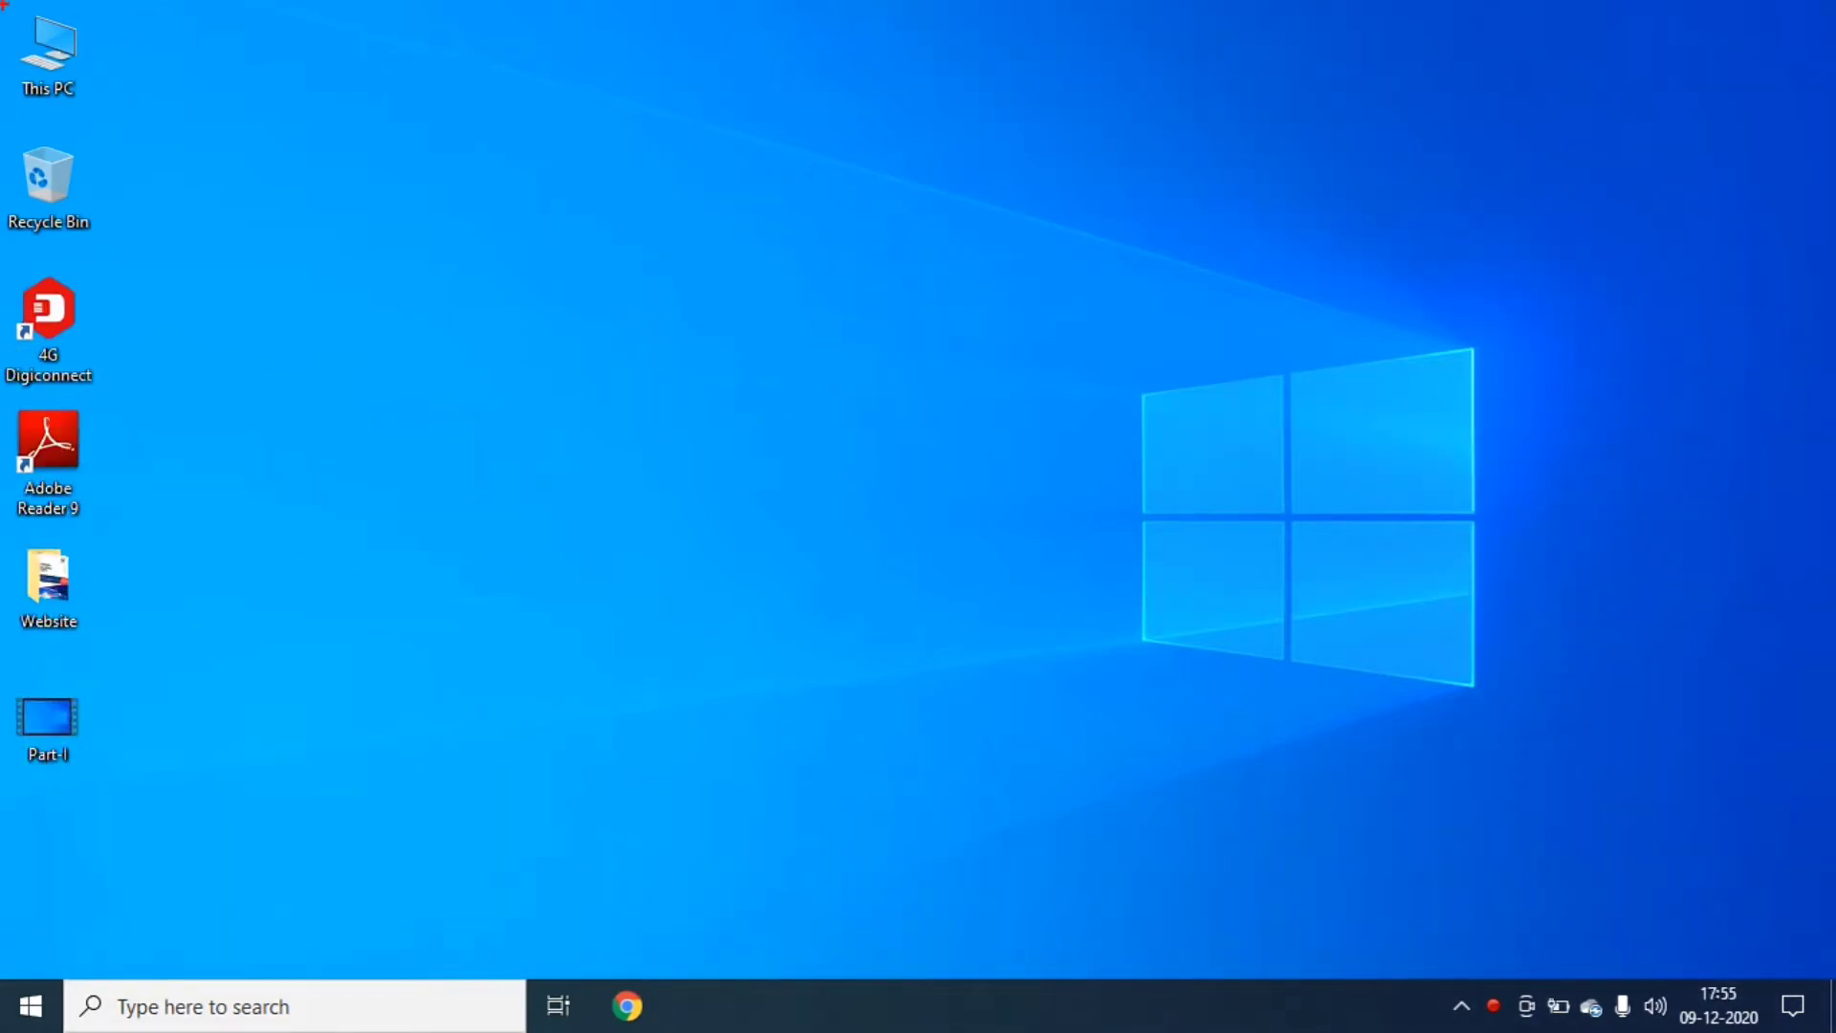
Step: Frame the entire screen with a red rectangle, label it "DESKTOP" and "WALLPAPER", and clear the annotations
{"action": "left_click_drag", "start_coordinate": [2, 2], "coordinate": [1087, 743]}
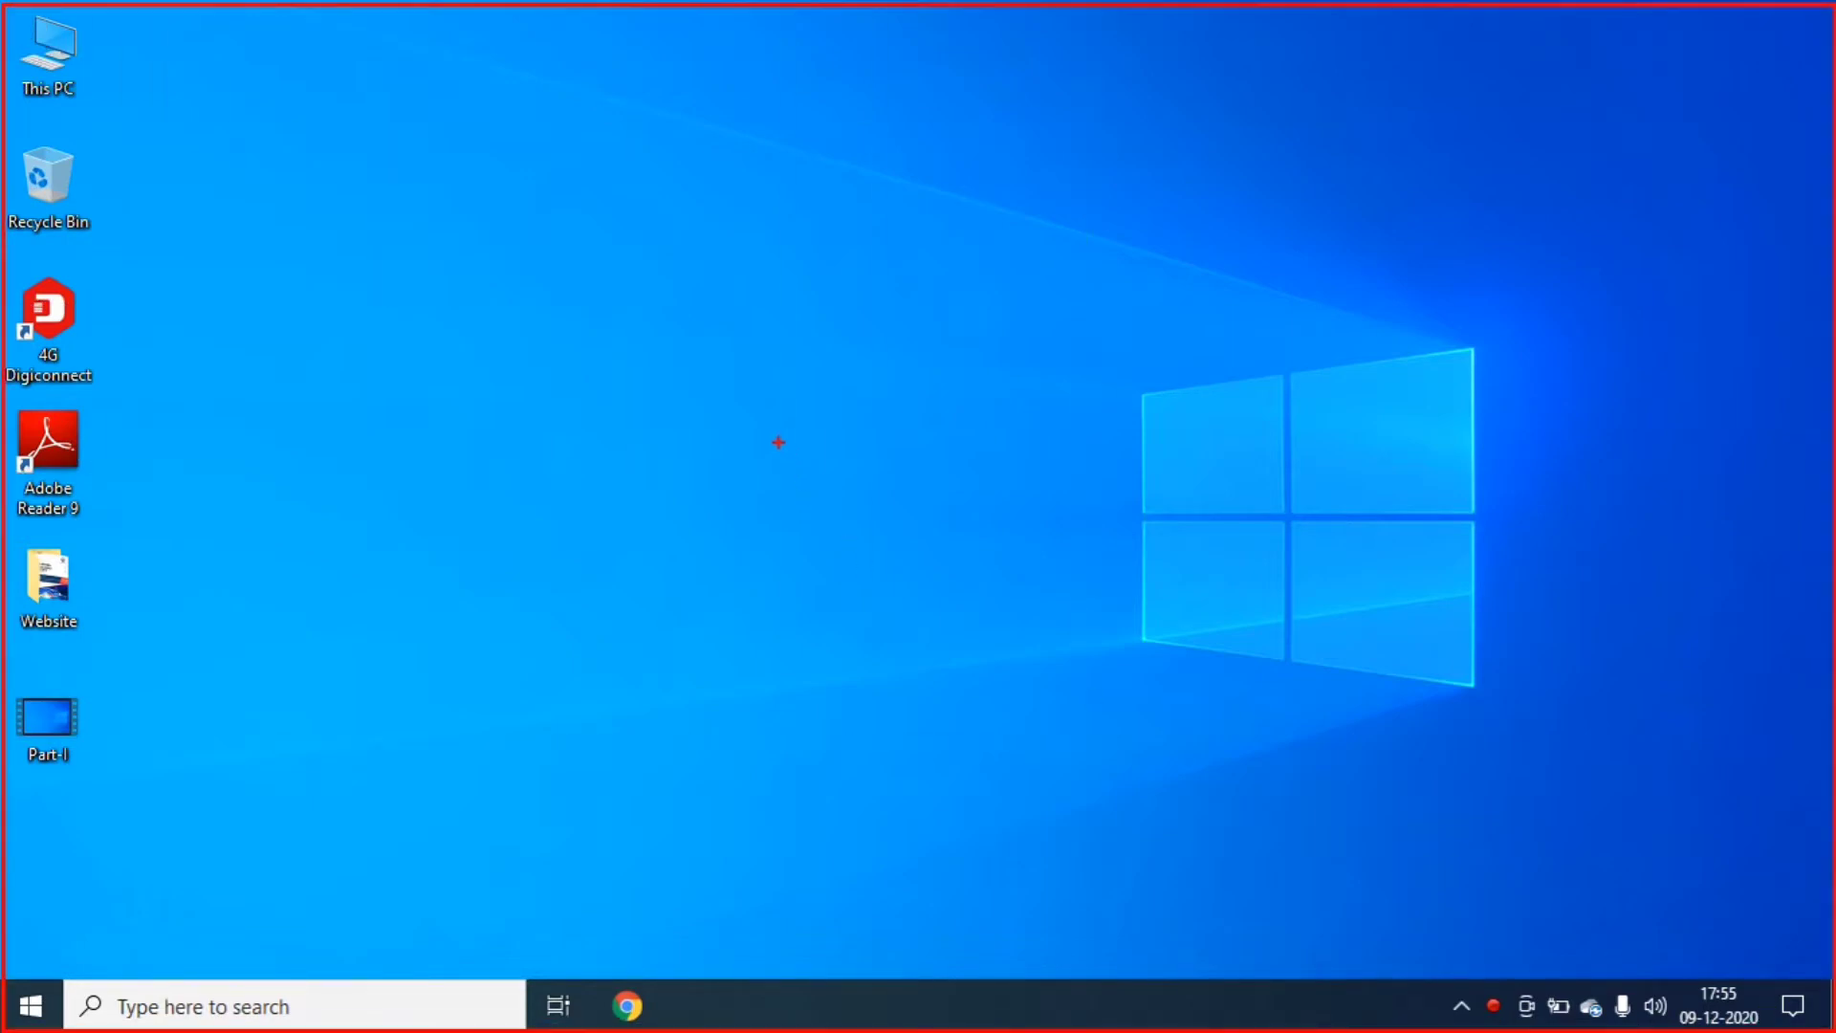
{"action": "left_click", "coordinate": [774, 441]}
{"action": "type", "text": "DESKTOP"}
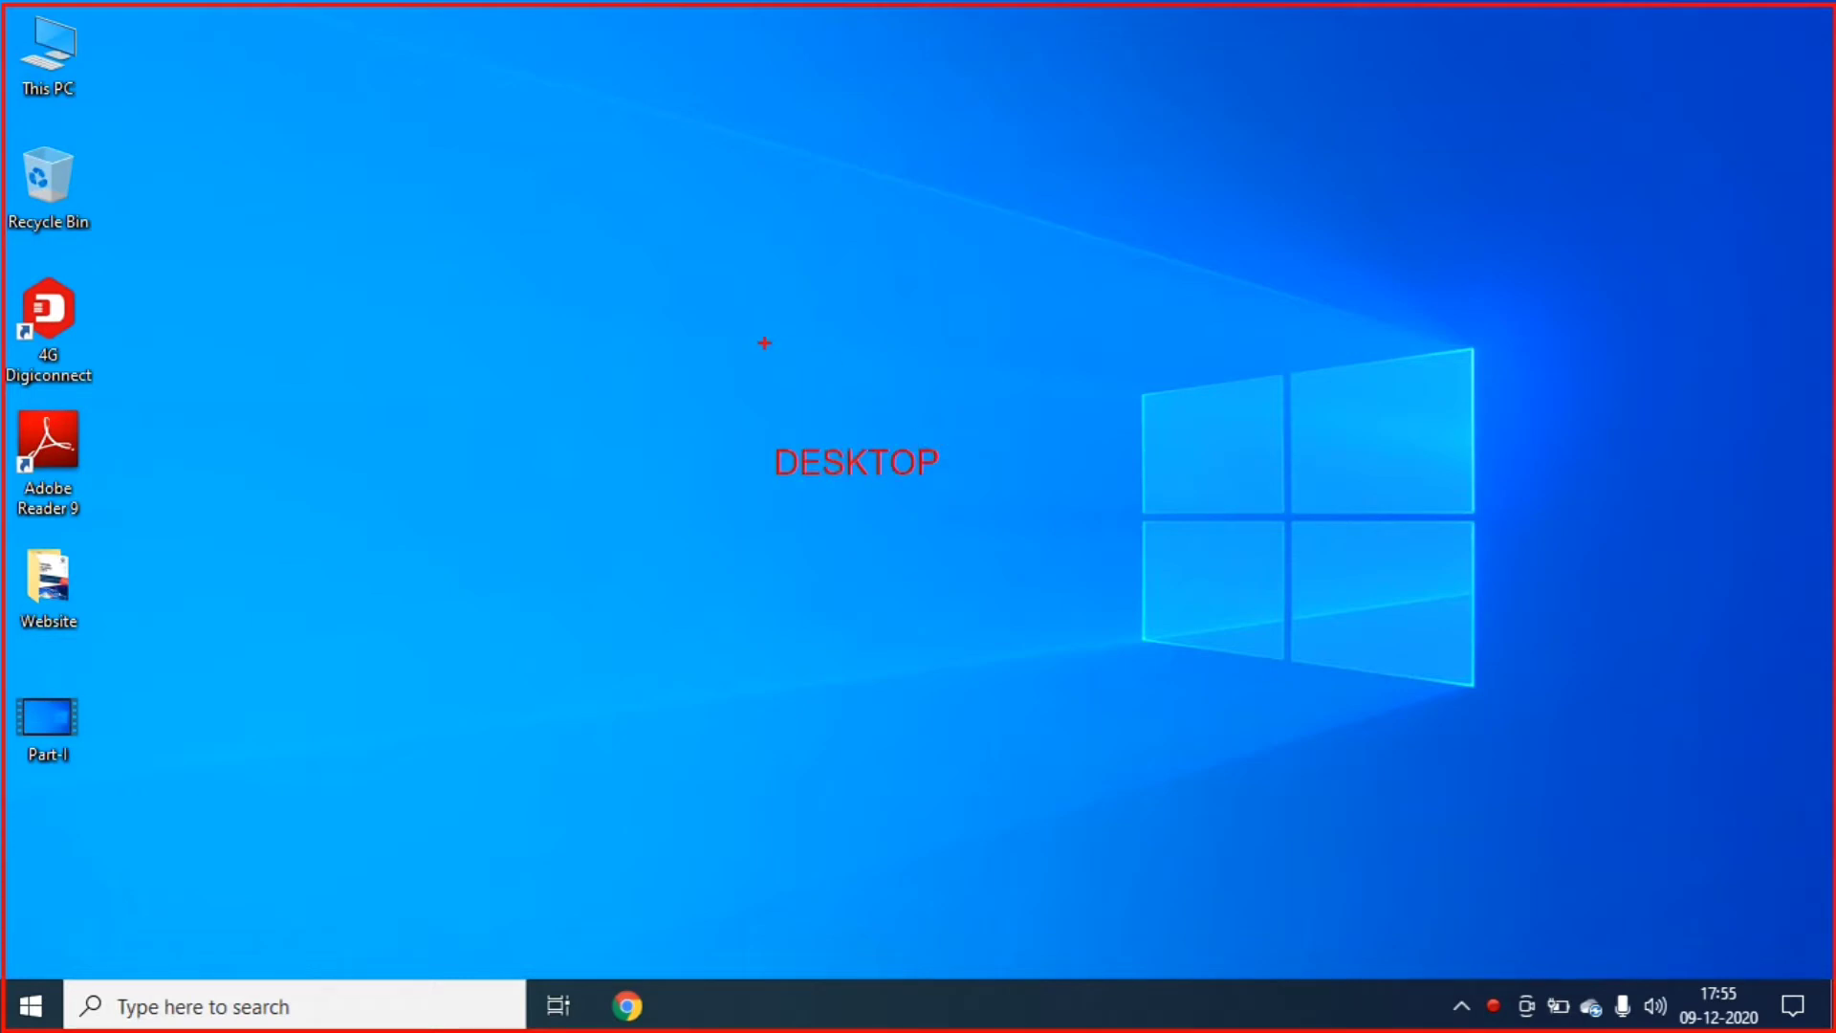
{"action": "left_click", "coordinate": [724, 329]}
{"action": "type", "text": "WALLPAPER"}
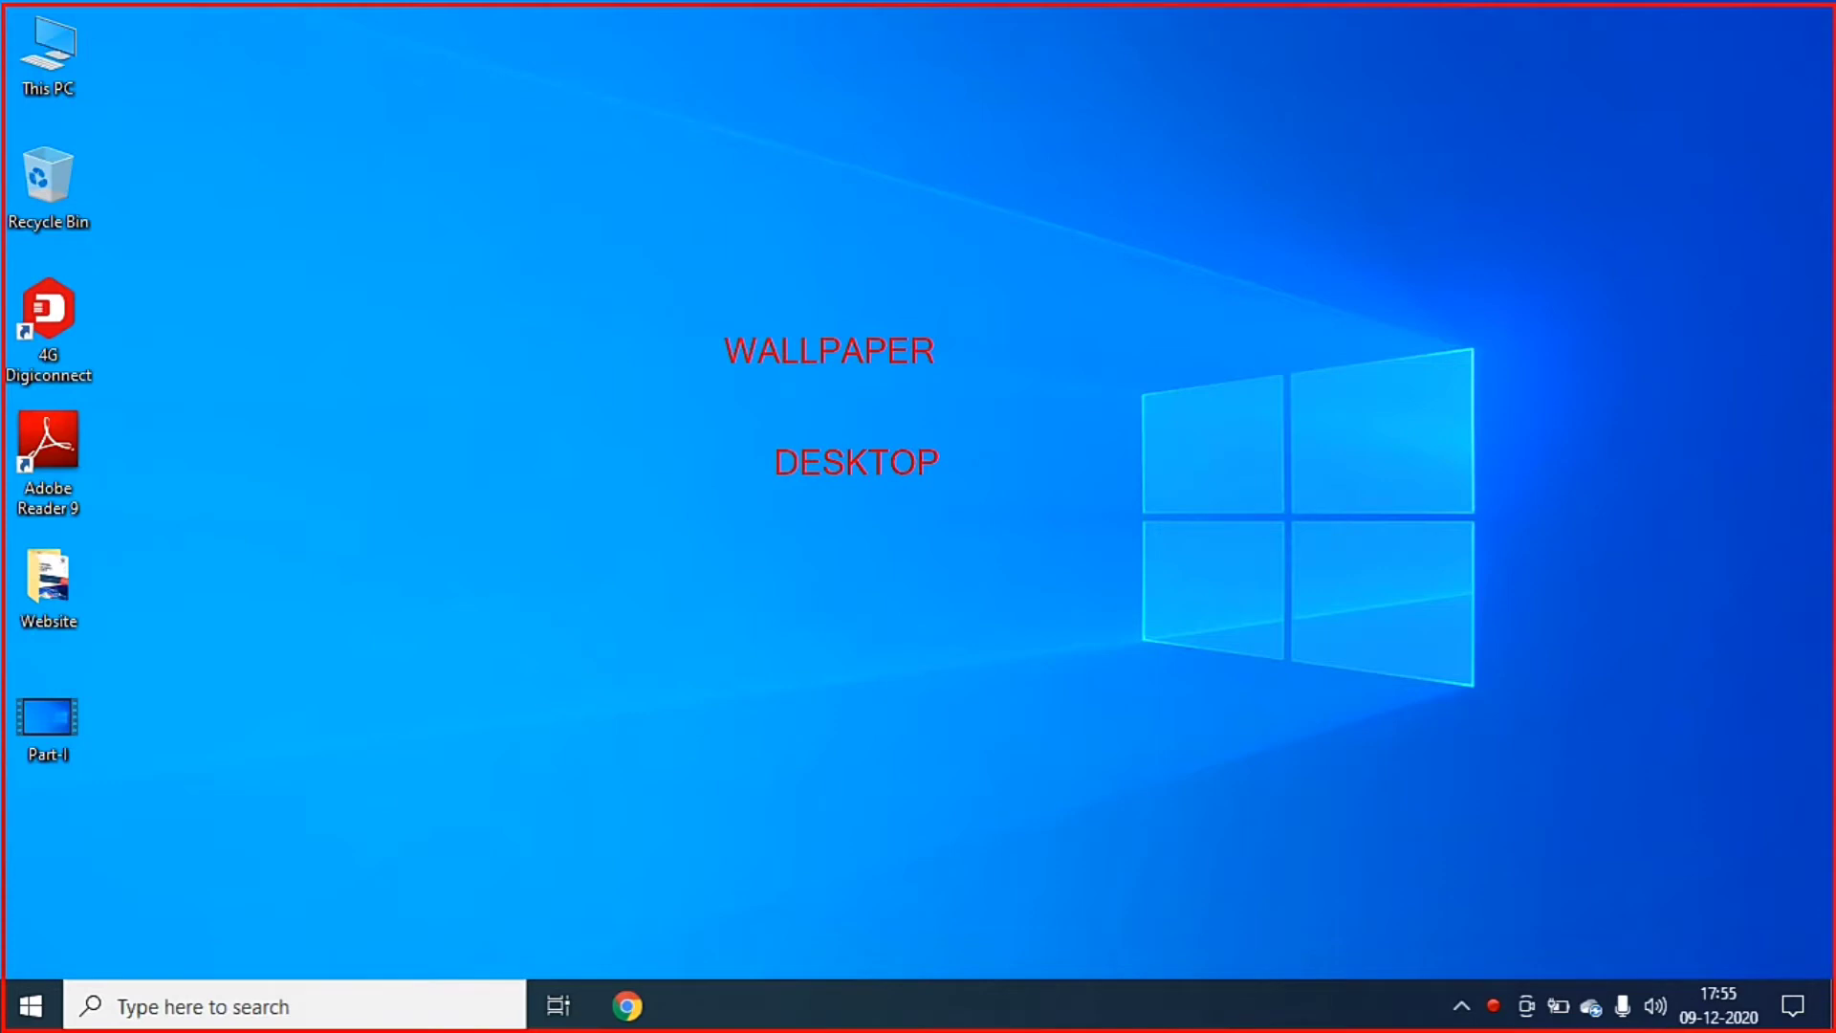
{"action": "key", "text": "Escape"}
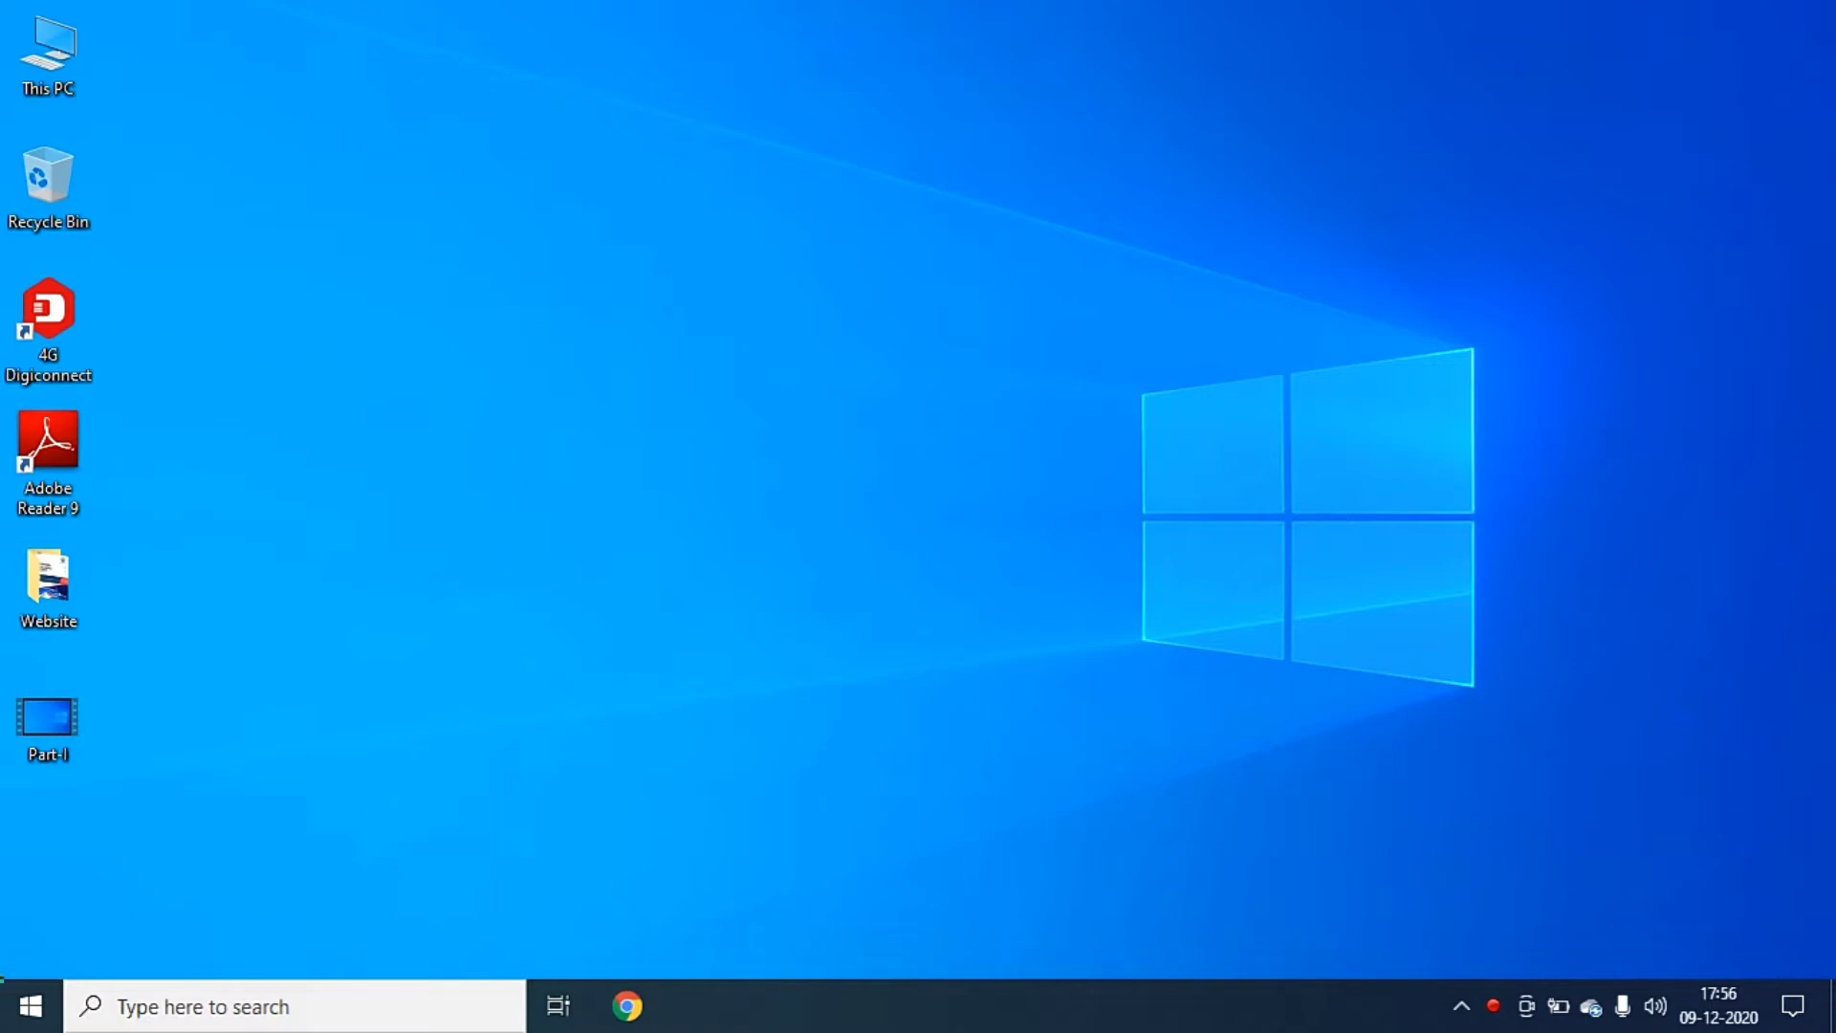
Step: Outline the taskbar with a red rectangle, add an arrow labelled "TASK BAR", and clear the annotations
{"action": "mouse_move", "coordinate": [2, 977]}
{"action": "left_mouse_down"}
{"action": "mouse_move", "coordinate": [957, 1030]}
{"action": "mouse_move", "coordinate": [1832, 1030]}
{"action": "left_mouse_up"}
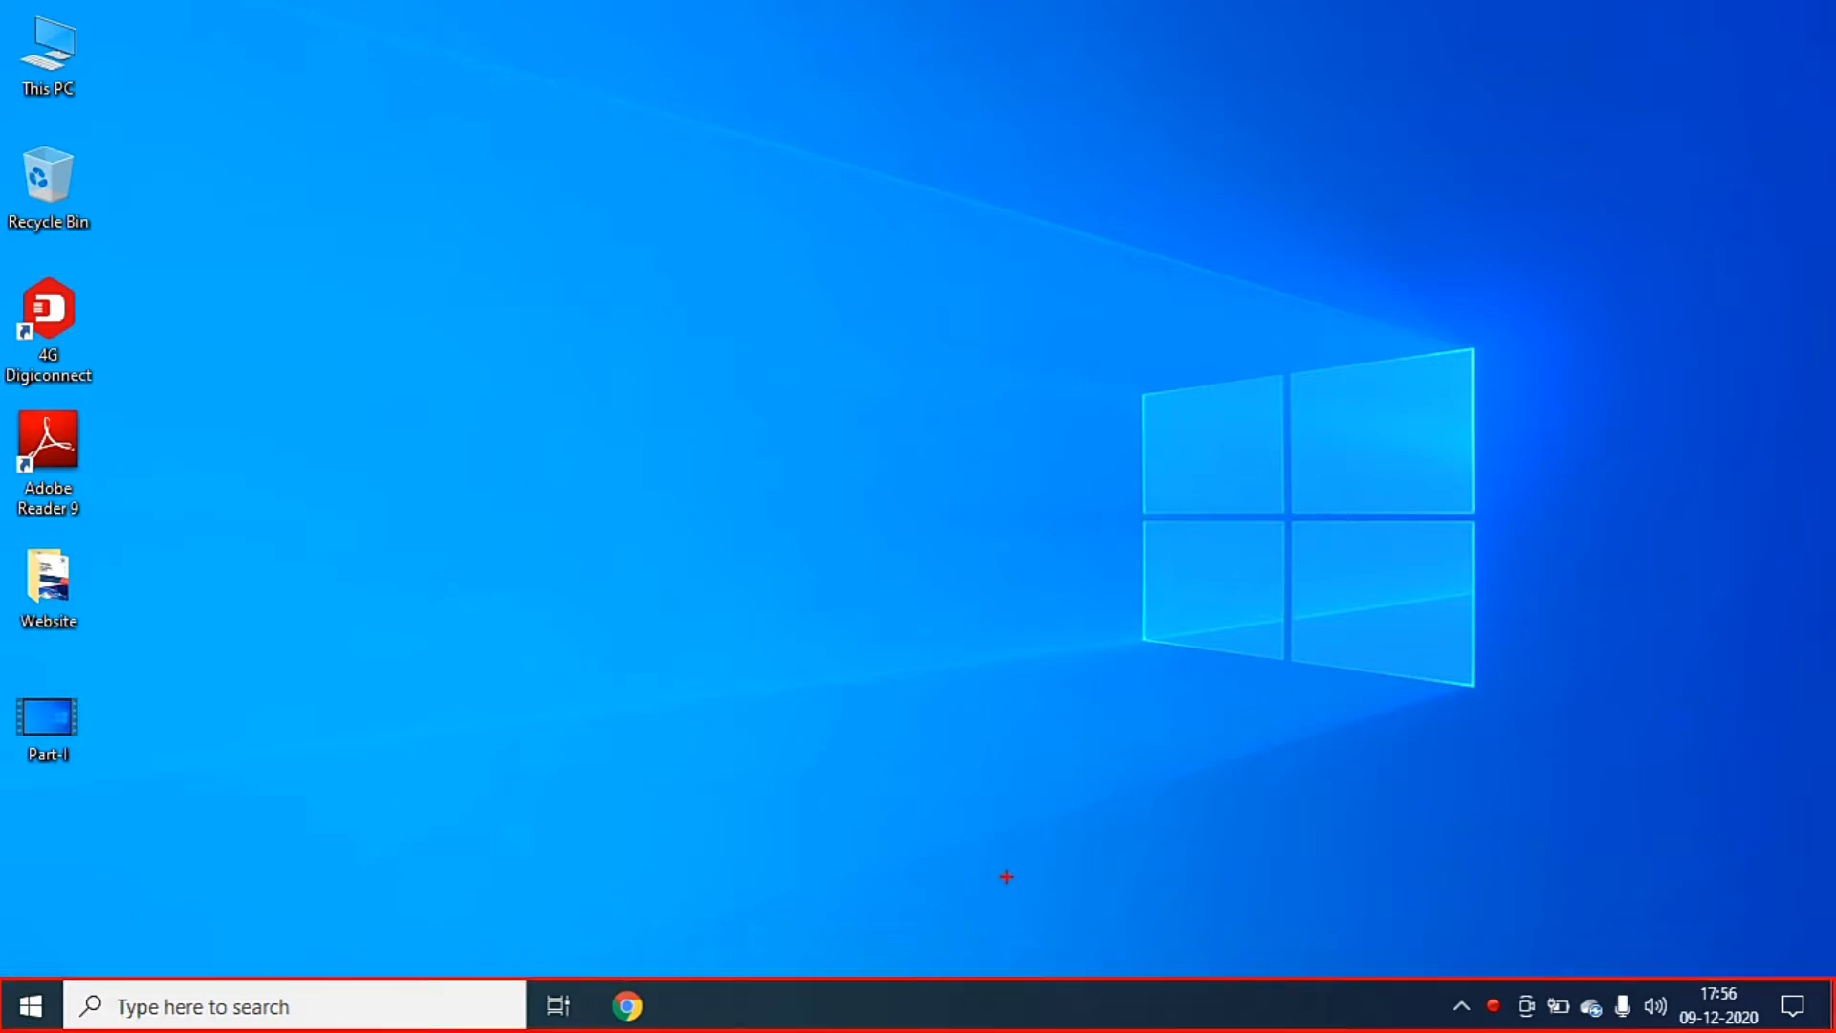
{"action": "left_click_drag", "start_coordinate": [984, 970], "coordinate": [984, 760]}
{"action": "type", "text": "t"}
{"action": "type", "text": "TAS"}
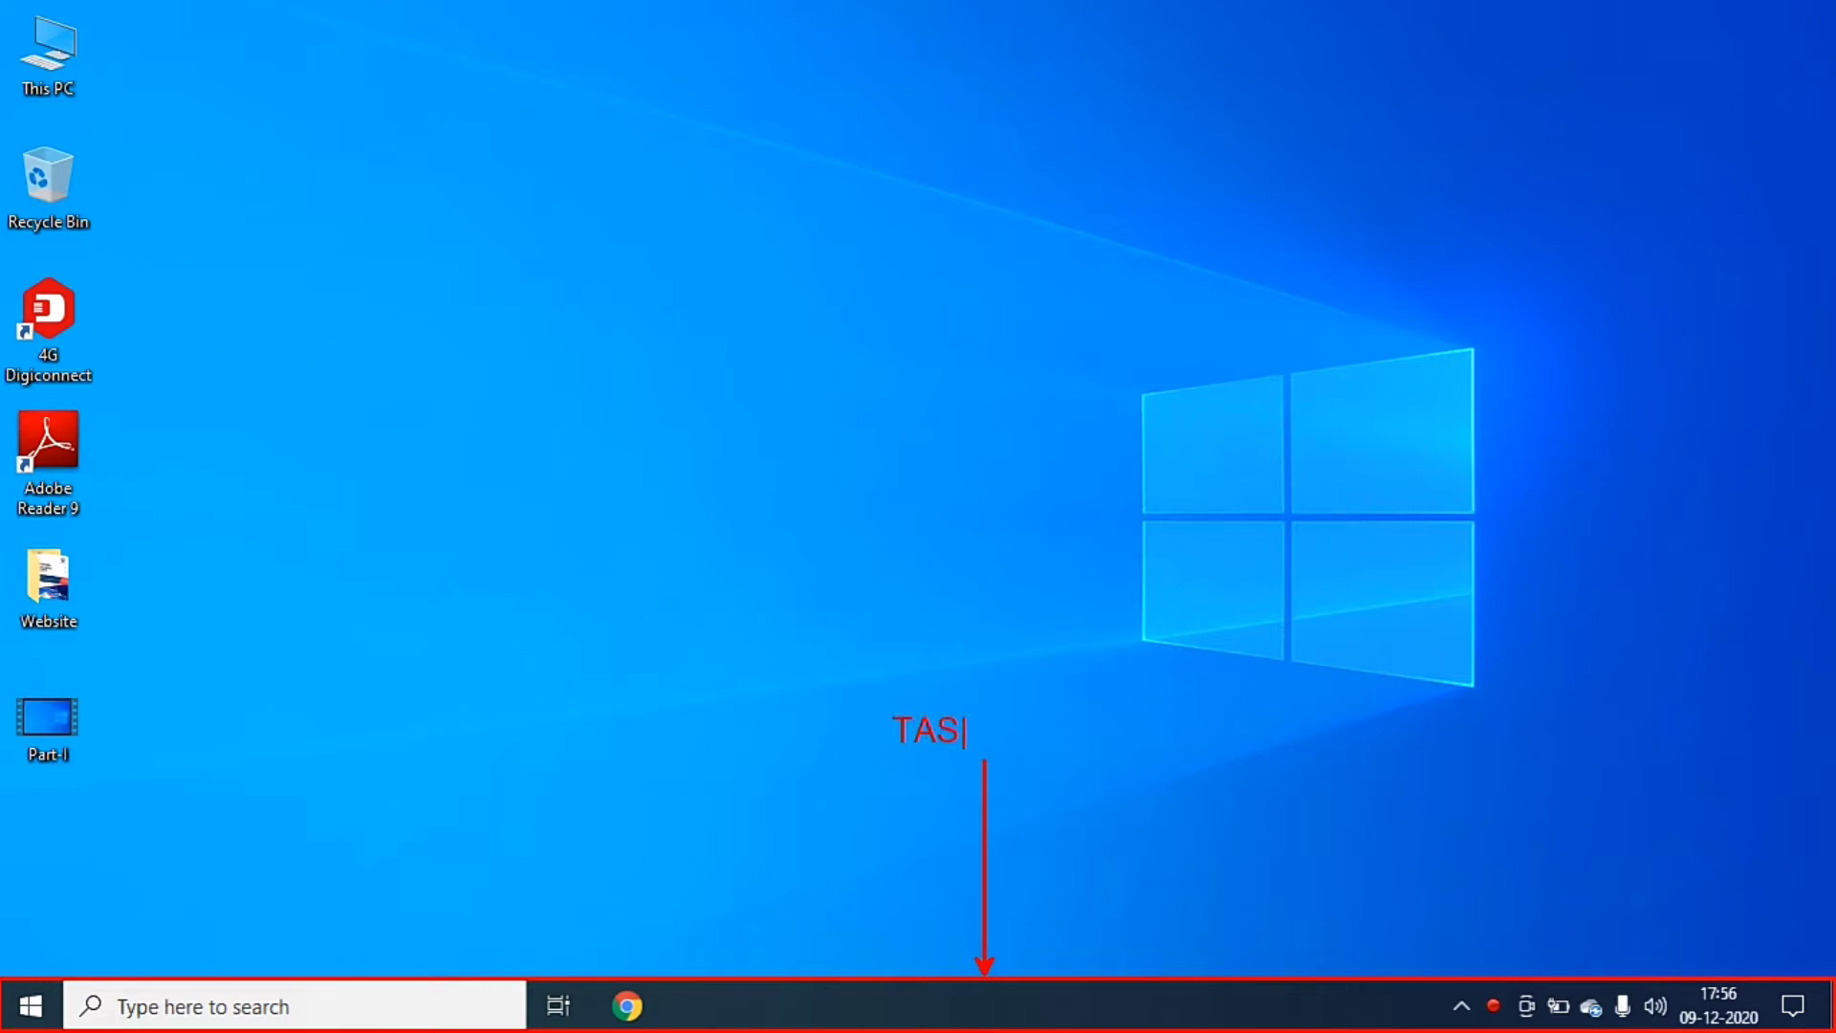
{"action": "type", "text": "K BAR"}
{"action": "key", "text": "Escape"}
{"action": "key", "text": "e"}
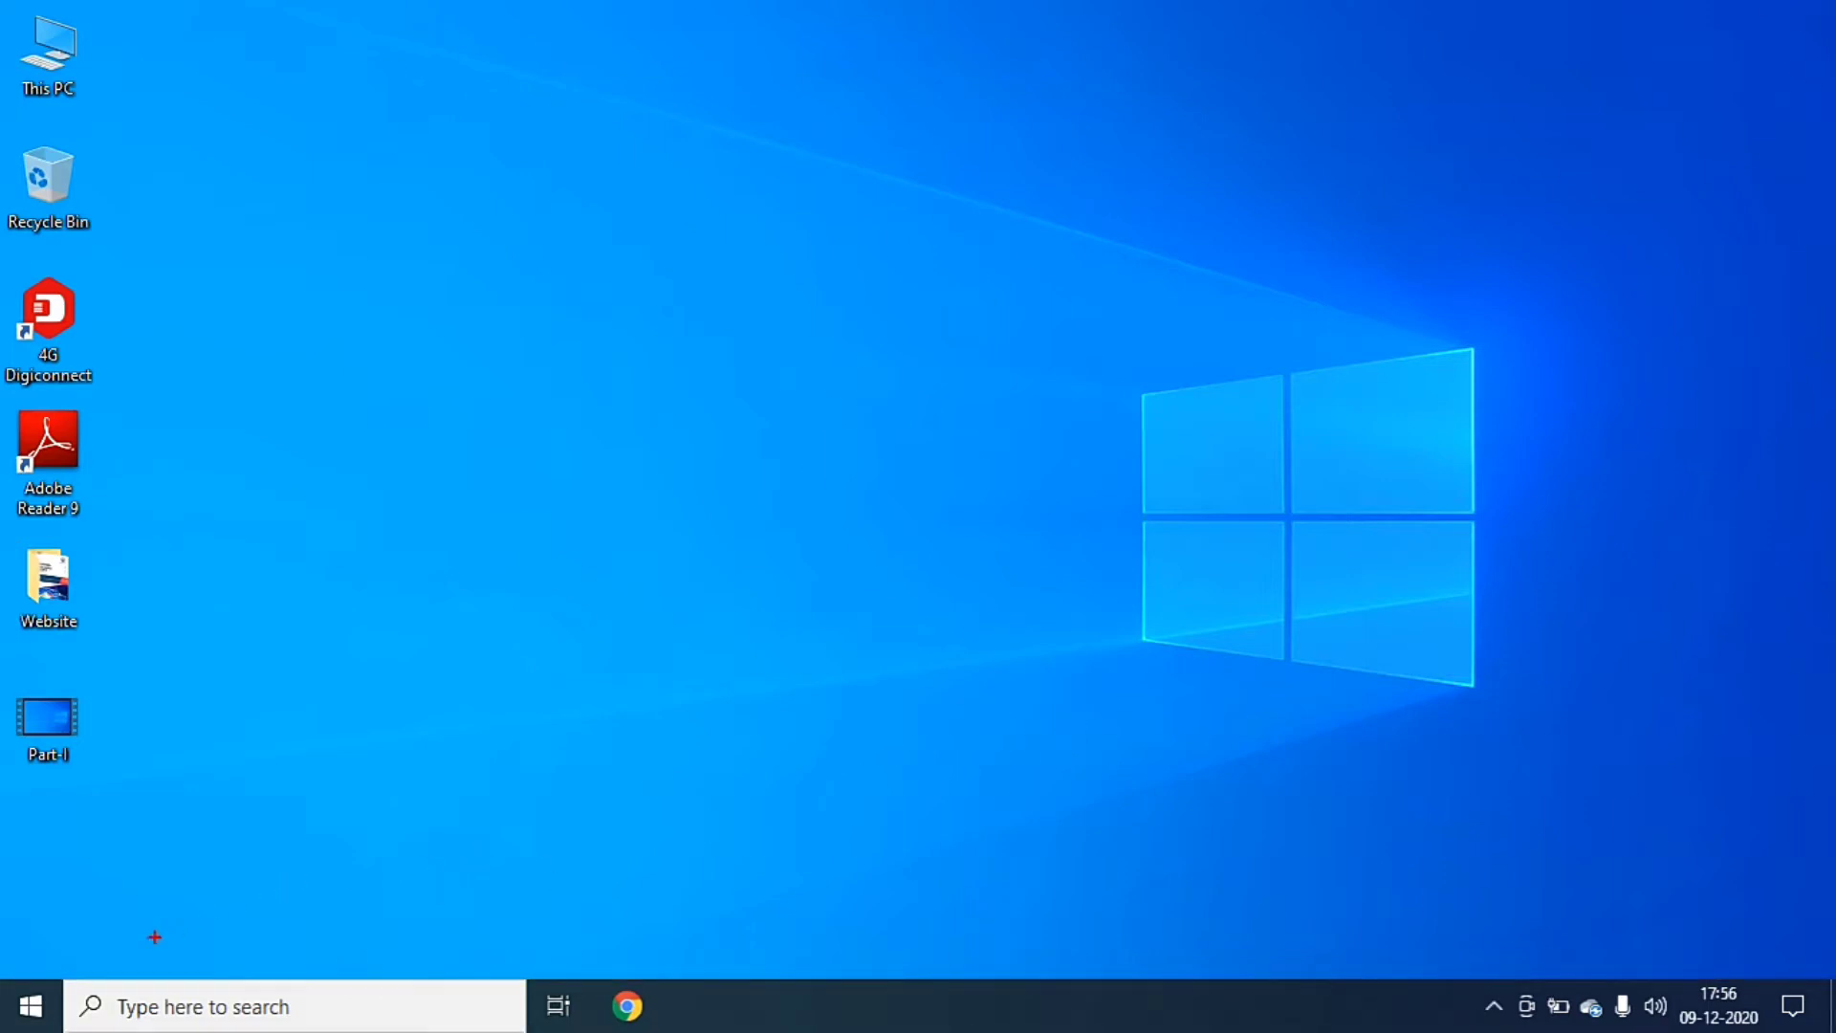
Step: Outline the Start button in red, point an arrow labelled "START BUTTON" at it, and clear the annotations
{"action": "left_click_drag", "start_coordinate": [2, 974], "coordinate": [65, 1030]}
{"action": "key", "text": "g"}
{"action": "left_click_drag", "start_coordinate": [55, 966], "coordinate": [201, 819]}
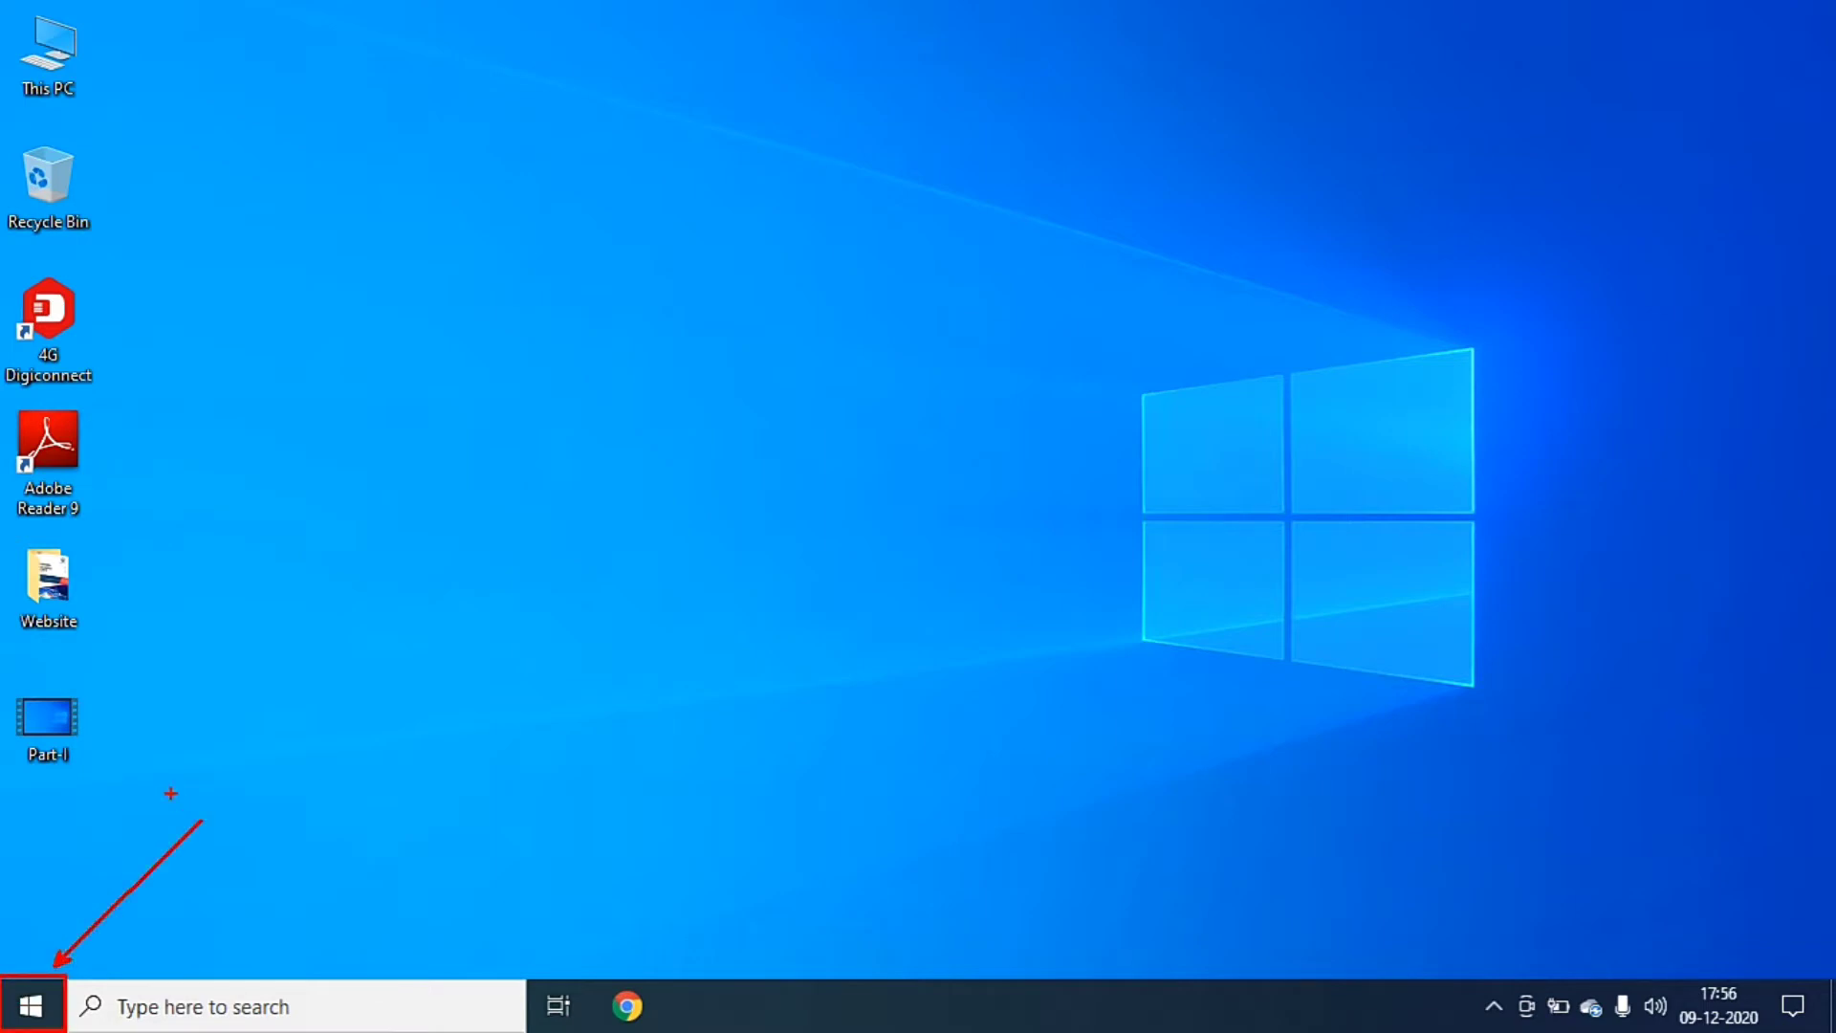
{"action": "type", "text": "tSTART BUTTON"}
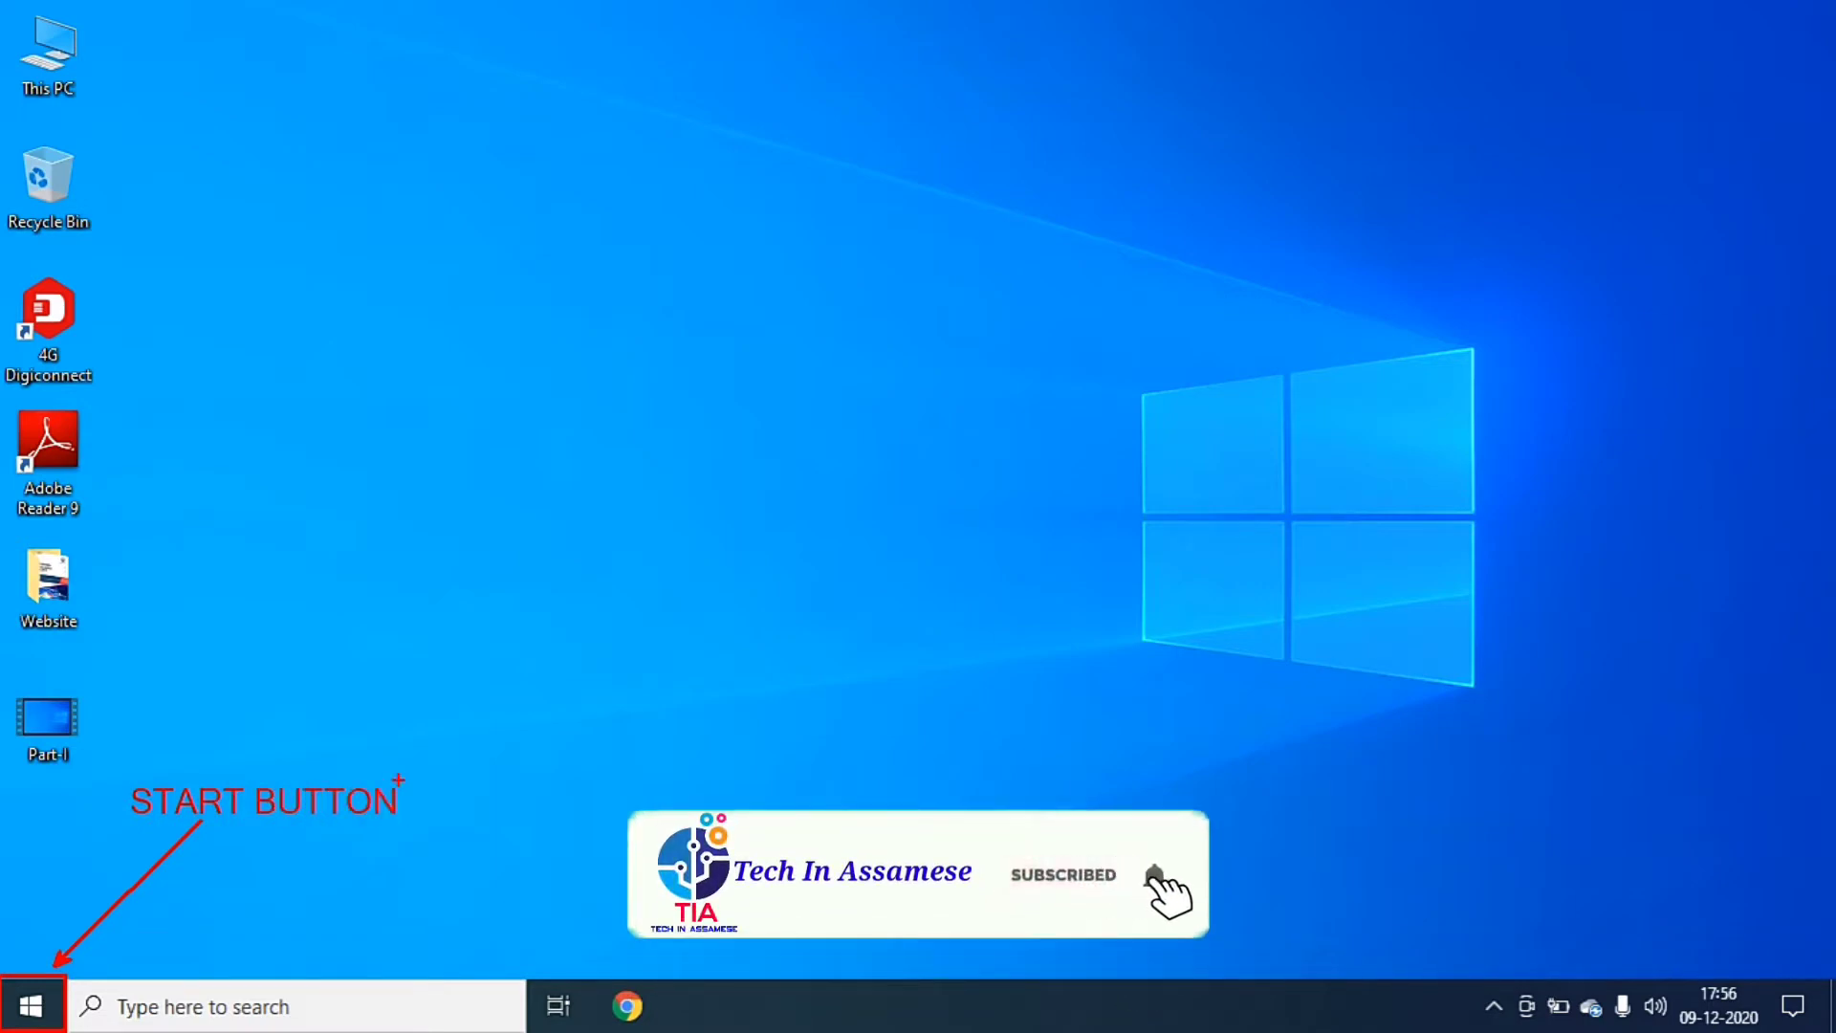
{"action": "key", "text": "Escape"}
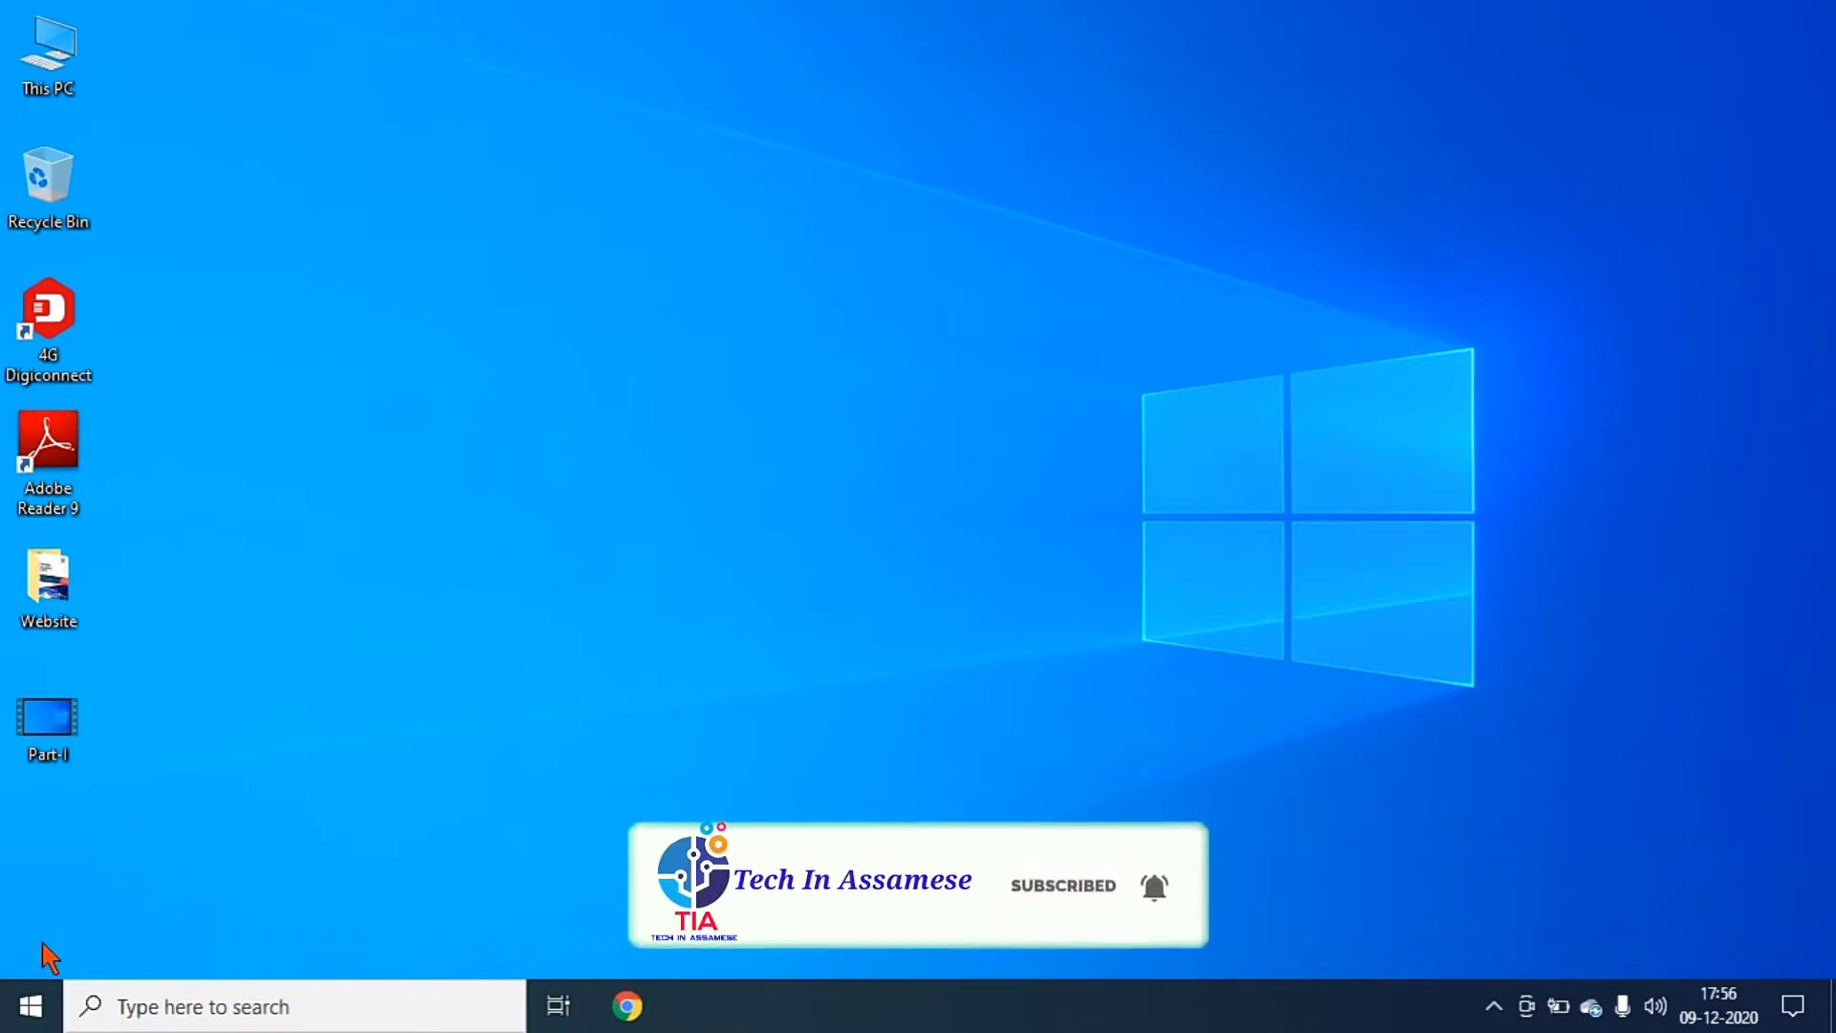
Step: Open the Start menu and look through its list of installed apps and the power options
{"action": "left_click", "coordinate": [30, 1014]}
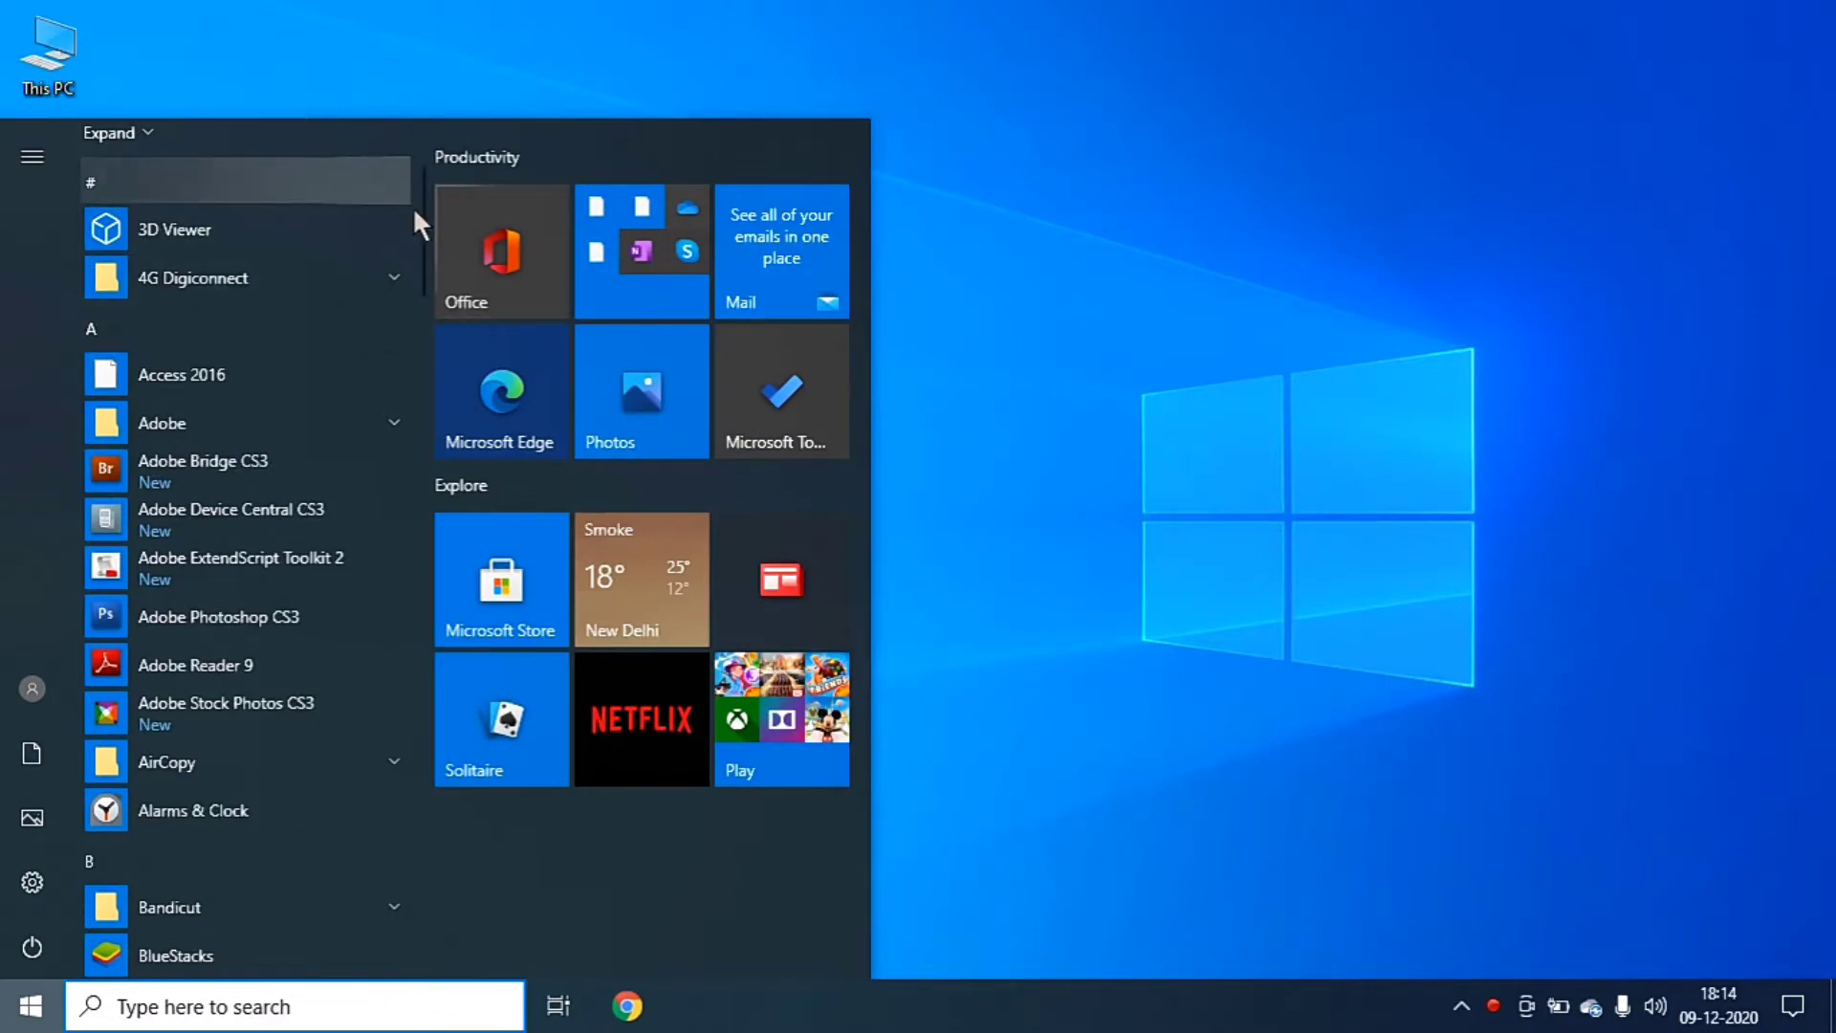
{"action": "left_click_drag", "start_coordinate": [423, 229], "coordinate": [402, 623]}
{"action": "scroll", "coordinate": [402, 624], "scroll_direction": "down", "scroll_amount": 1}
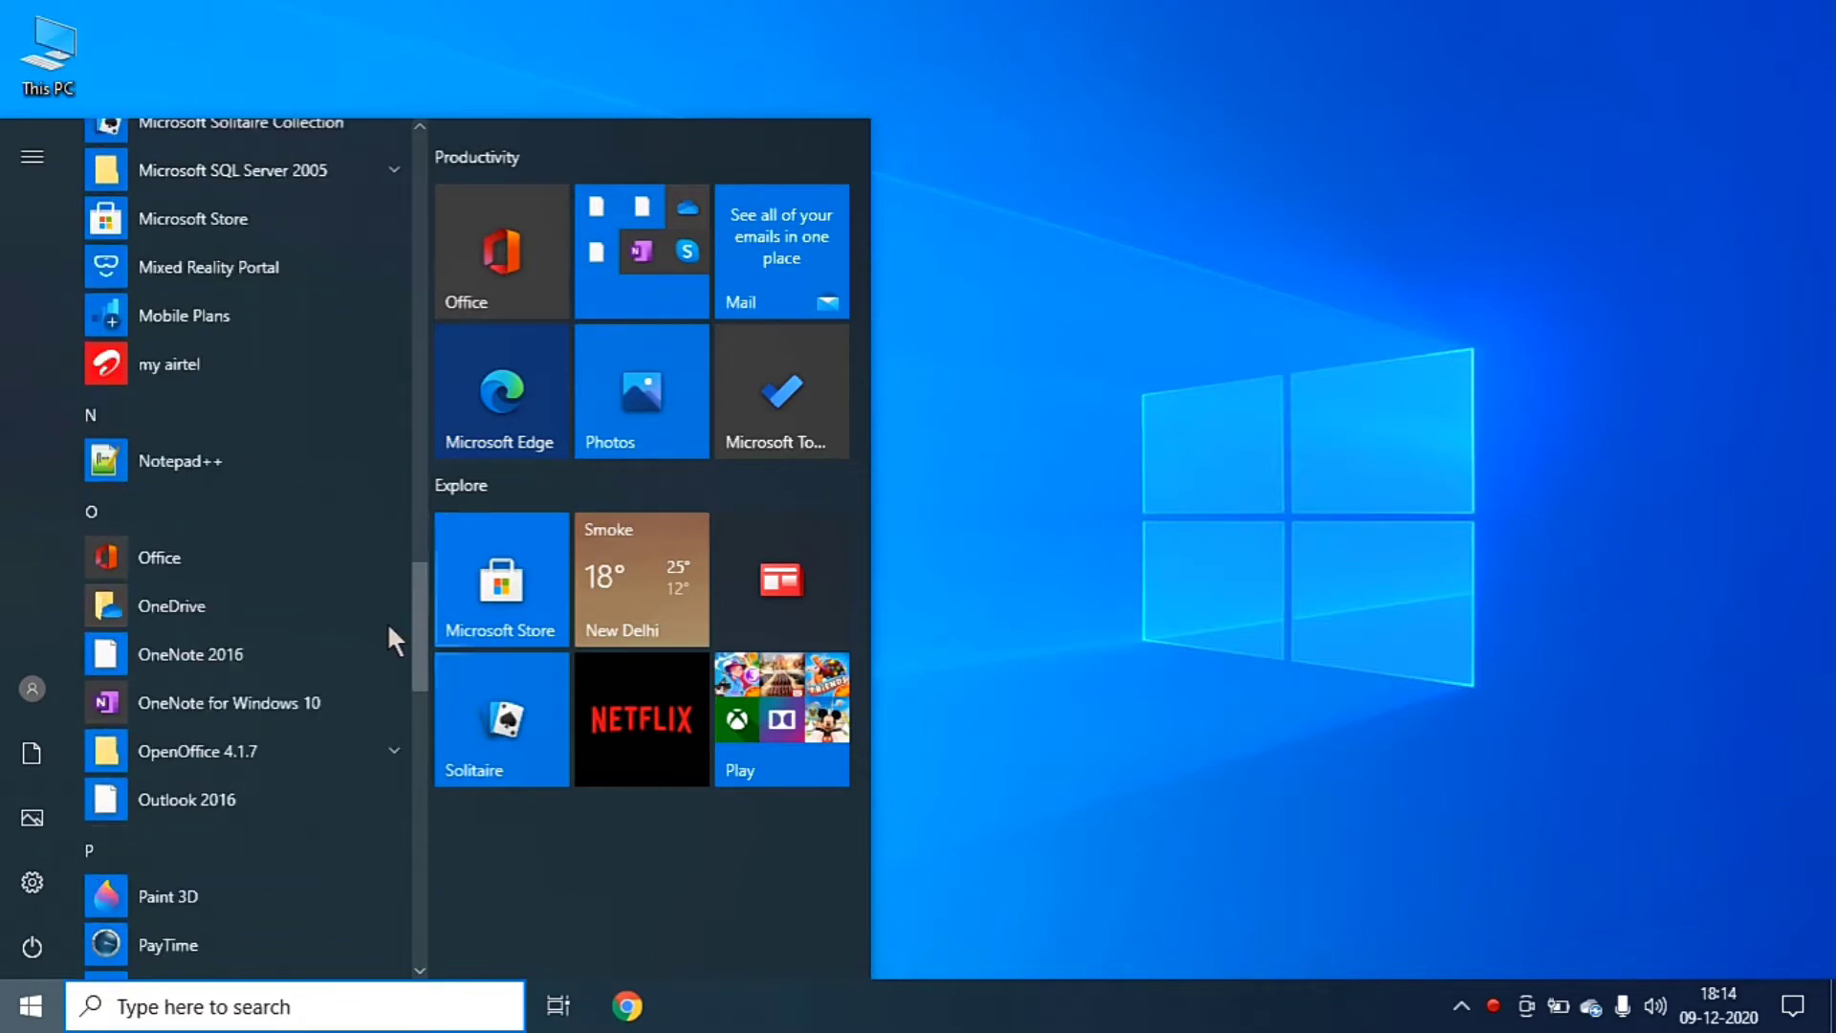
{"action": "mouse_move", "coordinate": [34, 952]}
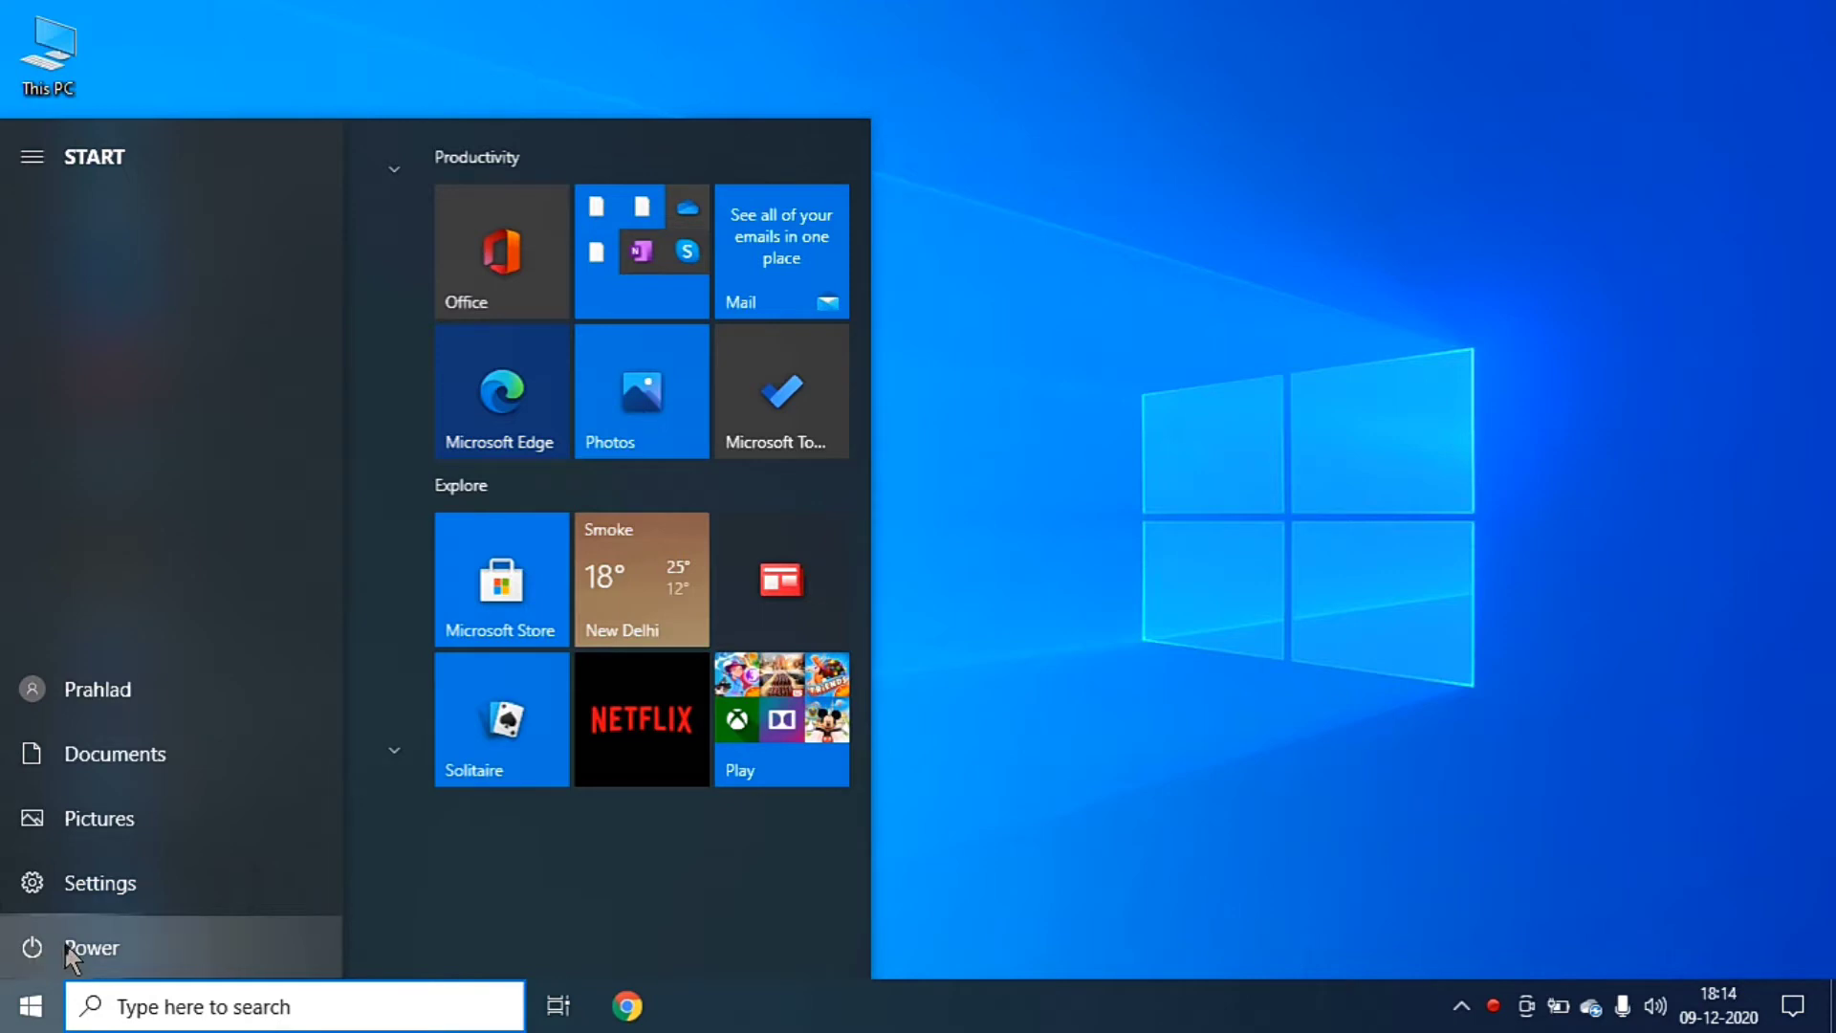
{"action": "left_click", "coordinate": [60, 947]}
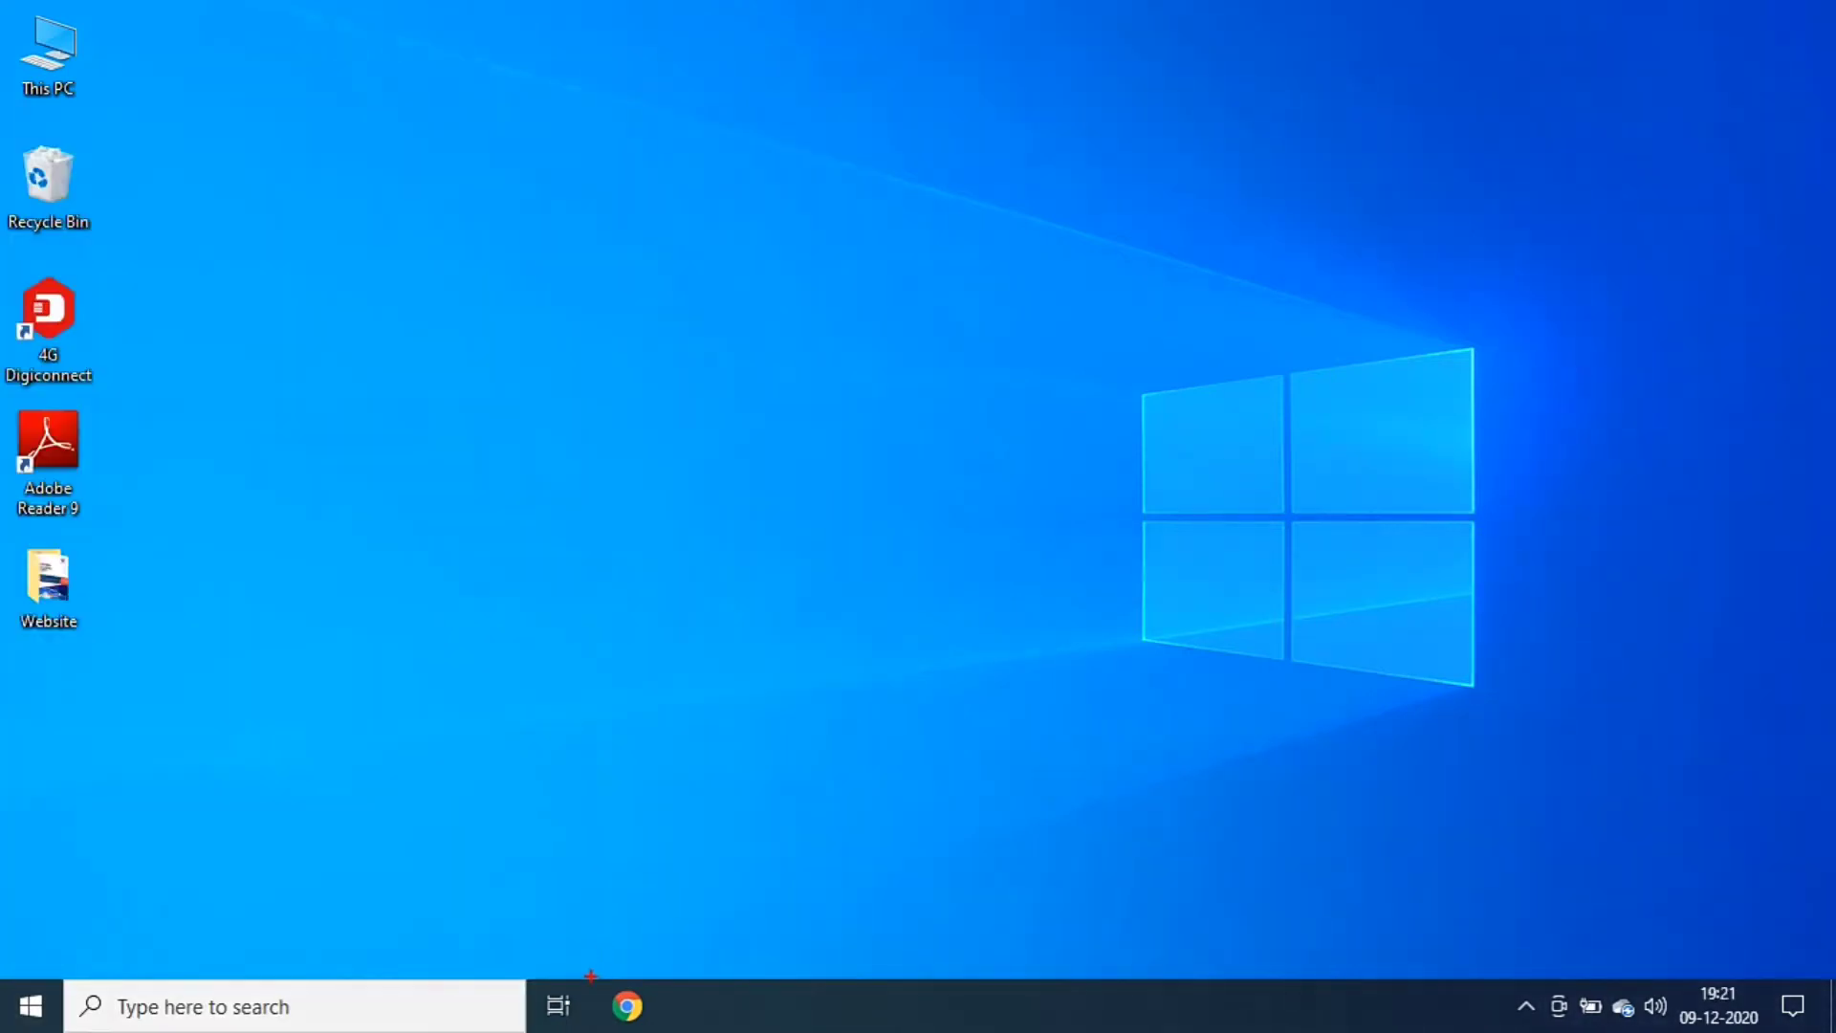
Step: Outline the Chrome shortcut area of the taskbar in red and add an arrow labelled "QUICK LAUNCH BAR"
{"action": "left_click_drag", "start_coordinate": [588, 980], "coordinate": [721, 1030]}
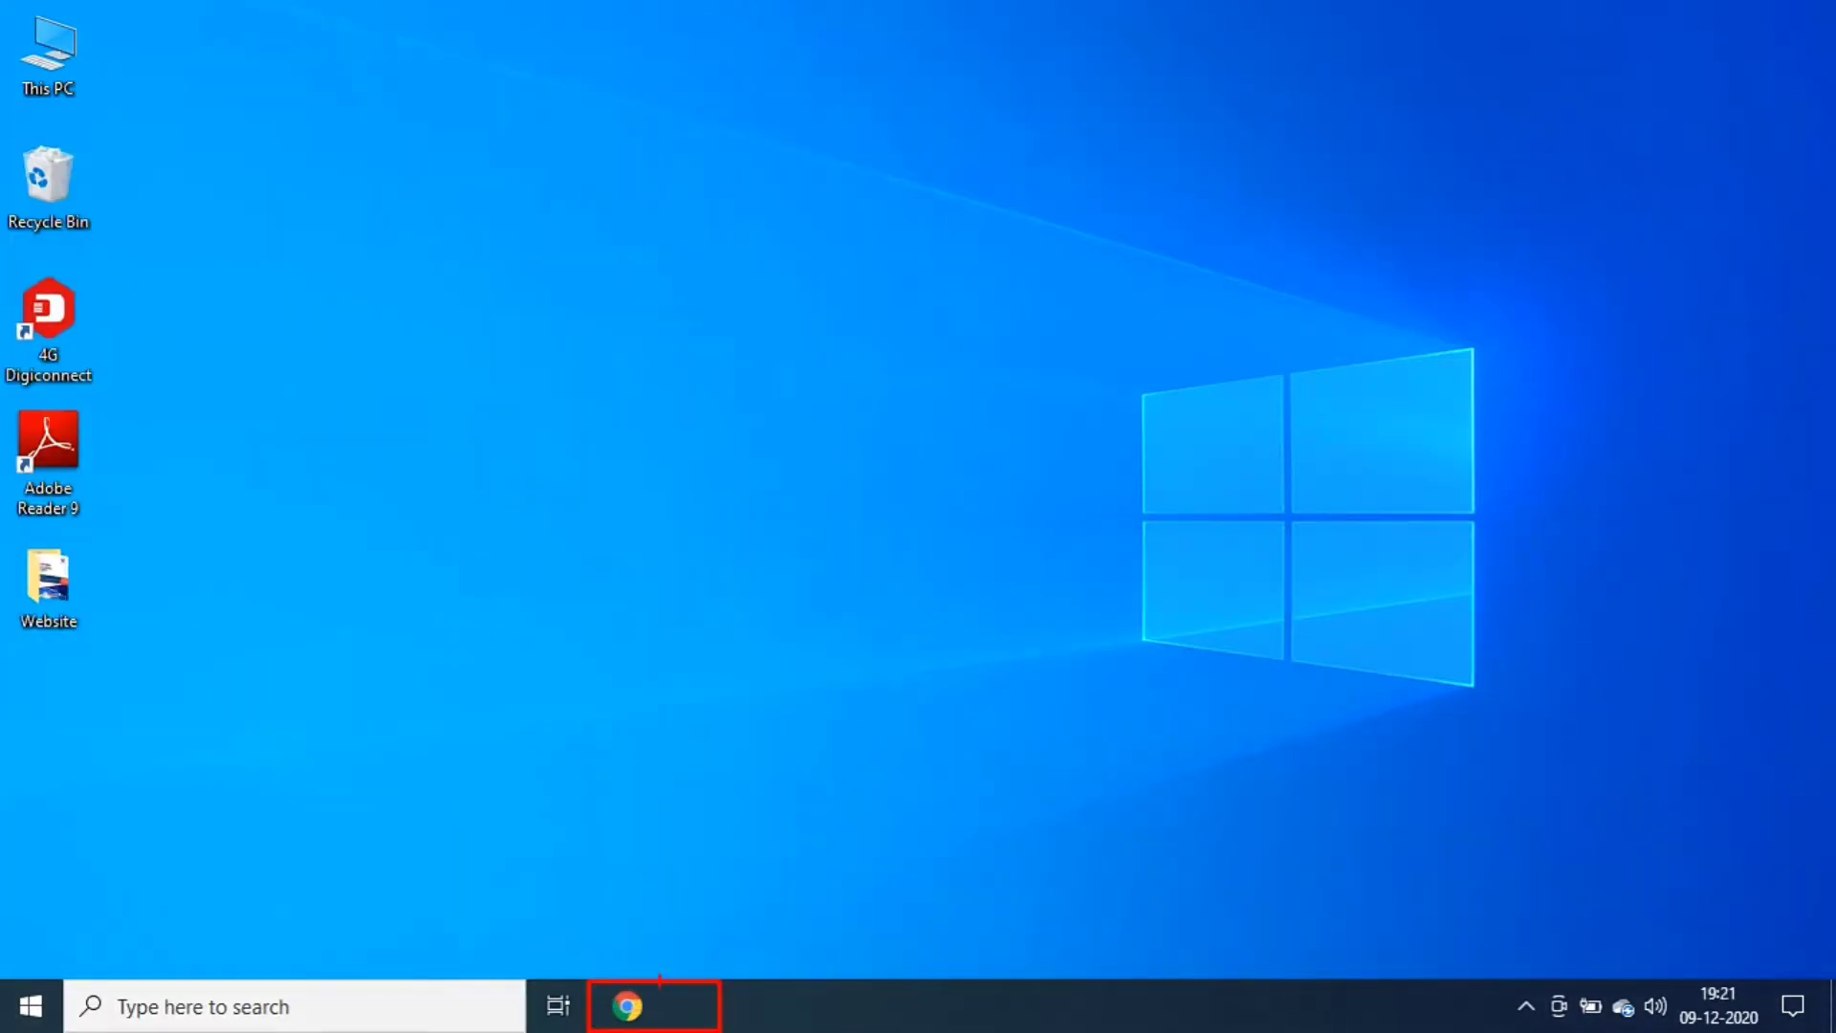
{"action": "left_click_drag", "start_coordinate": [647, 972], "coordinate": [629, 800]}
{"action": "type", "text": "QUICK "}
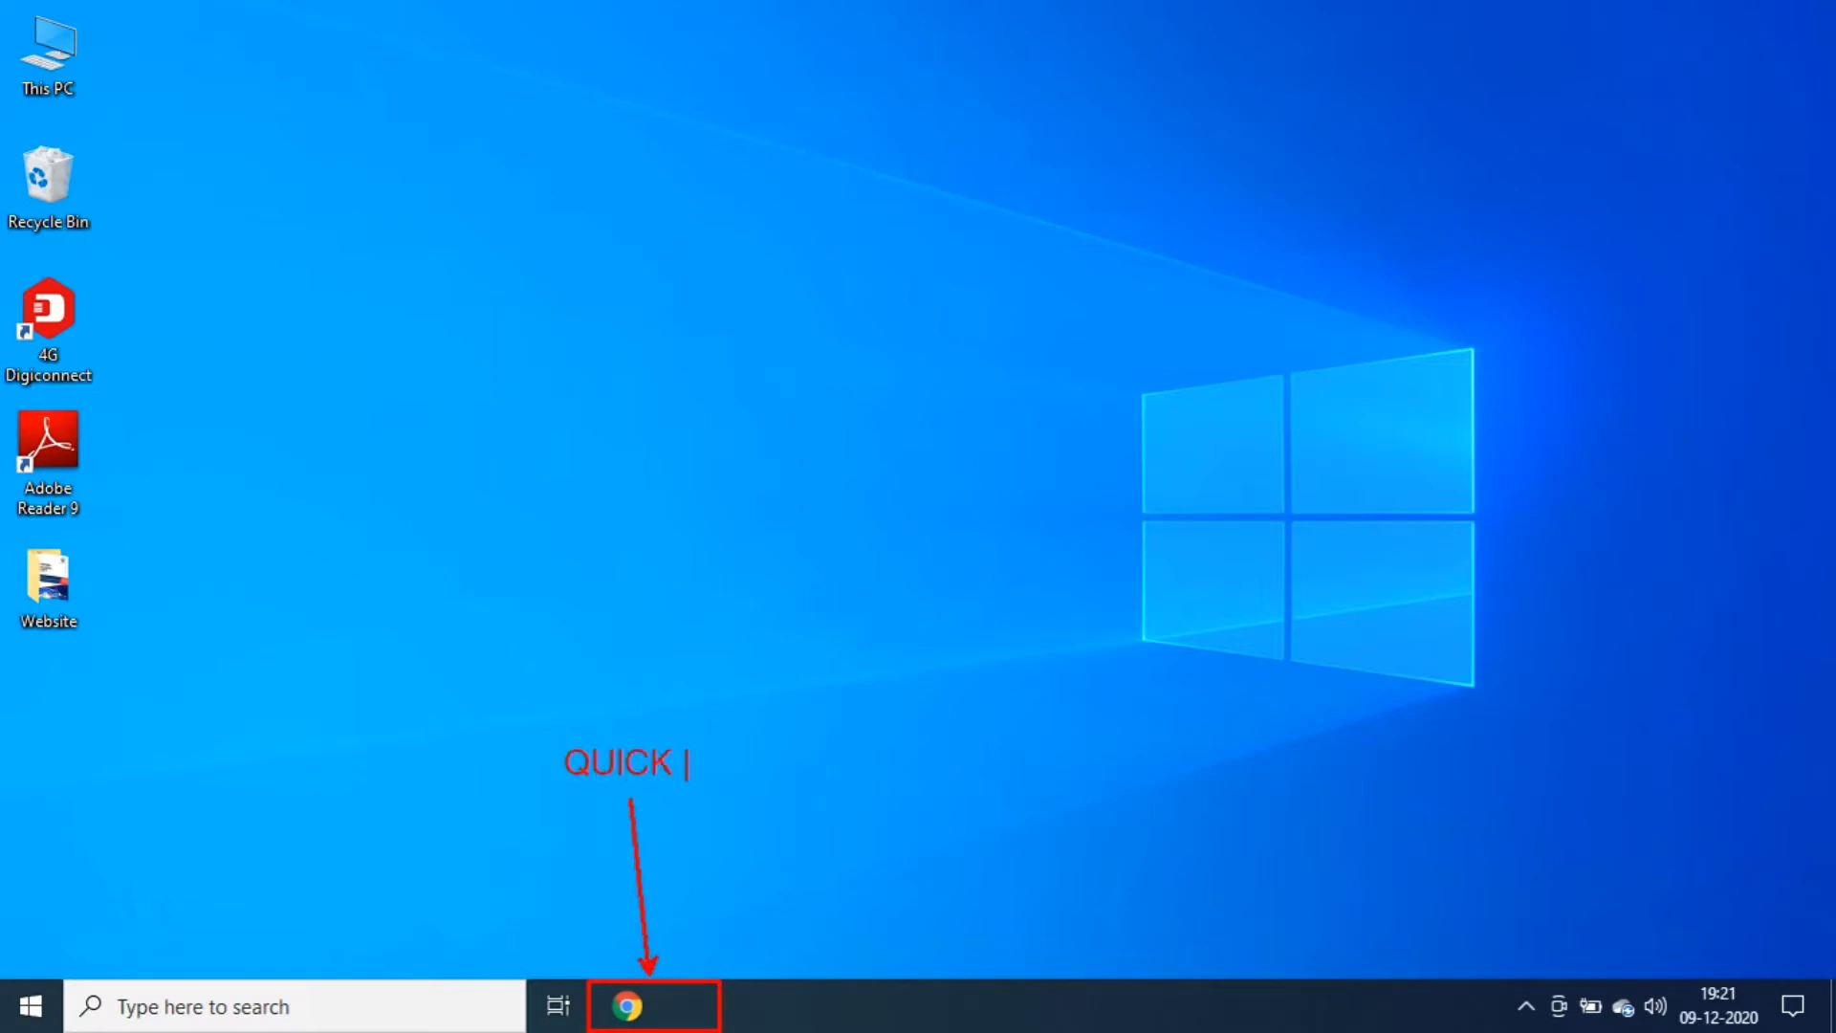
{"action": "type", "text": "LAUNCH BAR"}
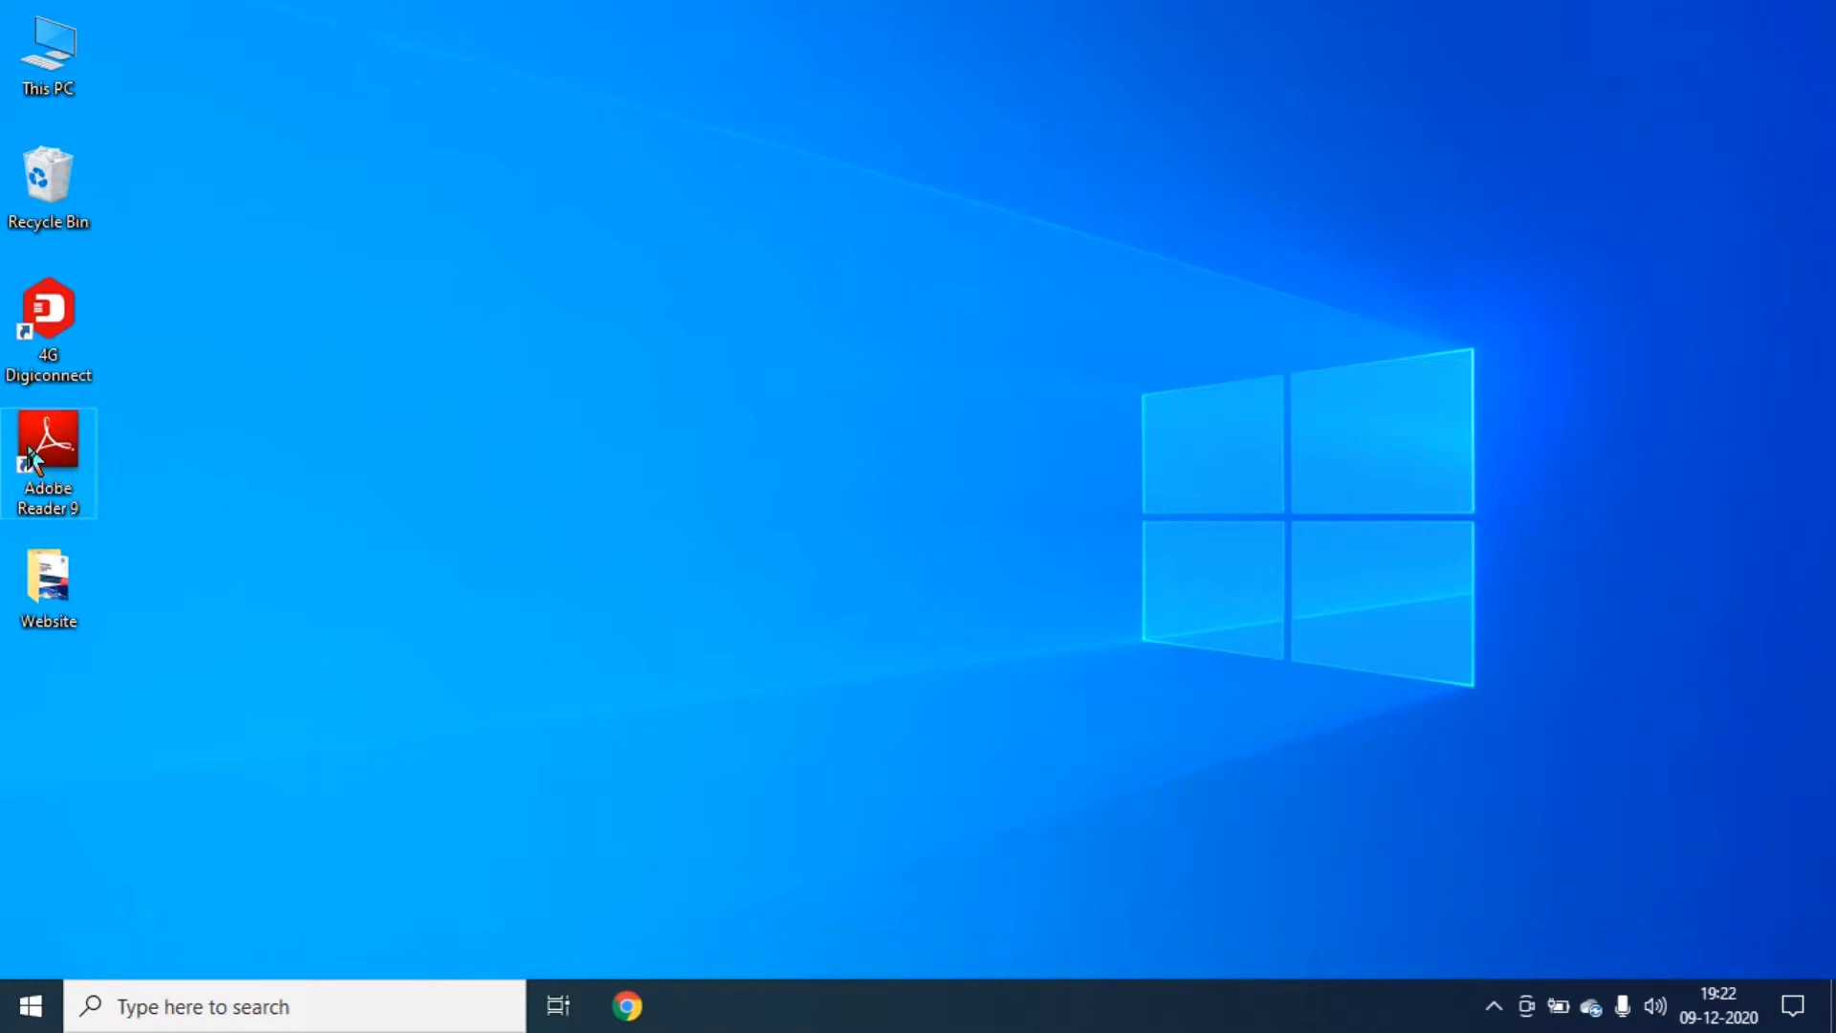
Step: Pin the desktop's Adobe Reader 9 shortcut and Microsoft Edge from the Start app list to the taskbar
{"action": "left_click_drag", "start_coordinate": [48, 444], "coordinate": [708, 1014]}
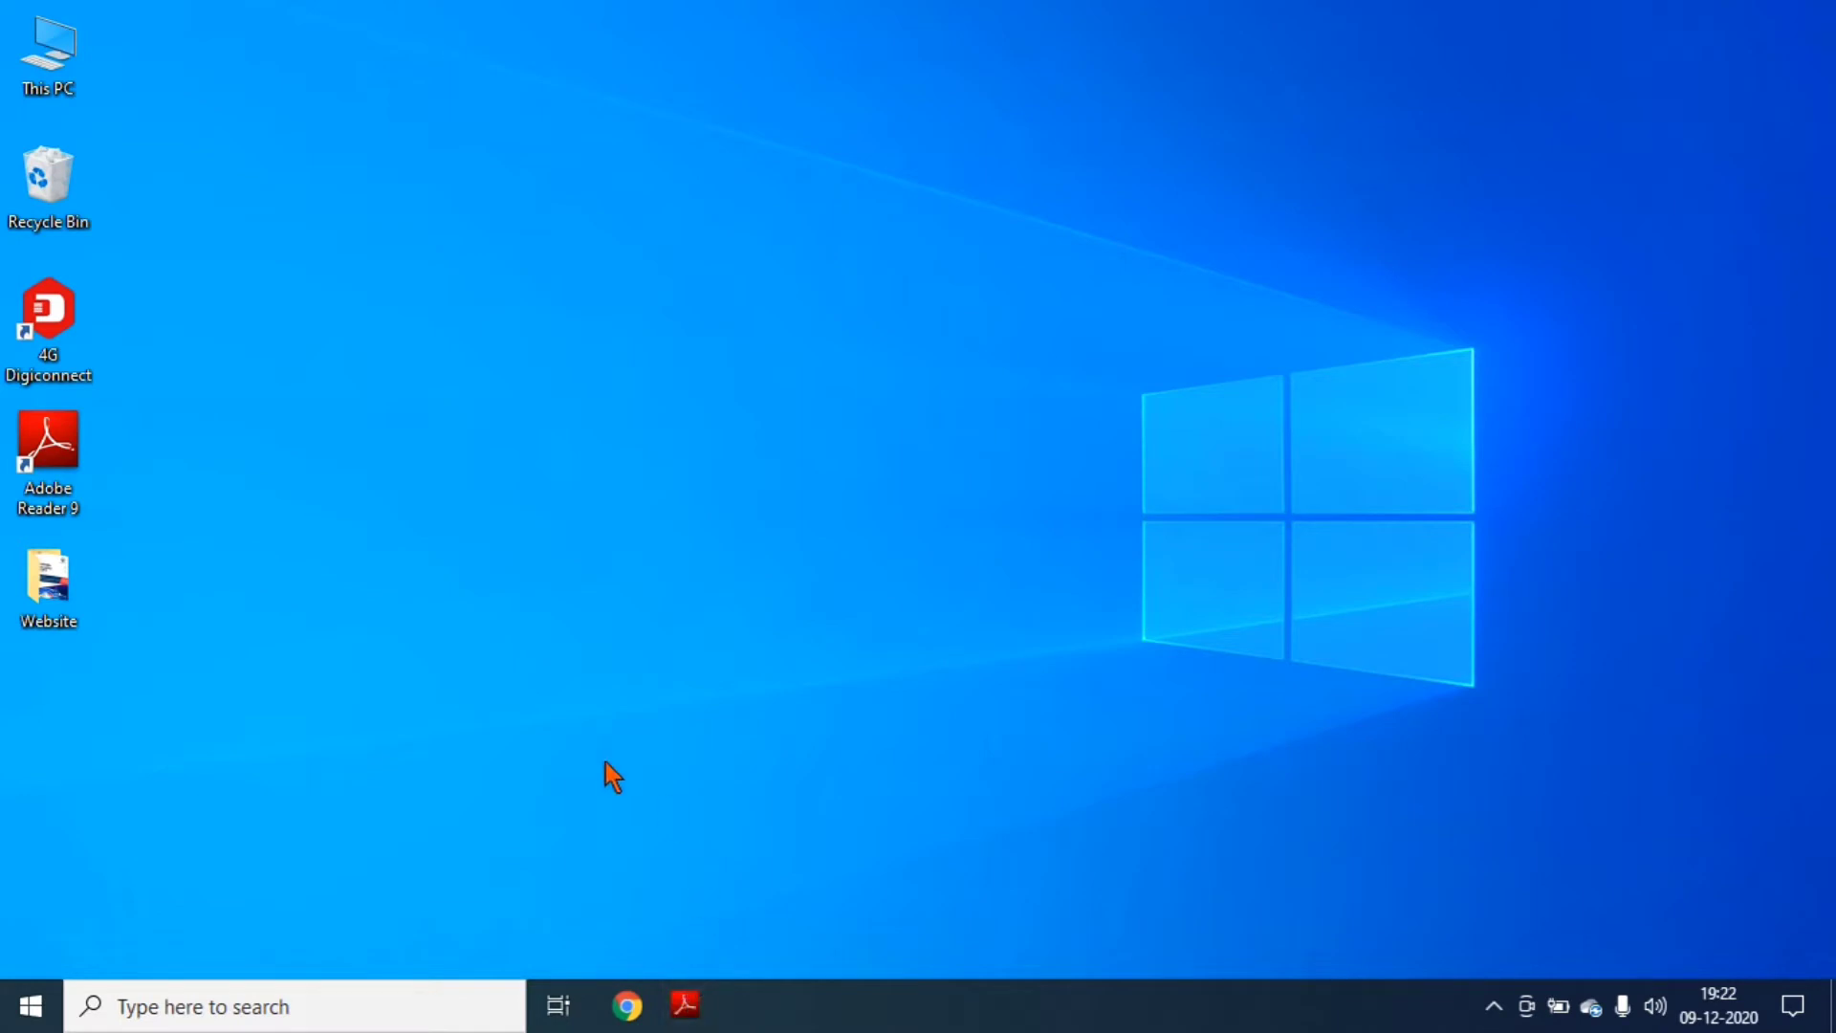
{"action": "left_click", "coordinate": [40, 1012]}
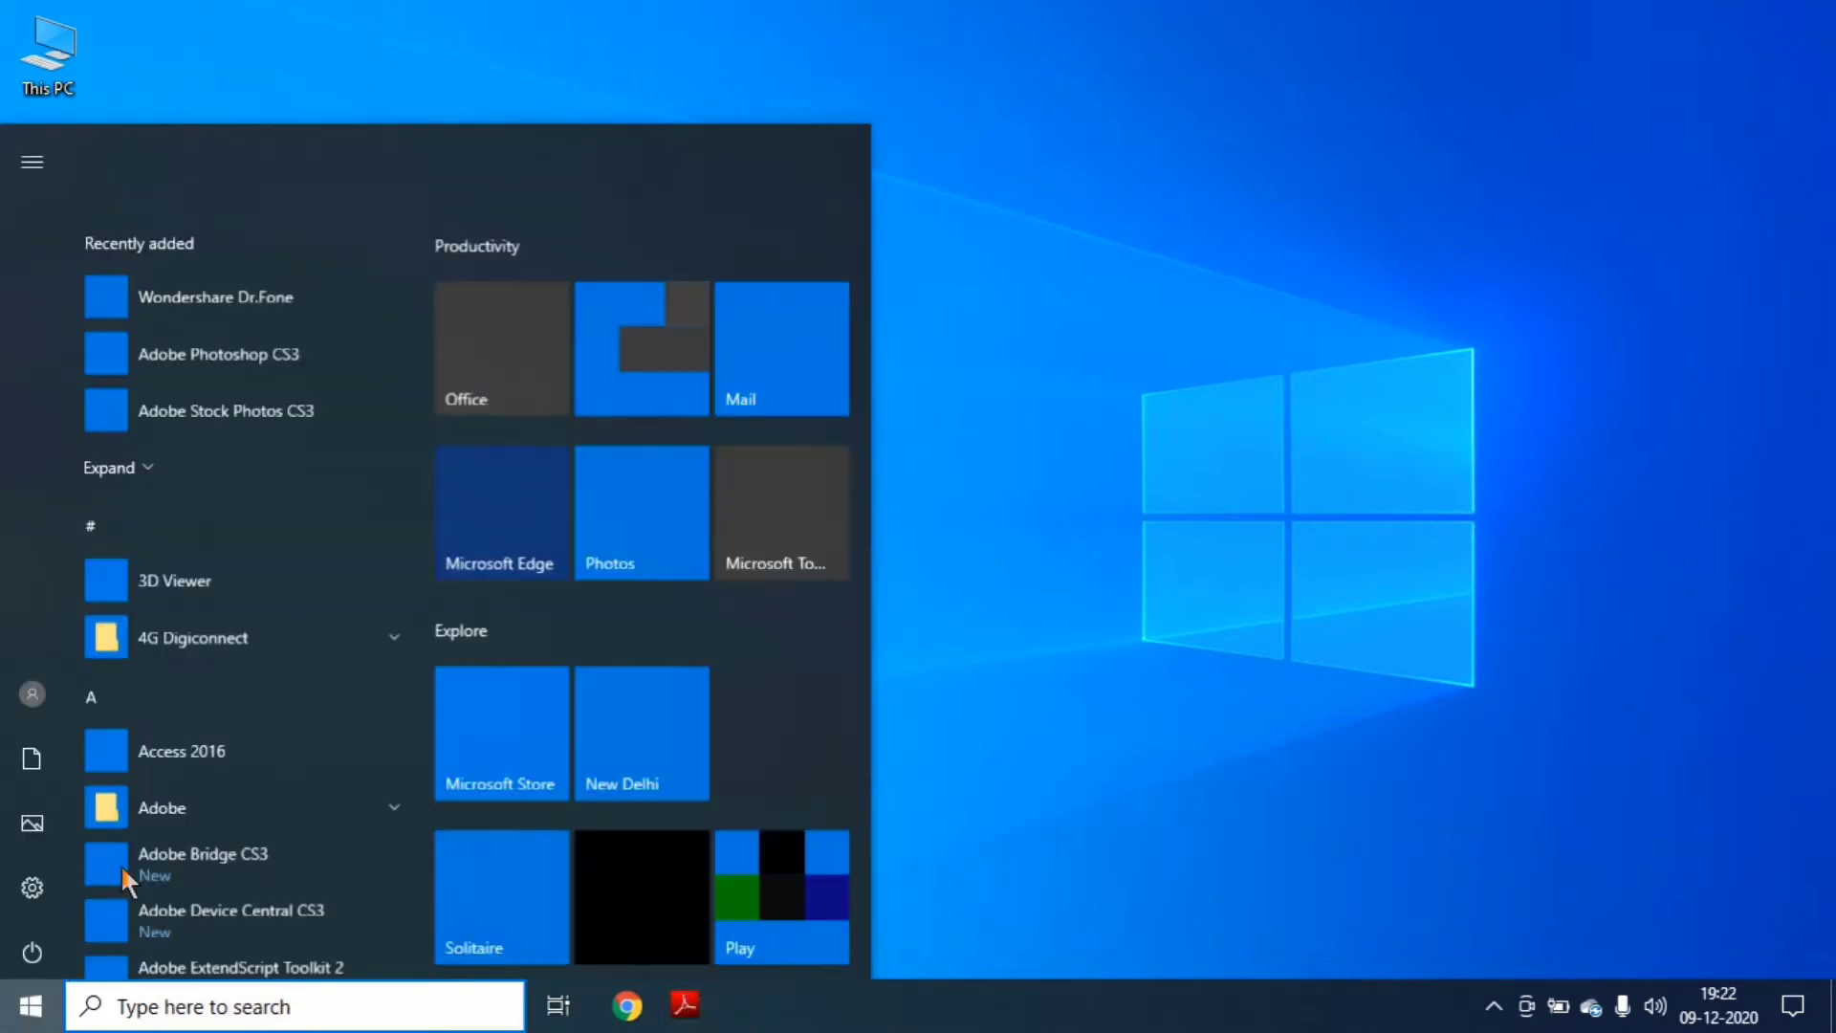
{"action": "left_click_drag", "start_coordinate": [422, 246], "coordinate": [411, 589]}
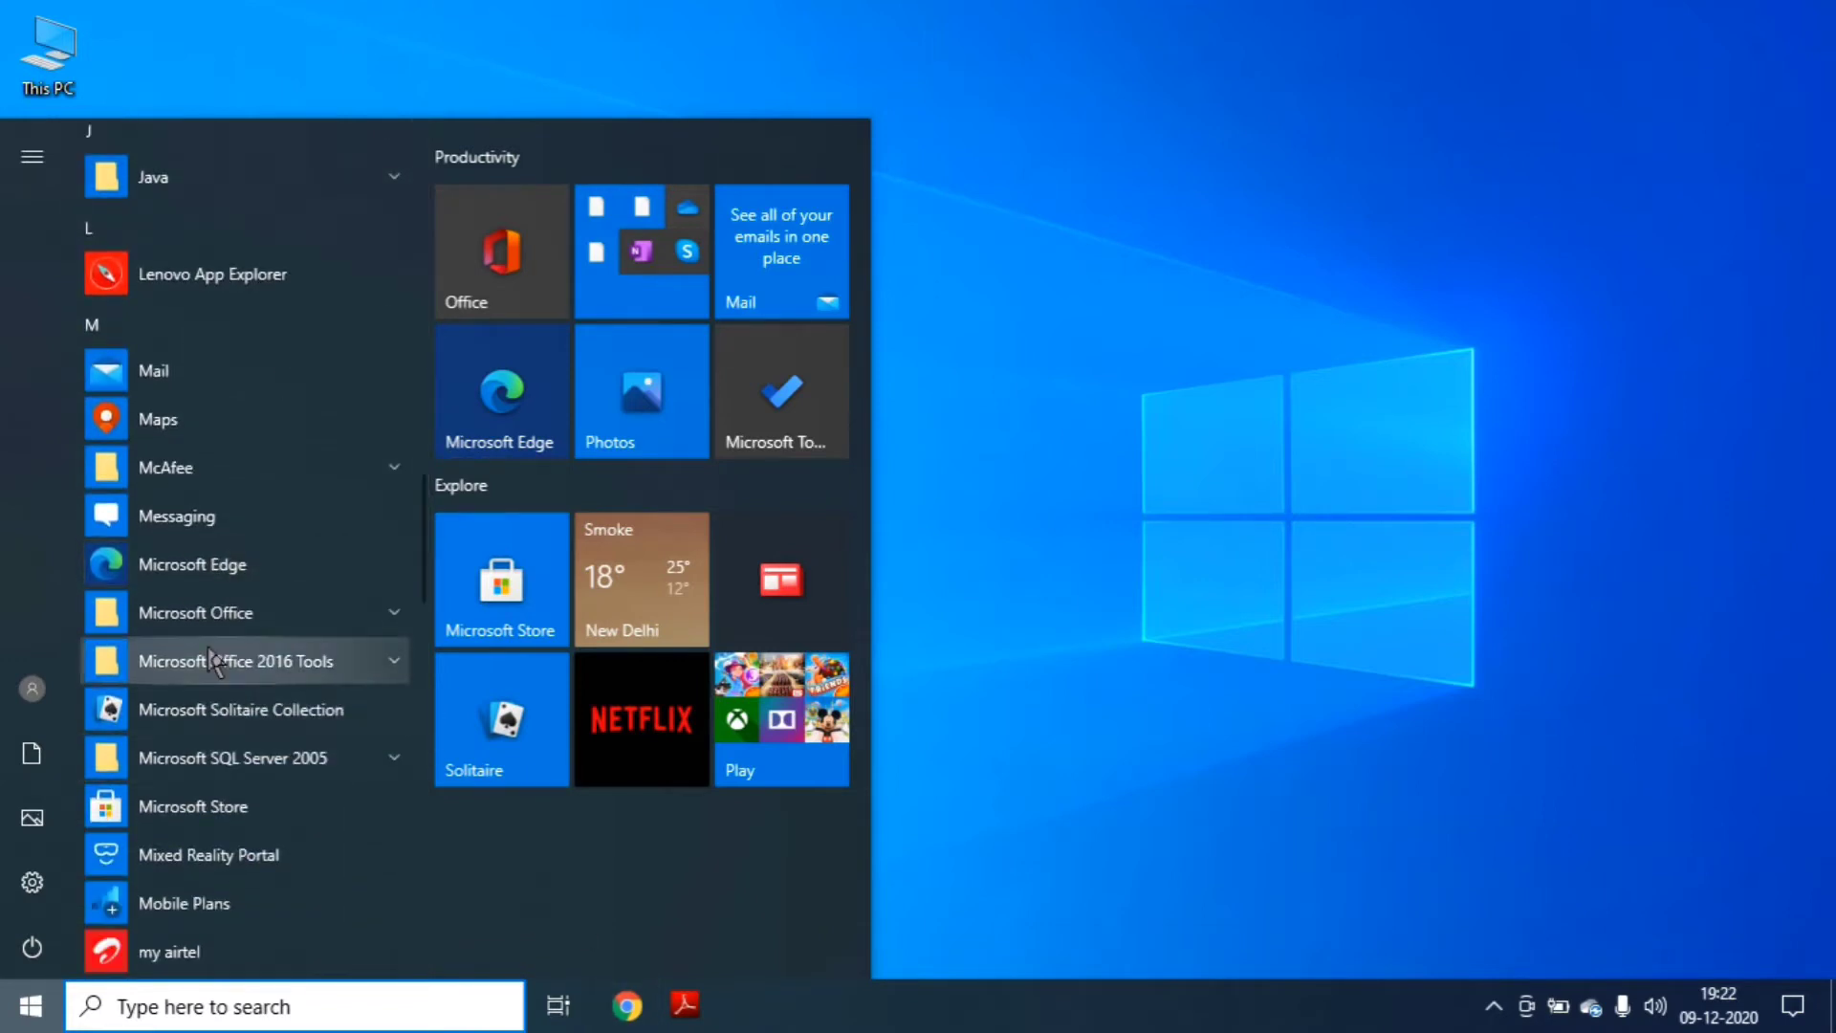
{"action": "left_click", "coordinate": [197, 568]}
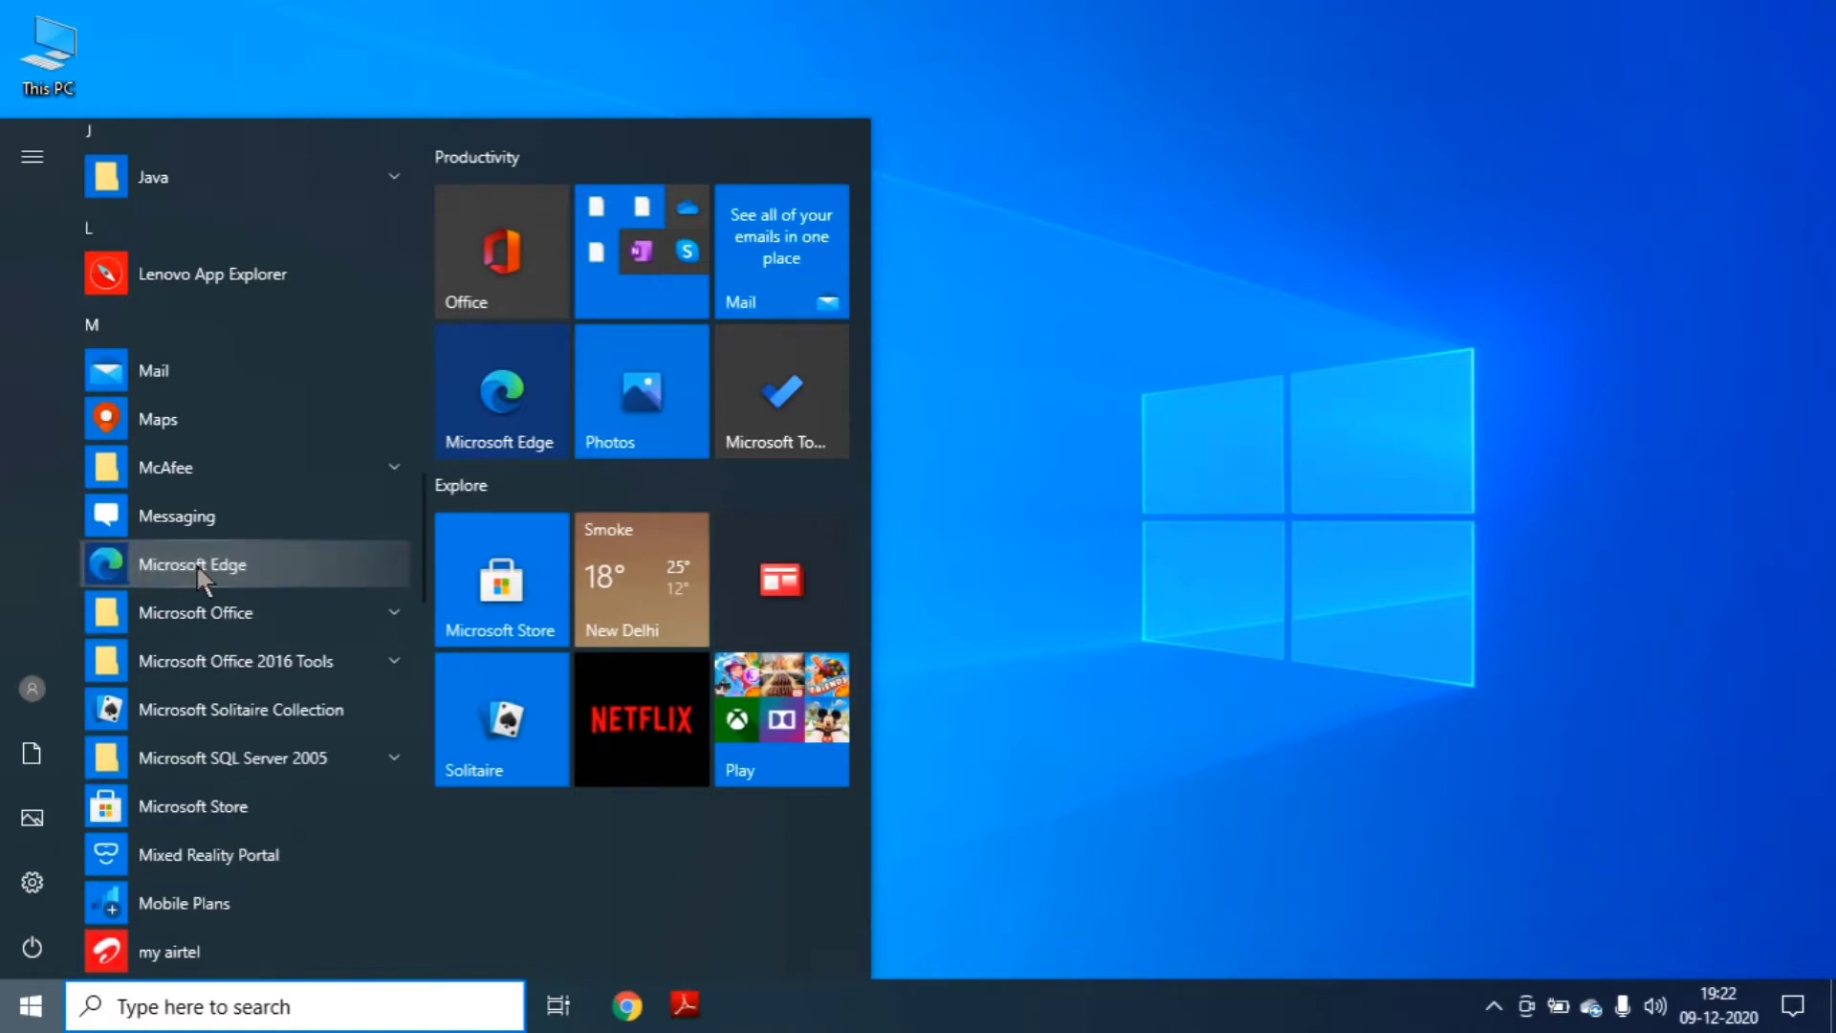
{"action": "right_click", "coordinate": [198, 568]}
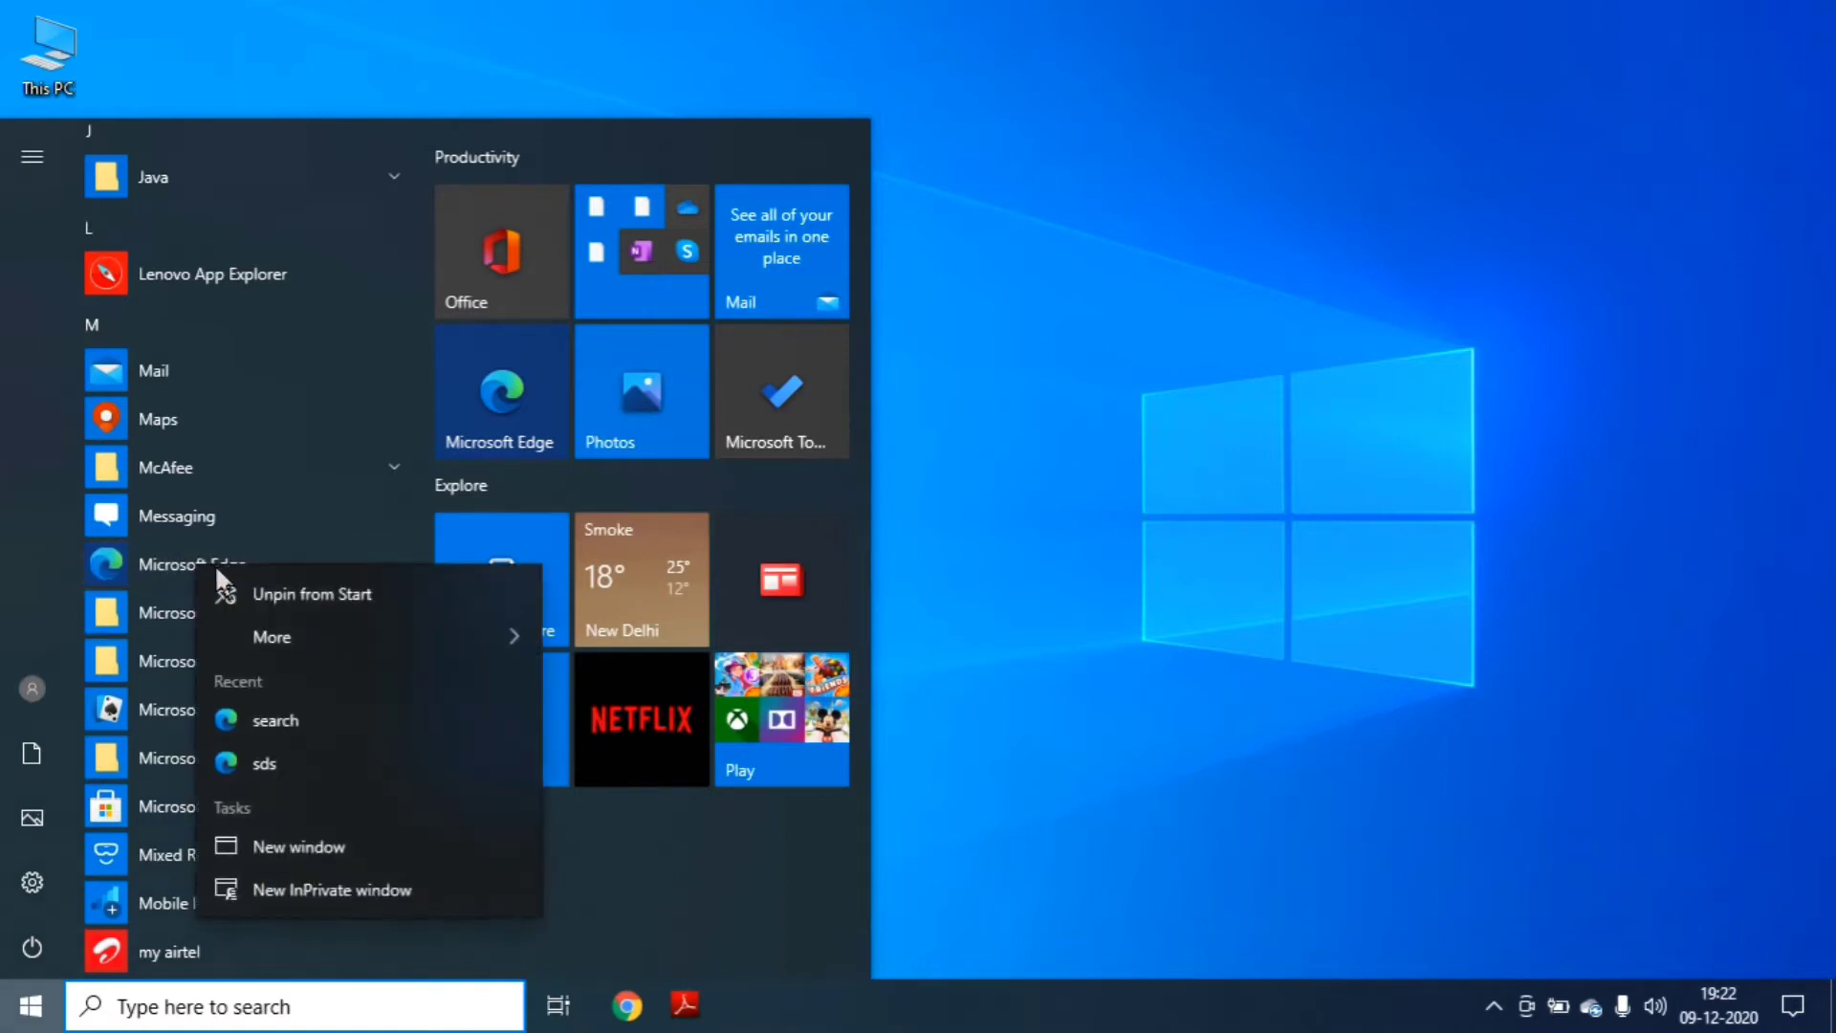
{"action": "mouse_move", "coordinate": [247, 640]}
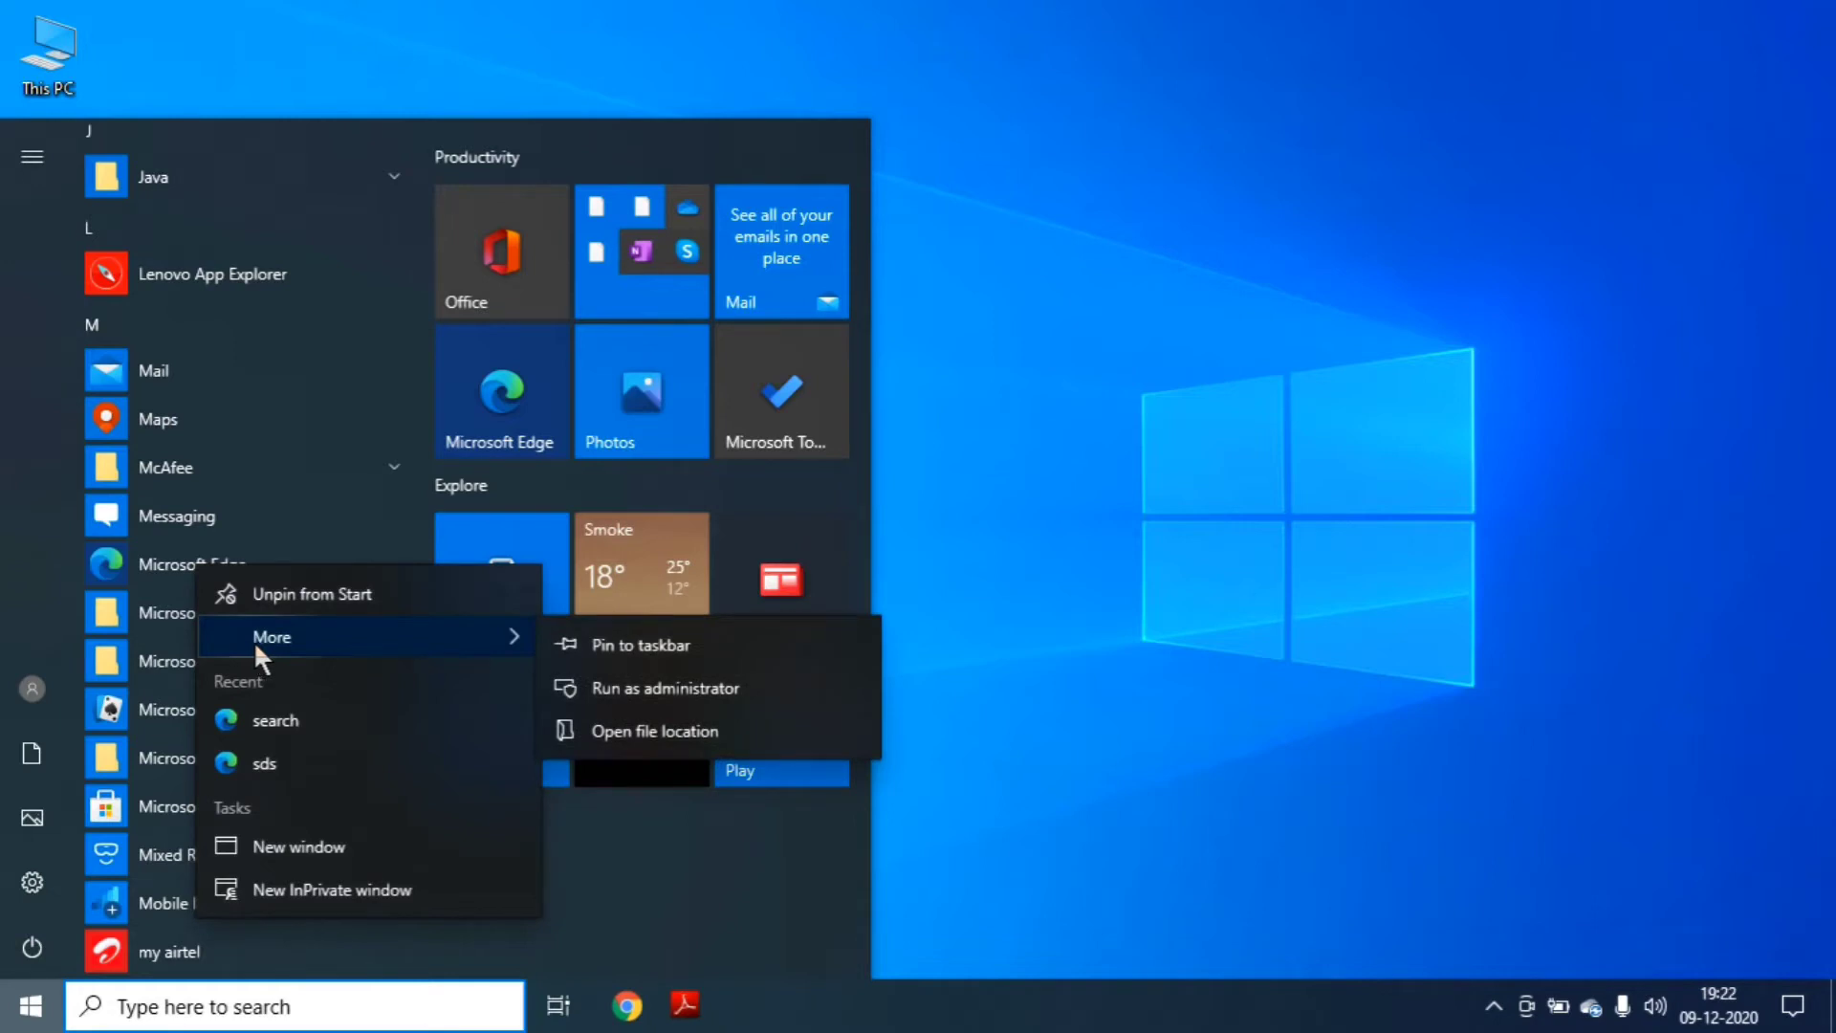
{"action": "left_click", "coordinate": [643, 647]}
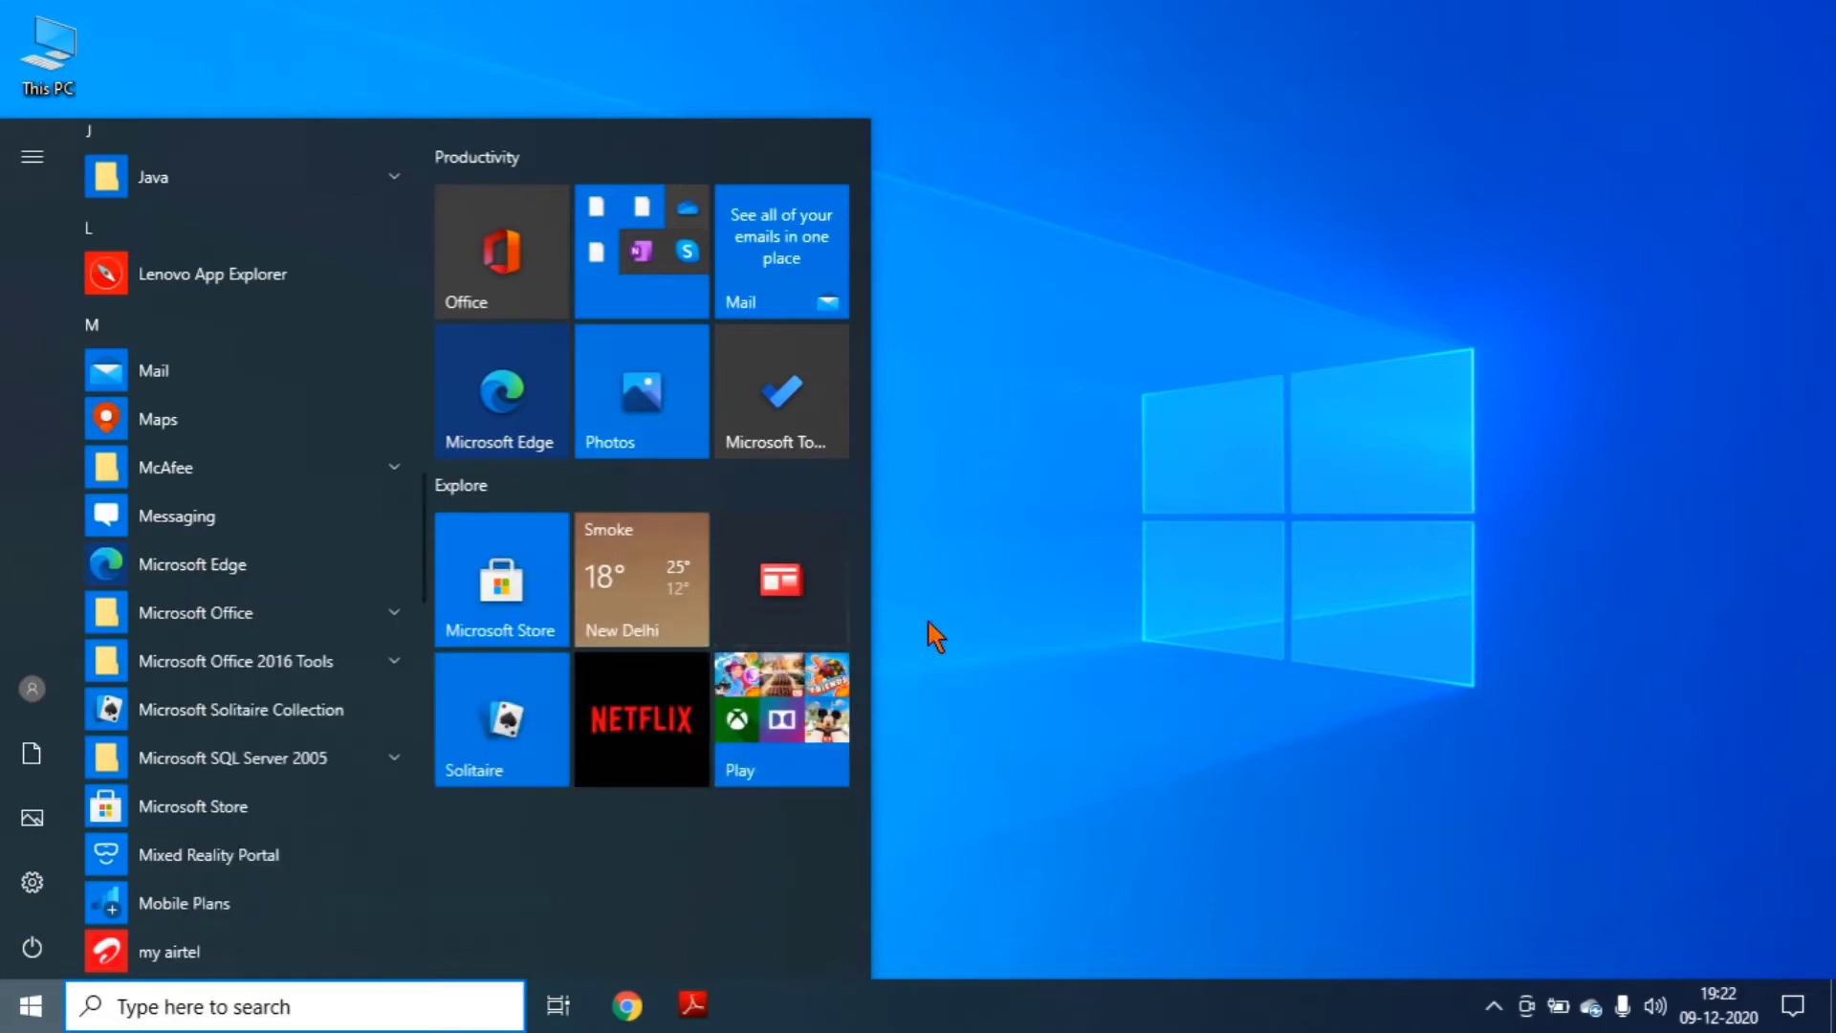
{"action": "left_click", "coordinate": [929, 780]}
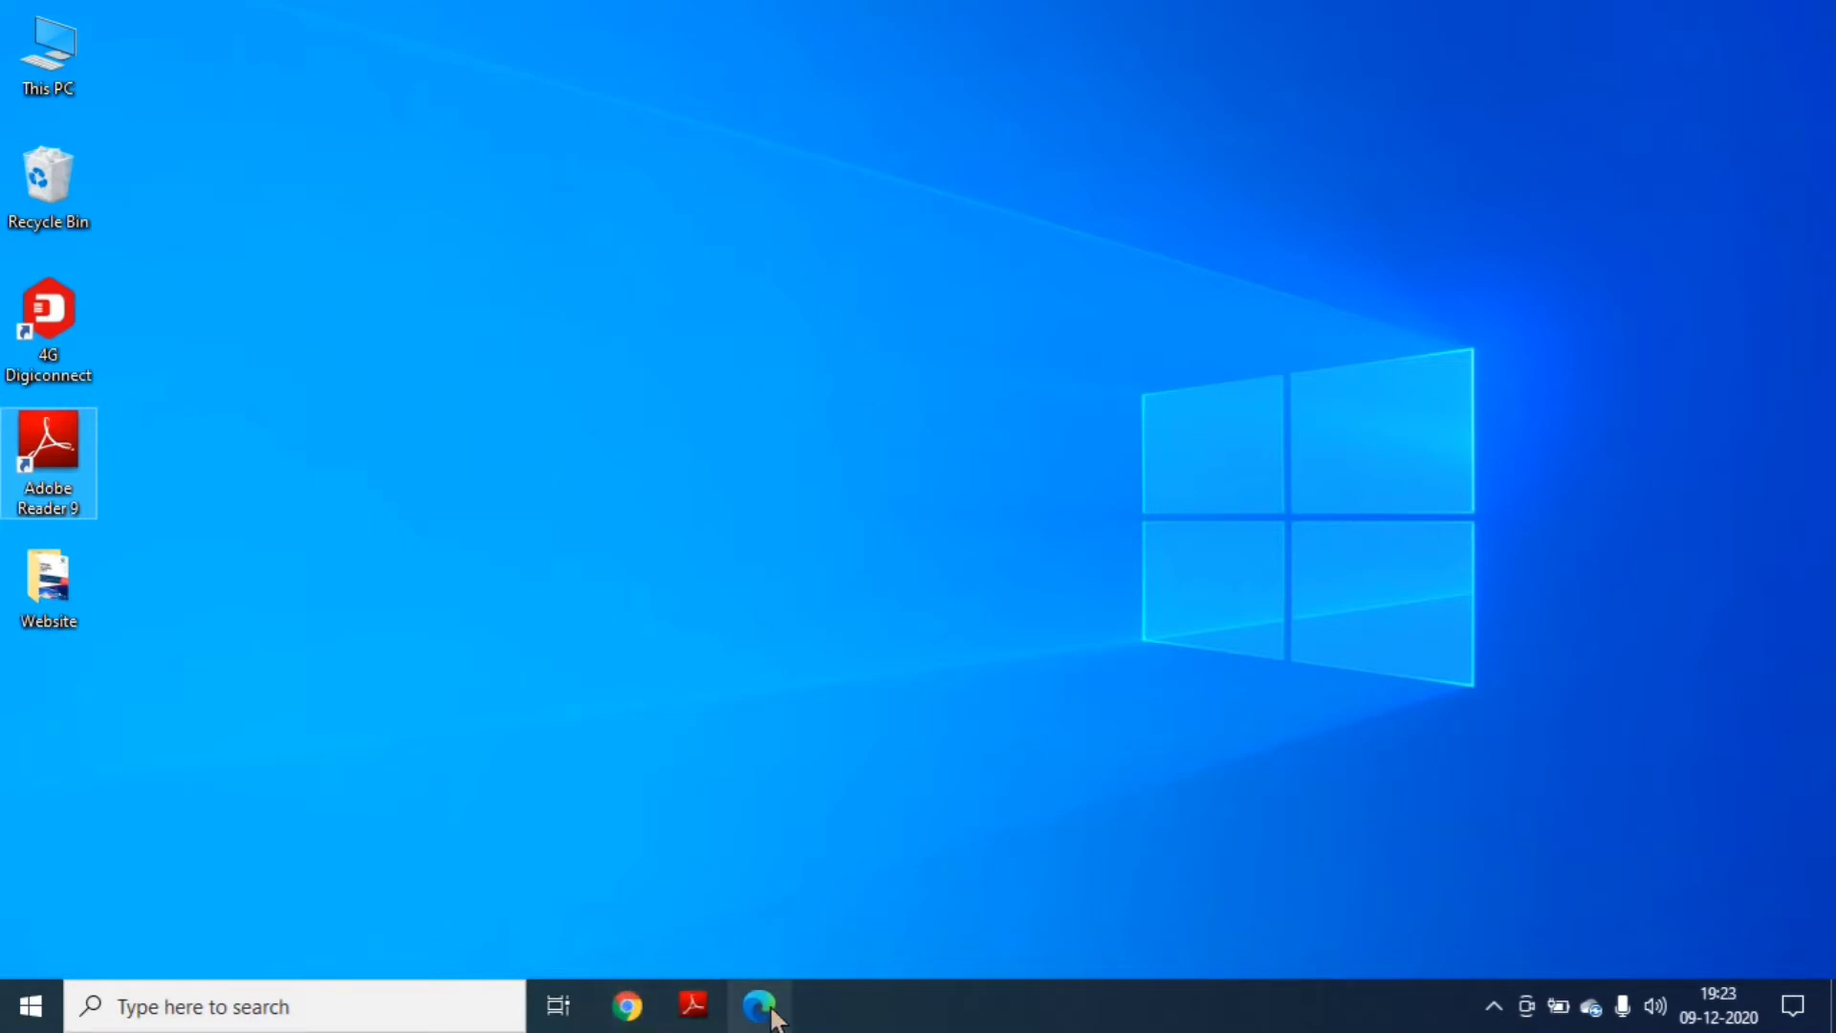
Step: Unpin Adobe Reader 9 and Microsoft Edge from the taskbar
{"action": "left_click", "coordinate": [695, 1006]}
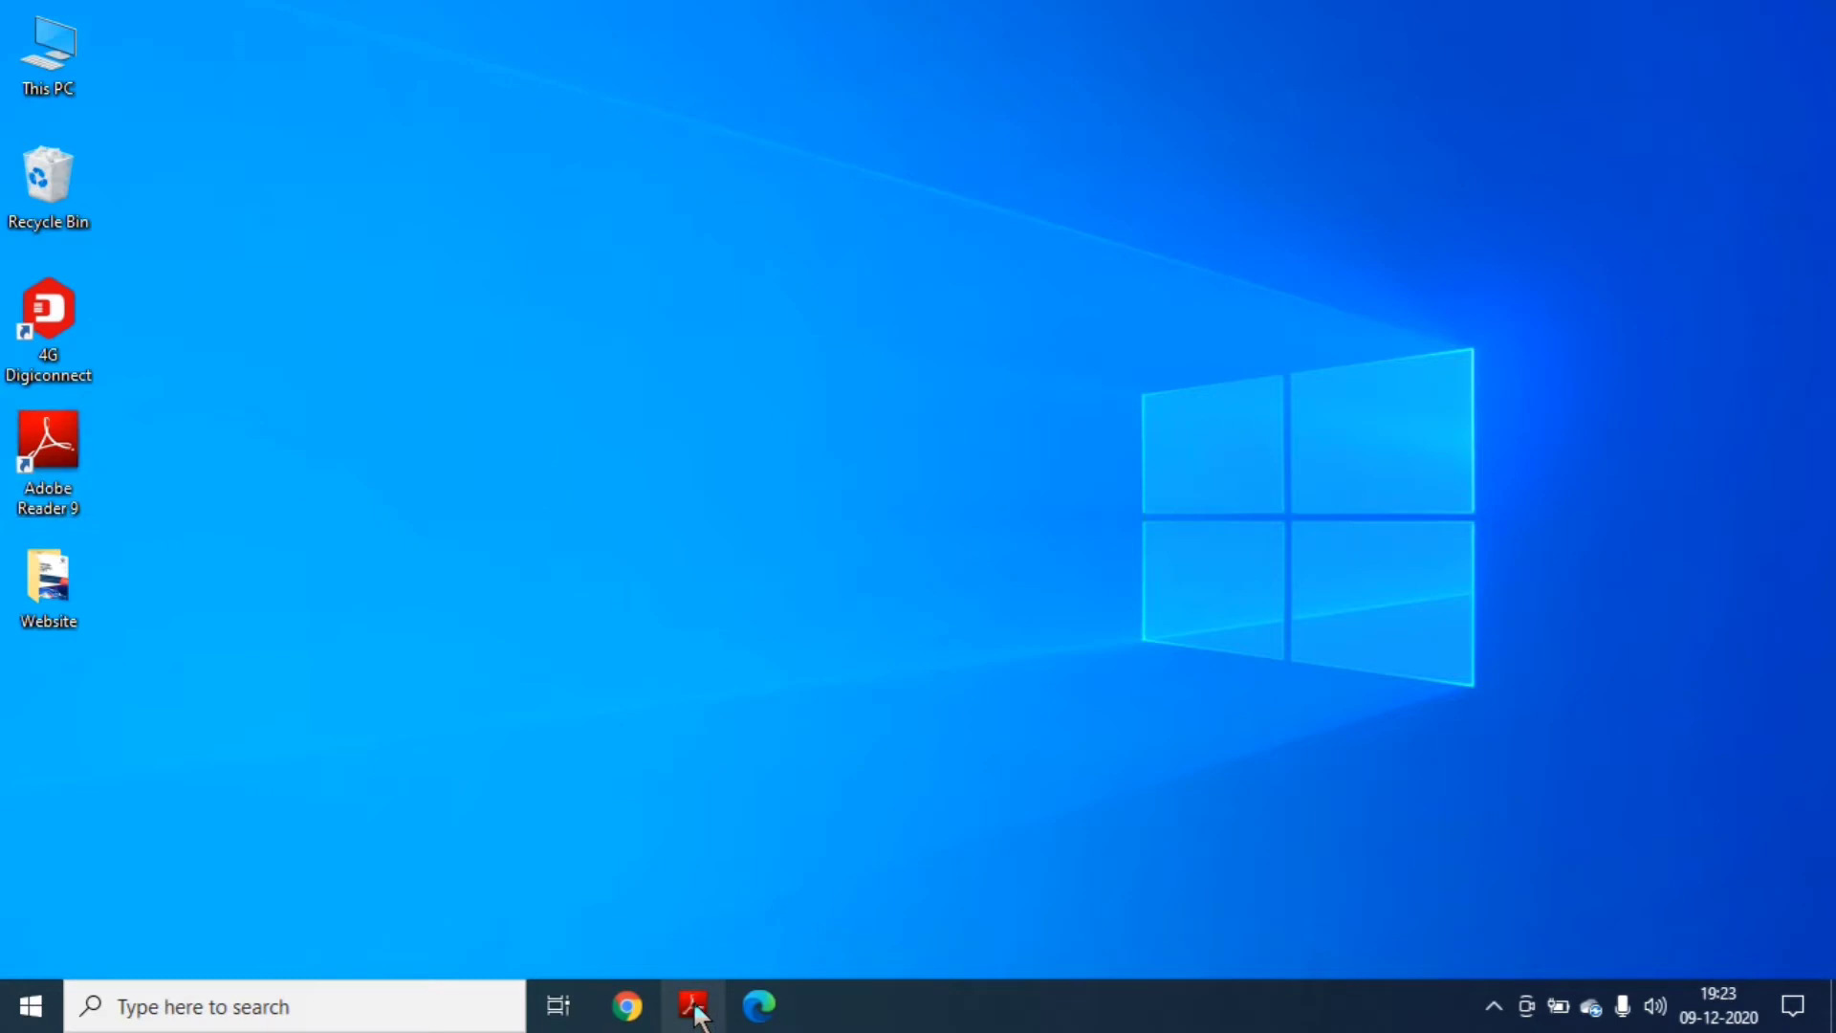
{"action": "right_click", "coordinate": [696, 1009]}
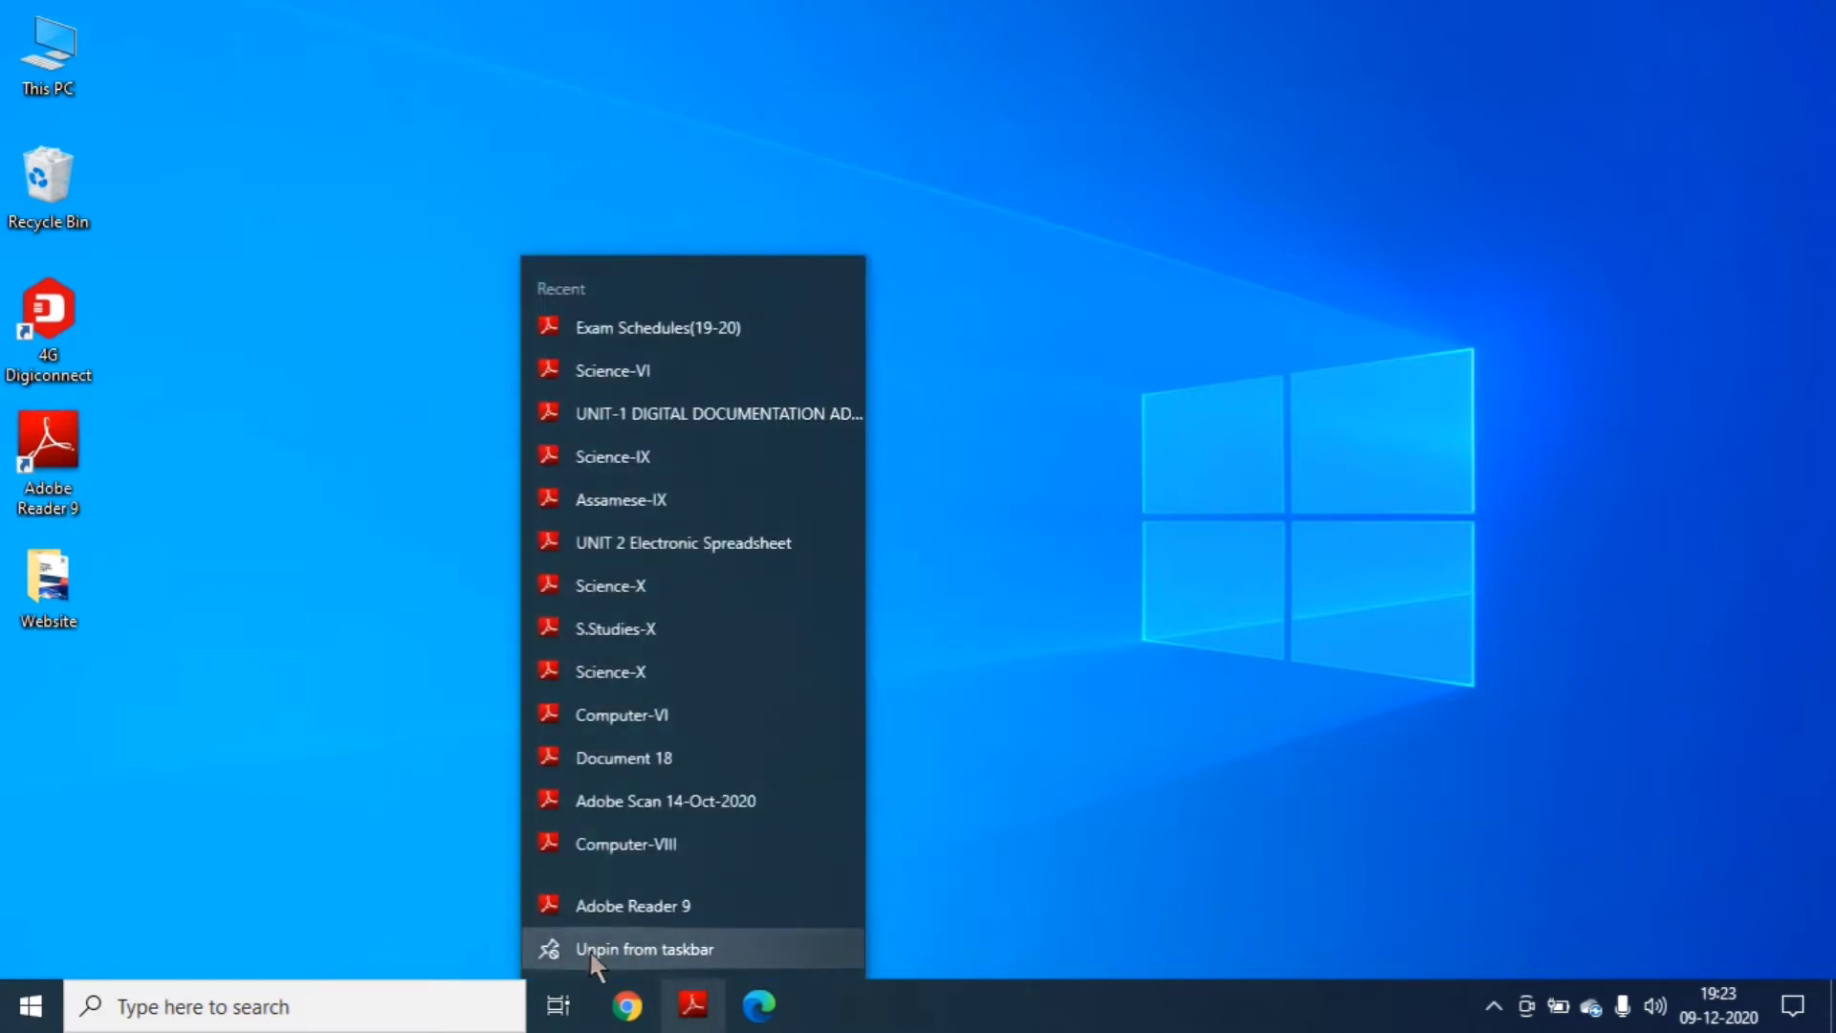
{"action": "left_click", "coordinate": [673, 949]}
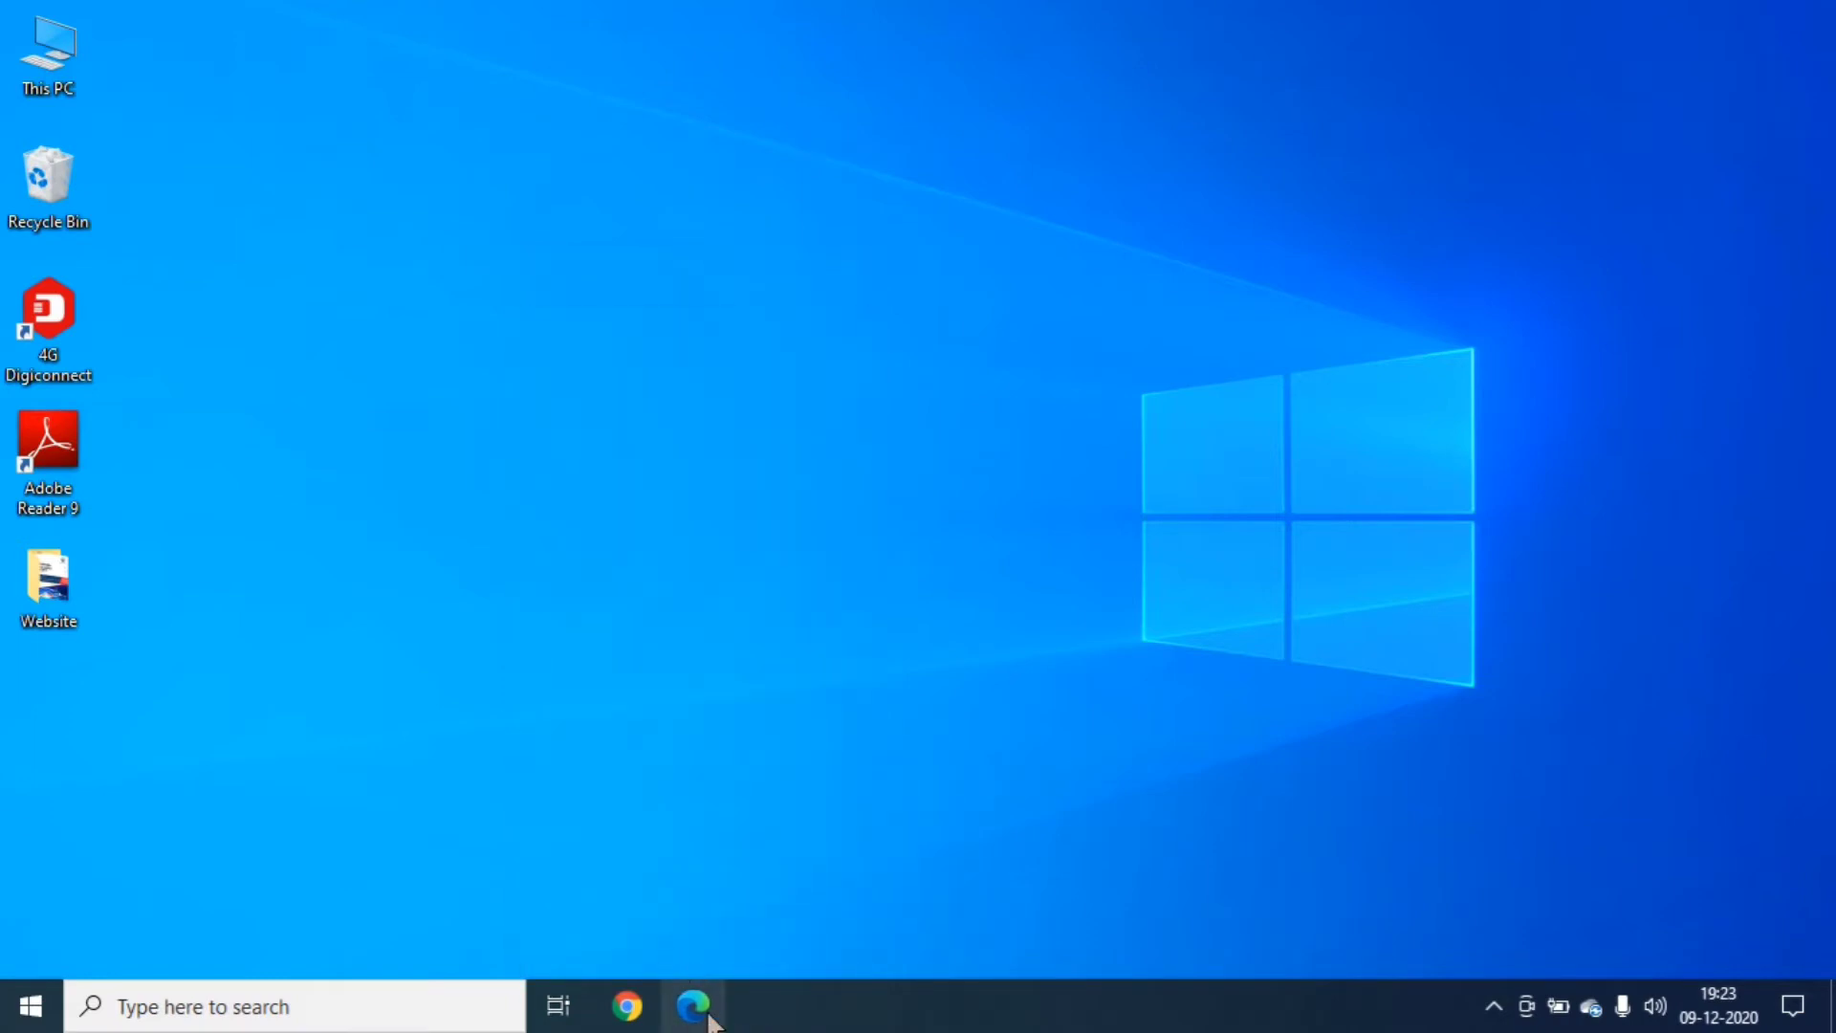
{"action": "right_click", "coordinate": [701, 1011]}
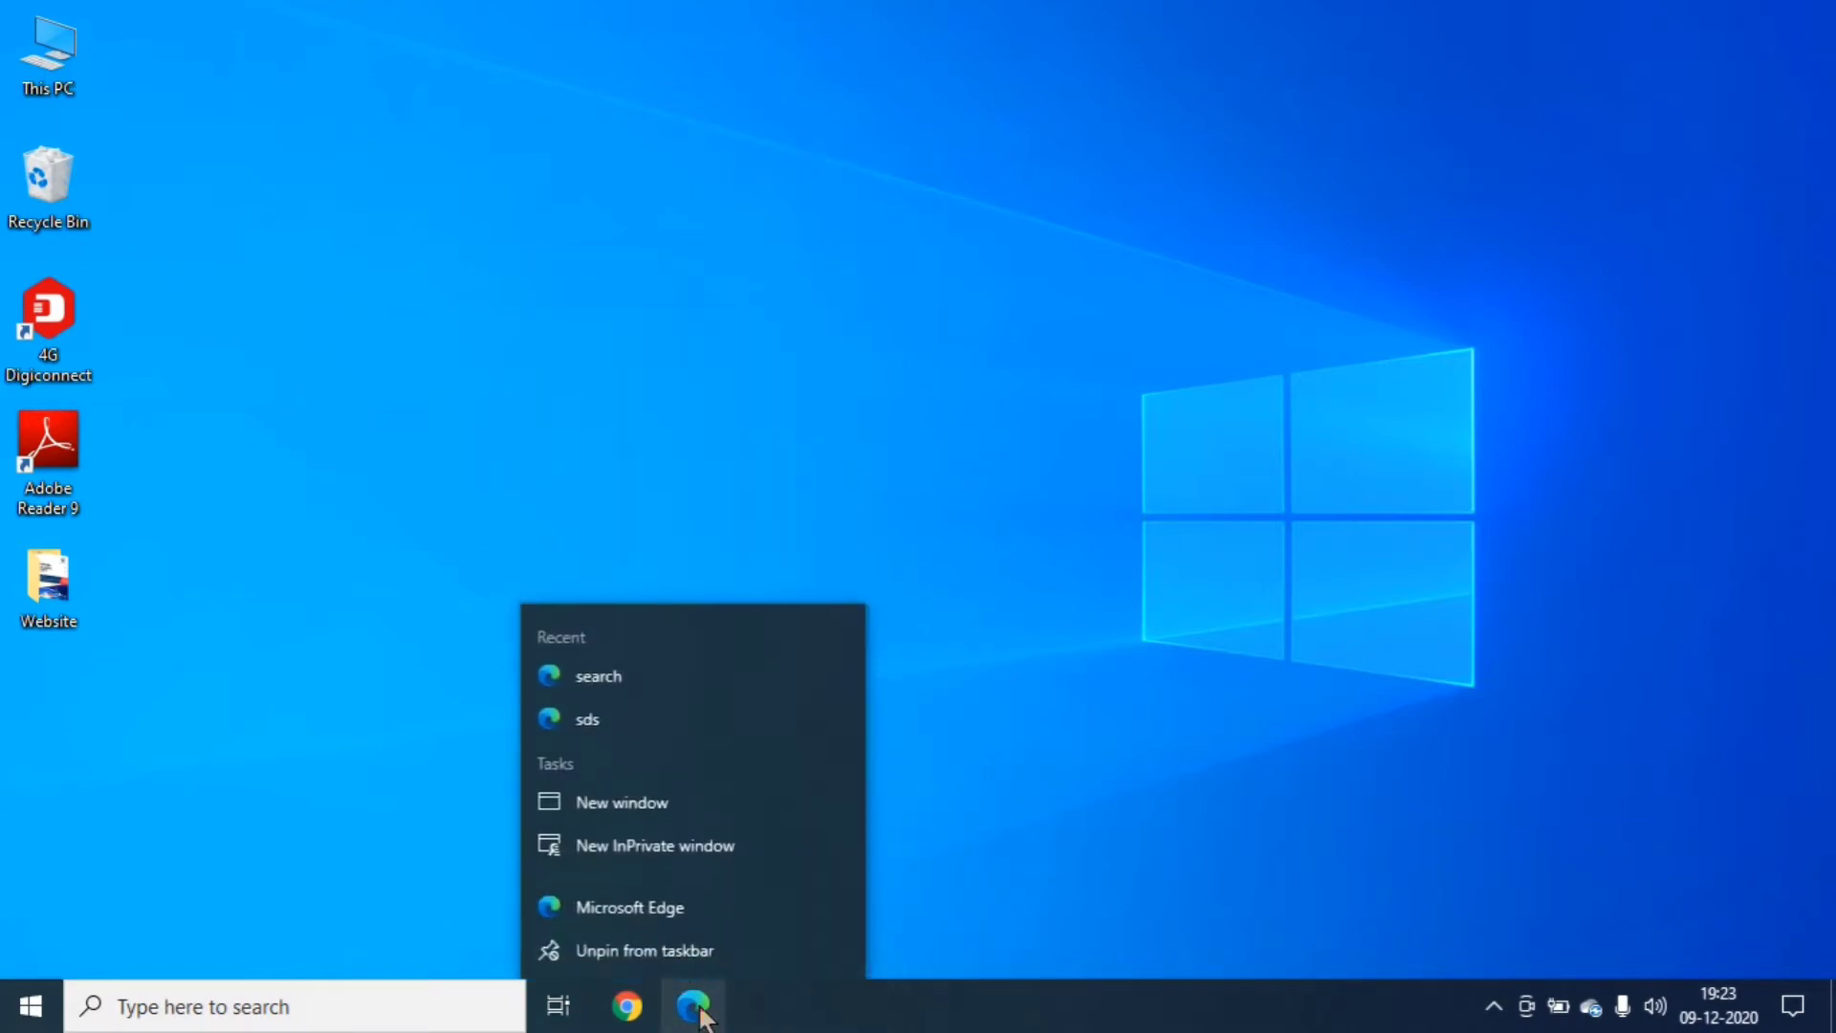
{"action": "left_click", "coordinate": [654, 953]}
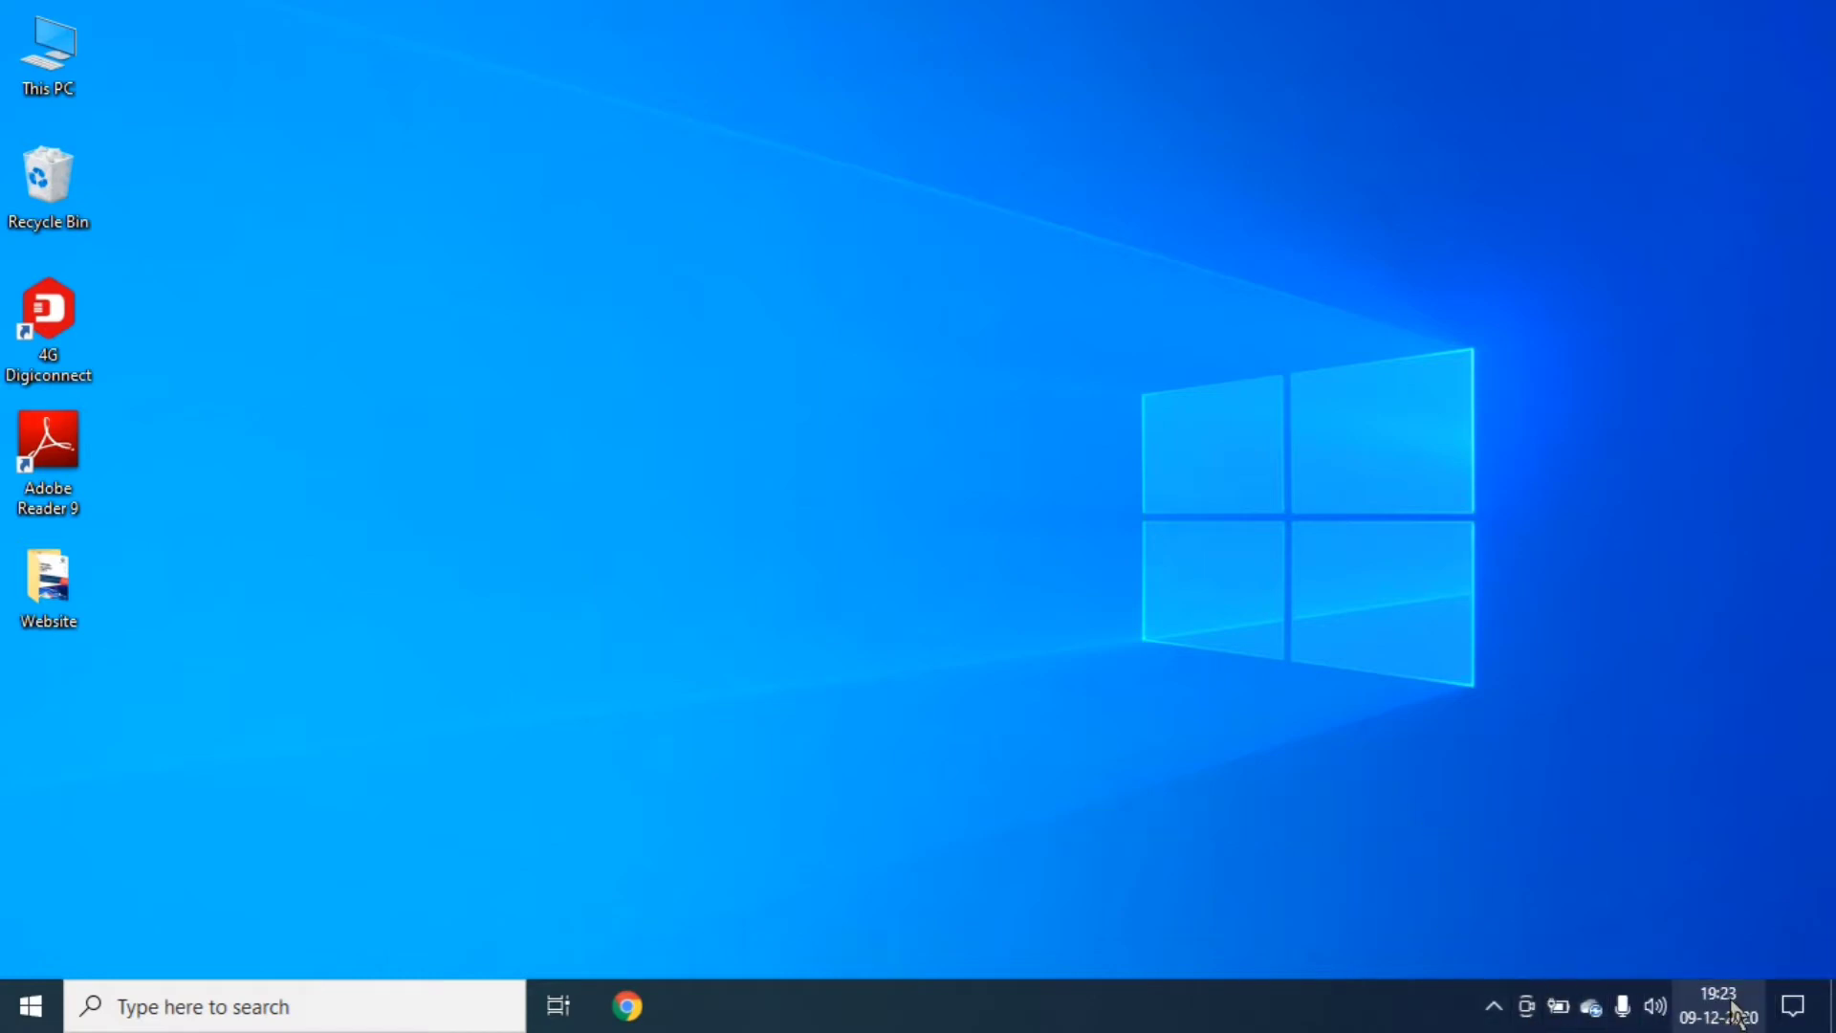
Step: Turn the speaker volume down to 79 and back up to 100, and show the hidden notification-area icons
{"action": "mouse_move", "coordinate": [1714, 1019]}
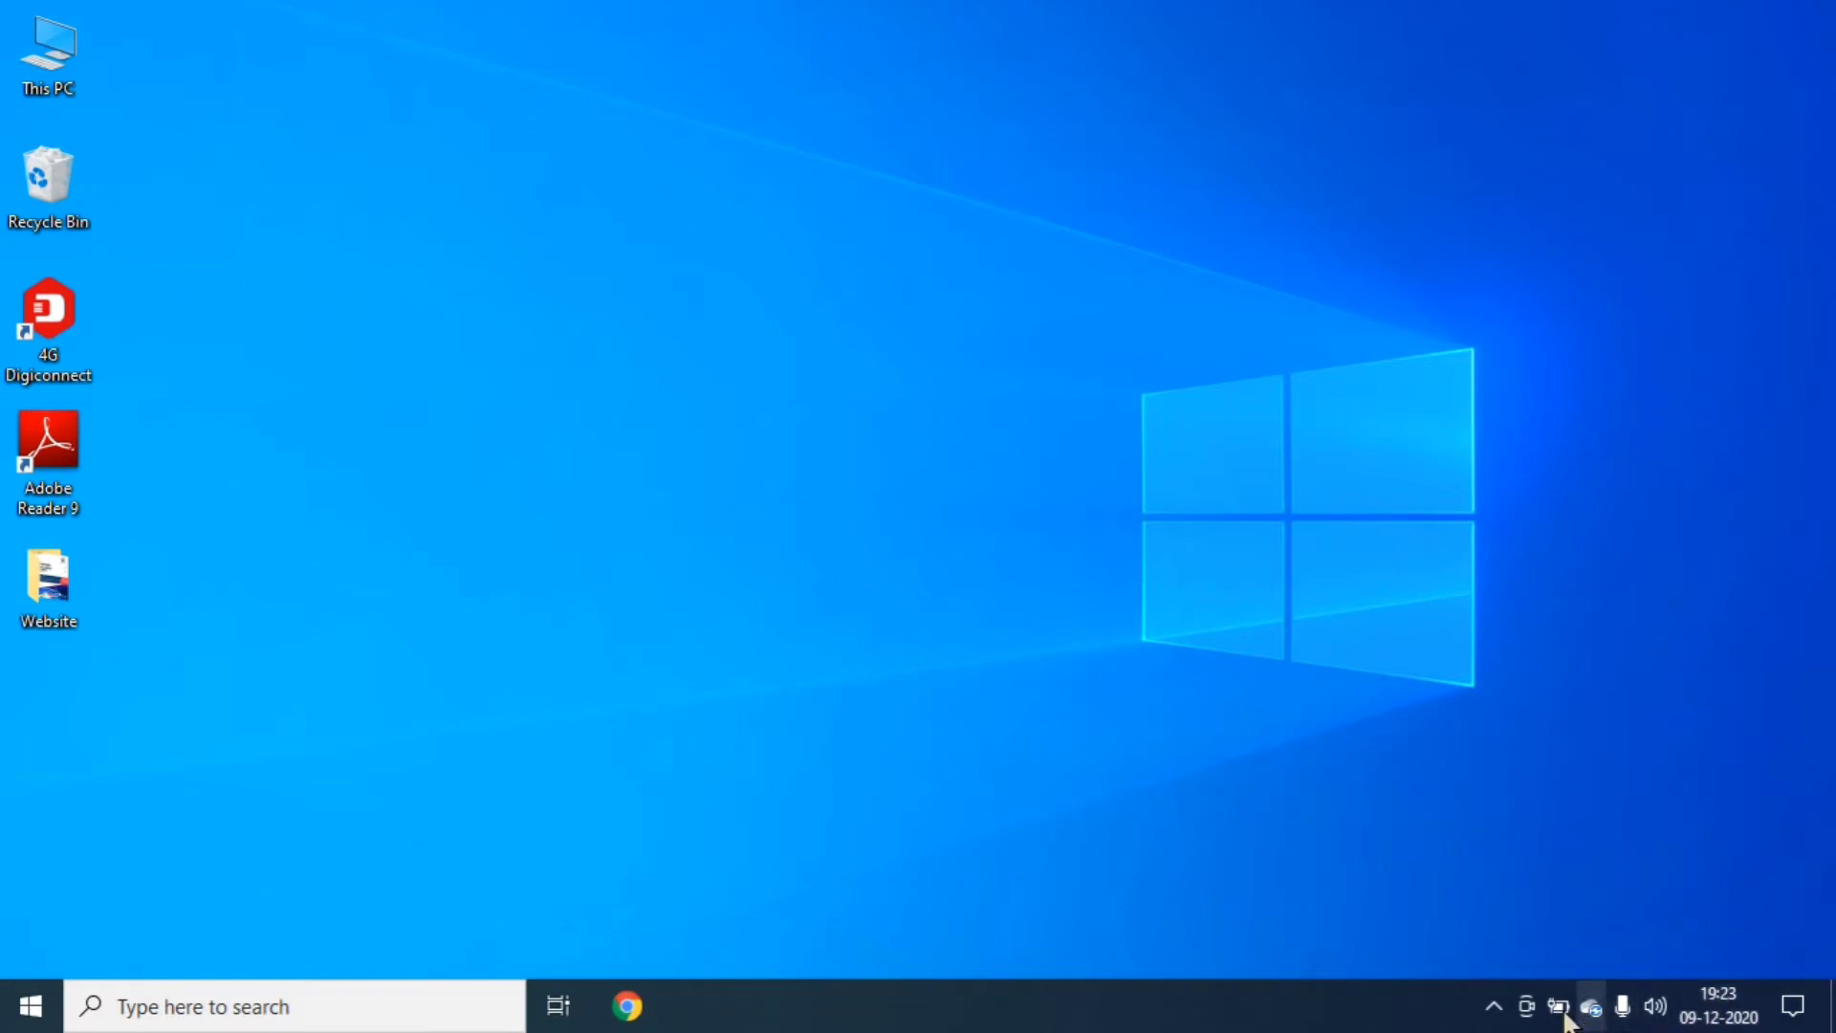
{"action": "left_click", "coordinate": [1656, 1012]}
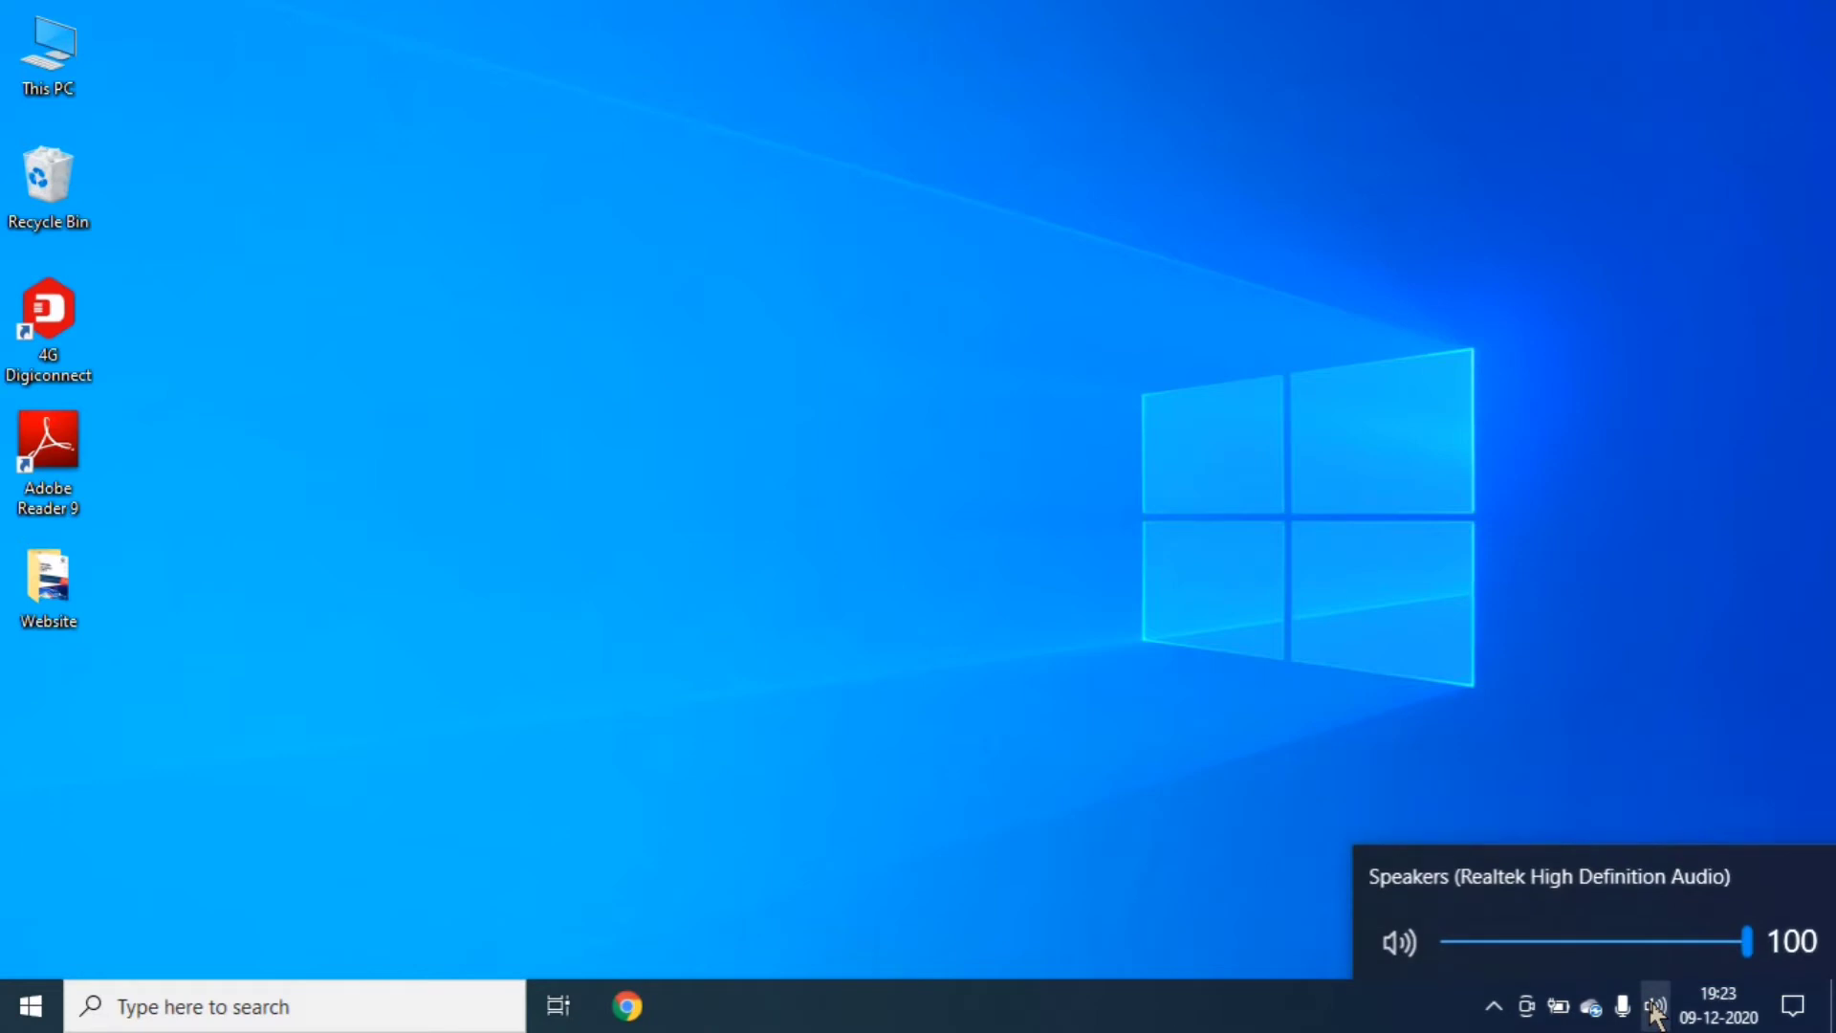
{"action": "scroll", "coordinate": [1711, 945], "scroll_direction": "down", "scroll_amount": 1}
{"action": "scroll", "coordinate": [1626, 945], "scroll_direction": "down", "scroll_amount": 10}
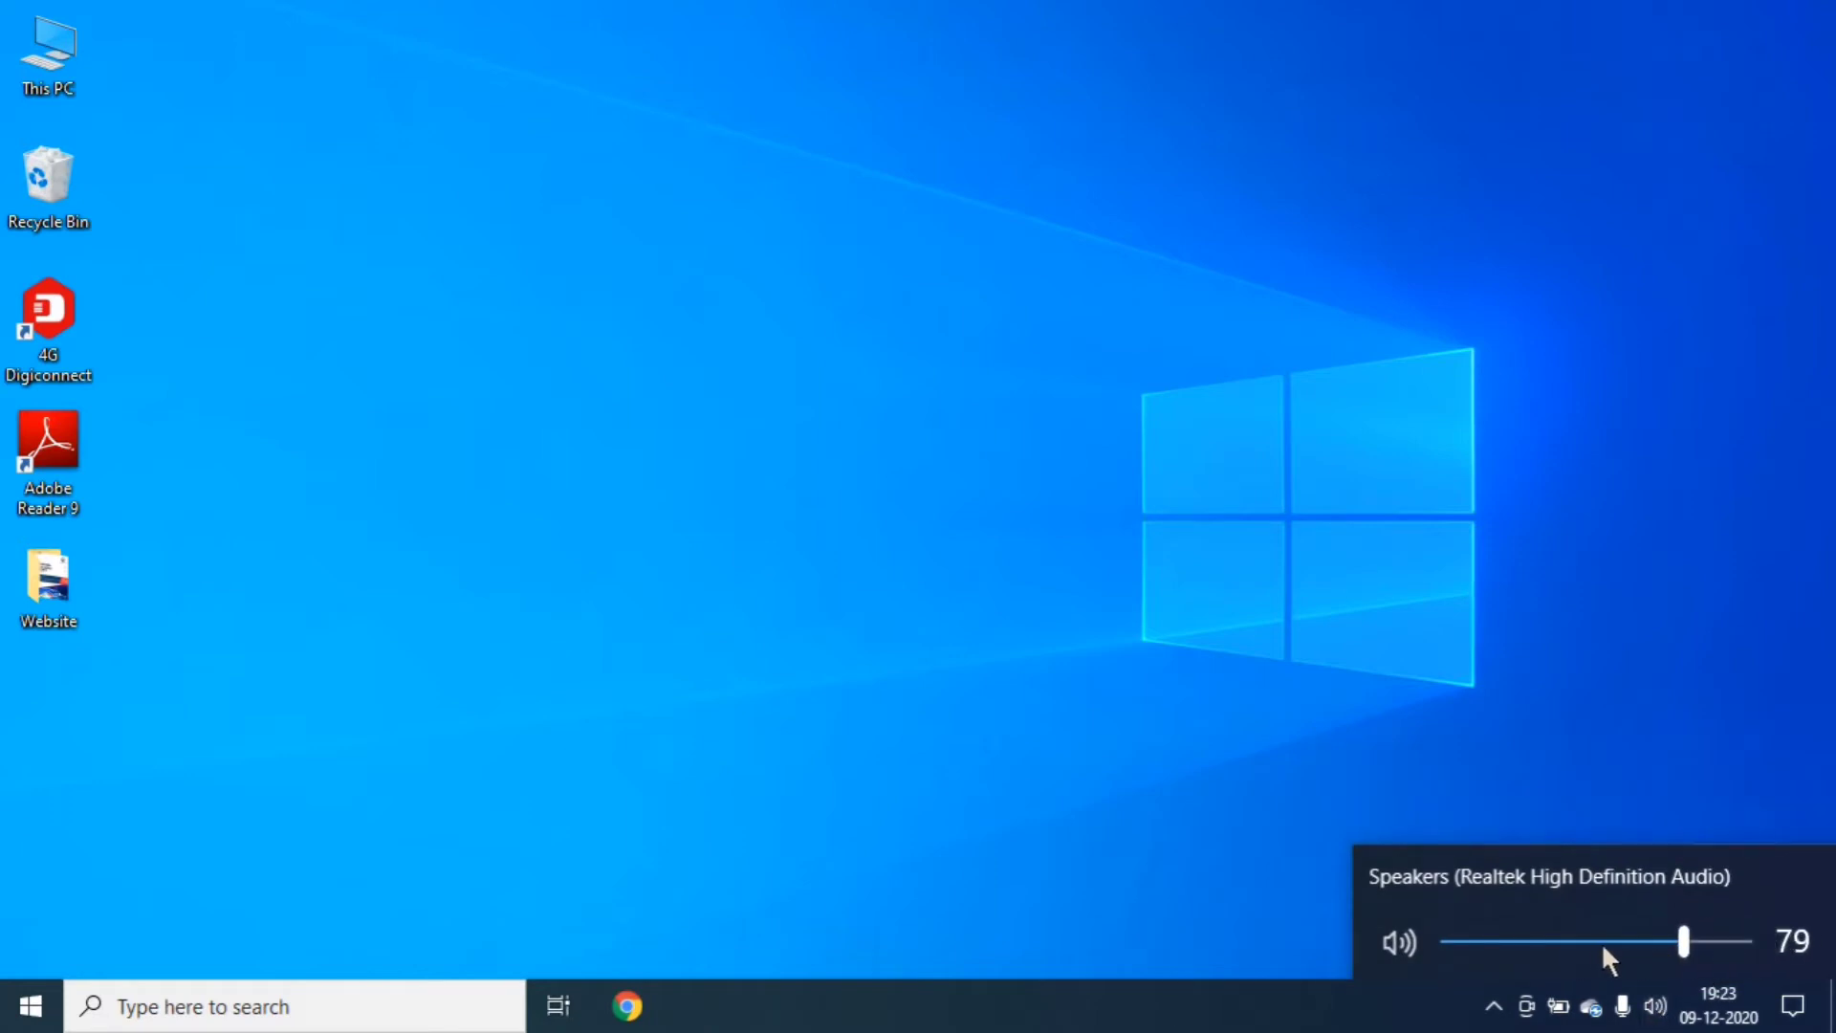
{"action": "left_click_drag", "start_coordinate": [1678, 943], "coordinate": [1755, 942]}
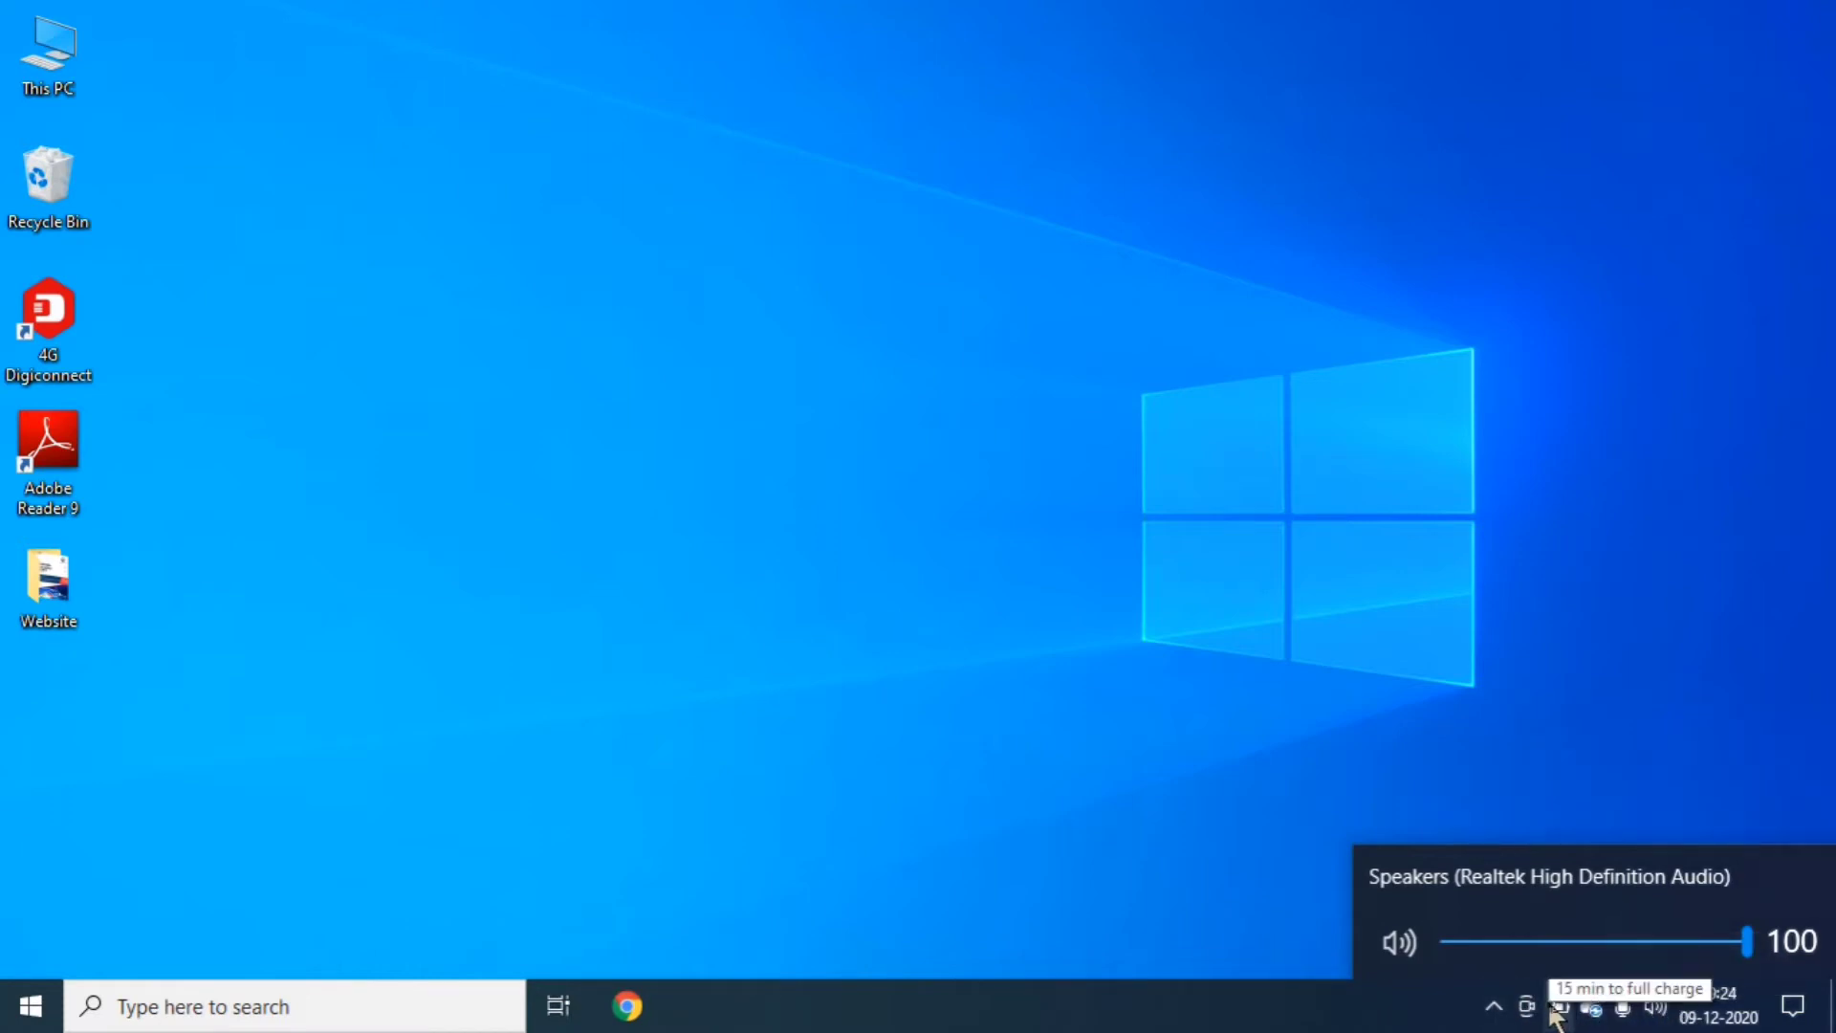
{"action": "left_click", "coordinate": [1492, 1008]}
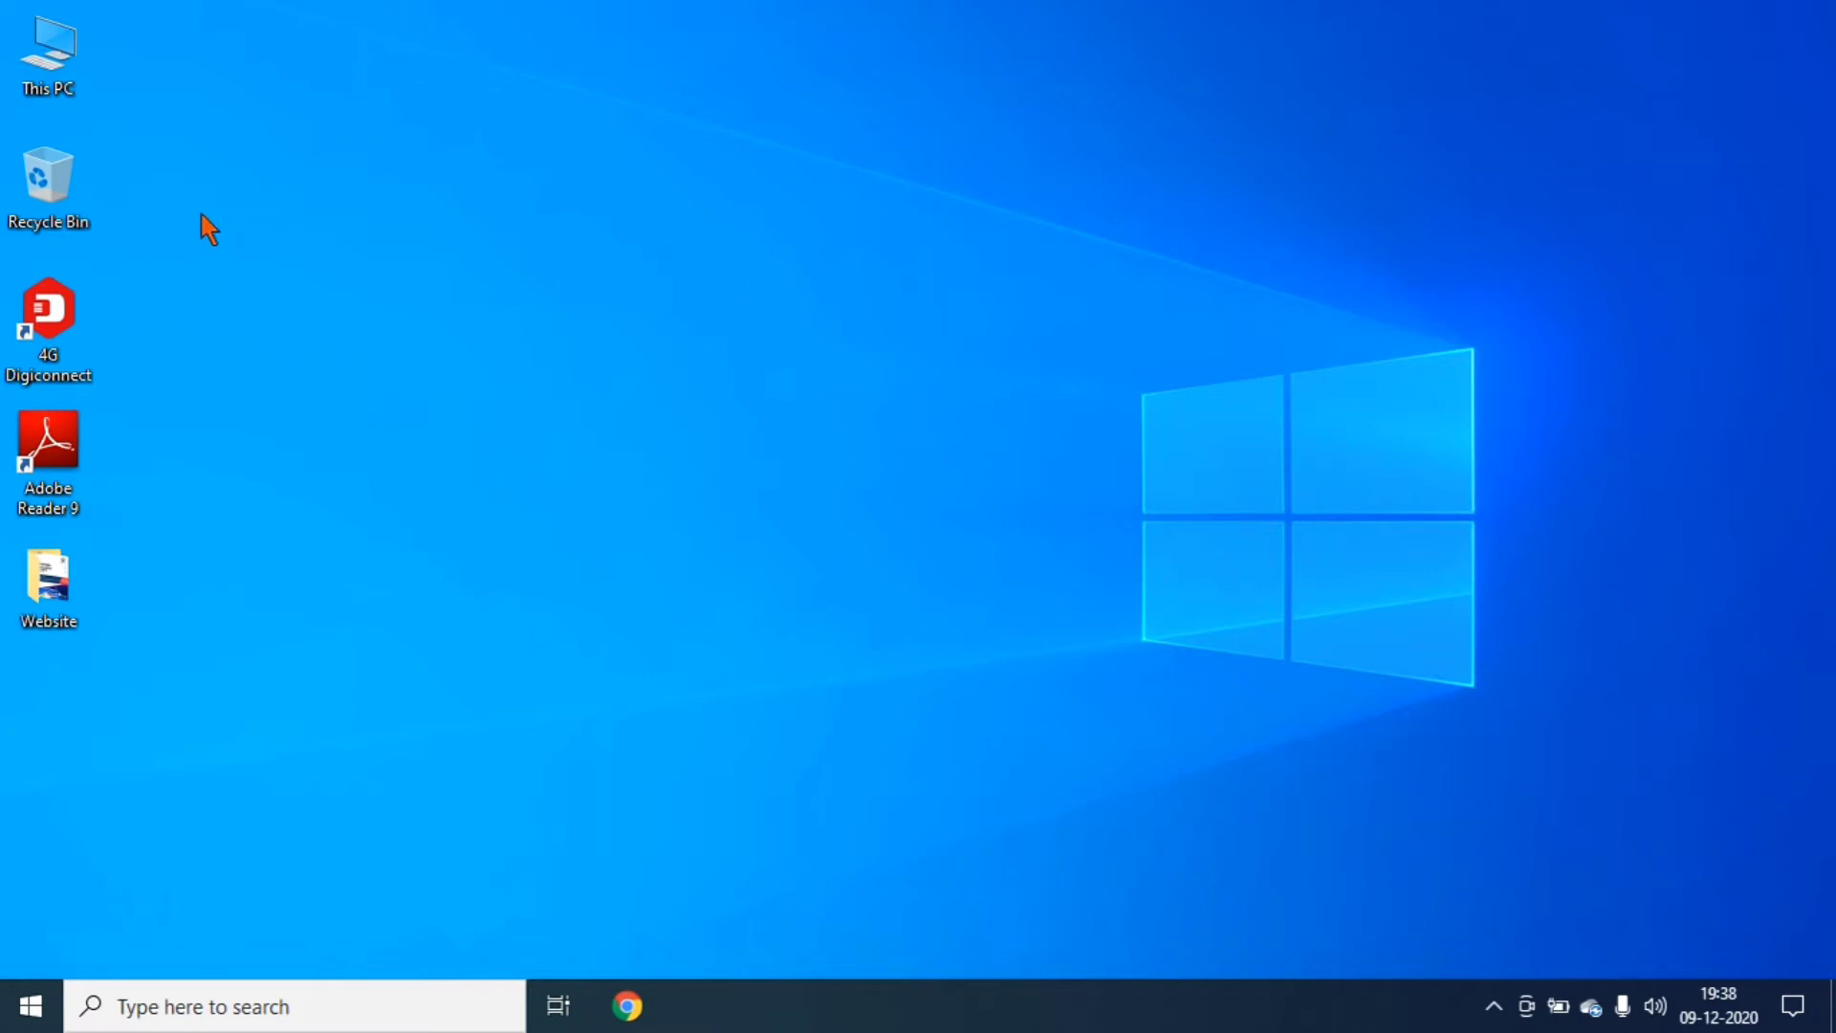
Step: Open This PC from the desktop, minimize it, restore it from the taskbar and minimize it again
{"action": "double_click", "coordinate": [60, 67]}
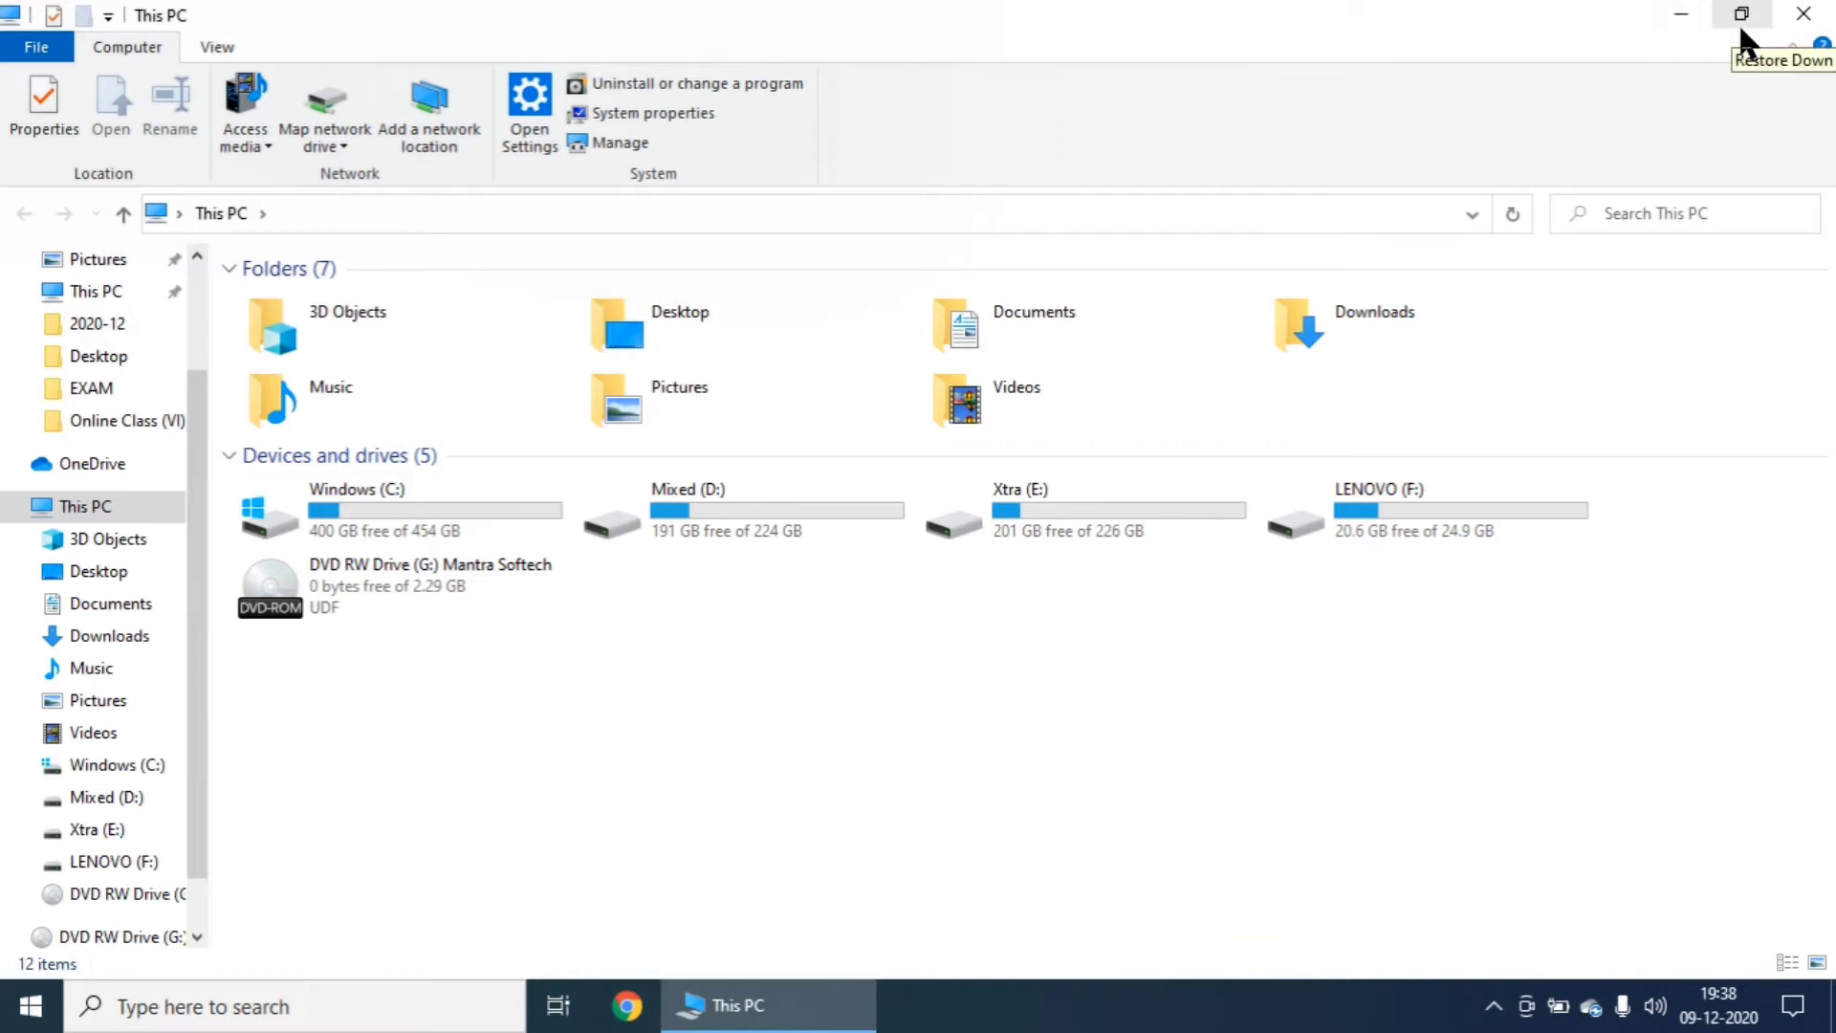
{"action": "left_click", "coordinate": [1690, 15]}
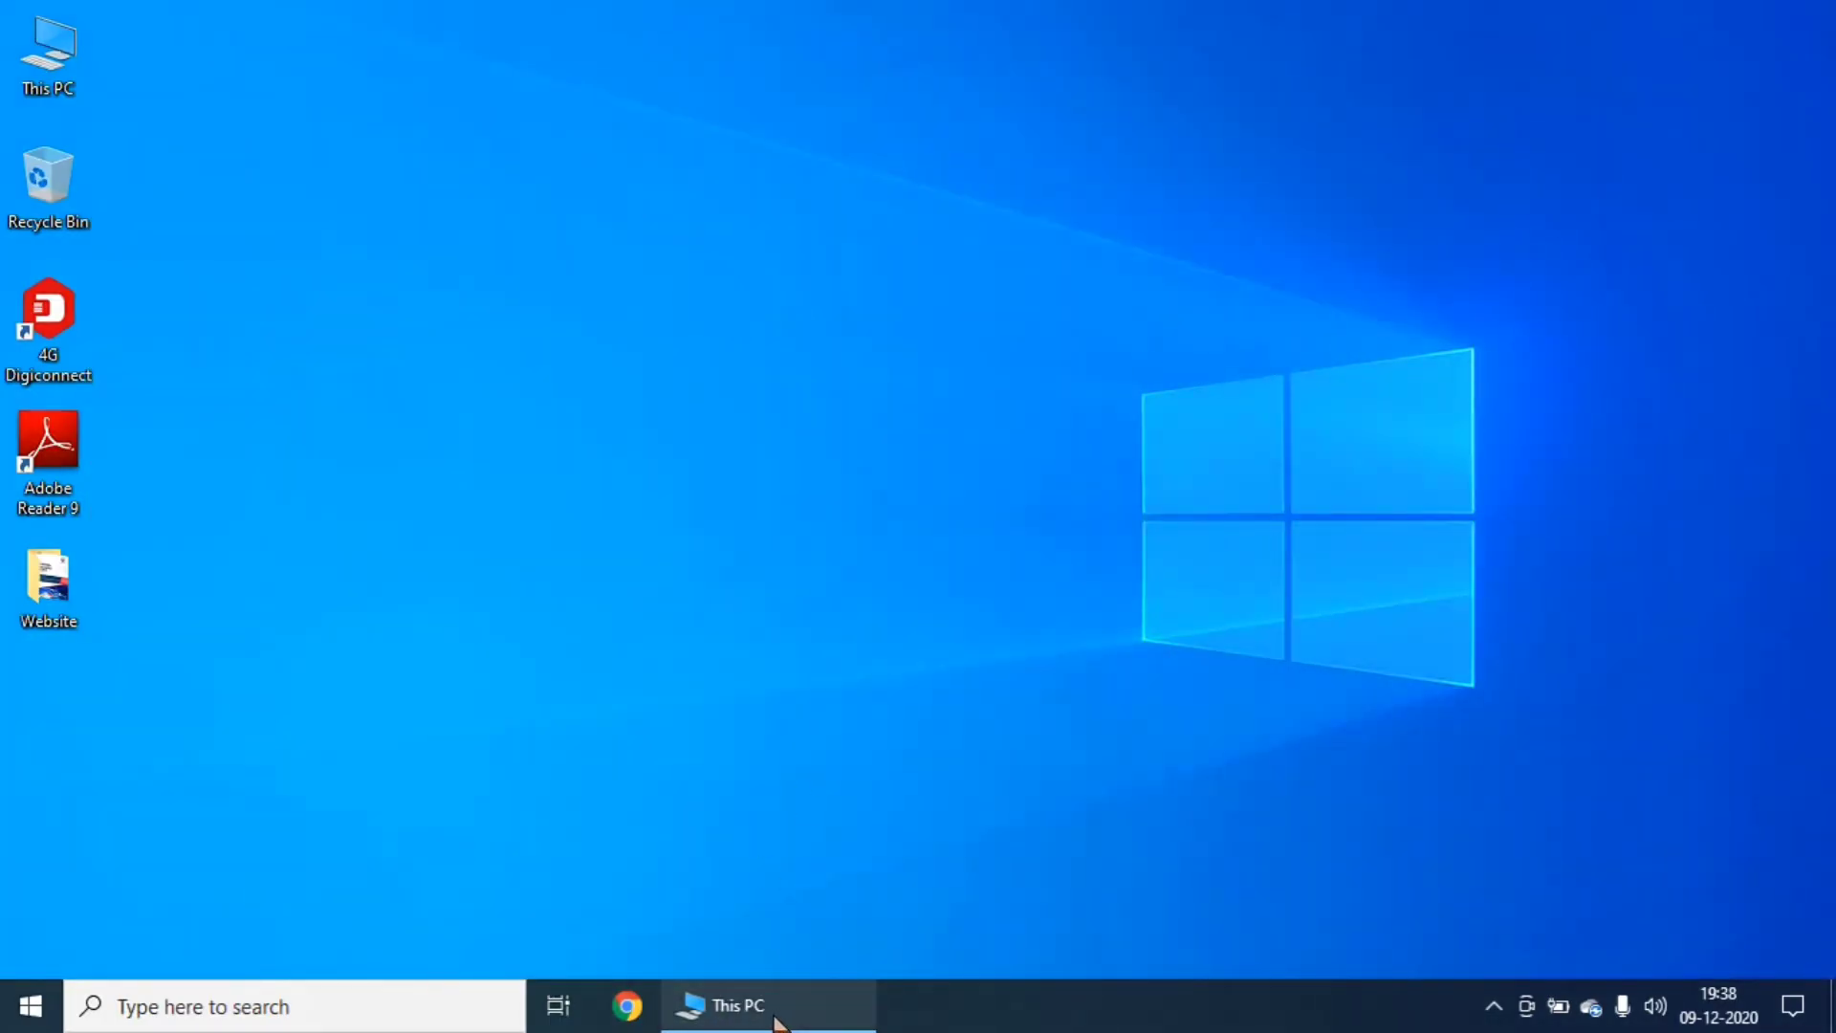
{"action": "mouse_move", "coordinate": [803, 1021]}
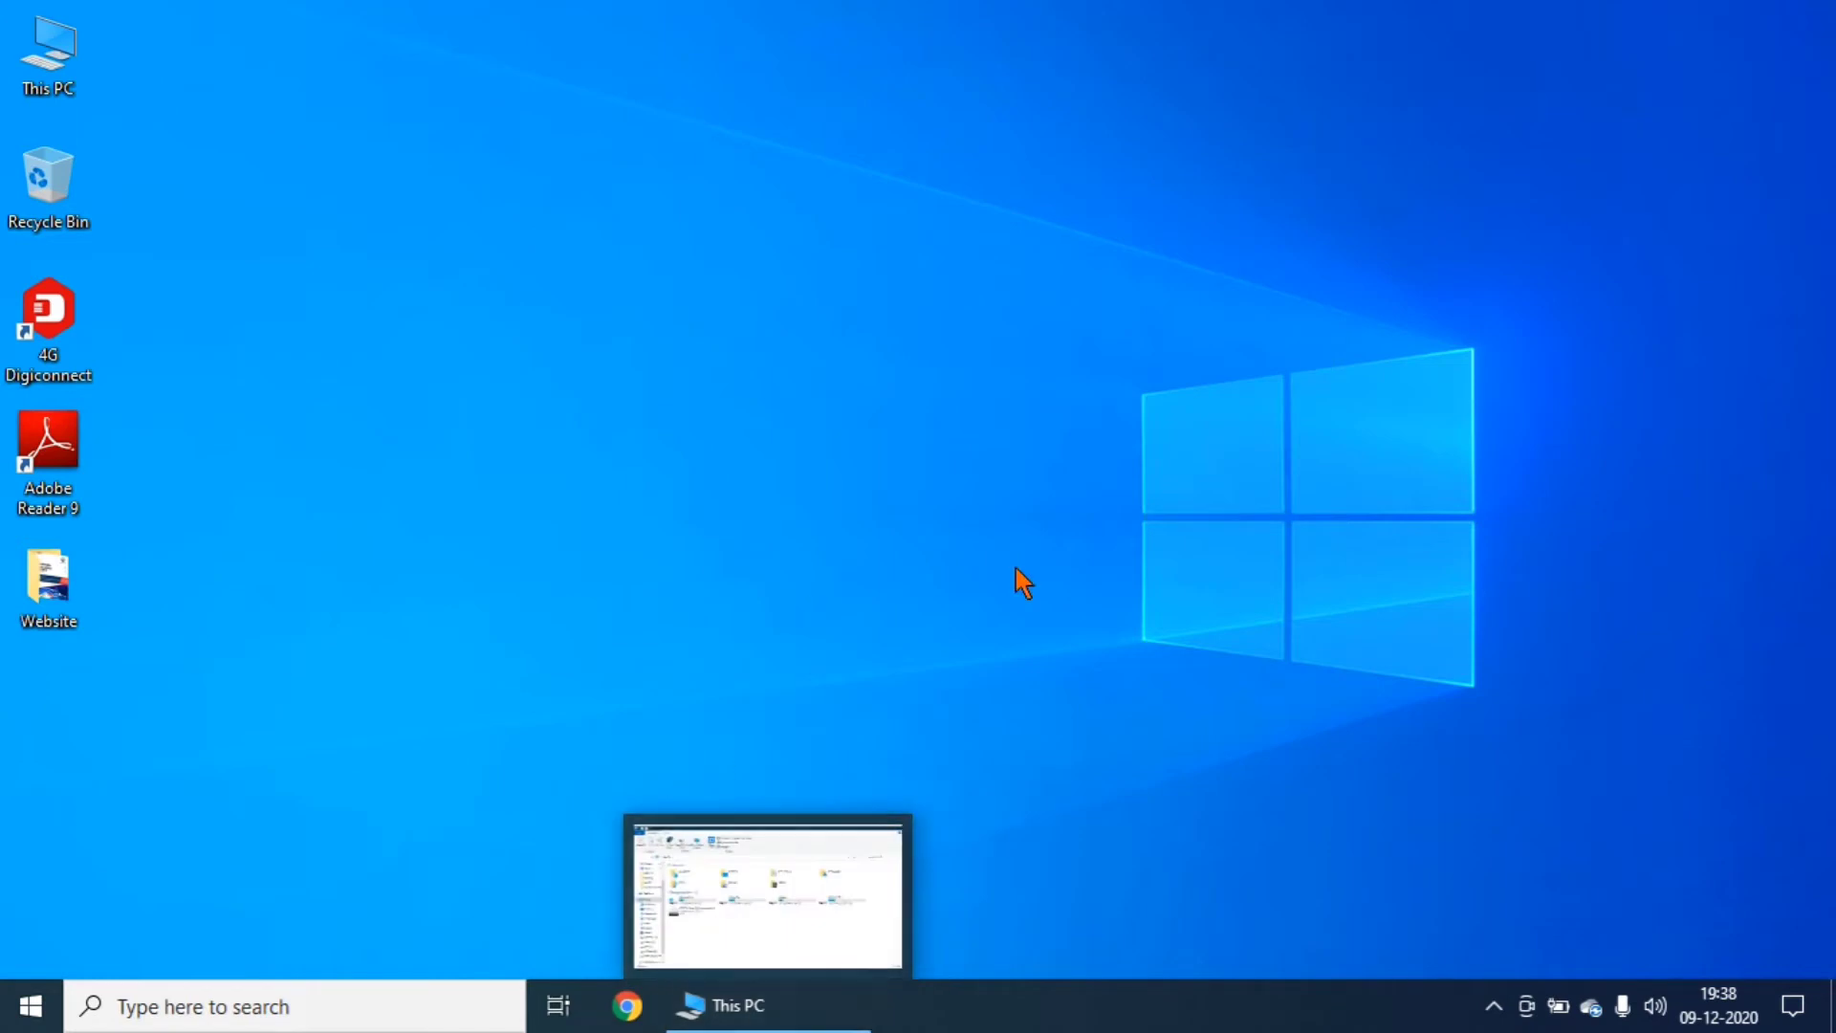
{"action": "left_click", "coordinate": [811, 1020]}
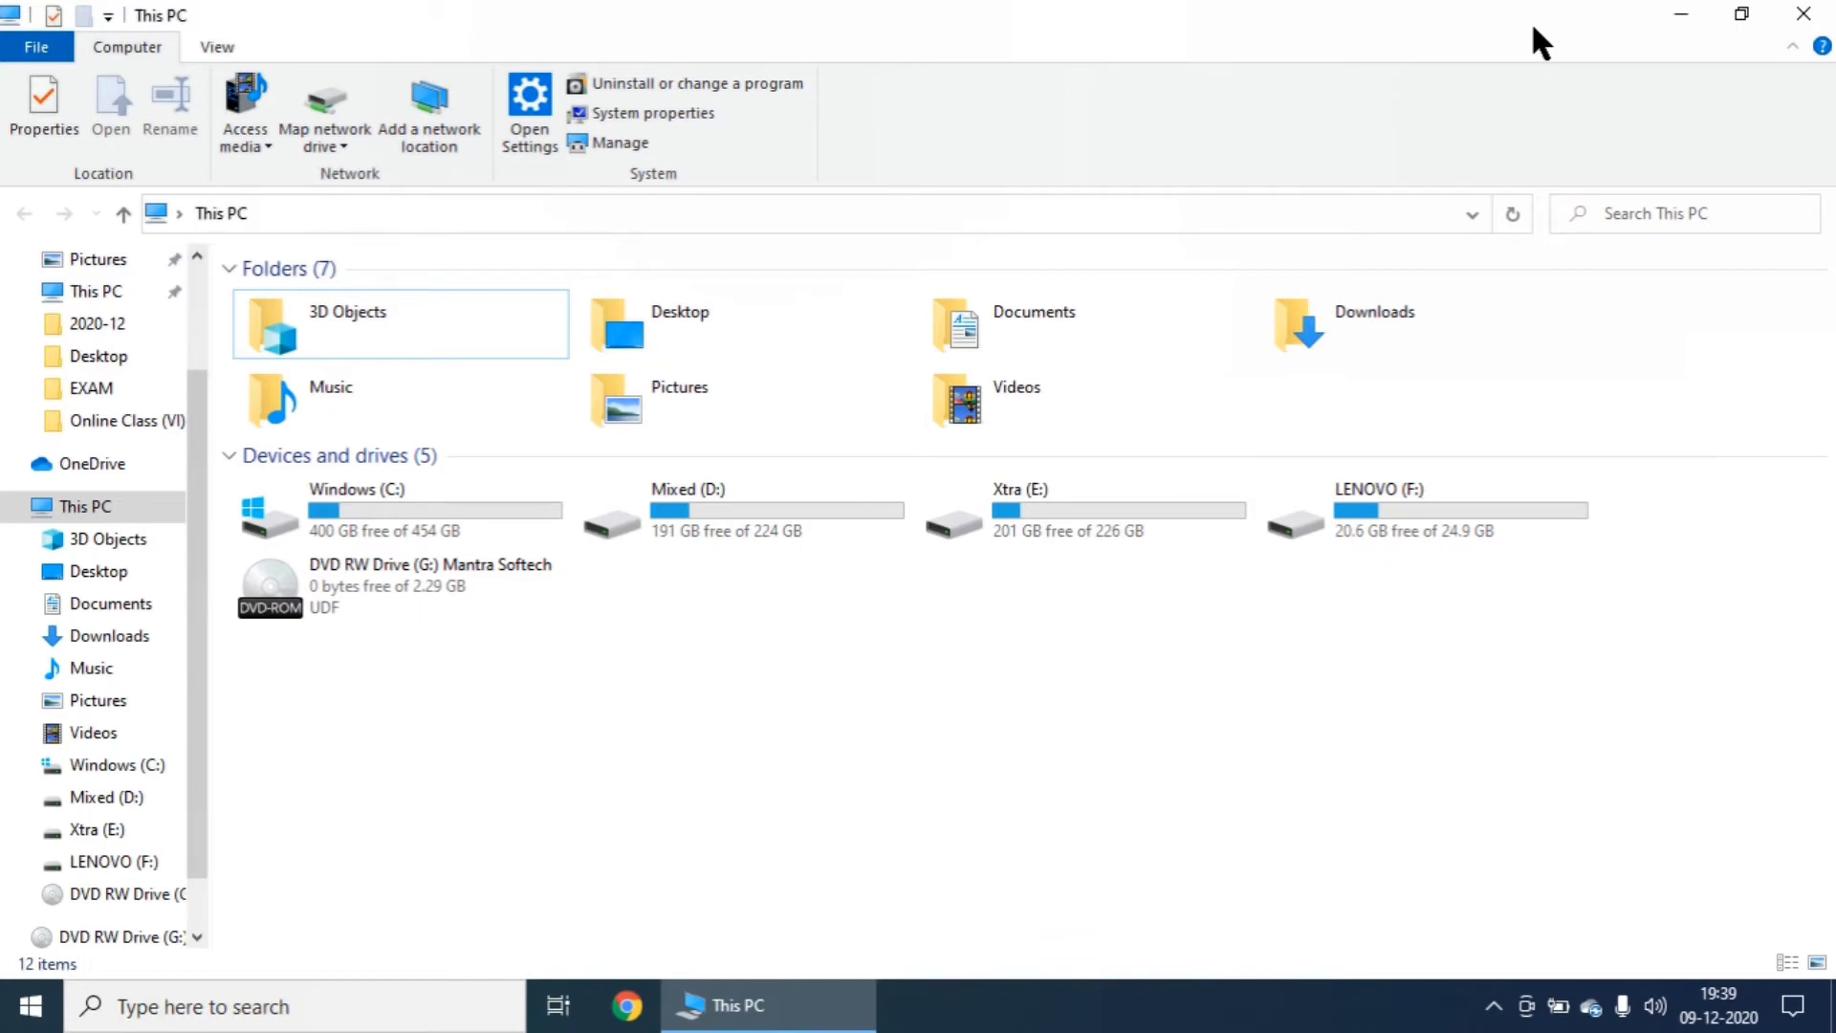
{"action": "left_click", "coordinate": [1682, 13]}
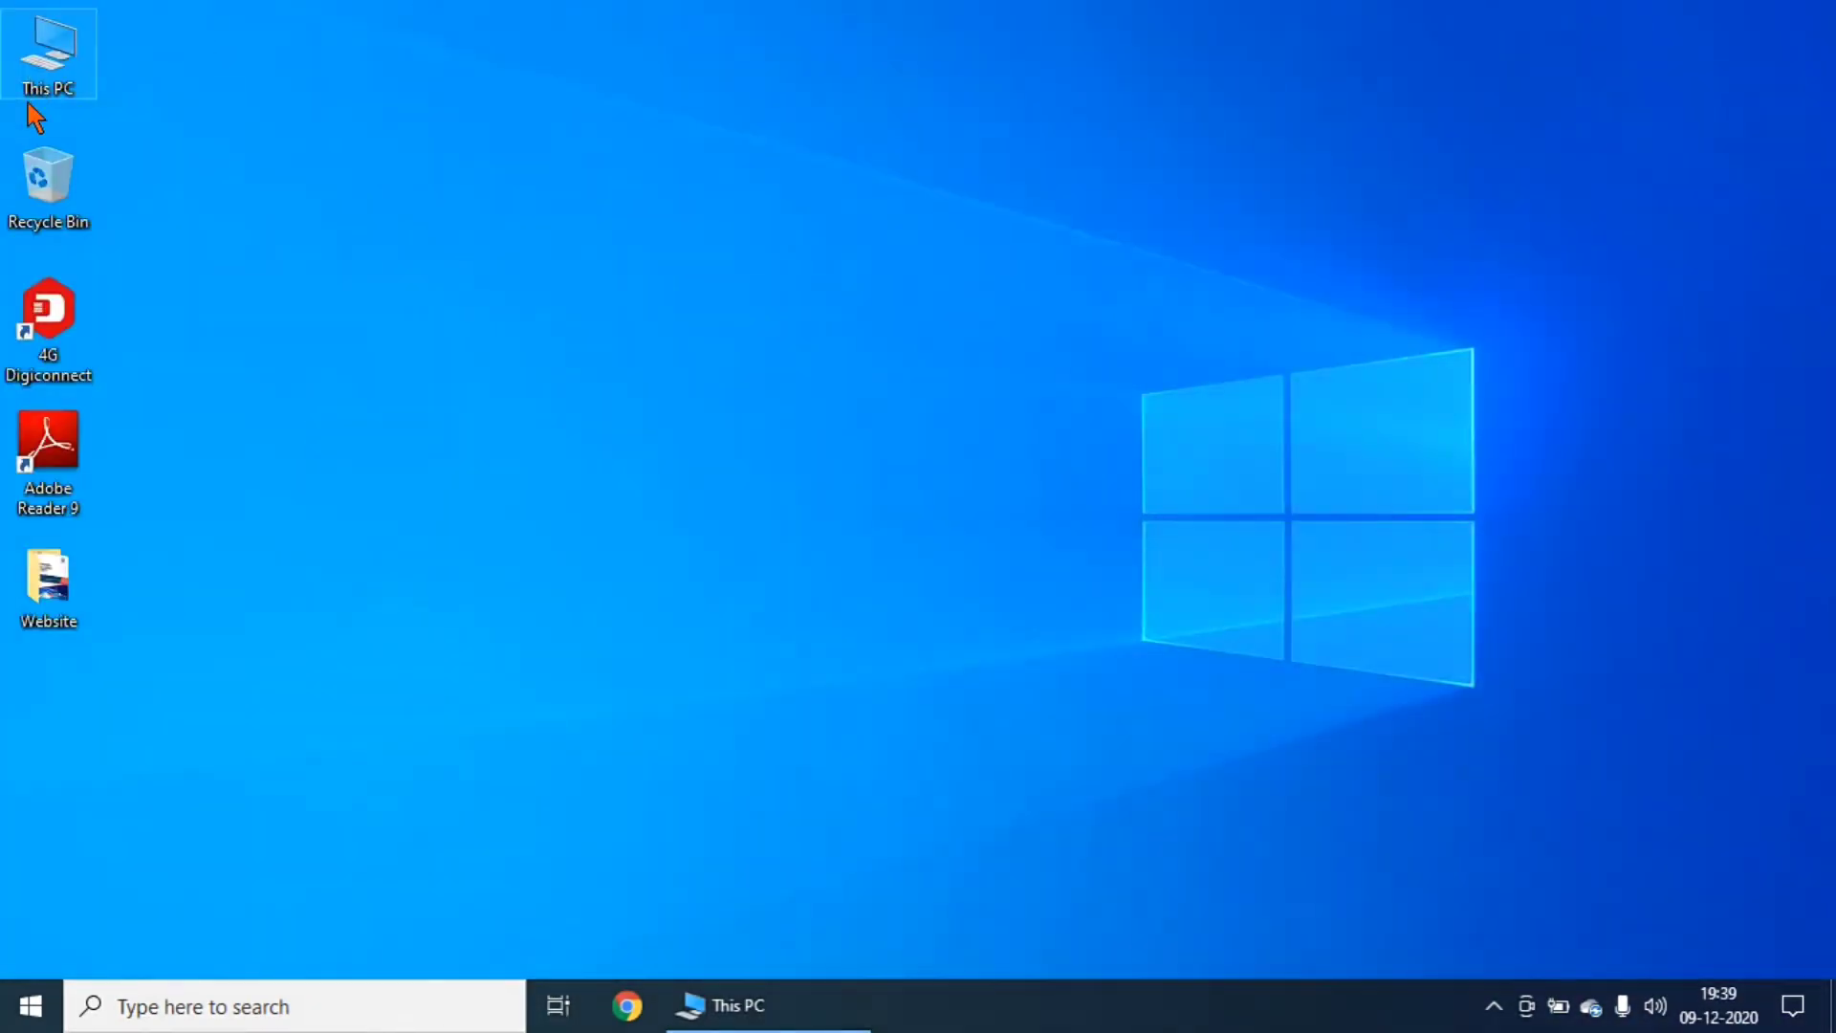
Step: Open the Recycle Bin and the Website folder from the desktop, minimizing each window to the taskbar
{"action": "double_click", "coordinate": [36, 196]}
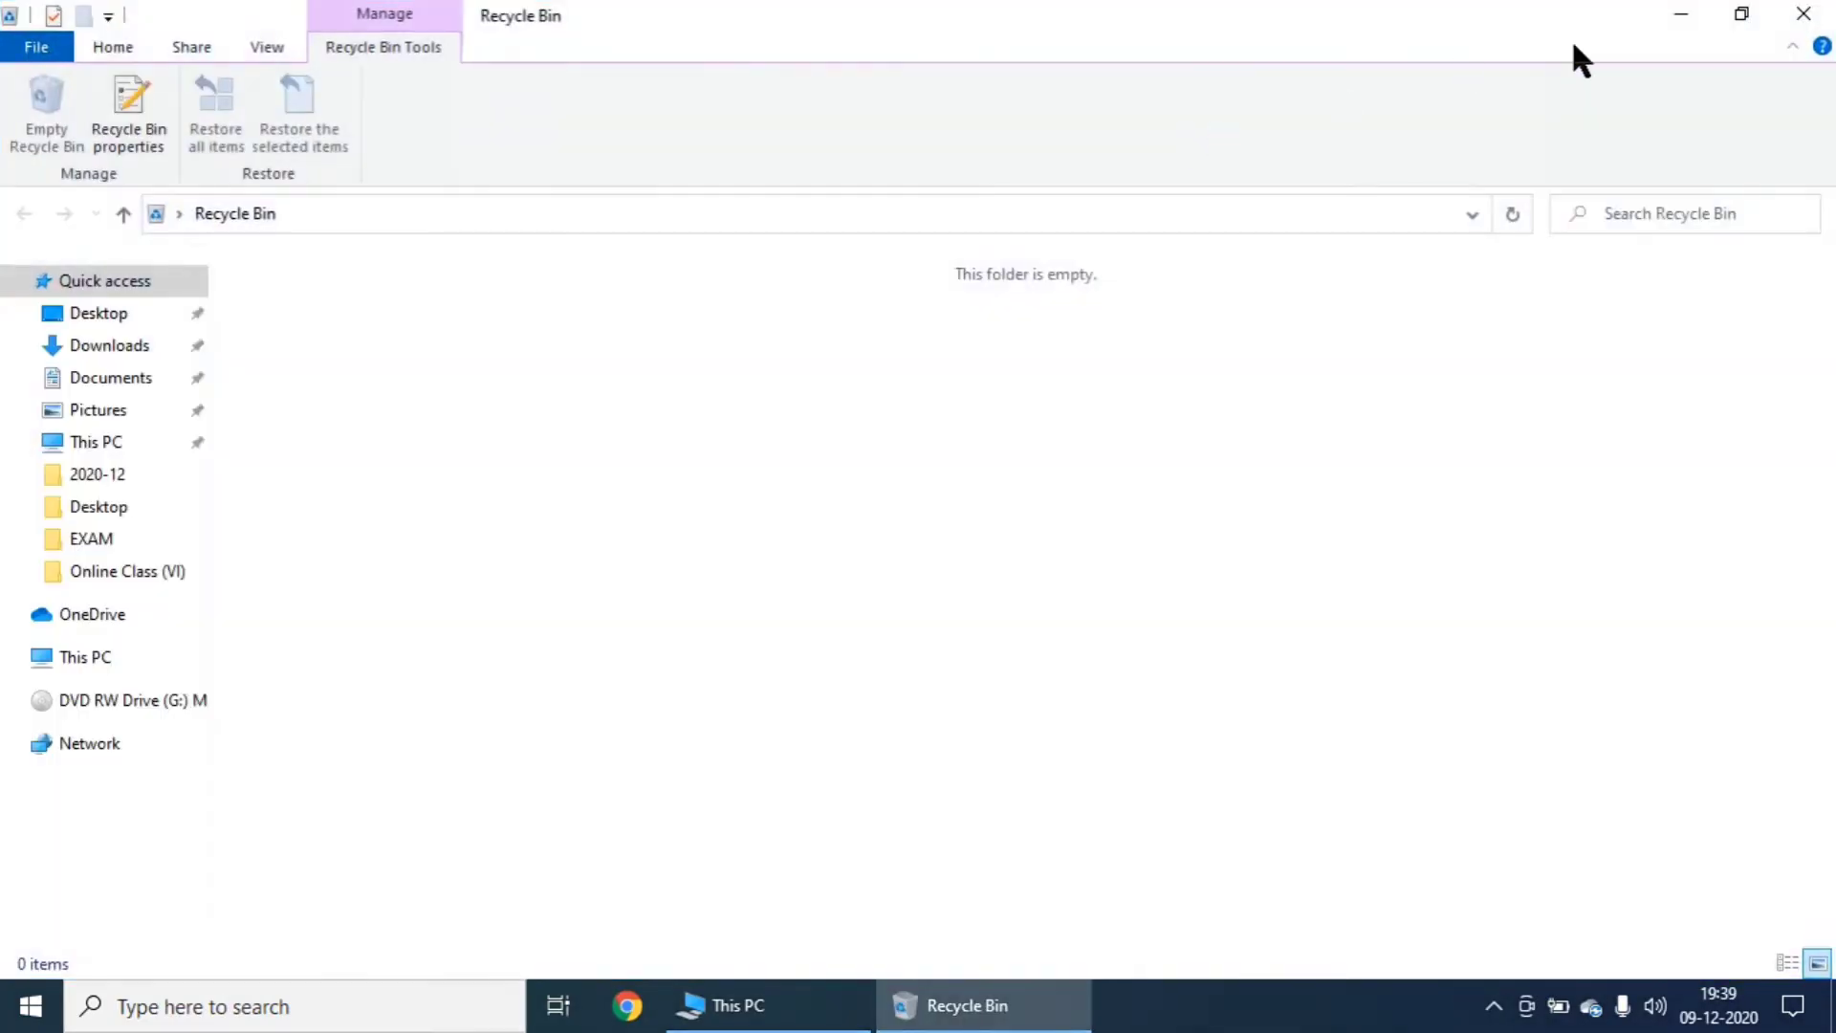
{"action": "left_click", "coordinate": [1677, 14]}
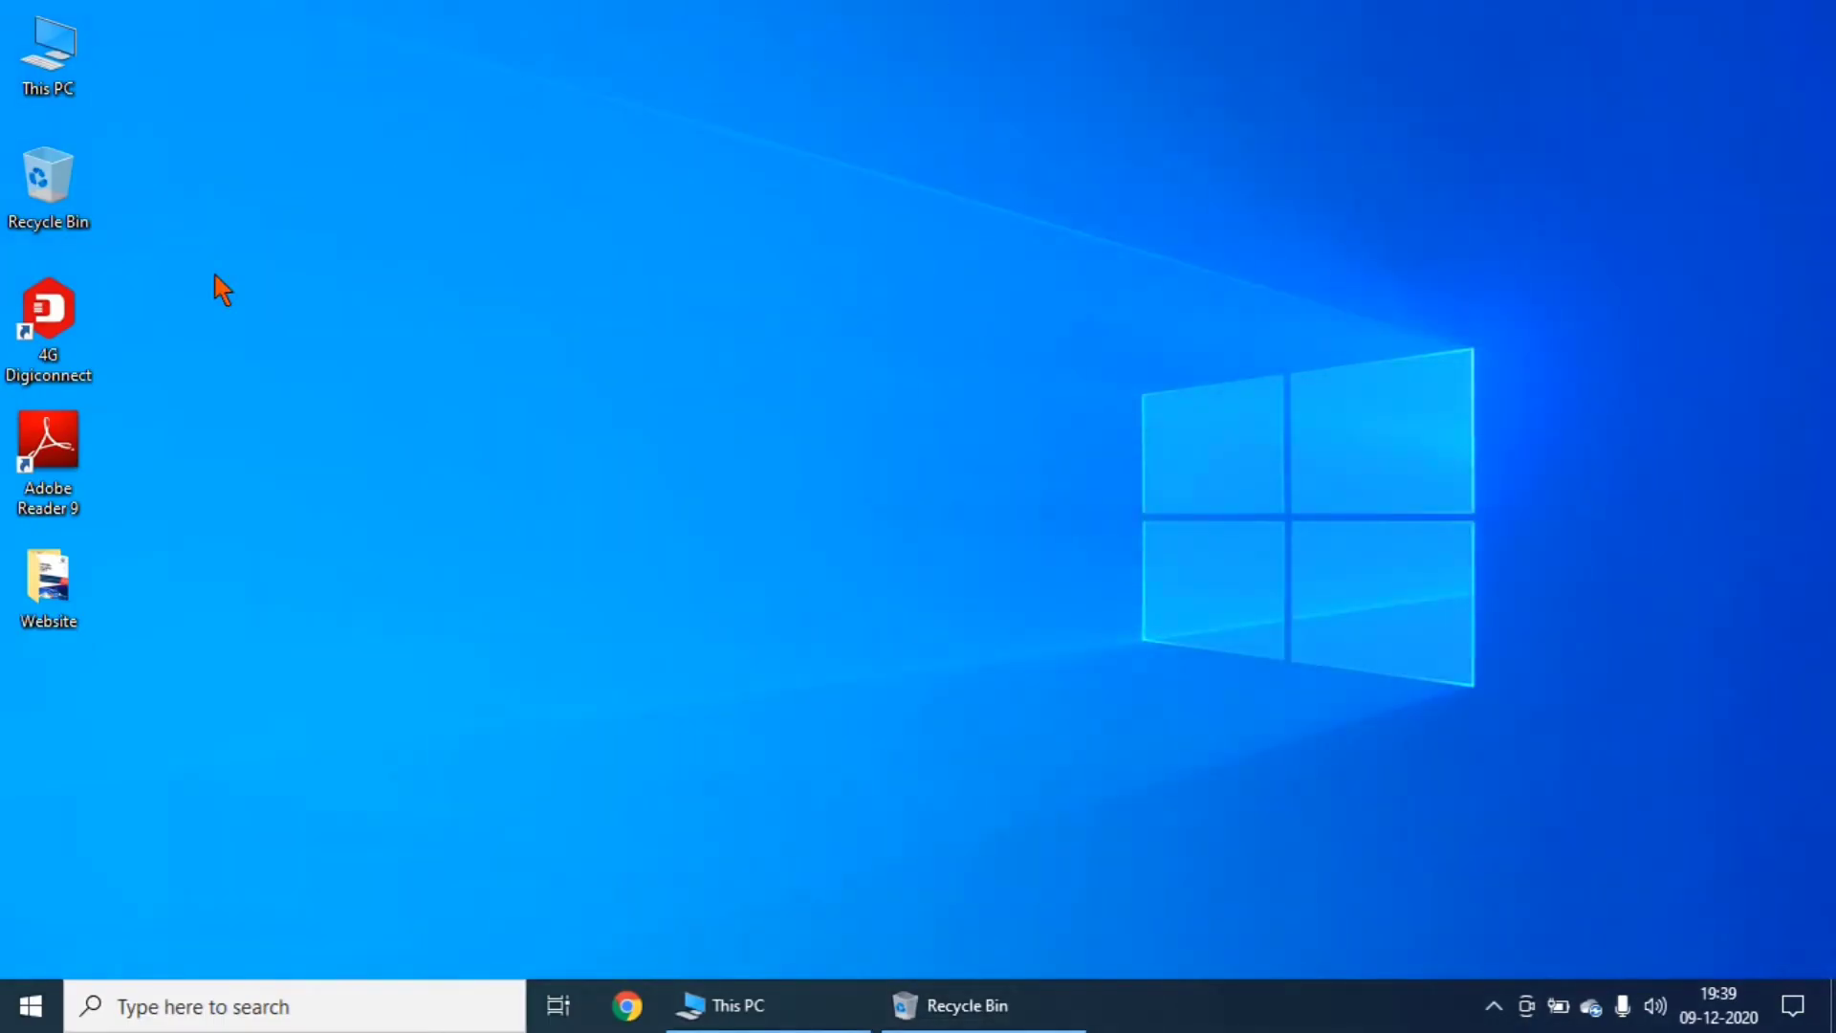
{"action": "double_click", "coordinate": [53, 574]}
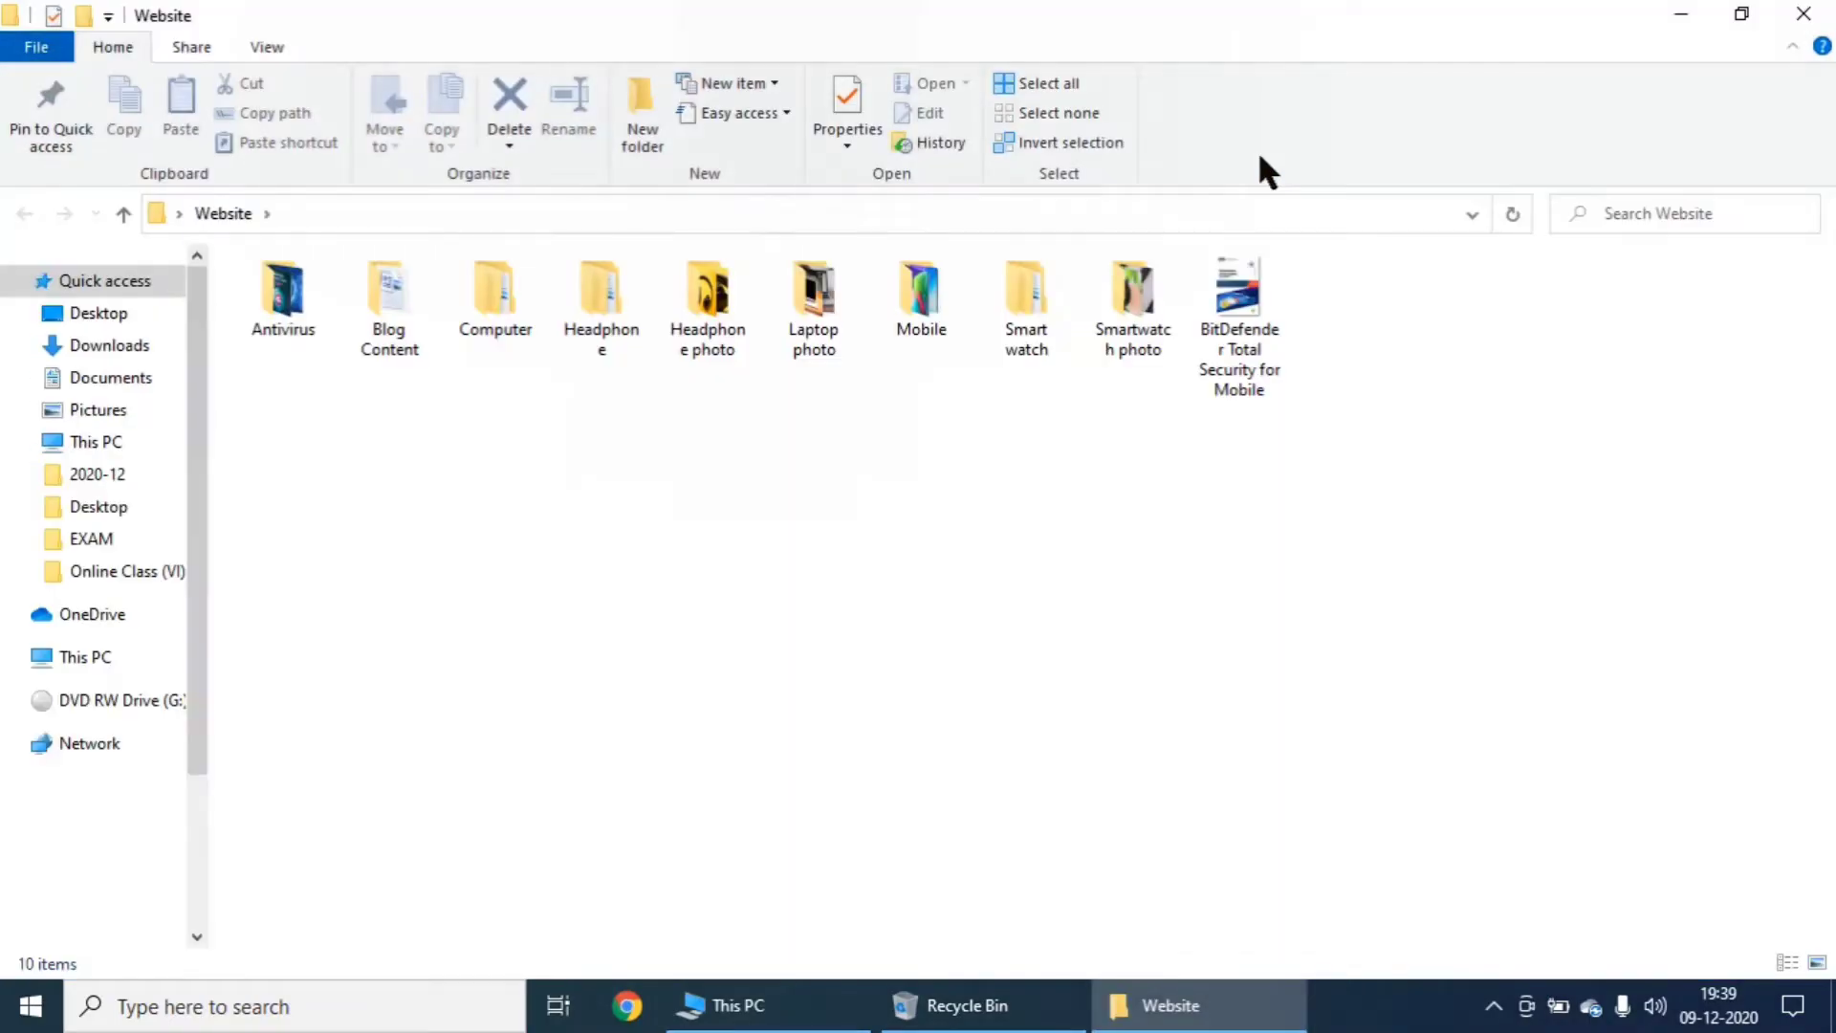
{"action": "left_click", "coordinate": [1681, 14]}
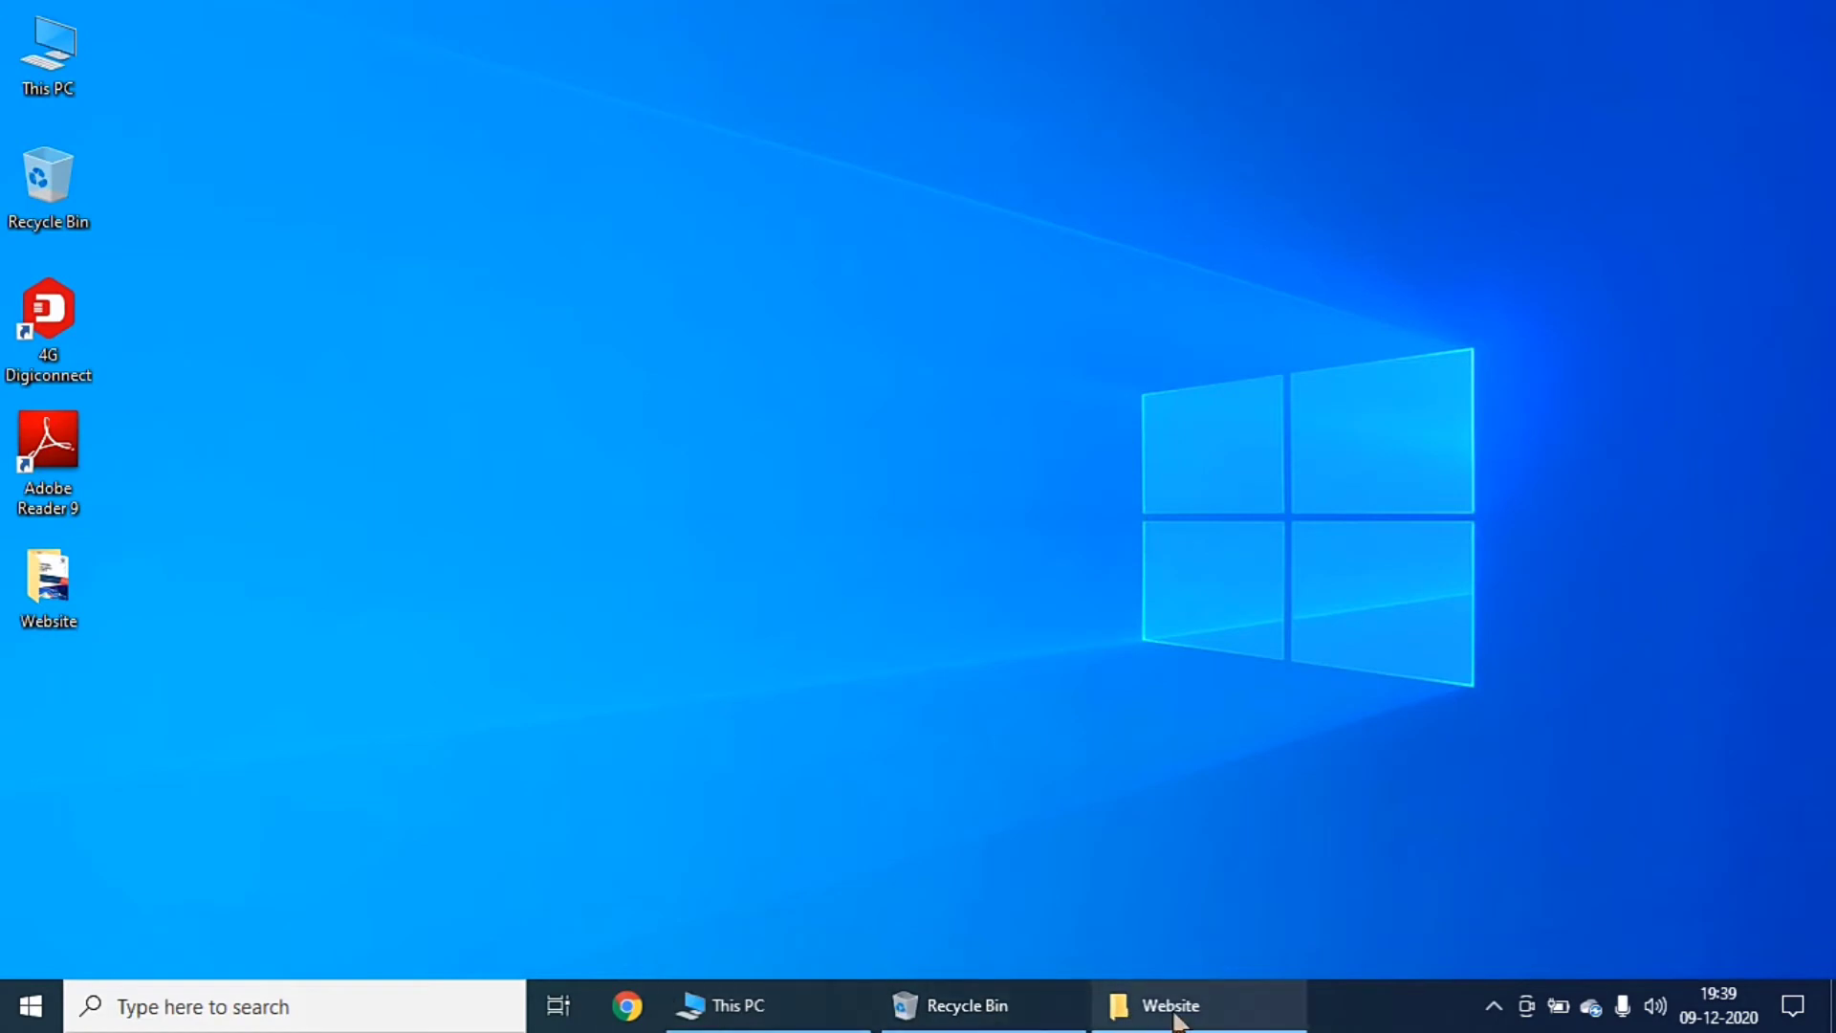
Step: Restore the This PC, Recycle Bin and Website windows from the taskbar one after another, and minimize all three
{"action": "mouse_move", "coordinate": [667, 1023]}
{"action": "left_click", "coordinate": [756, 1016]}
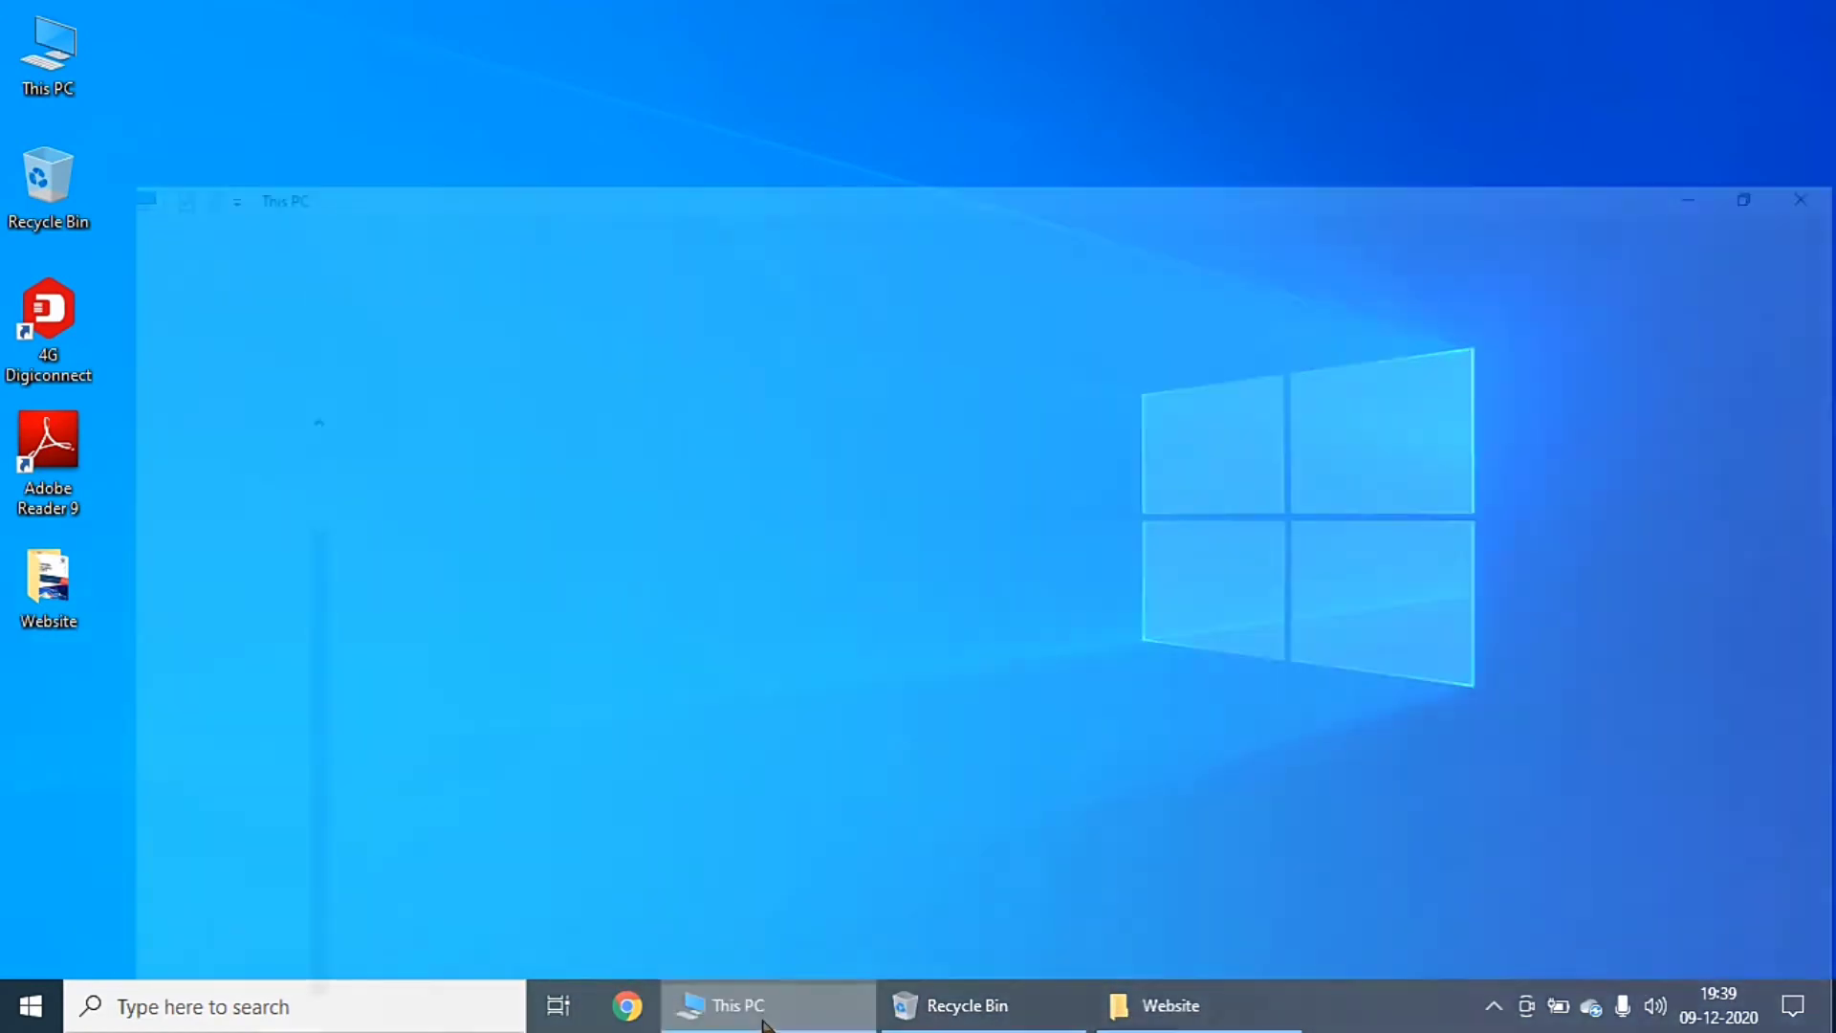
{"action": "left_click", "coordinate": [939, 1018]}
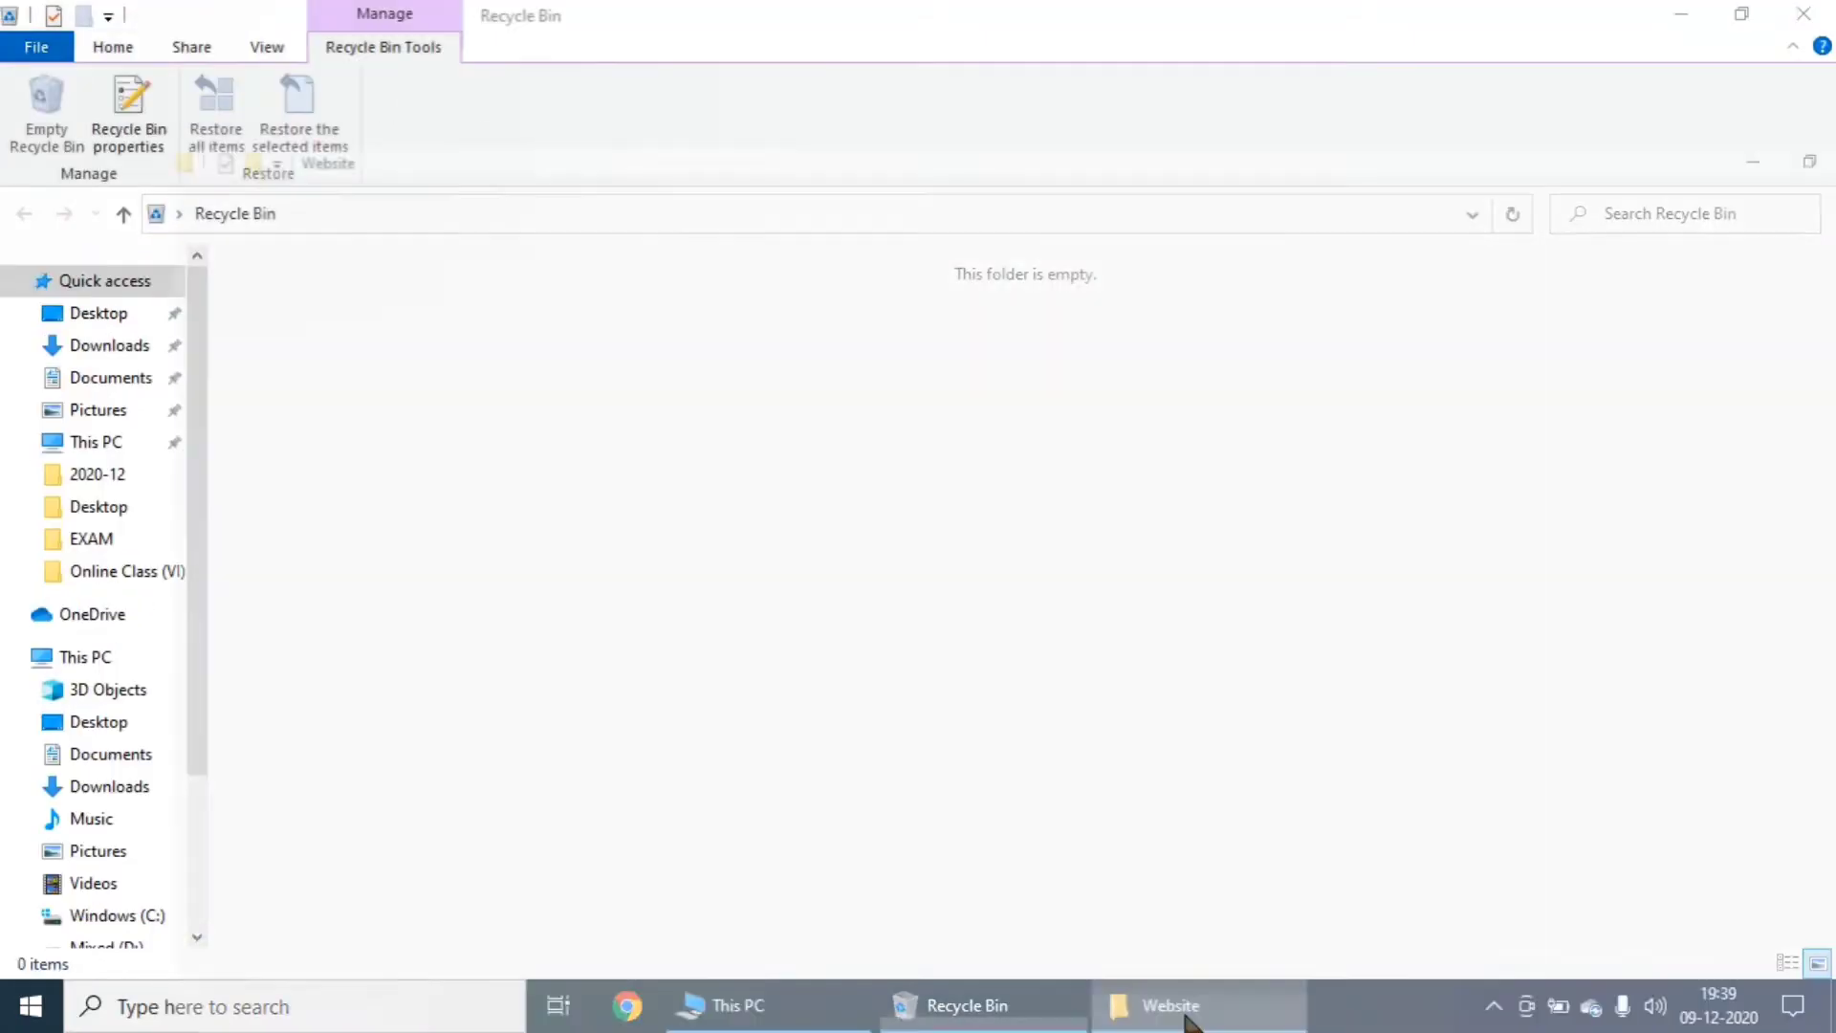
{"action": "left_click", "coordinate": [1185, 1015]}
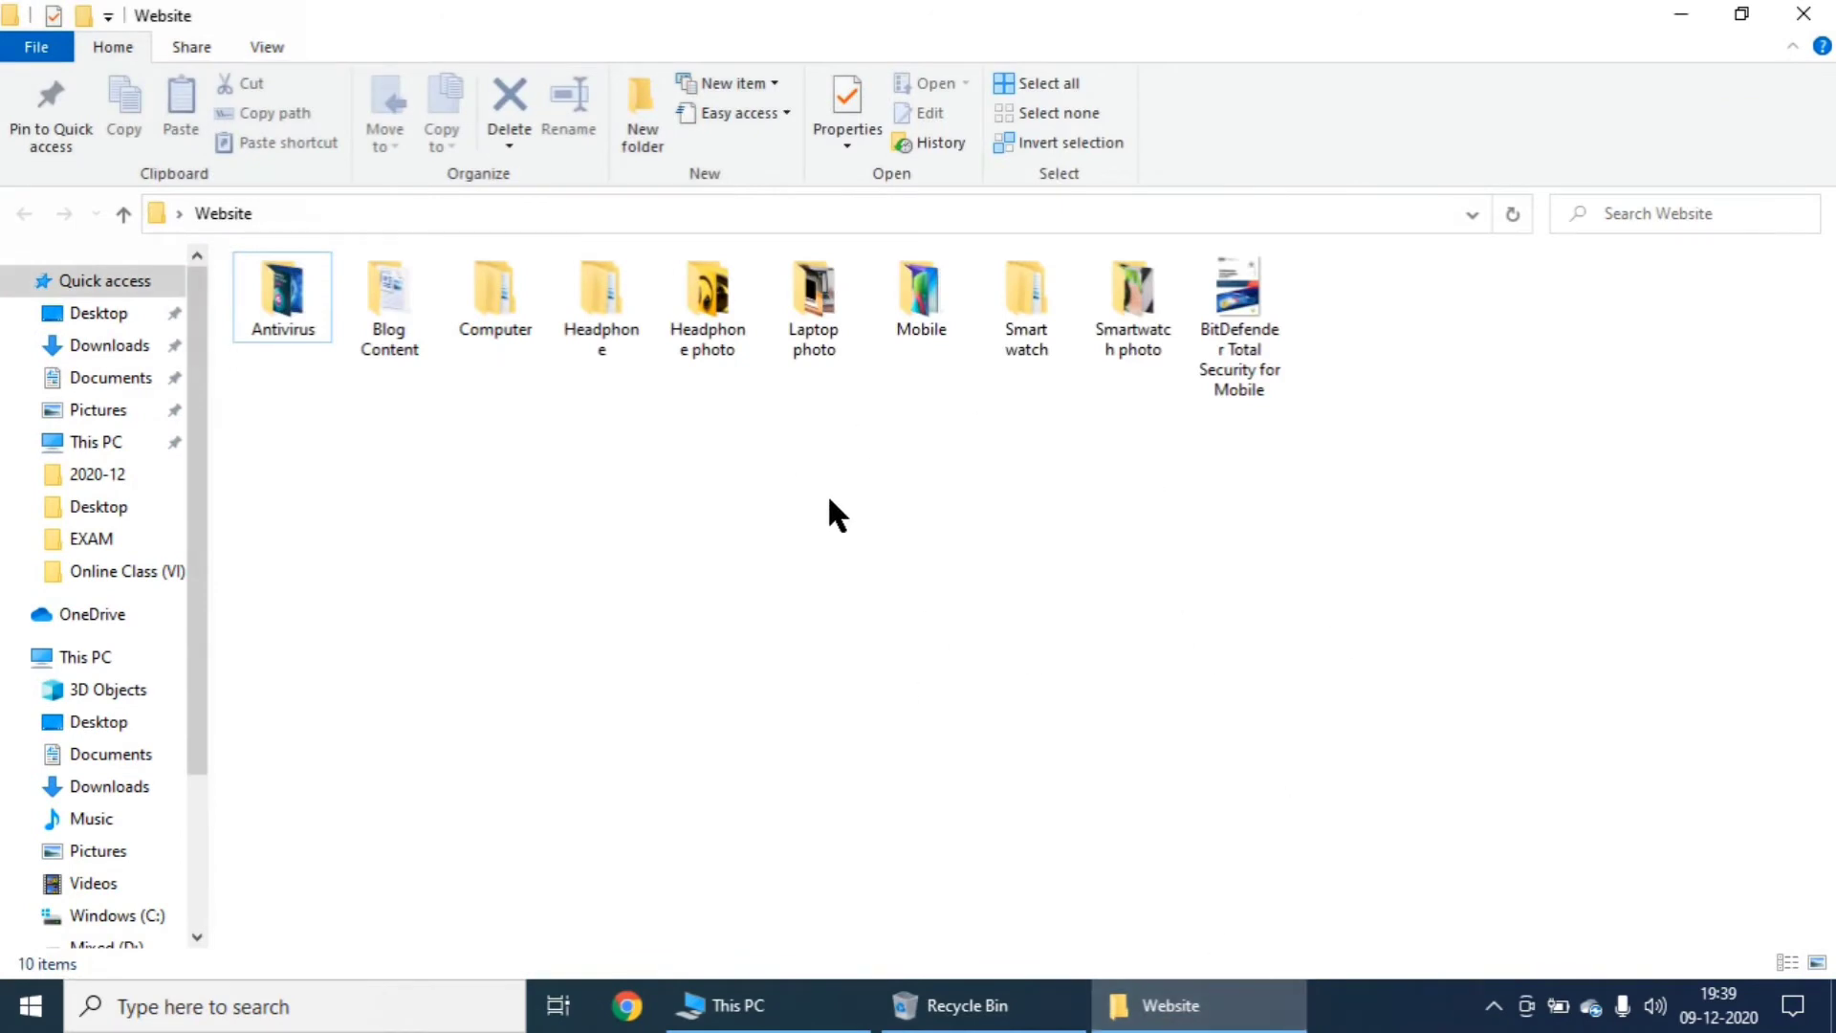
{"action": "left_click", "coordinate": [1676, 21]}
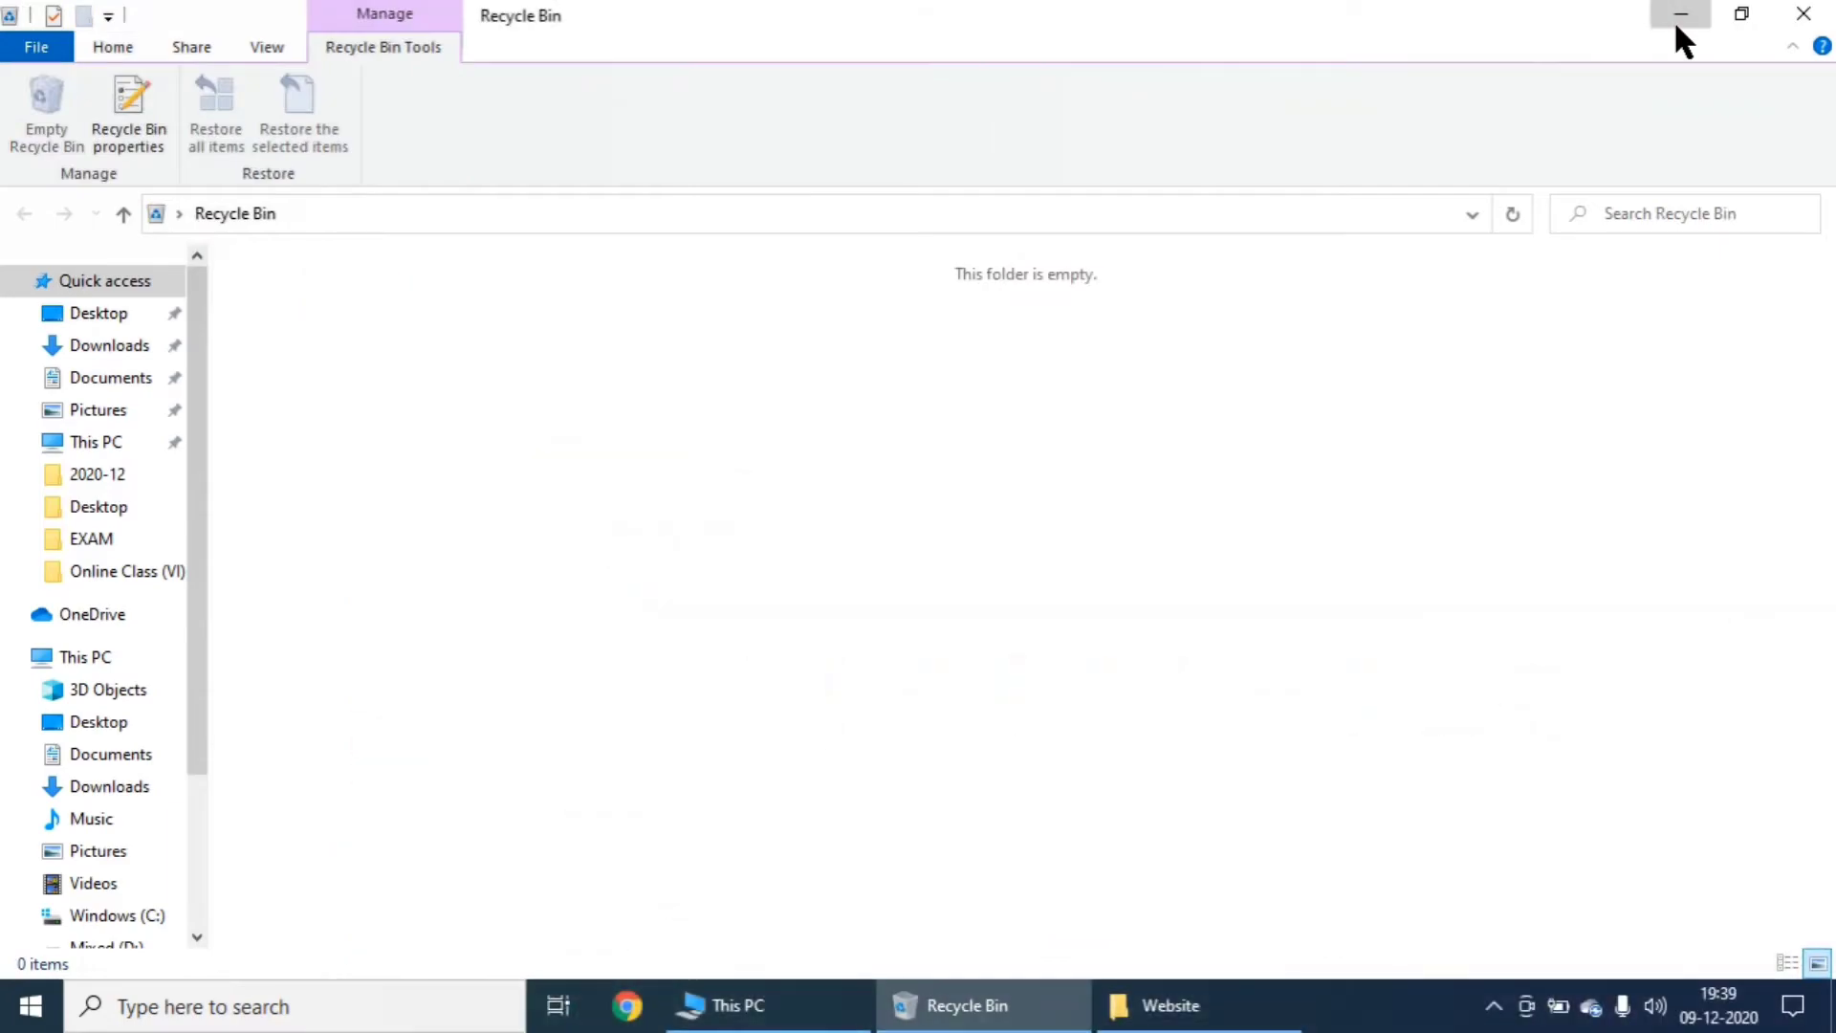
{"action": "left_click", "coordinate": [1676, 21]}
{"action": "left_click", "coordinate": [1675, 21]}
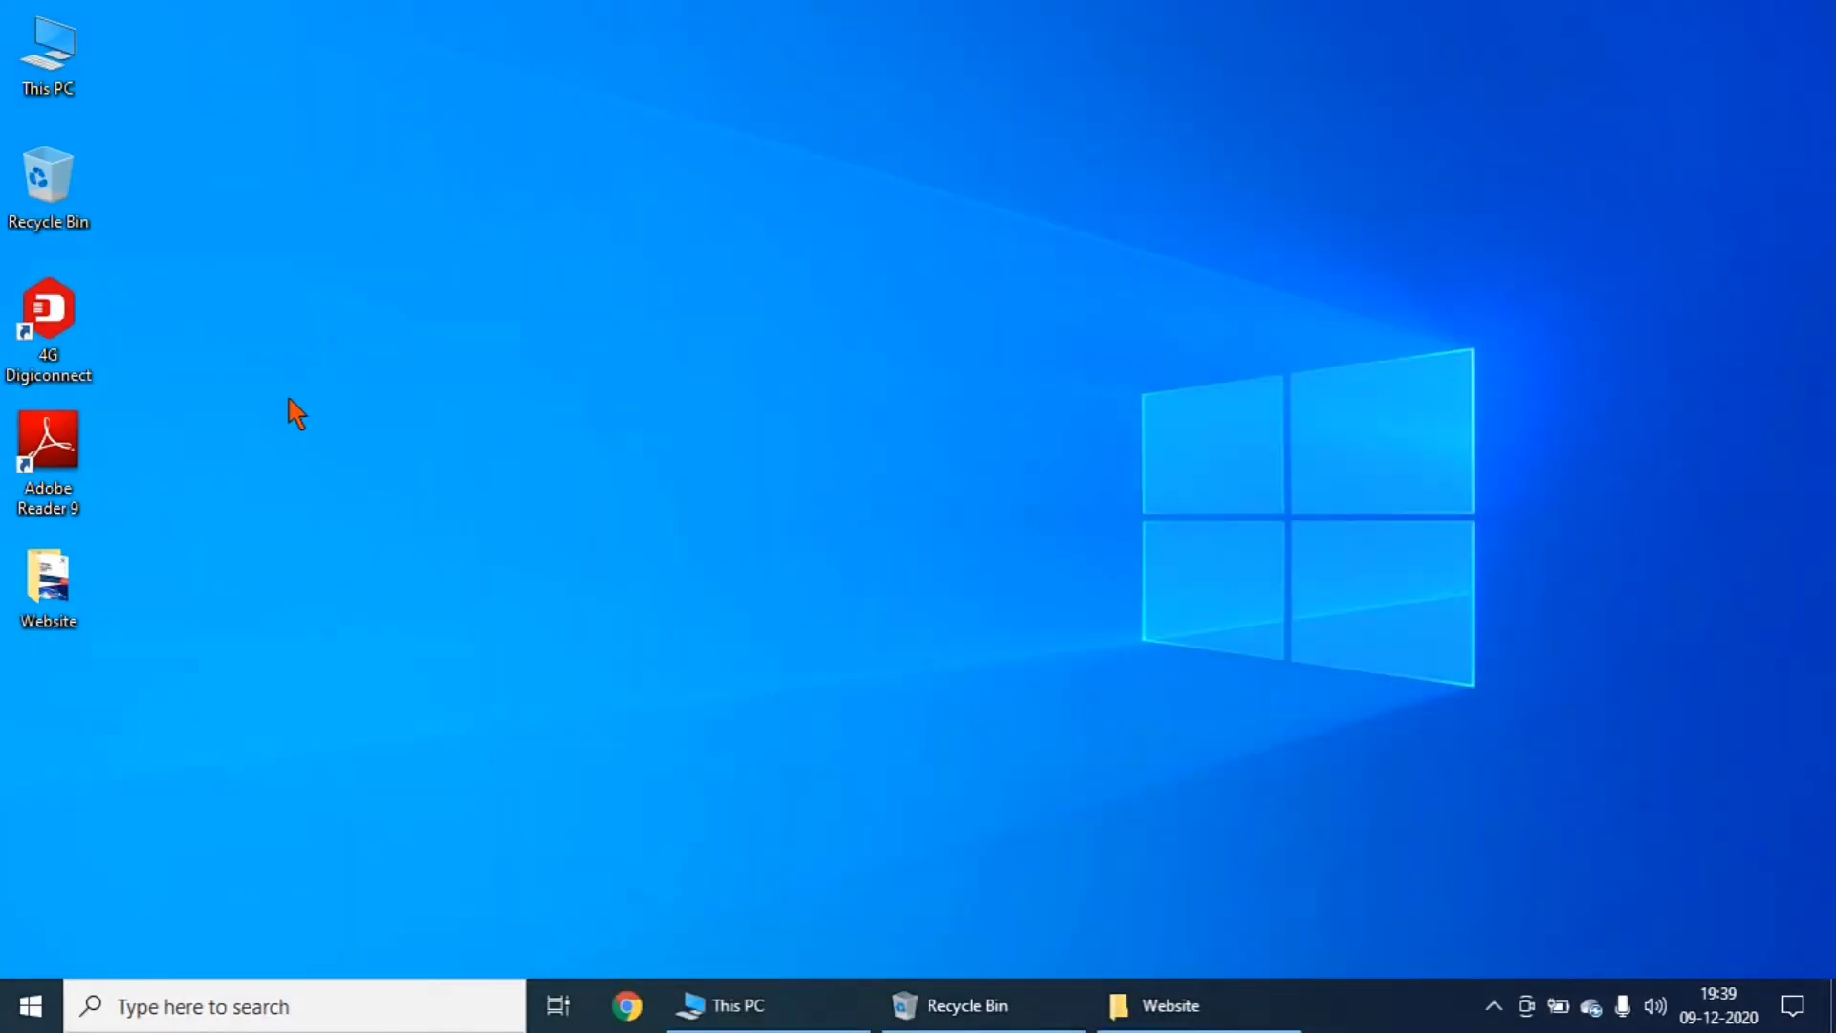
Step: Restore all three minimized windows, show the desktop, and bring the windows back with Show desktop
{"action": "left_click", "coordinate": [807, 1006]}
{"action": "left_click", "coordinate": [972, 1009]}
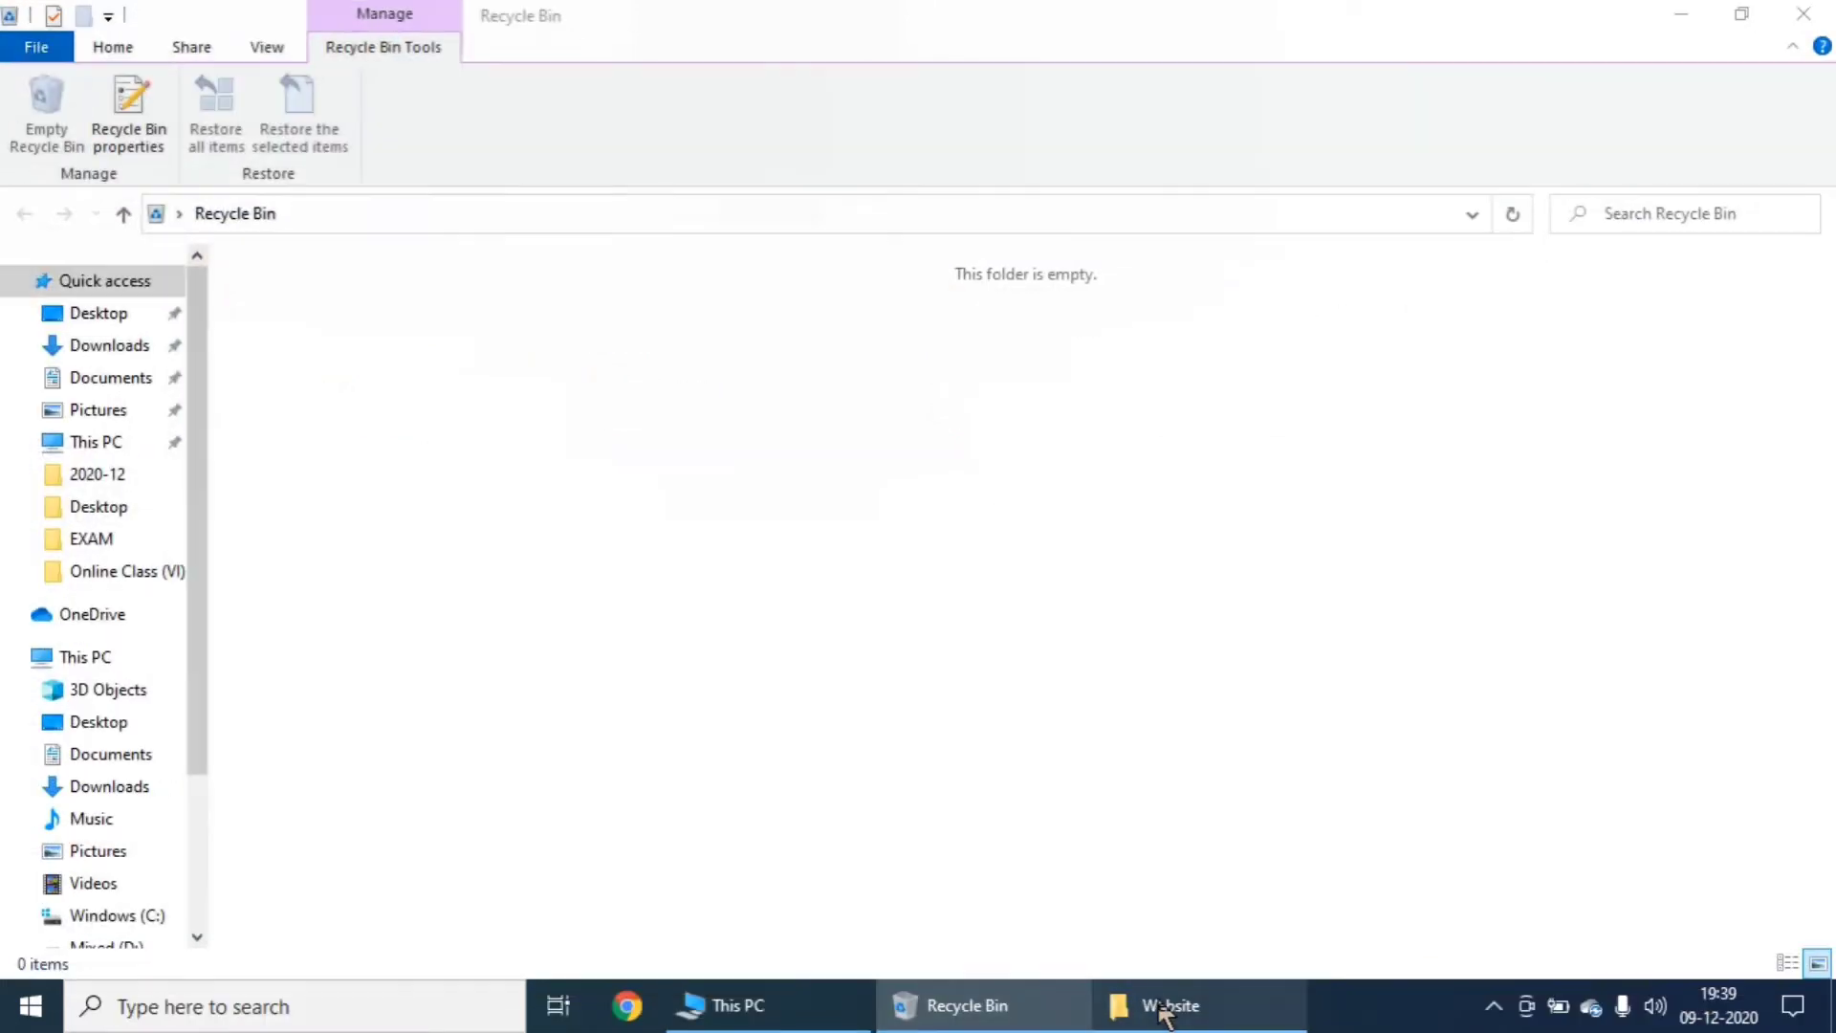
{"action": "left_click", "coordinate": [1163, 1005]}
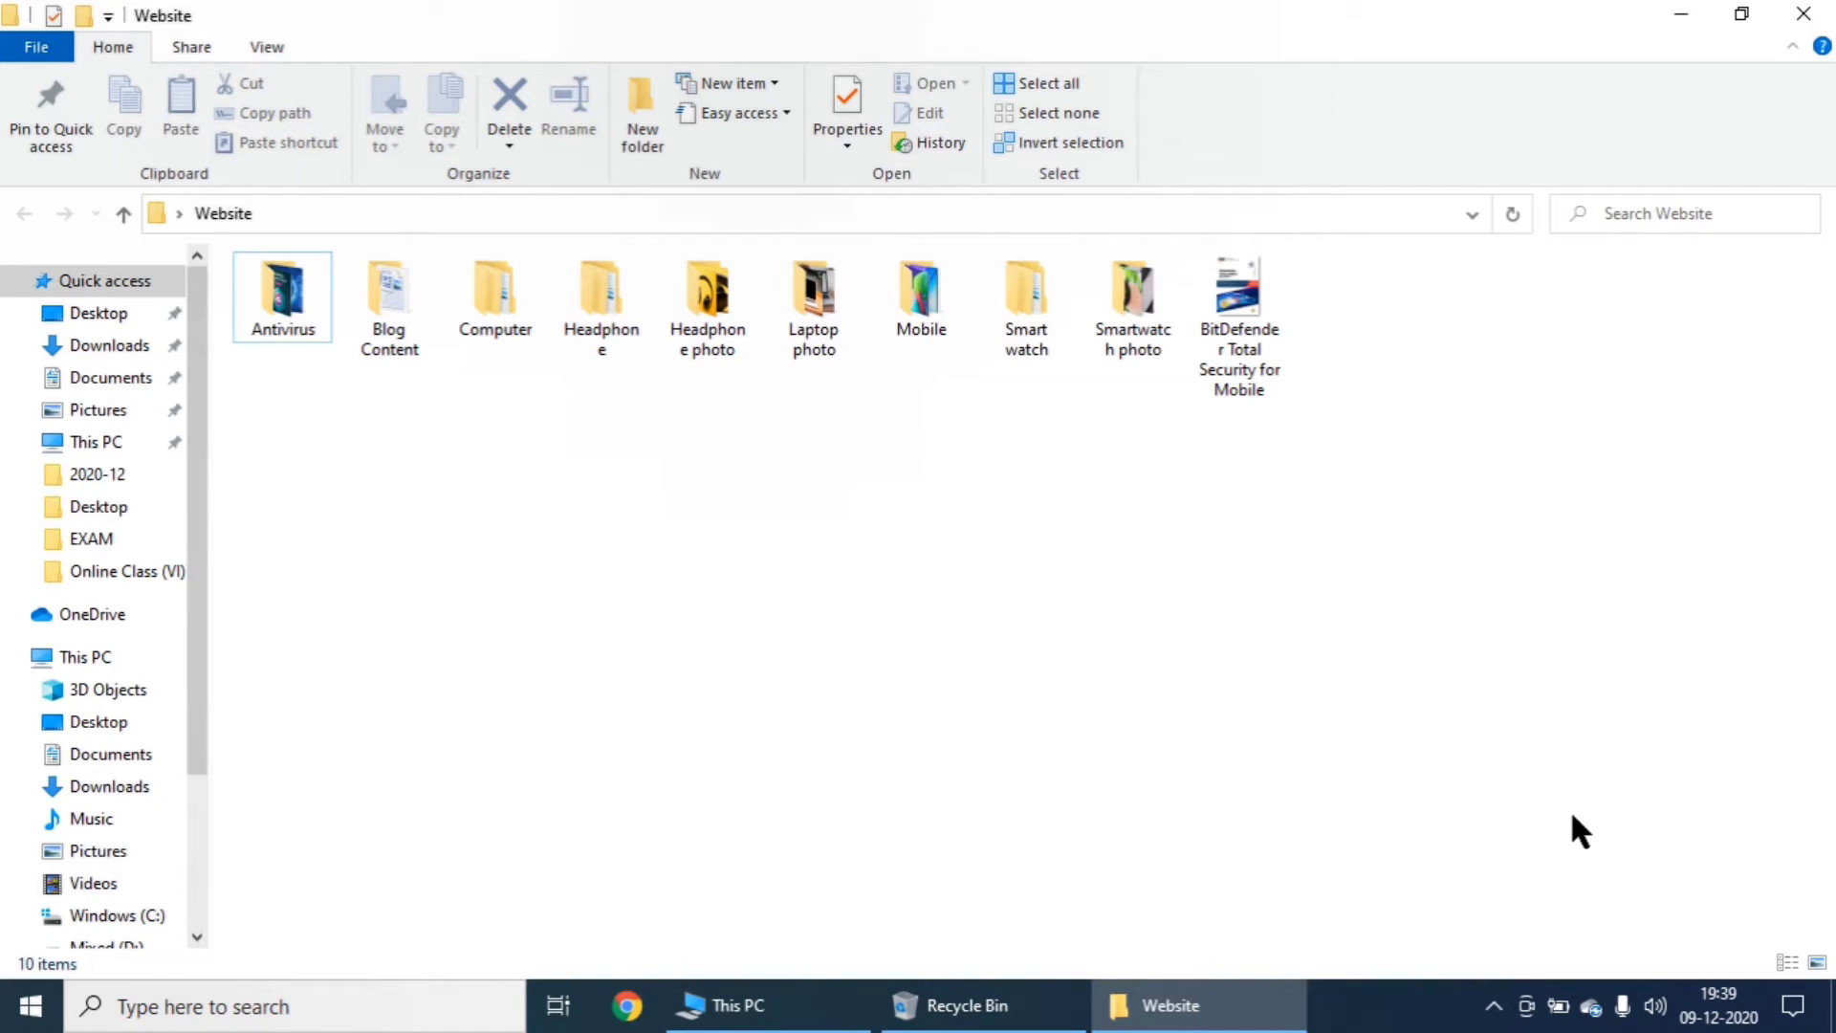
{"action": "key", "text": "super+d"}
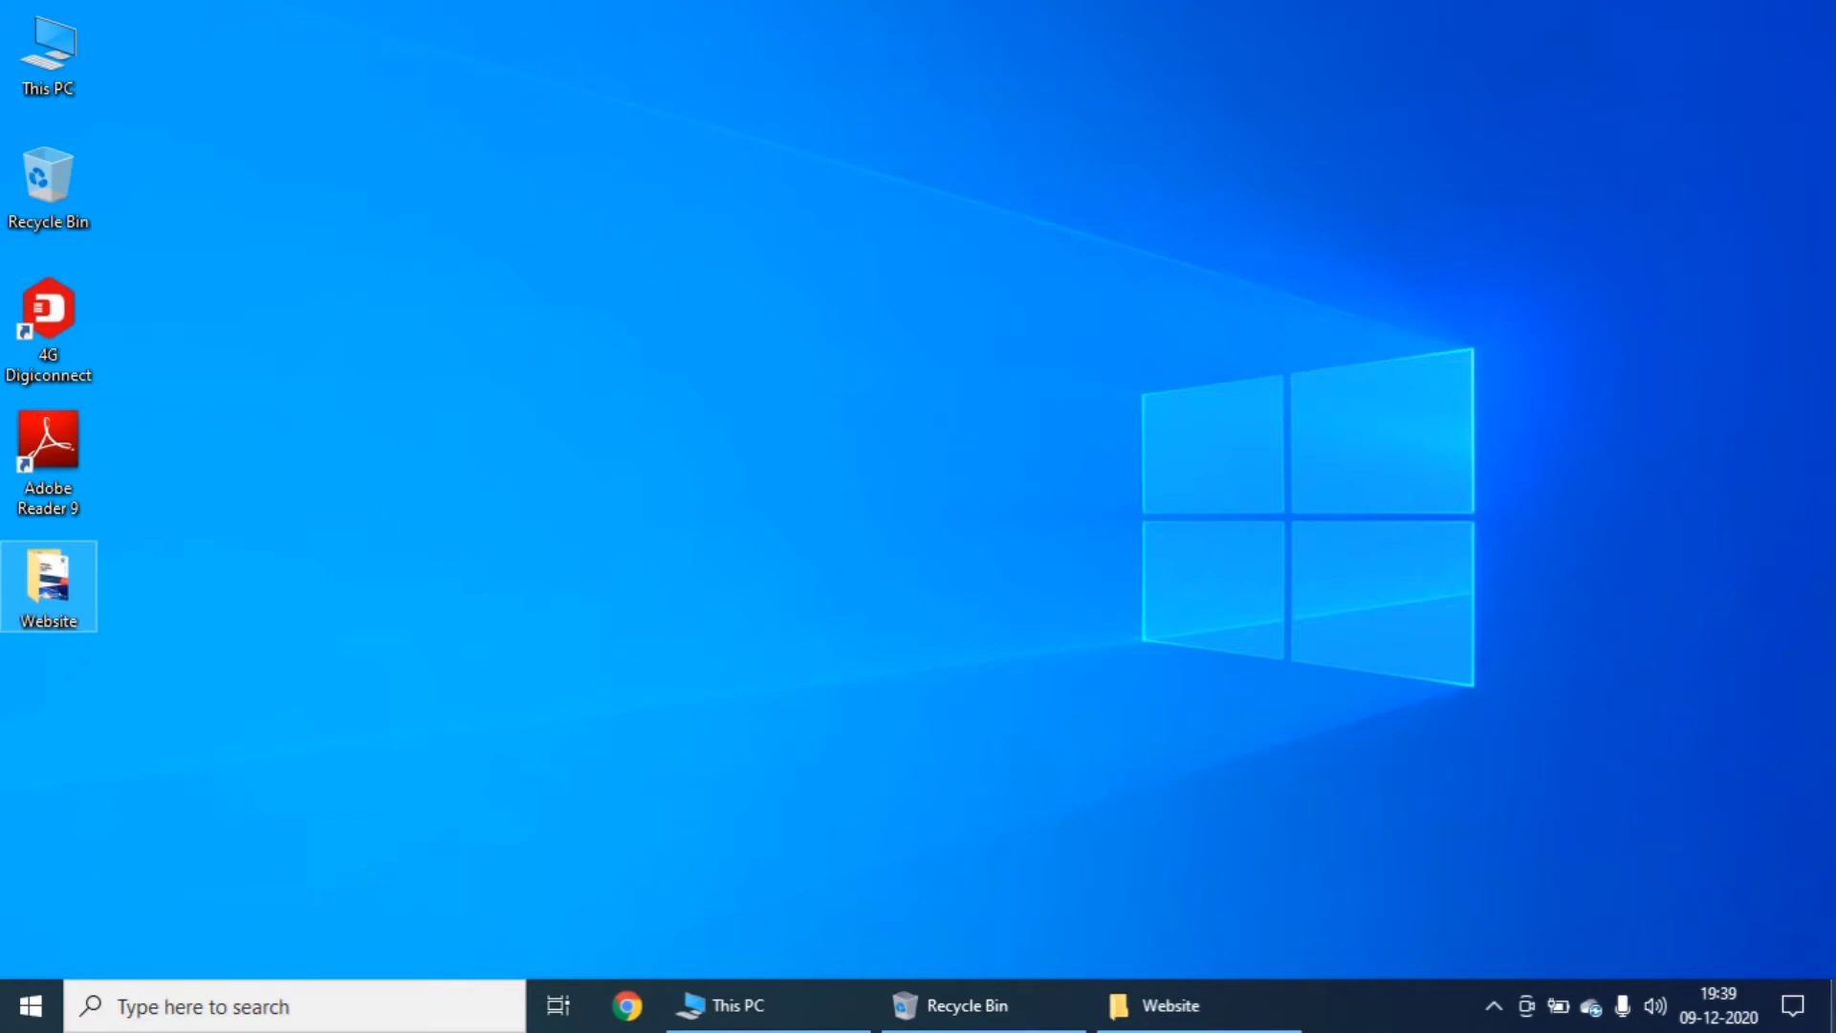
{"action": "left_click", "coordinate": [1832, 1004]}
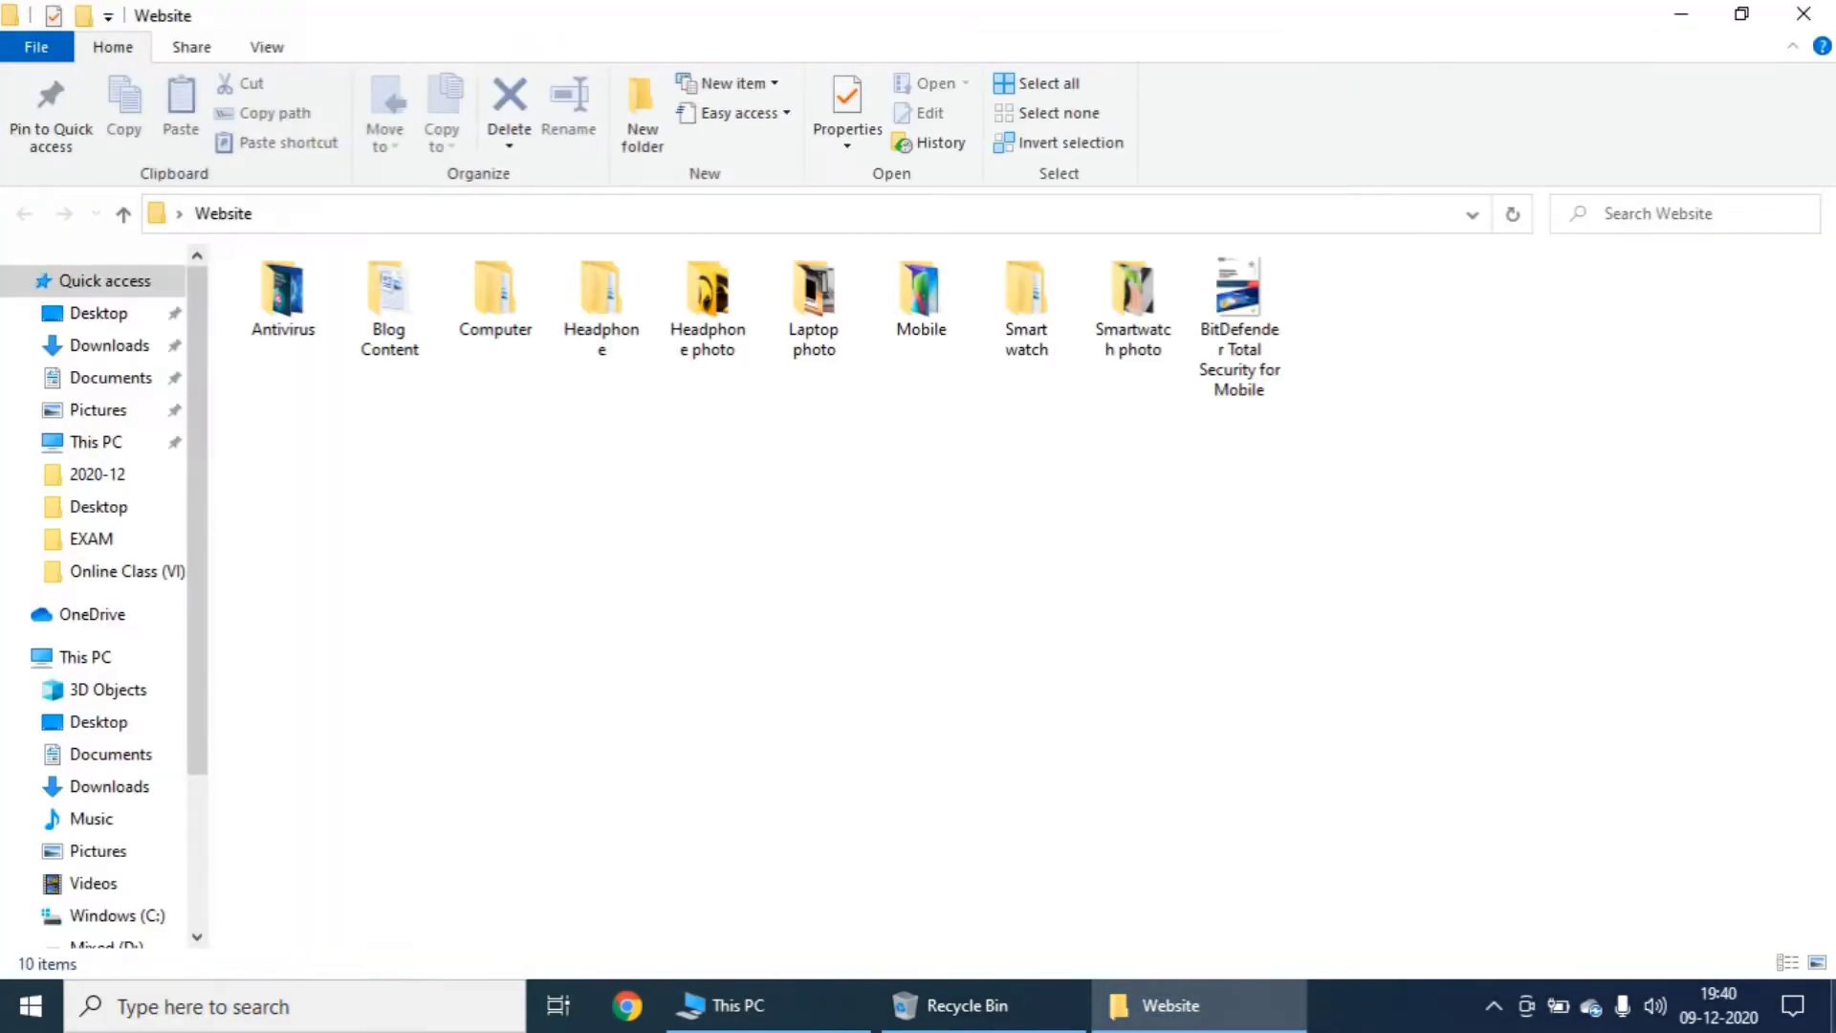
Step: Switch back and forth between the open Recycle Bin, This PC and Website windows, ending on This PC
{"action": "left_click", "coordinate": [971, 1013]}
{"action": "left_click", "coordinate": [750, 1005]}
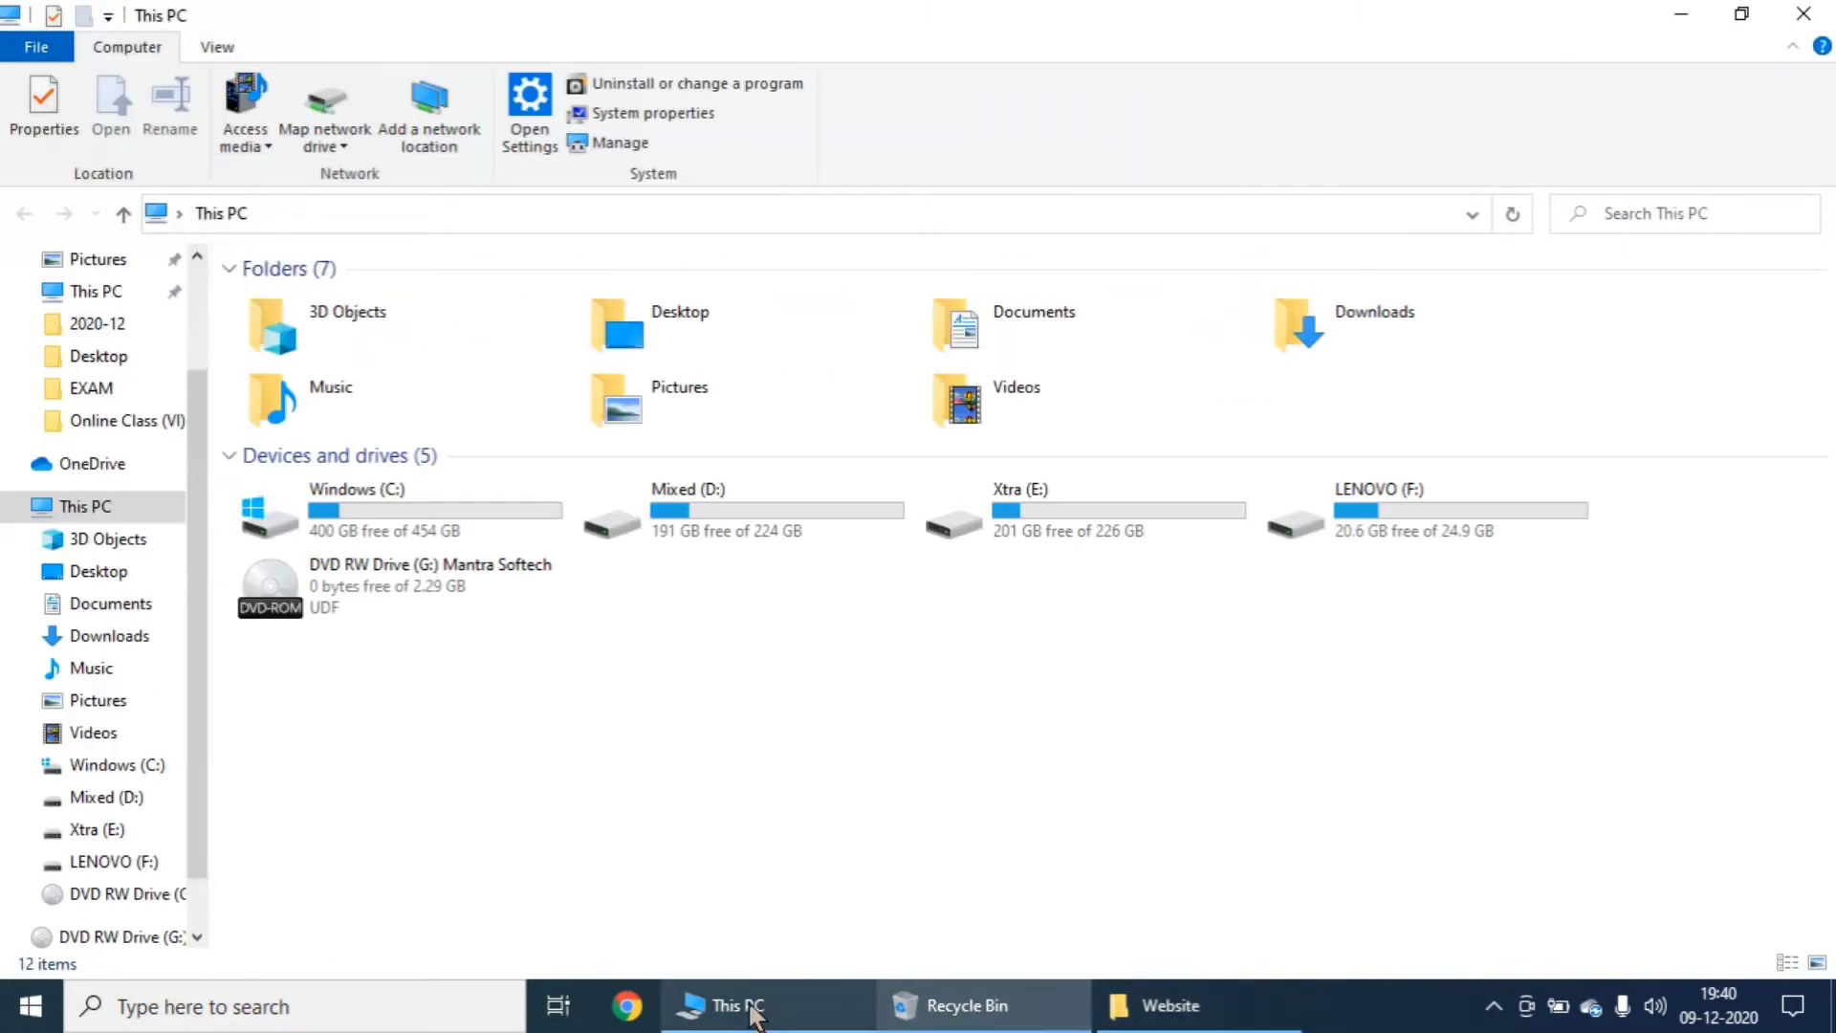
{"action": "left_click", "coordinate": [966, 1008]}
{"action": "left_click", "coordinate": [1164, 1004]}
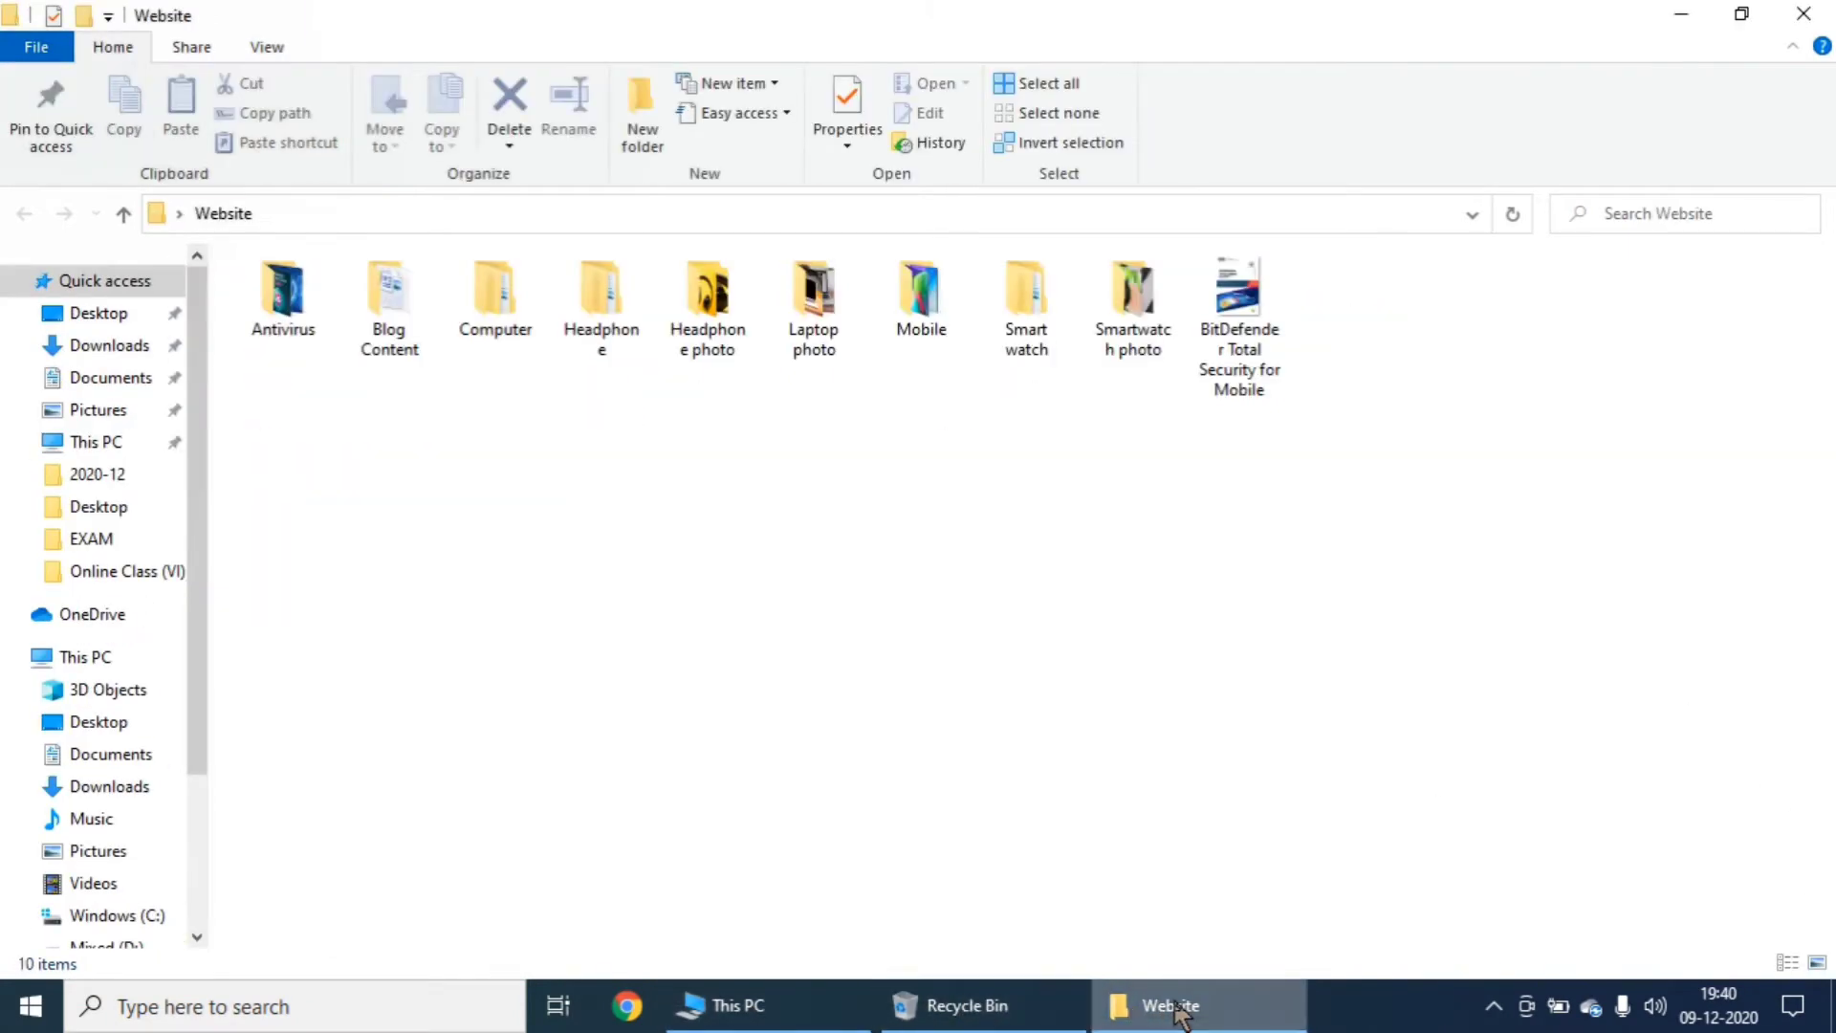
{"action": "left_click", "coordinate": [984, 1006]}
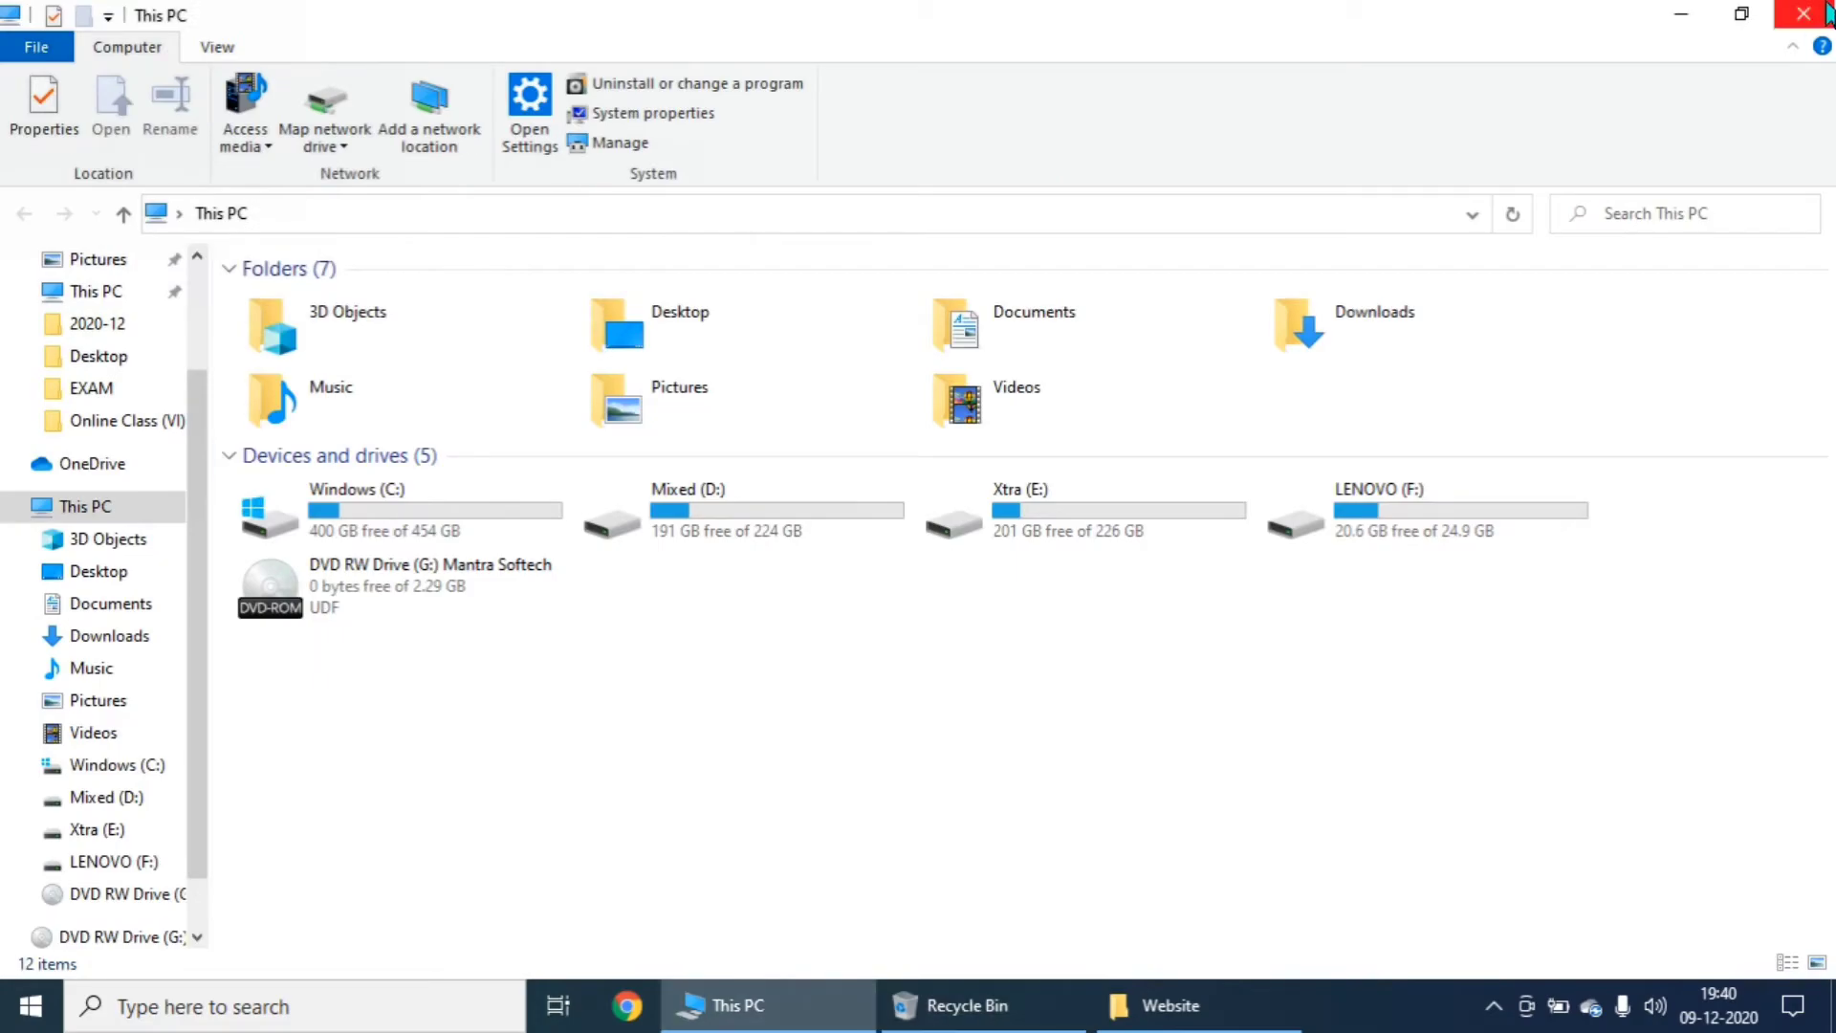
{"action": "left_click", "coordinate": [803, 1017]}
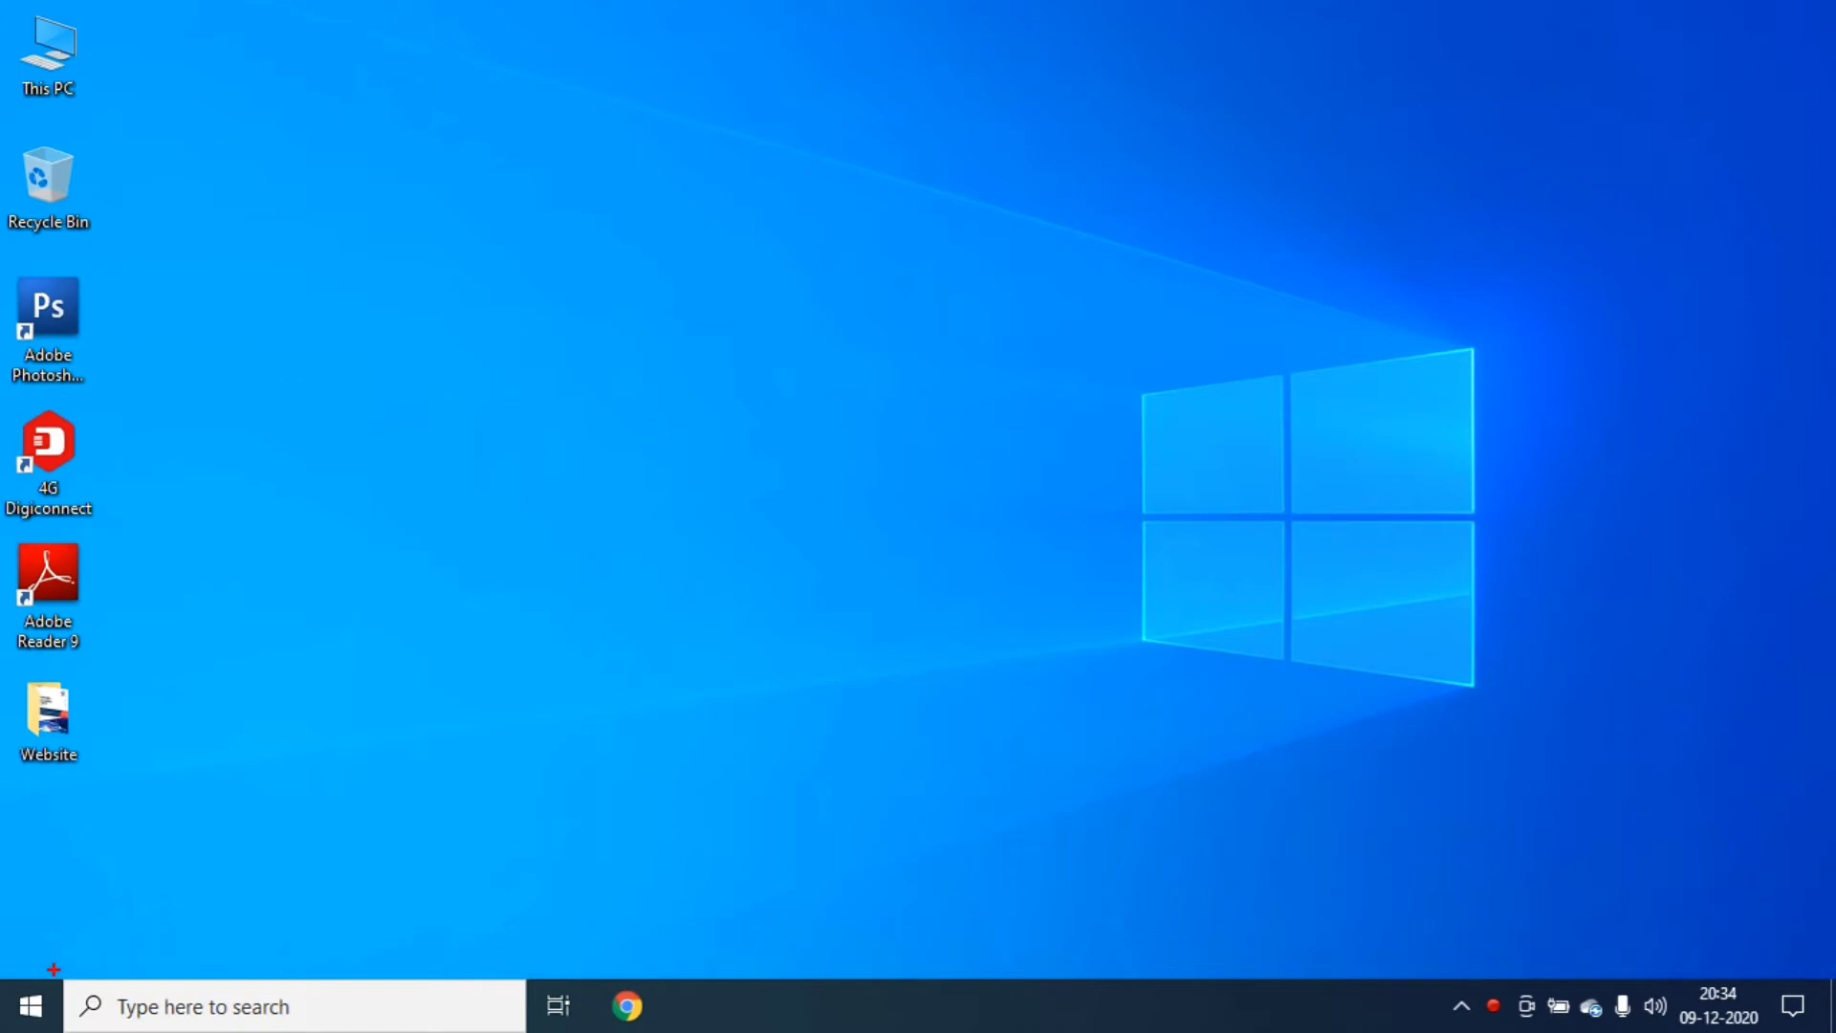
Step: Outline the taskbar search box in red and add an arrow pointing to it, labelled "search box"
{"action": "mouse_move", "coordinate": [54, 969]}
{"action": "left_mouse_down"}
{"action": "mouse_move", "coordinate": [307, 1030]}
{"action": "mouse_move", "coordinate": [532, 1030]}
{"action": "left_mouse_up"}
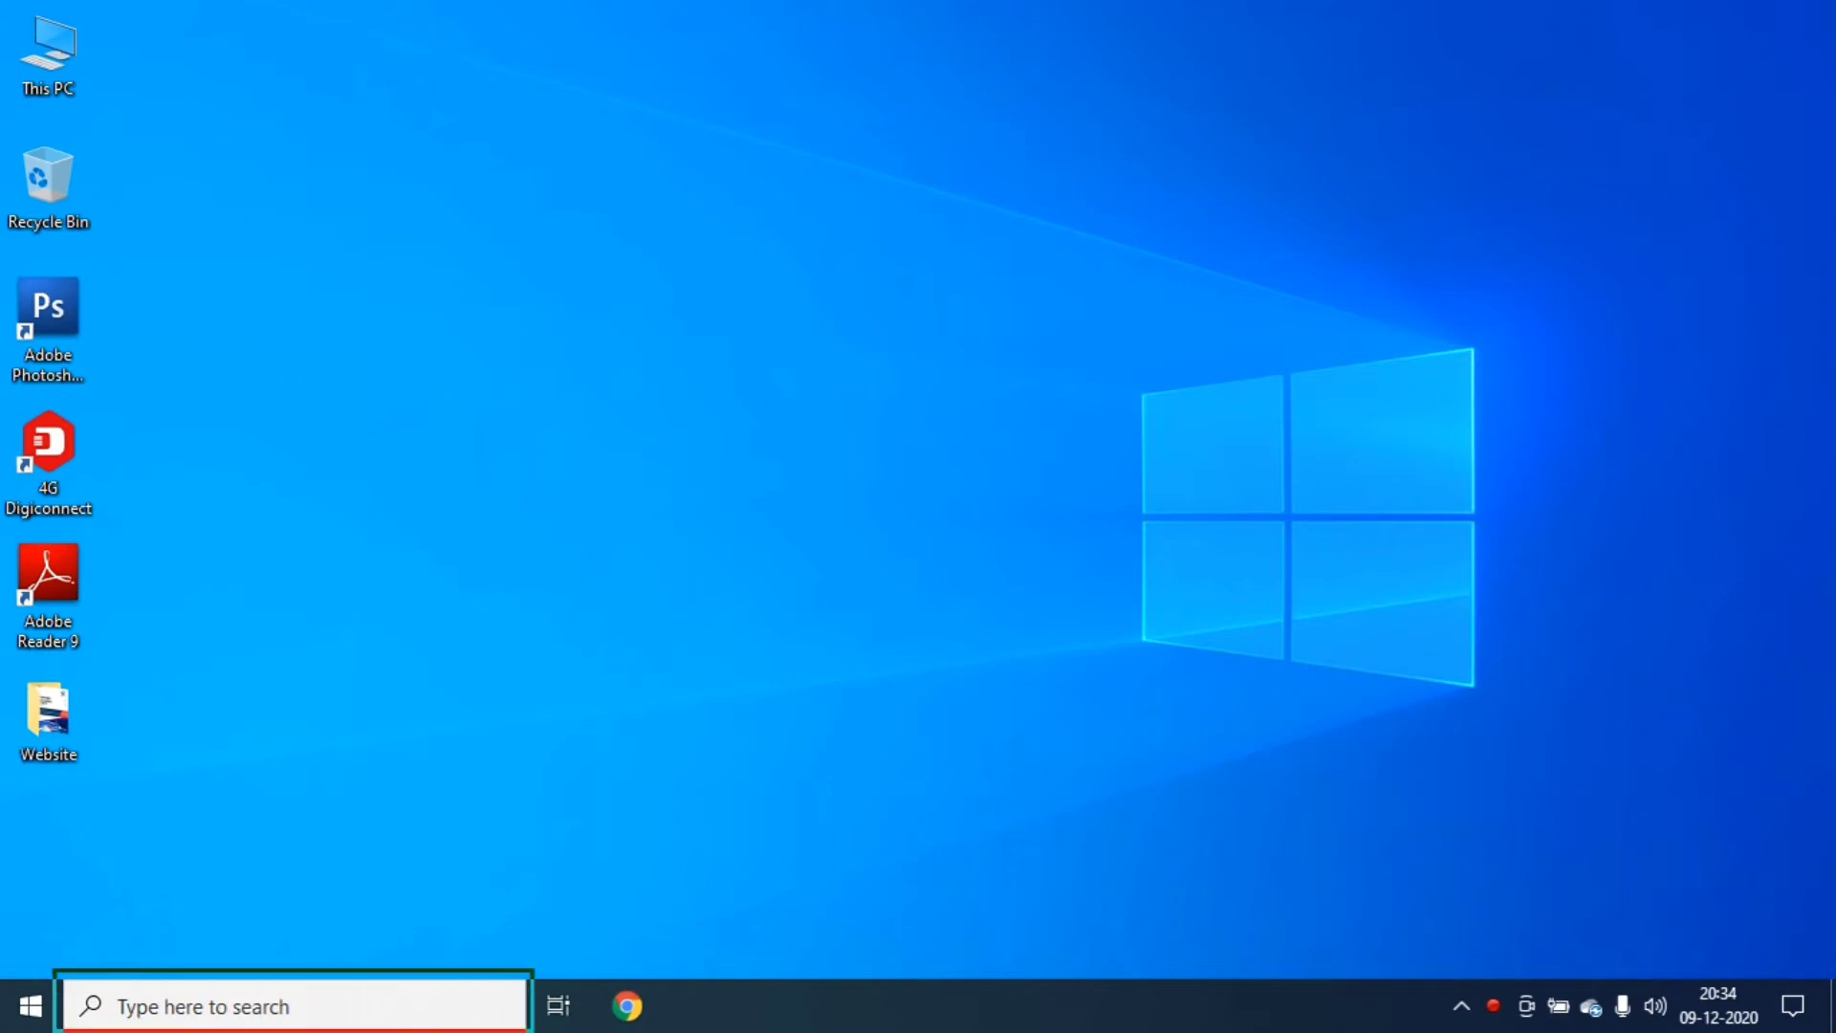
{"action": "left_click_drag", "start_coordinate": [298, 967], "coordinate": [283, 832]}
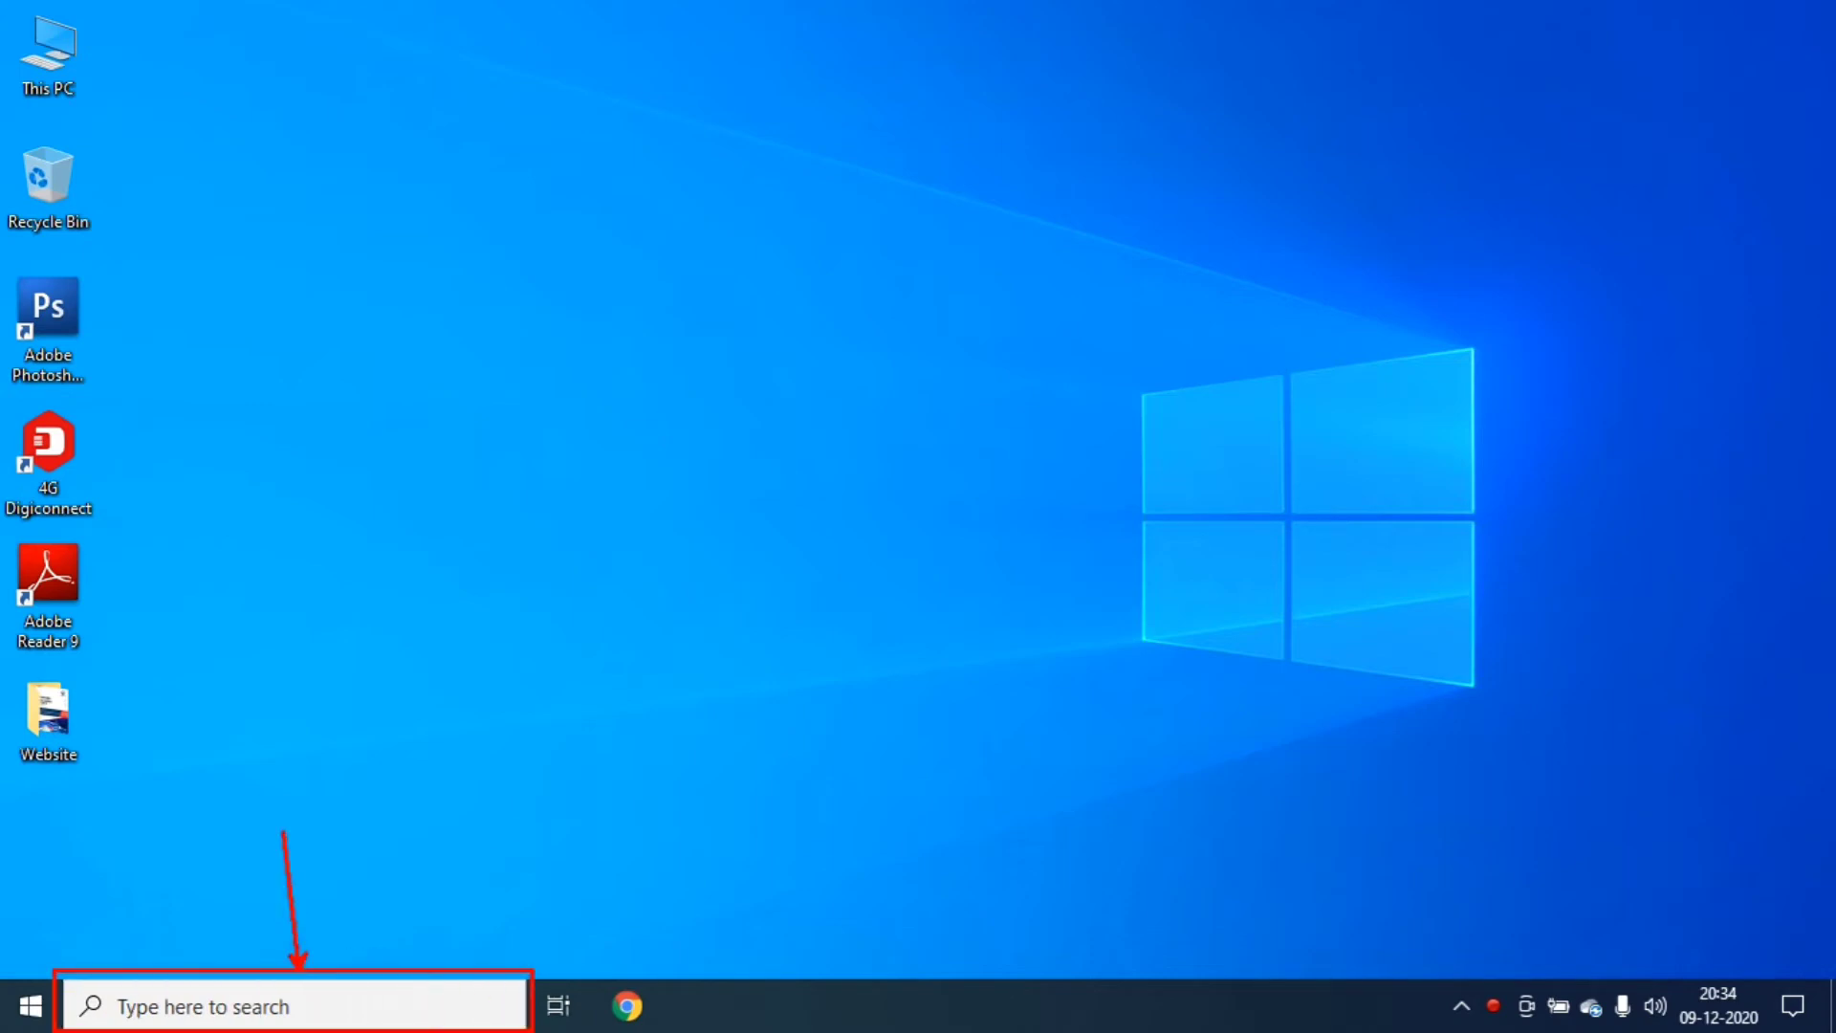
{"action": "type", "text": "tsearch box"}
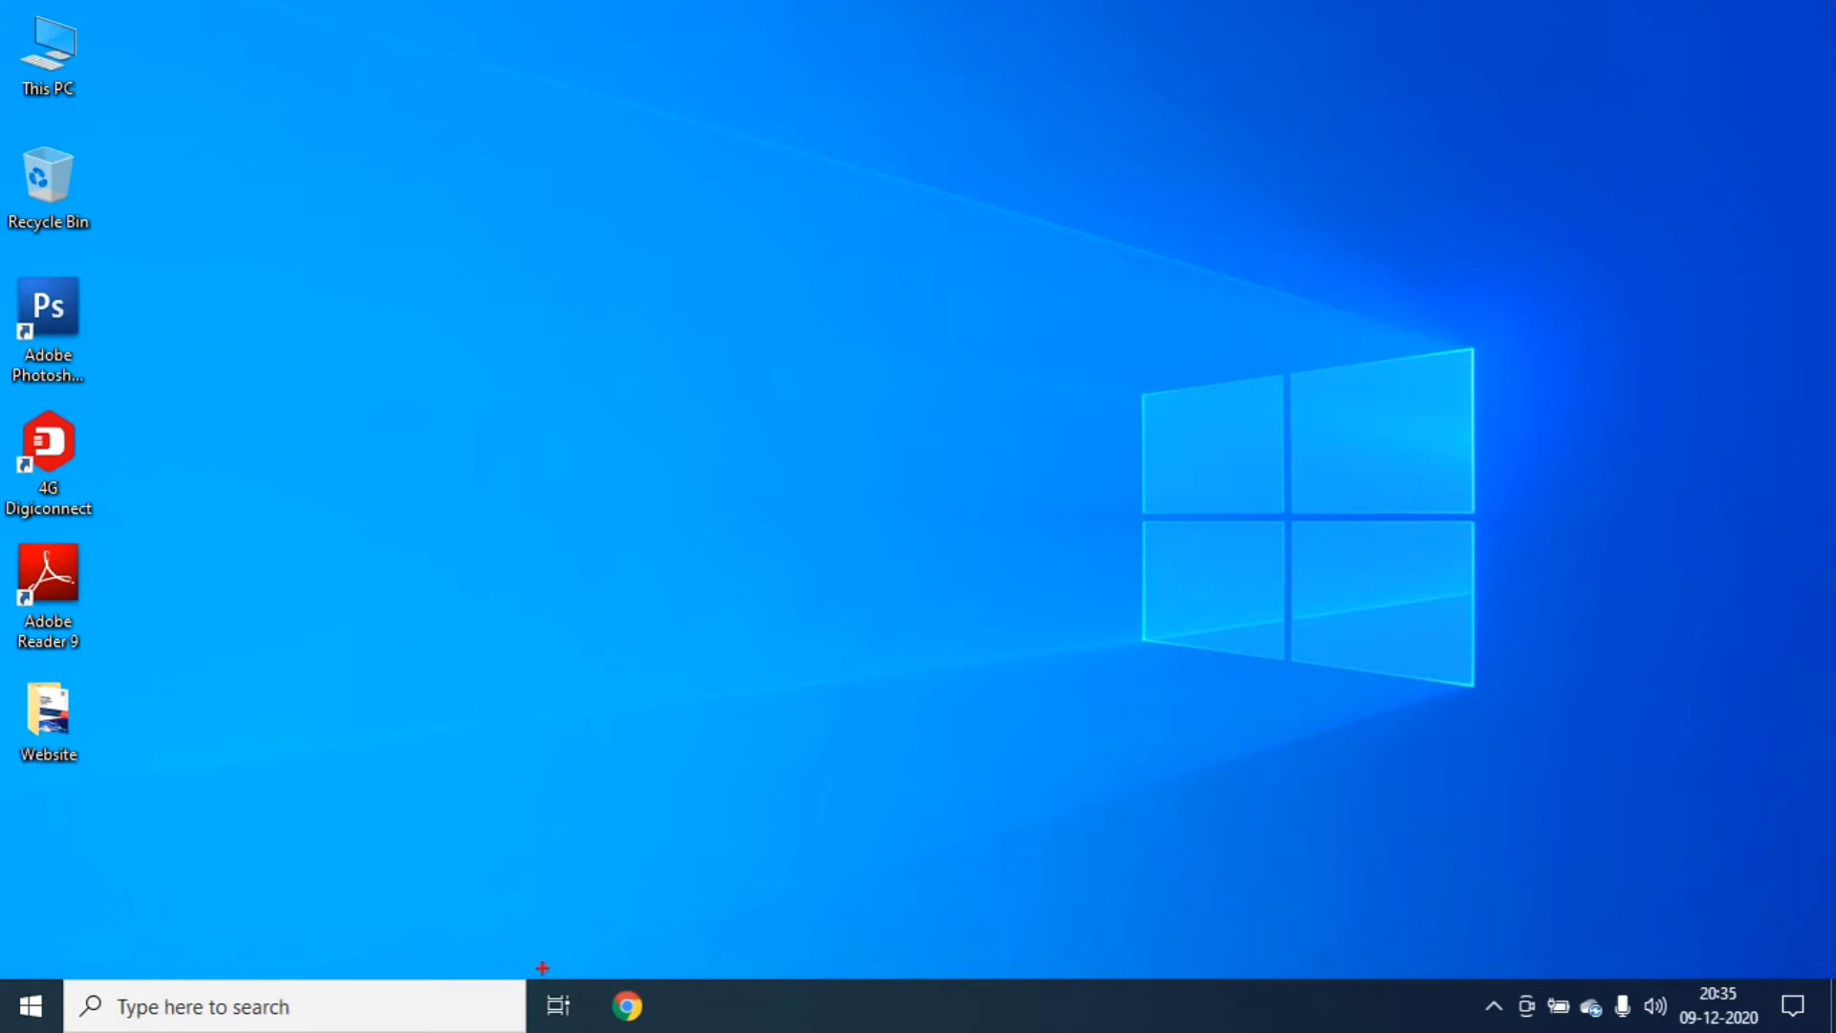
Step: Outline the Task View icon in red, add an arrow labelled "task view", and leave the annotation mode
{"action": "left_click_drag", "start_coordinate": [539, 968], "coordinate": [592, 1031]}
{"action": "left_click_drag", "start_coordinate": [553, 955], "coordinate": [444, 744]}
{"action": "type", "text": "t"}
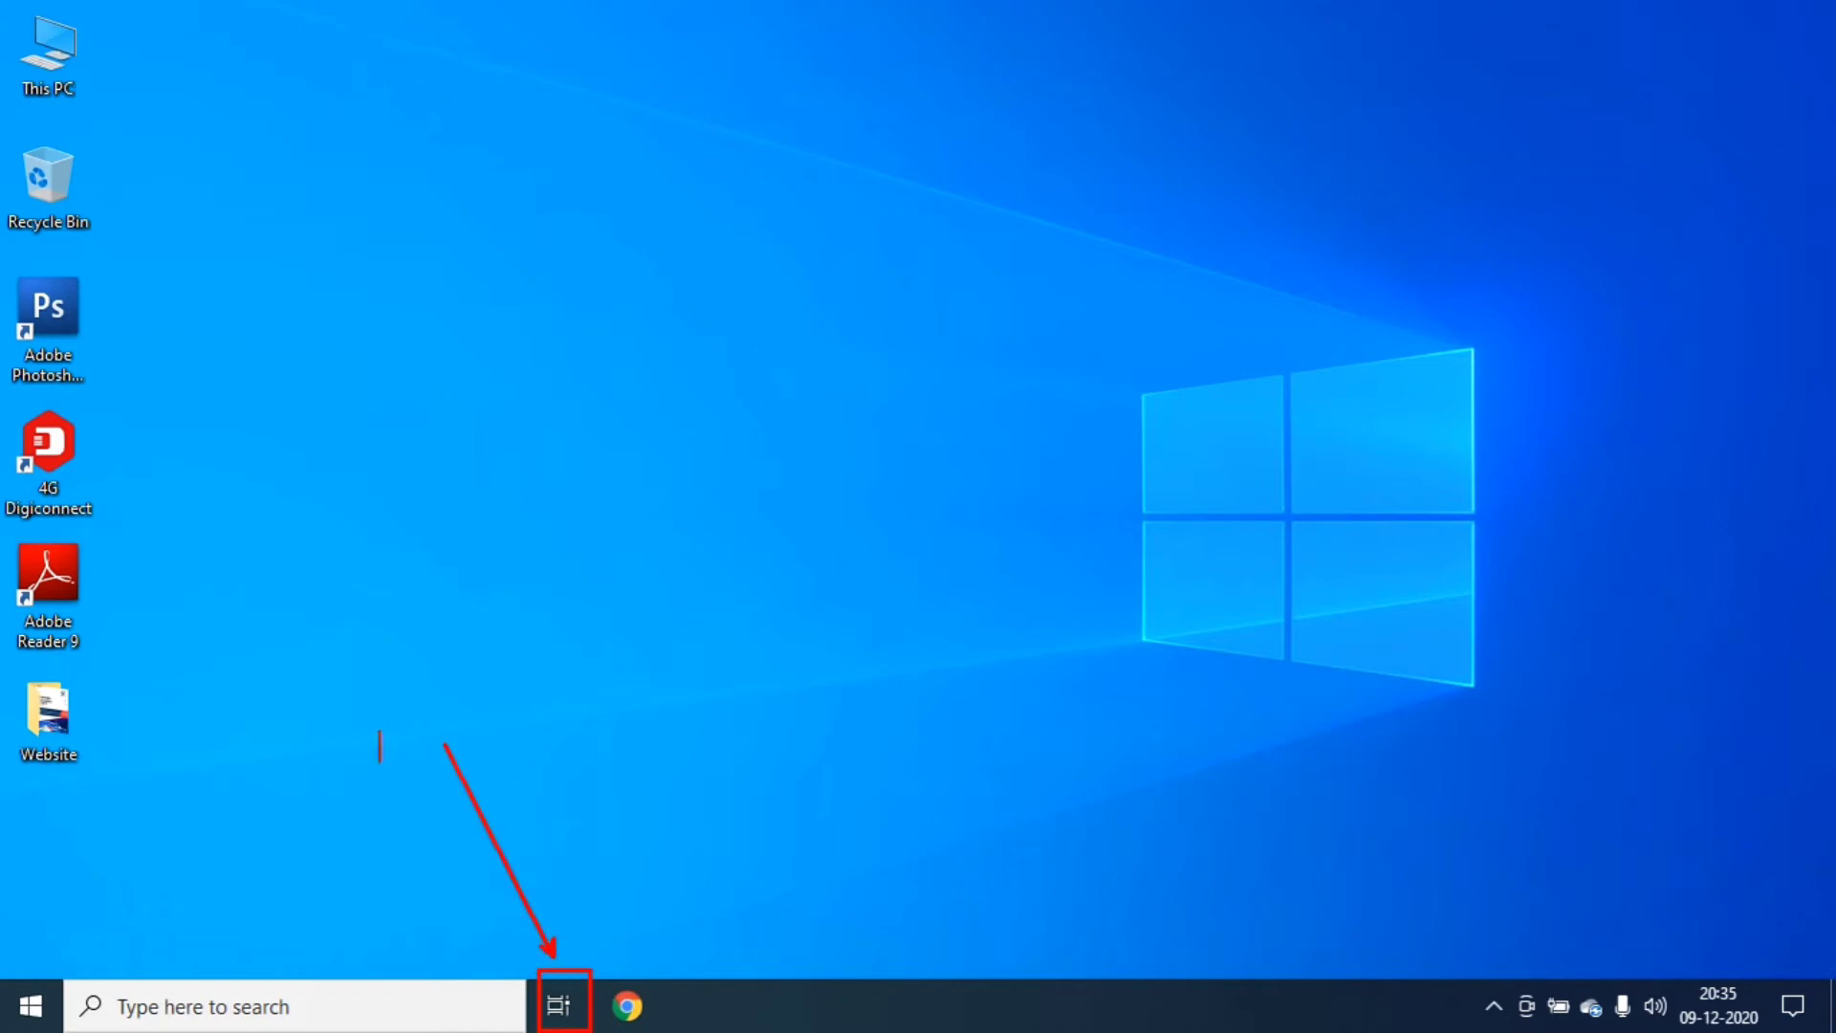
{"action": "type", "text": "task view"}
{"action": "key", "text": "Escape"}
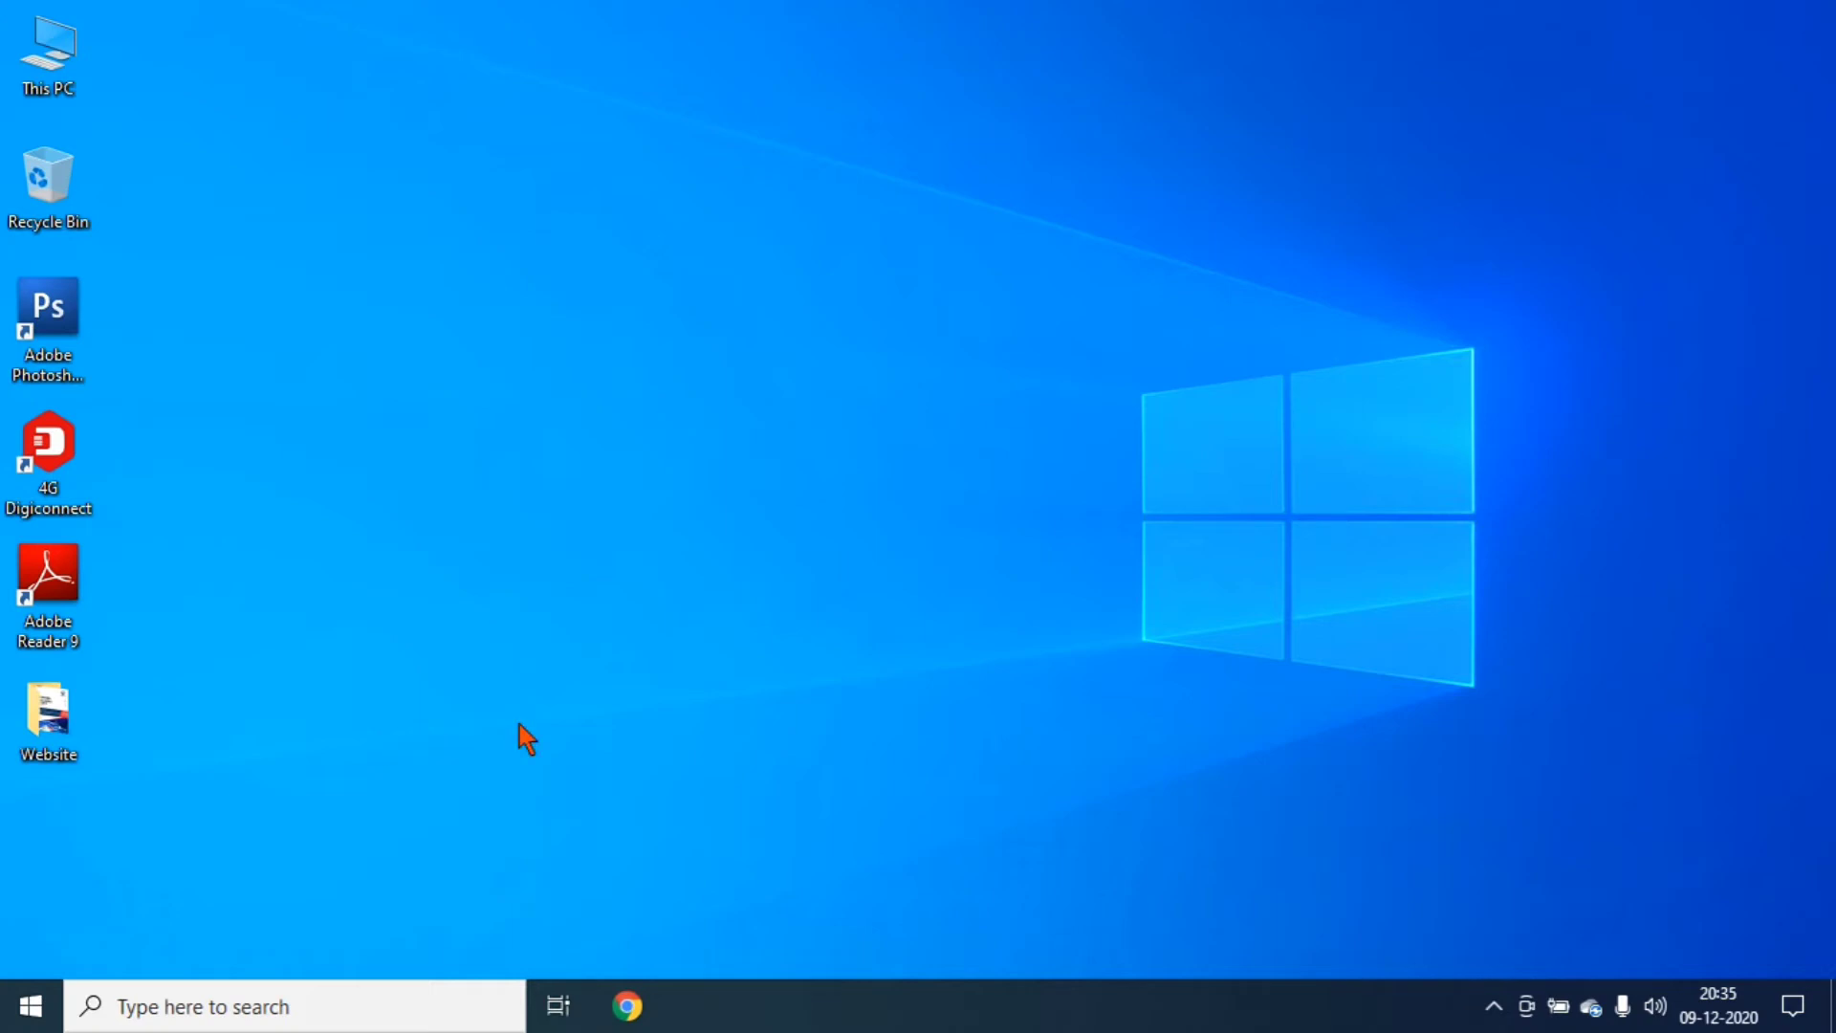
Step: Open This PC, the Recycle Bin and the Website folder from the desktop, and minimize each window
{"action": "double_click", "coordinate": [48, 53]}
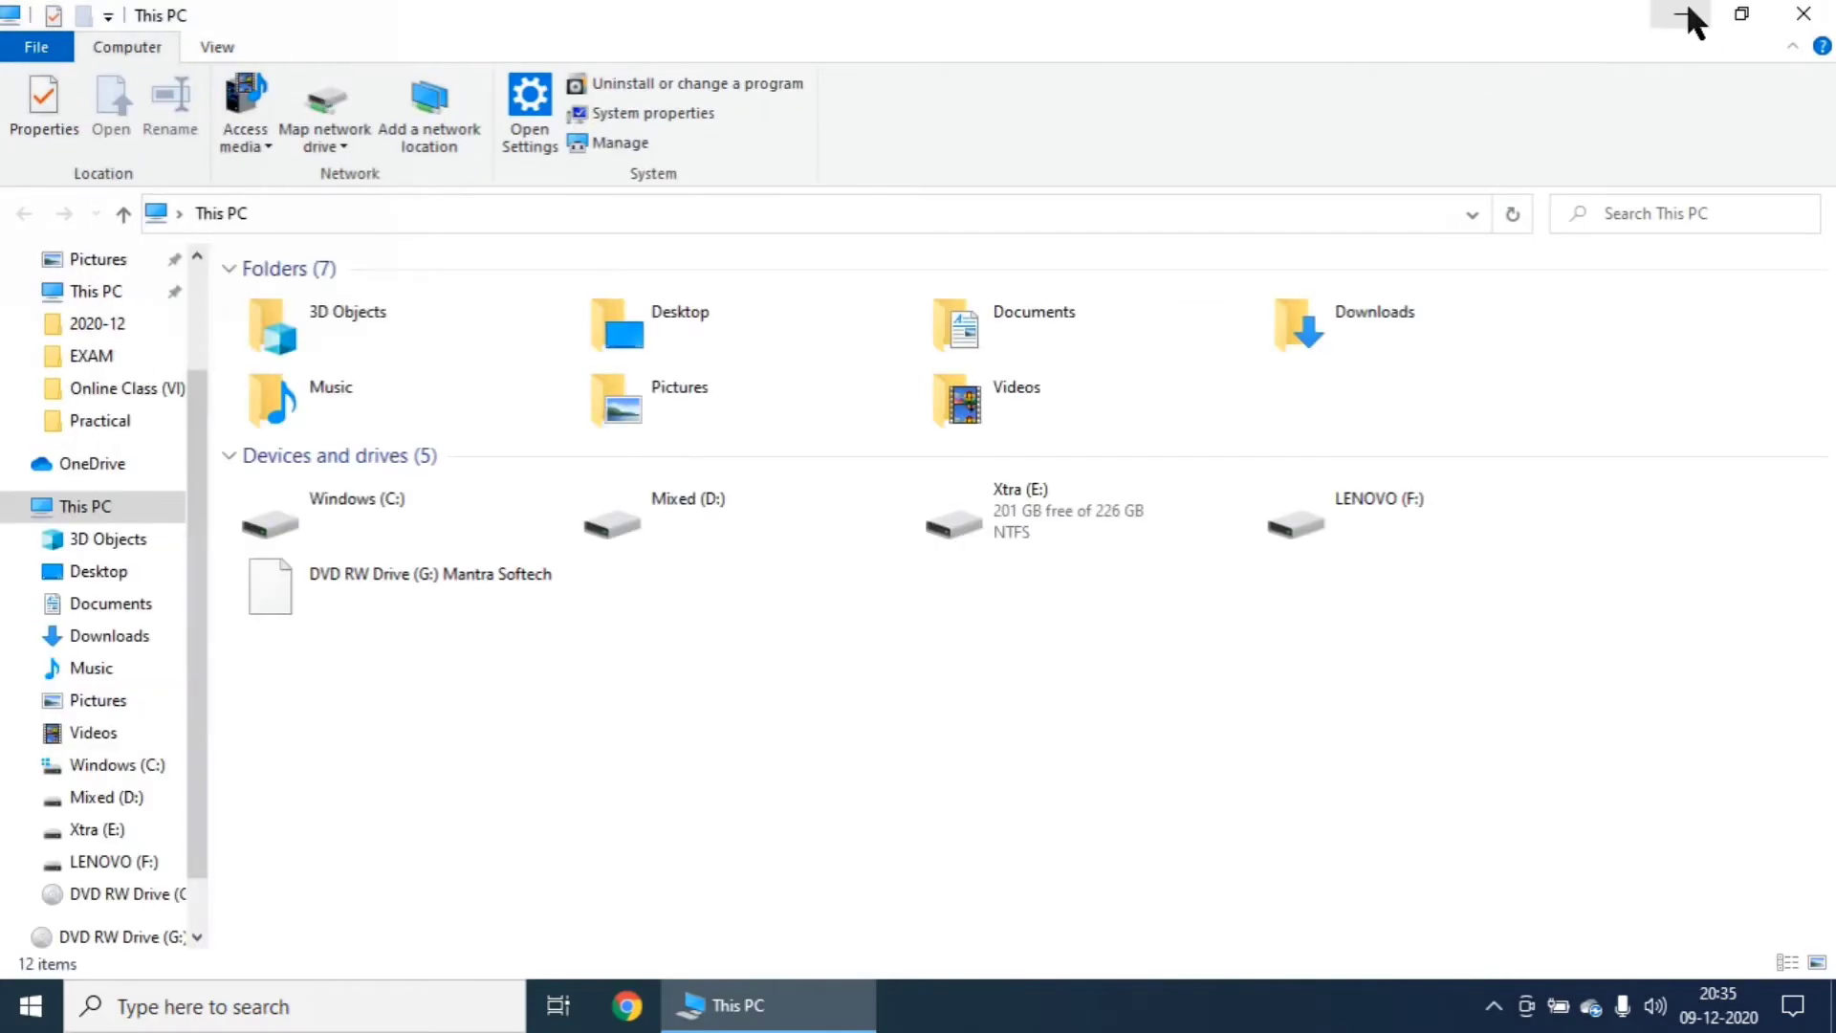
{"action": "left_click", "coordinate": [1680, 12]}
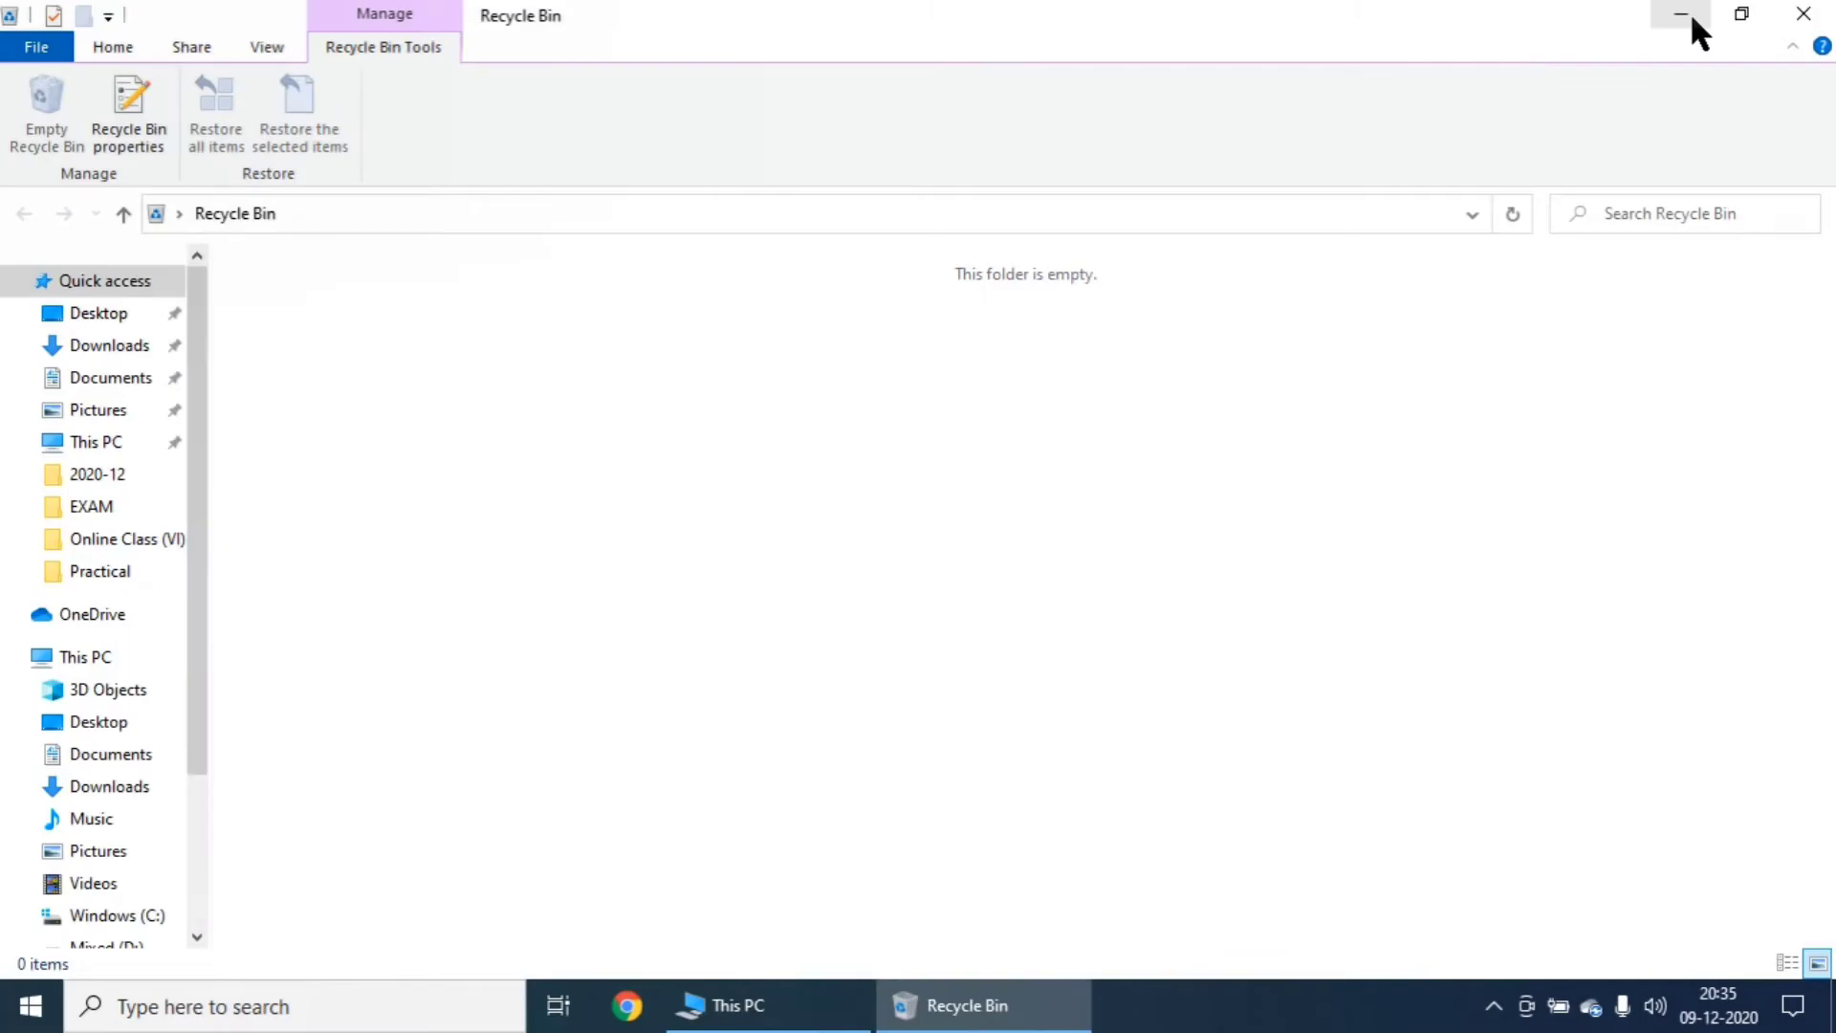
{"action": "left_click", "coordinate": [1680, 12]}
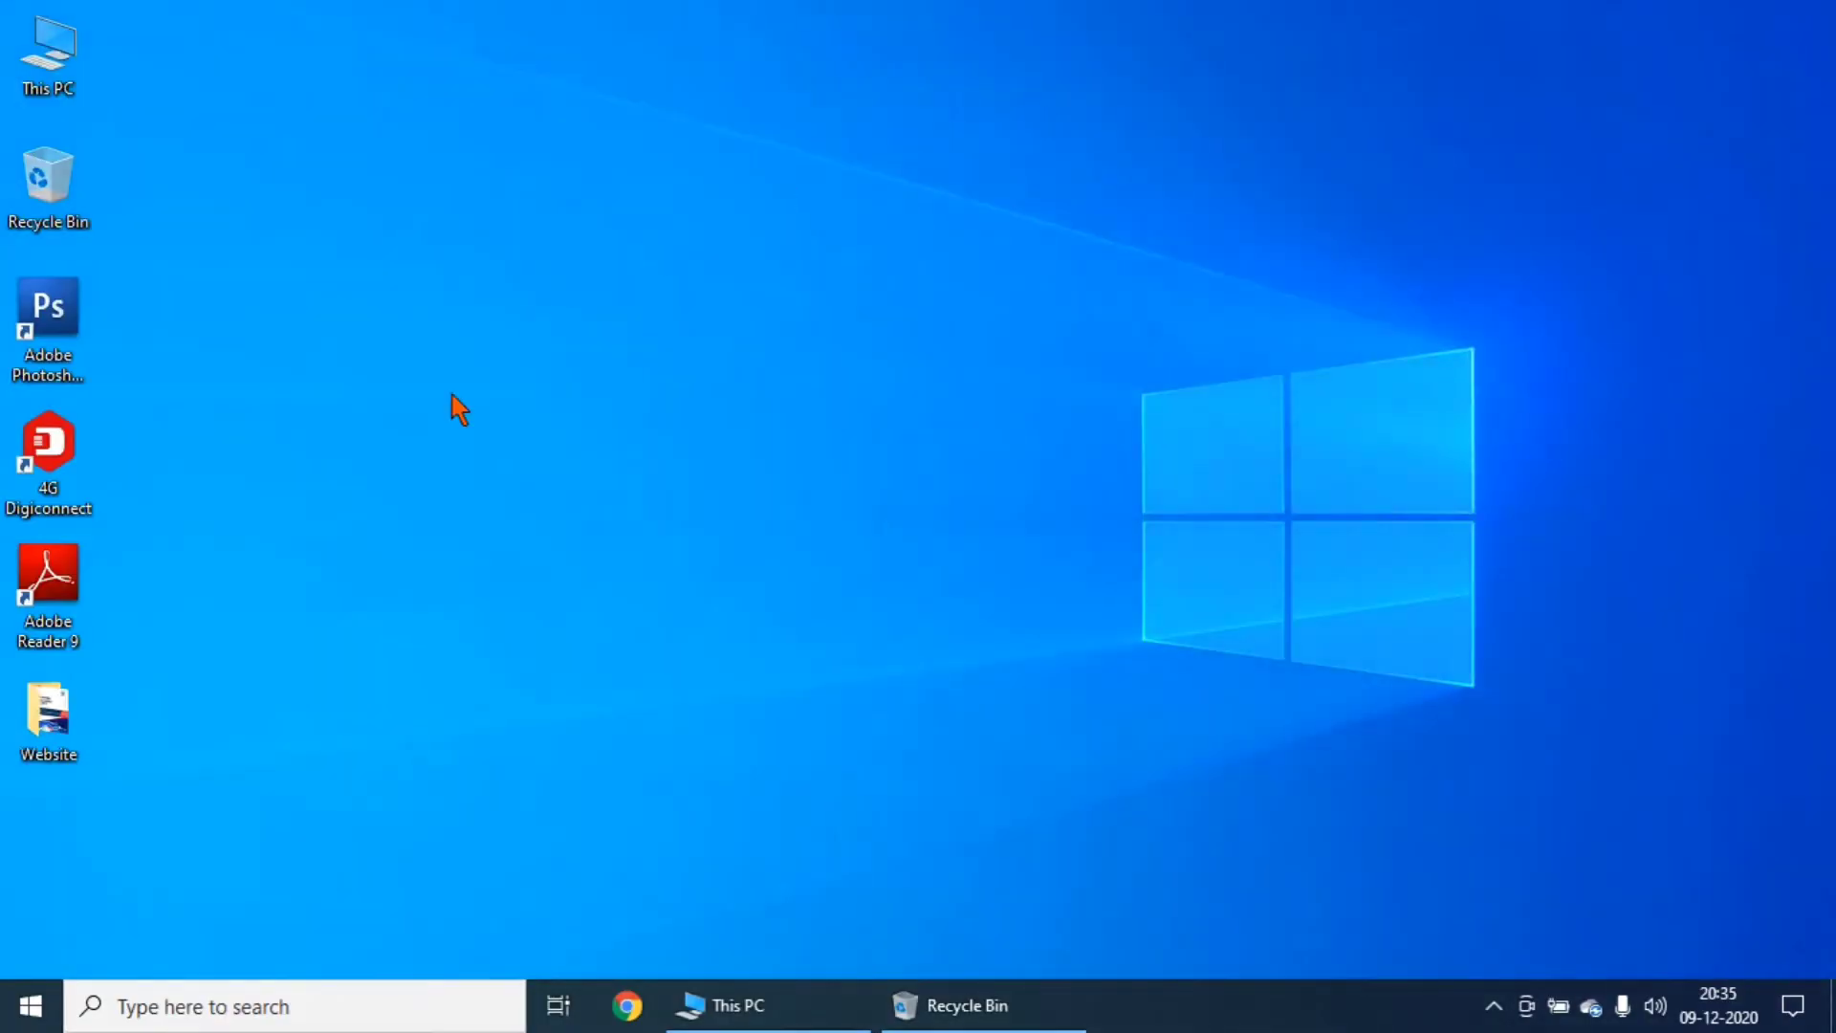
{"action": "double_click", "coordinate": [67, 734]}
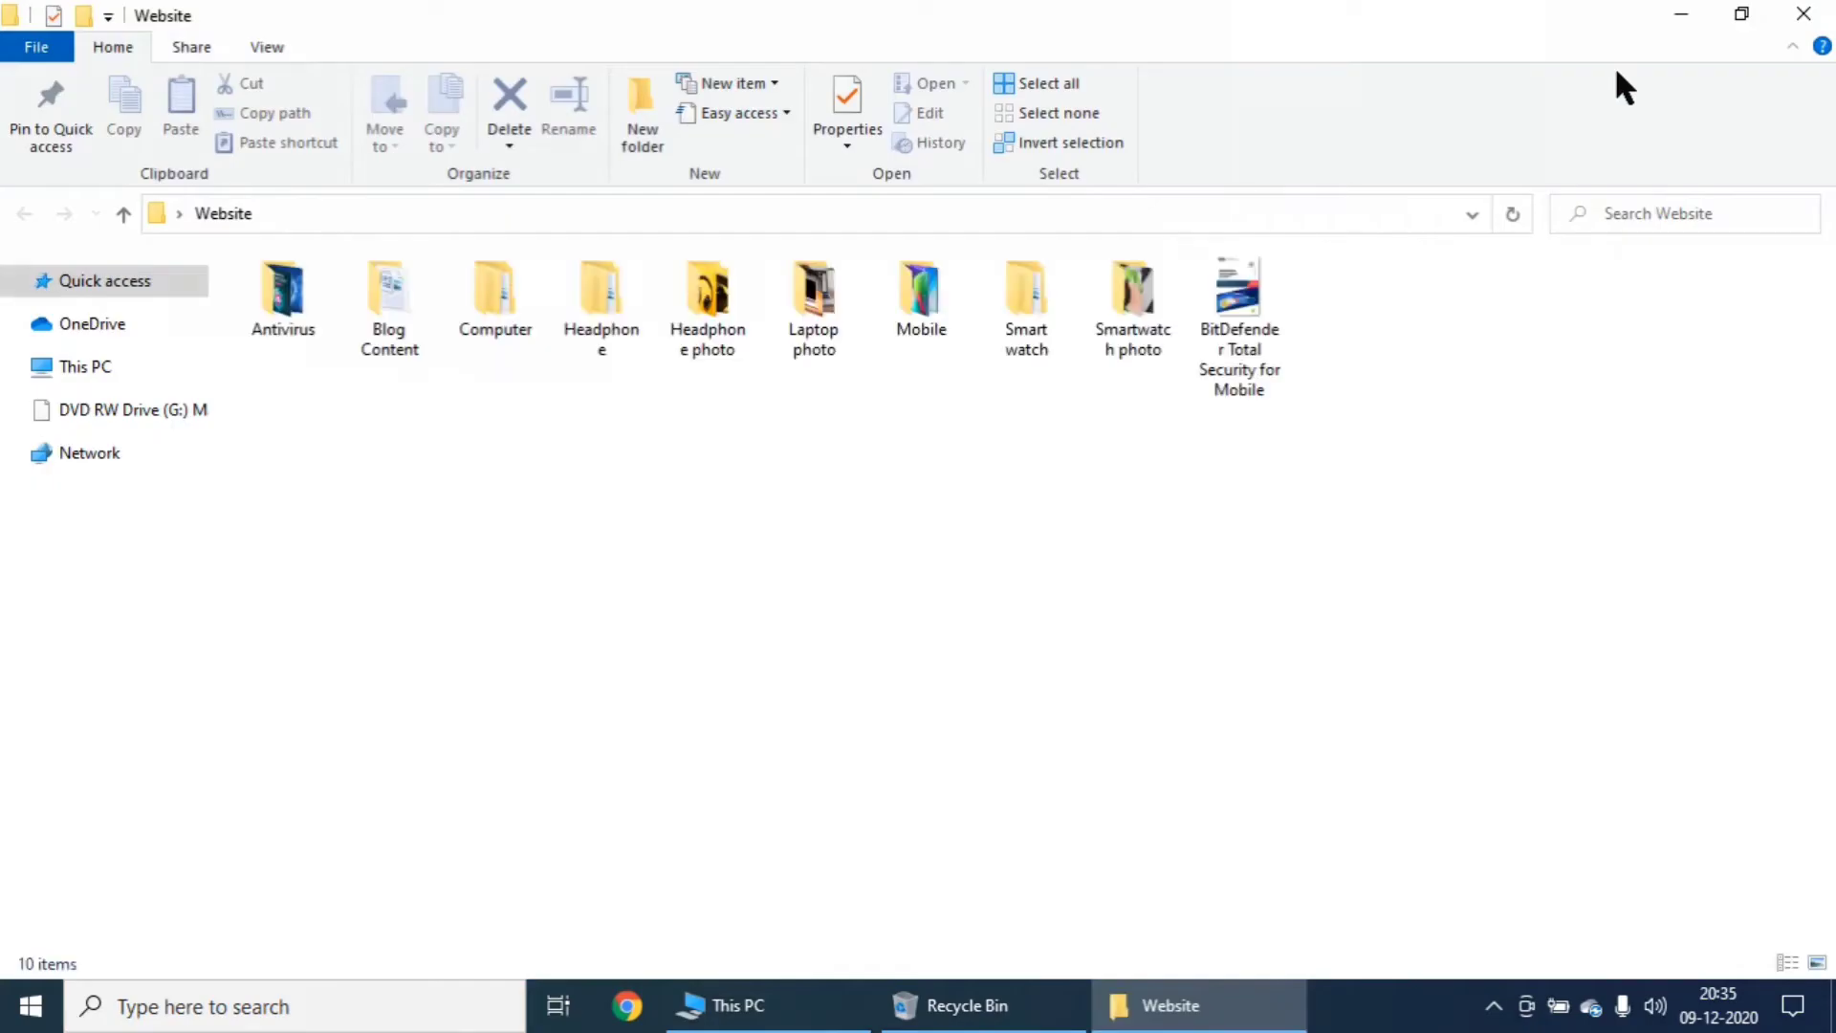
{"action": "left_click", "coordinate": [1685, 23]}
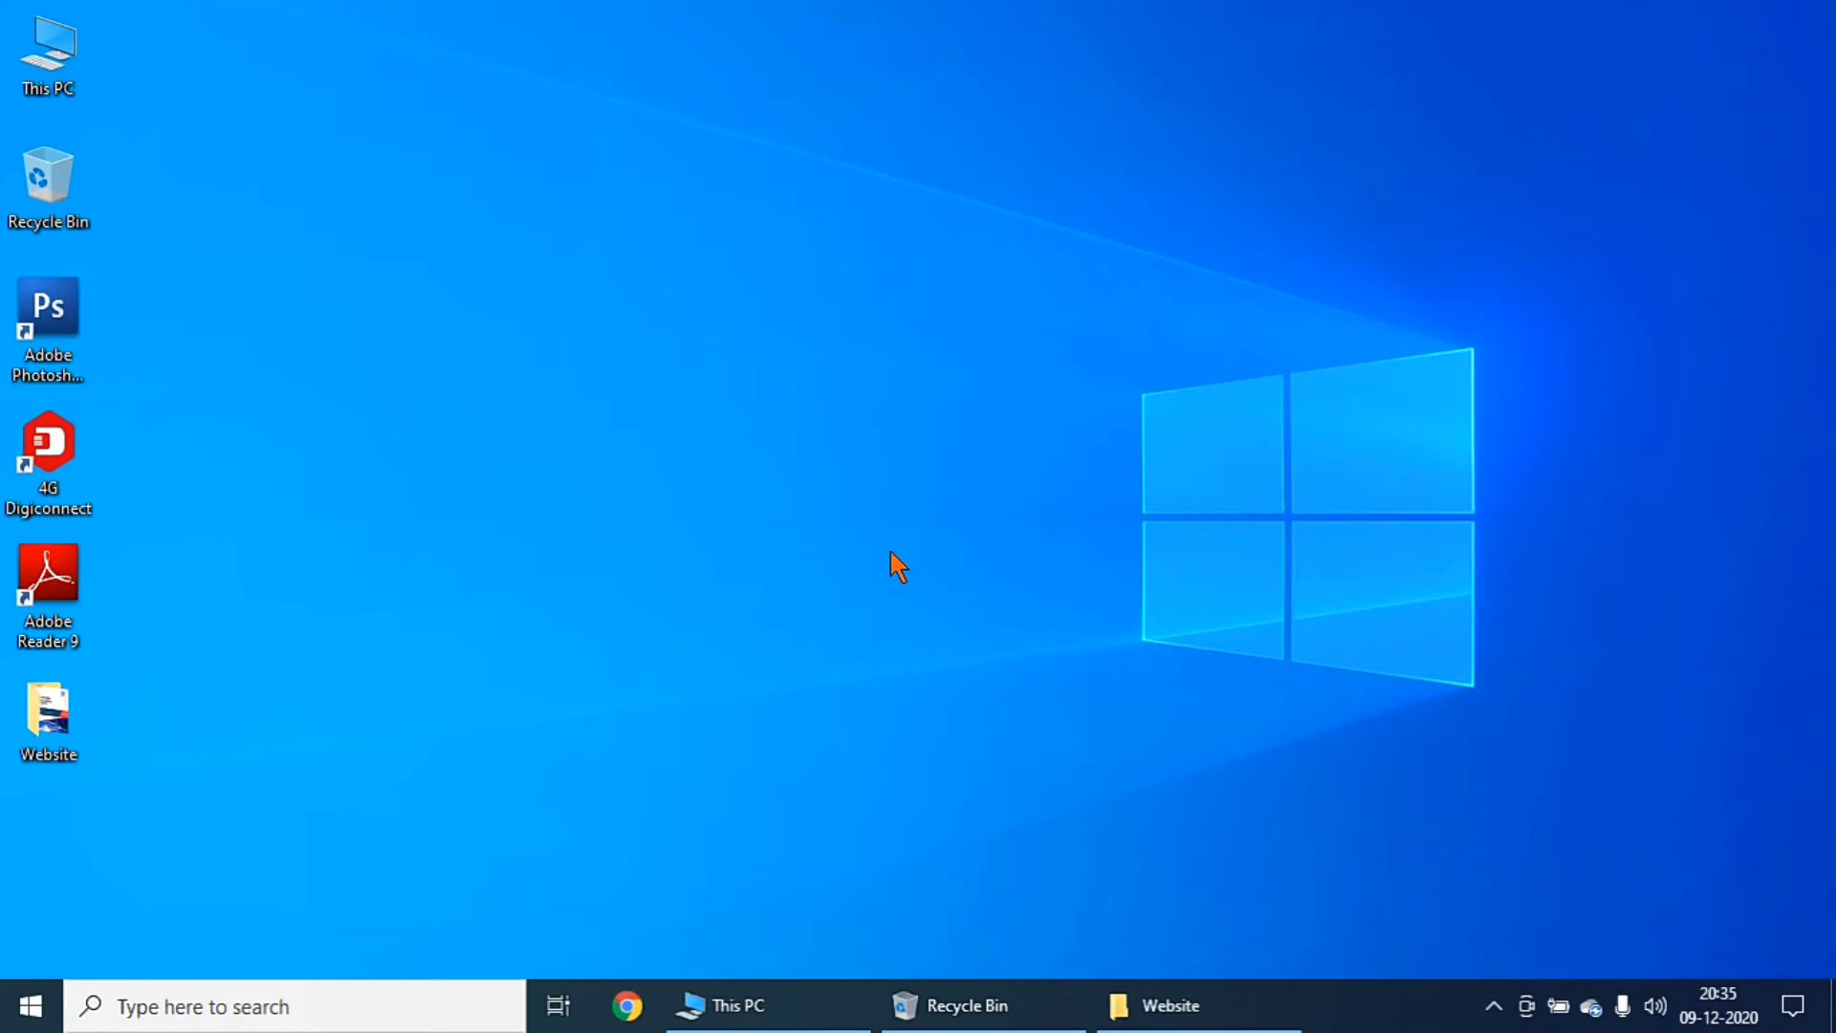
Step: Open Task View to examine the open windows and the activity timeline, keeping the timeline slider at Now
{"action": "left_click", "coordinate": [558, 1006]}
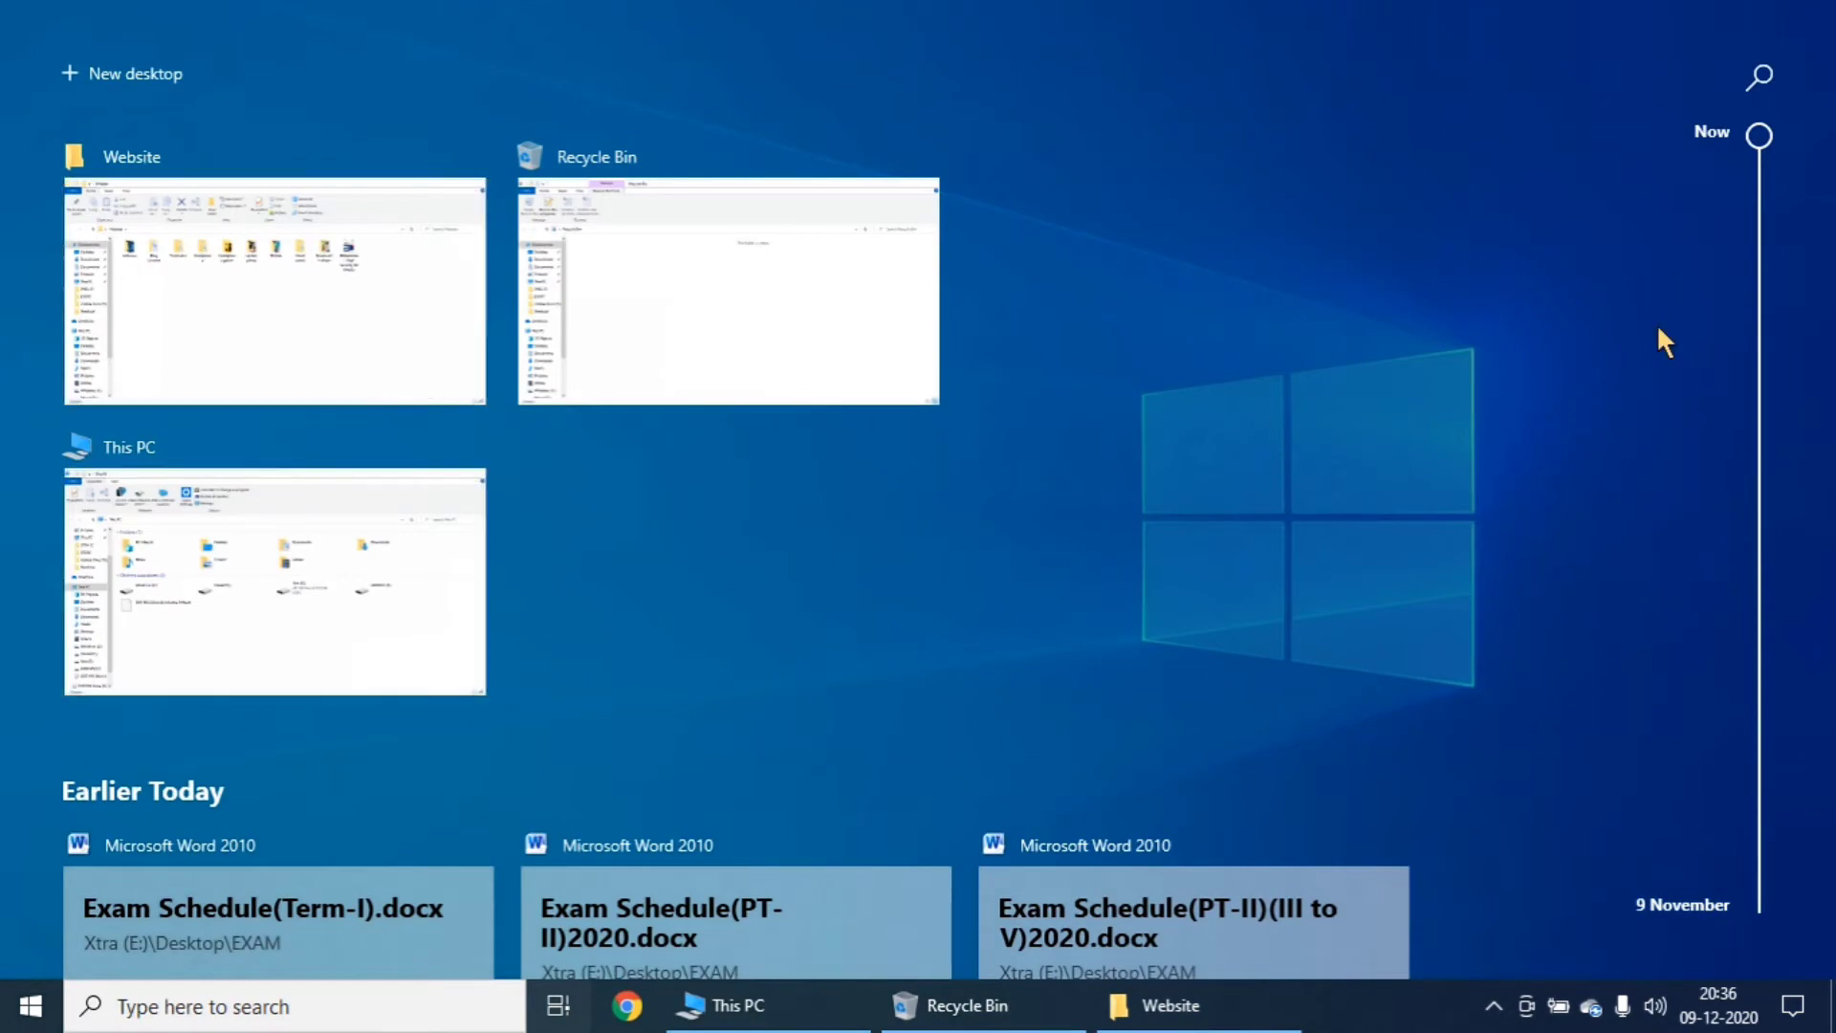
{"action": "mouse_move", "coordinate": [1758, 144]}
{"action": "left_mouse_down"}
{"action": "mouse_move", "coordinate": [1787, 421]}
{"action": "mouse_move", "coordinate": [1762, 511]}
{"action": "mouse_move", "coordinate": [1780, 117]}
{"action": "left_mouse_up"}
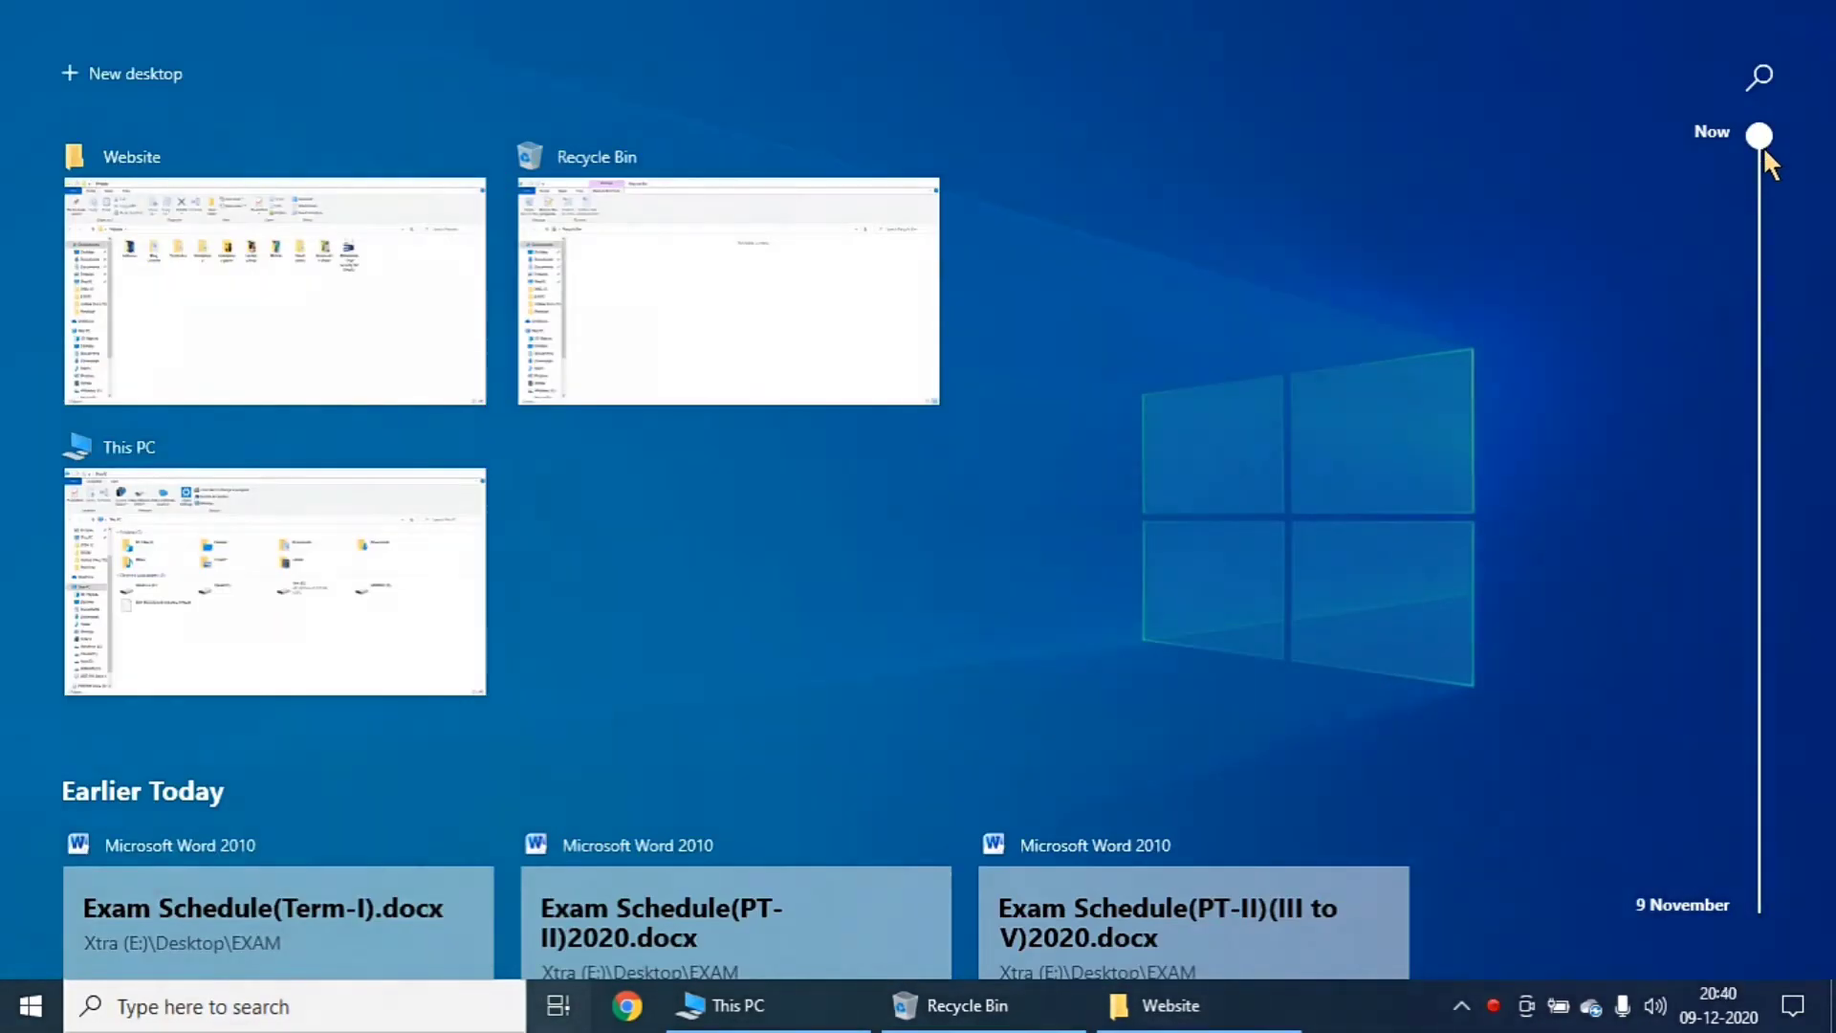
{"action": "mouse_move", "coordinate": [1763, 146]}
{"action": "left_mouse_down"}
{"action": "mouse_move", "coordinate": [1770, 218]}
{"action": "mouse_move", "coordinate": [1762, 135]}
{"action": "left_mouse_up"}
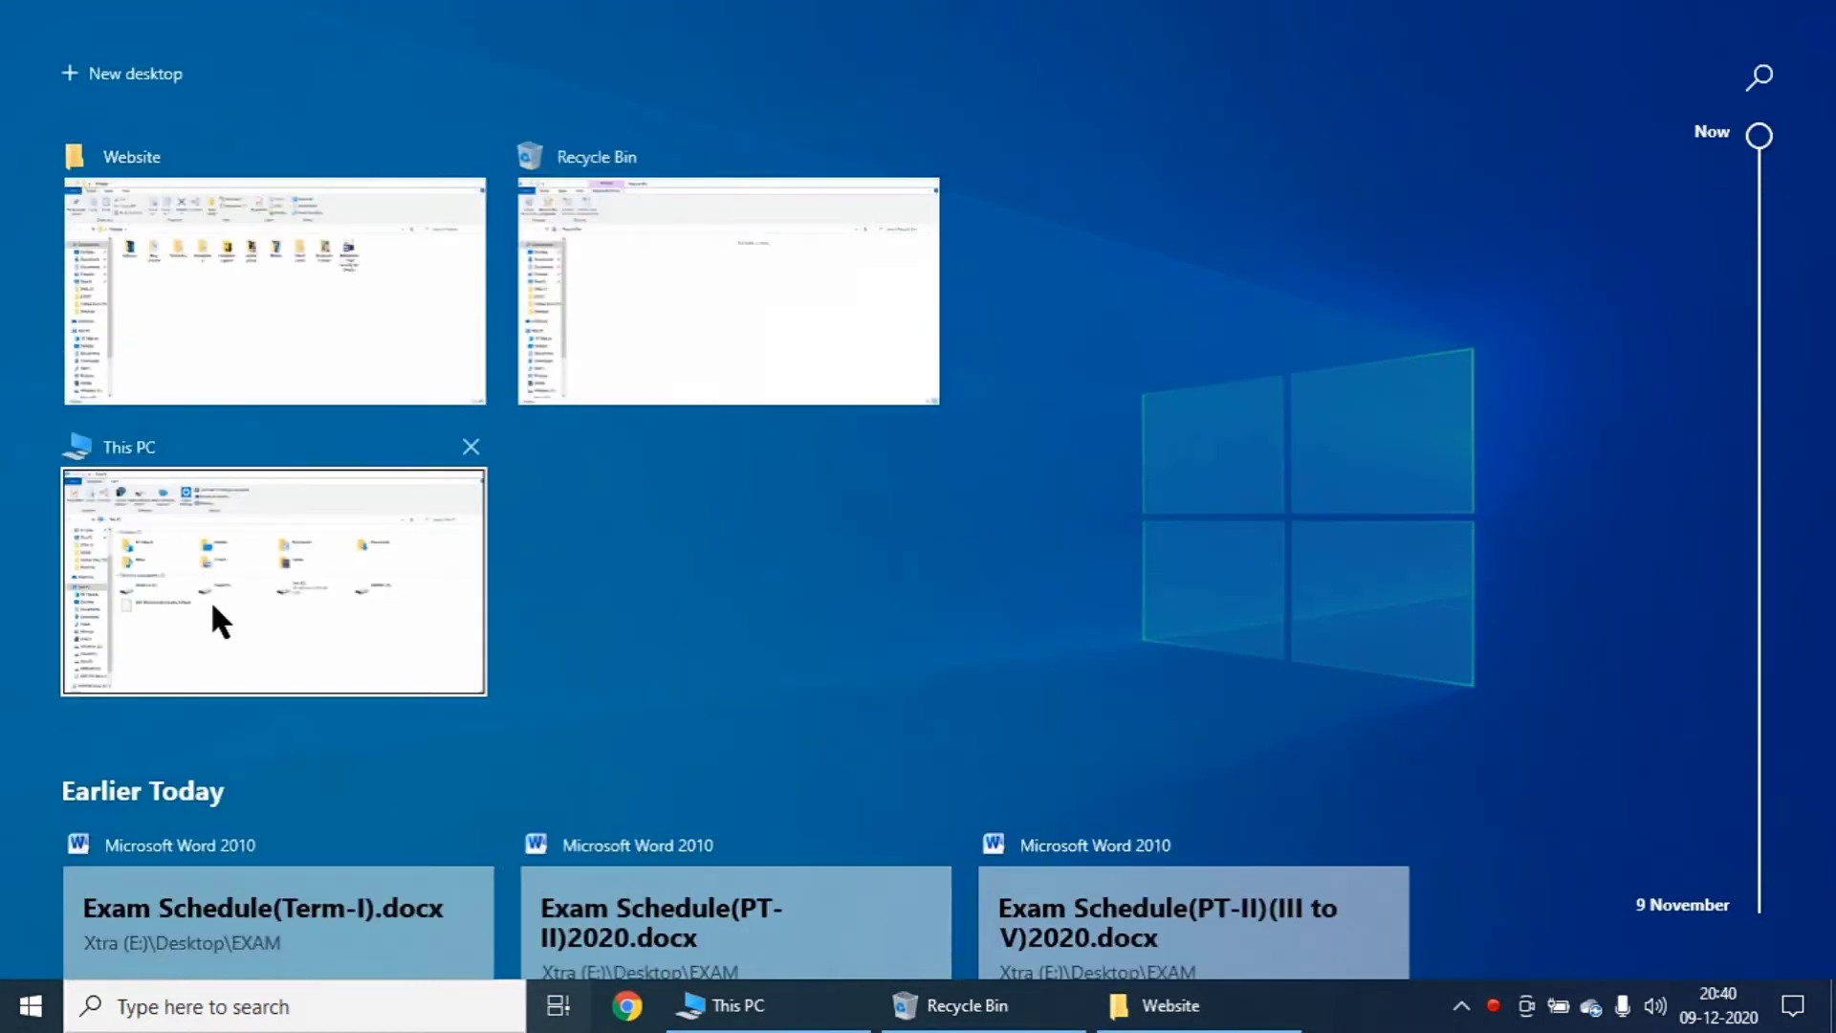
Step: Switch from Task View to the This PC window and close it
{"action": "left_click", "coordinate": [273, 518]}
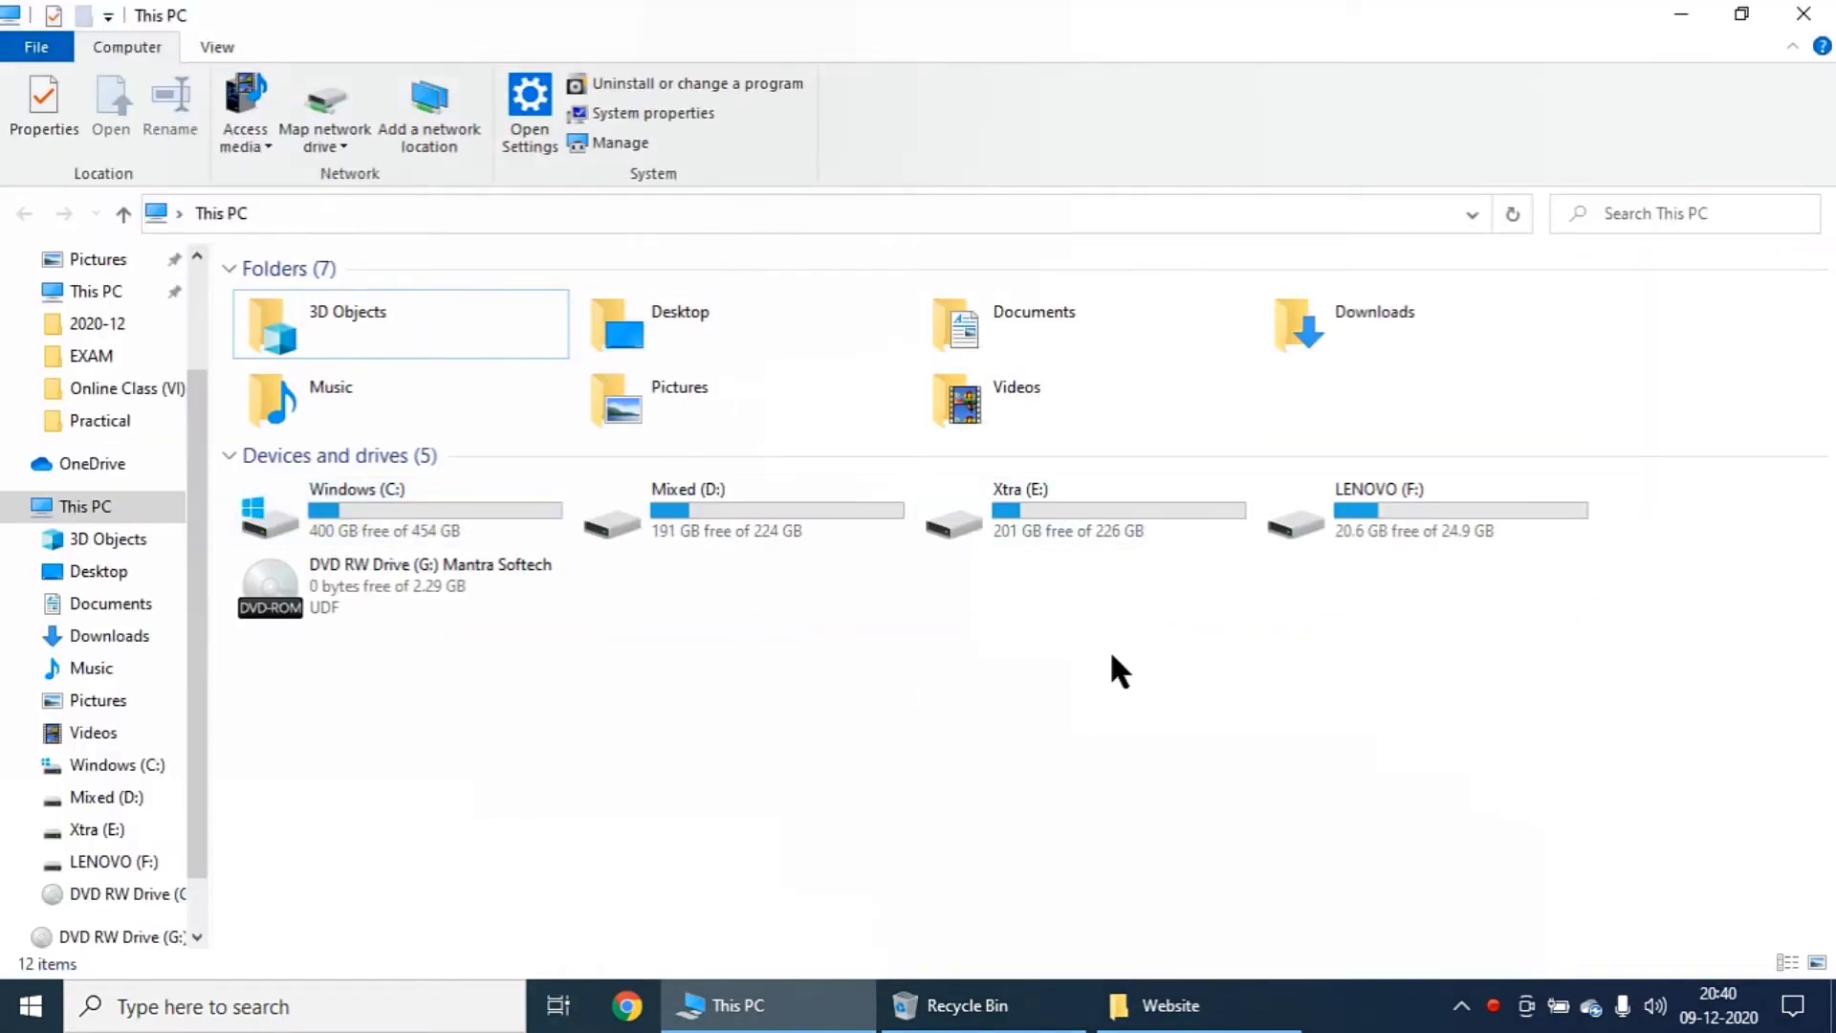
{"action": "left_click", "coordinate": [1804, 13]}
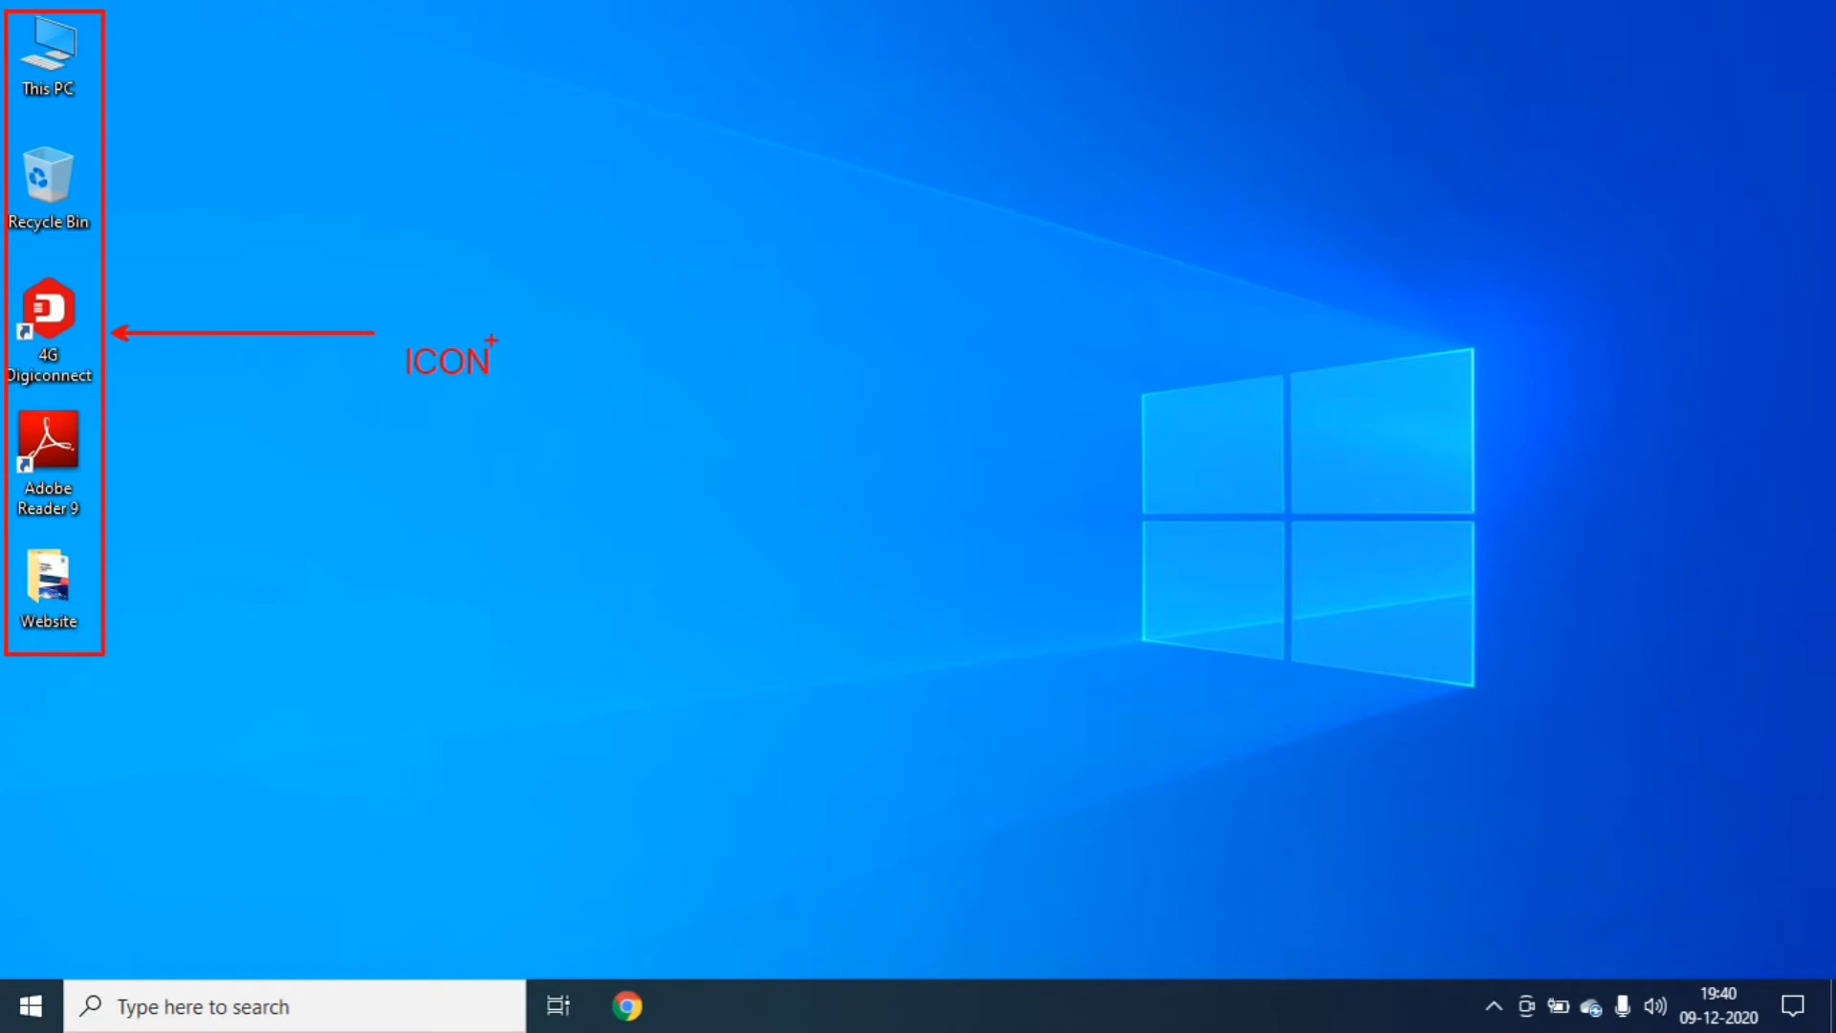
Step: Leave the annotation mode and add a desktop shortcut for Adobe Photoshop CS3 from the recently added apps
{"action": "key", "text": "Escape"}
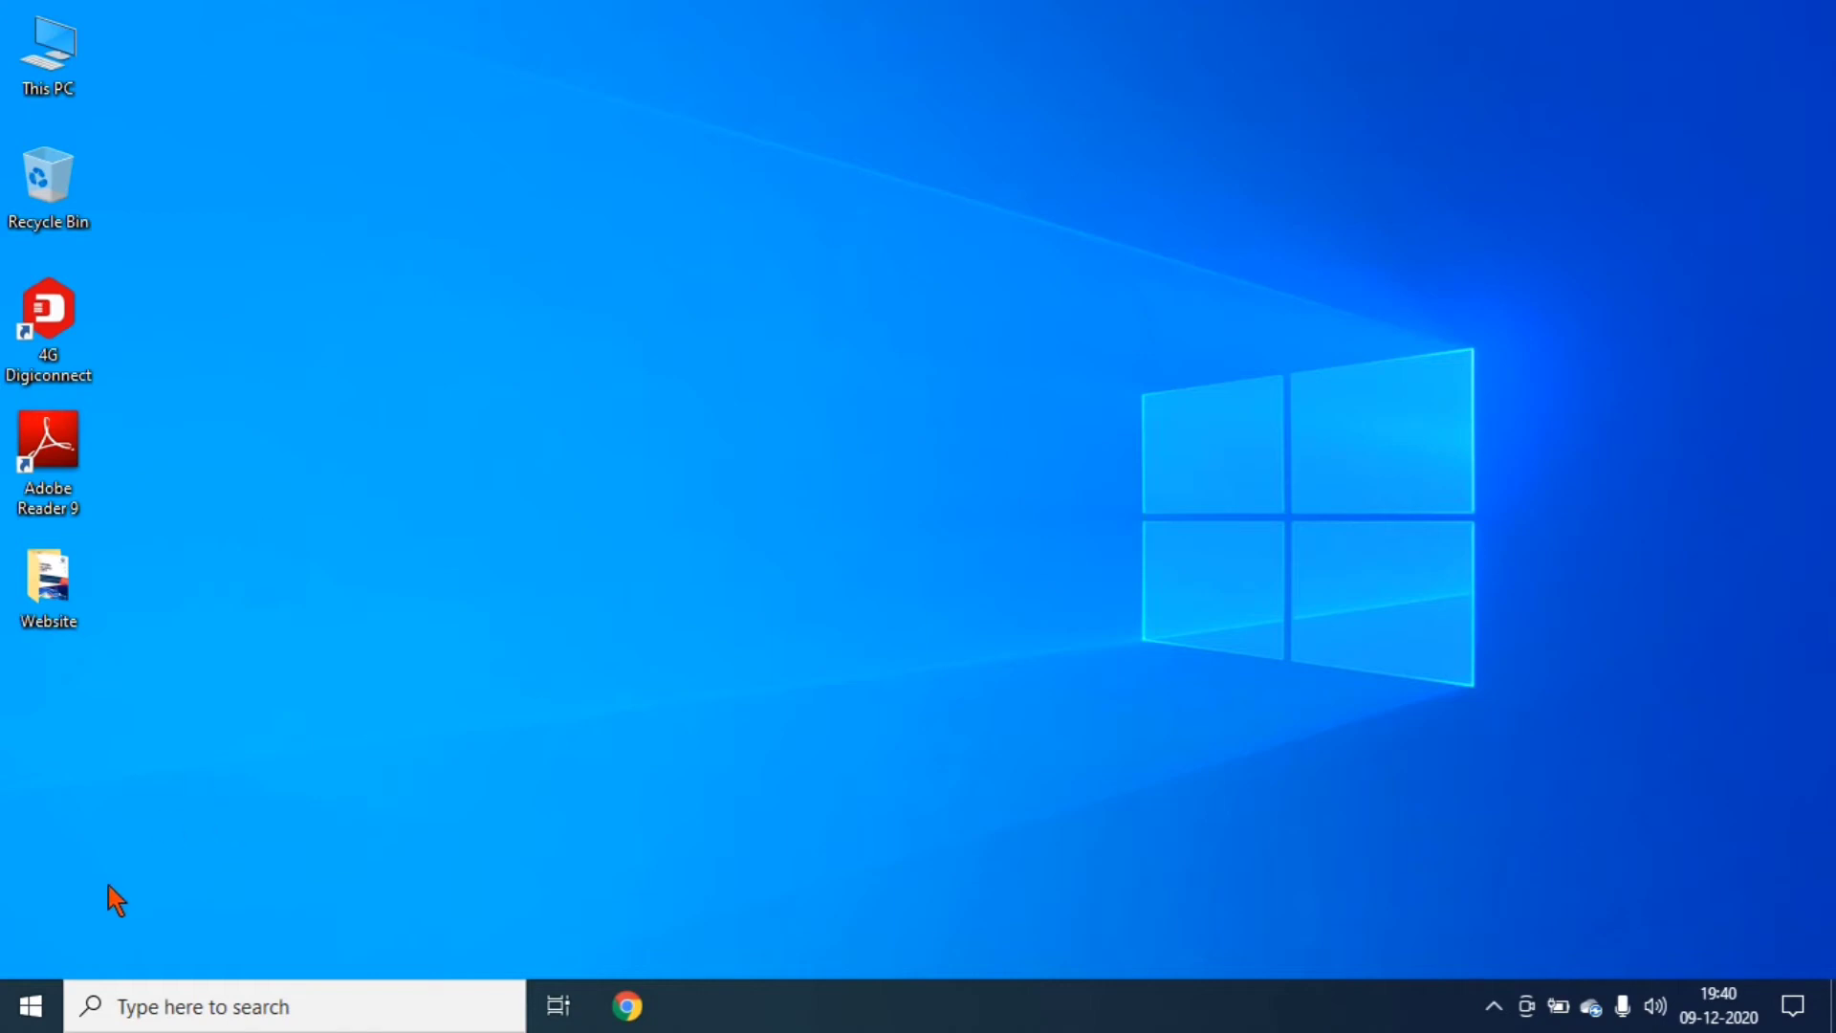
{"action": "left_click", "coordinate": [32, 1005]}
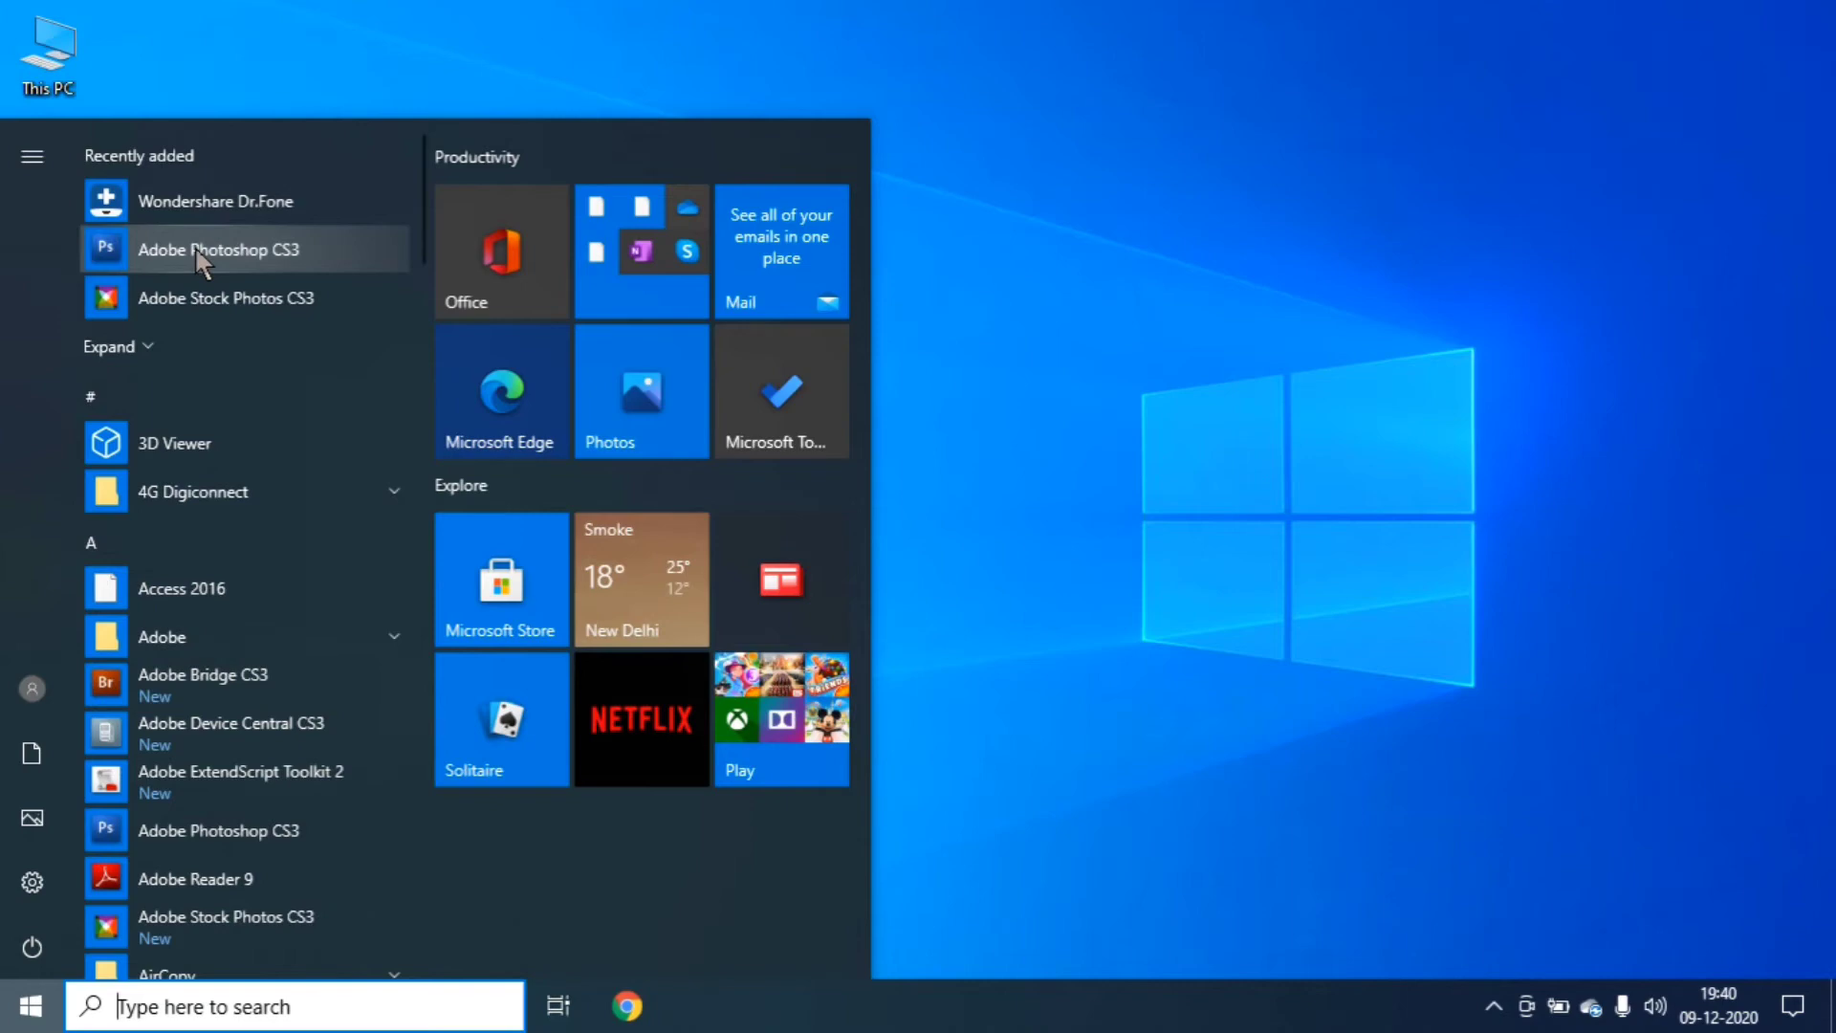
{"action": "left_click_drag", "start_coordinate": [197, 255], "coordinate": [1087, 299]}
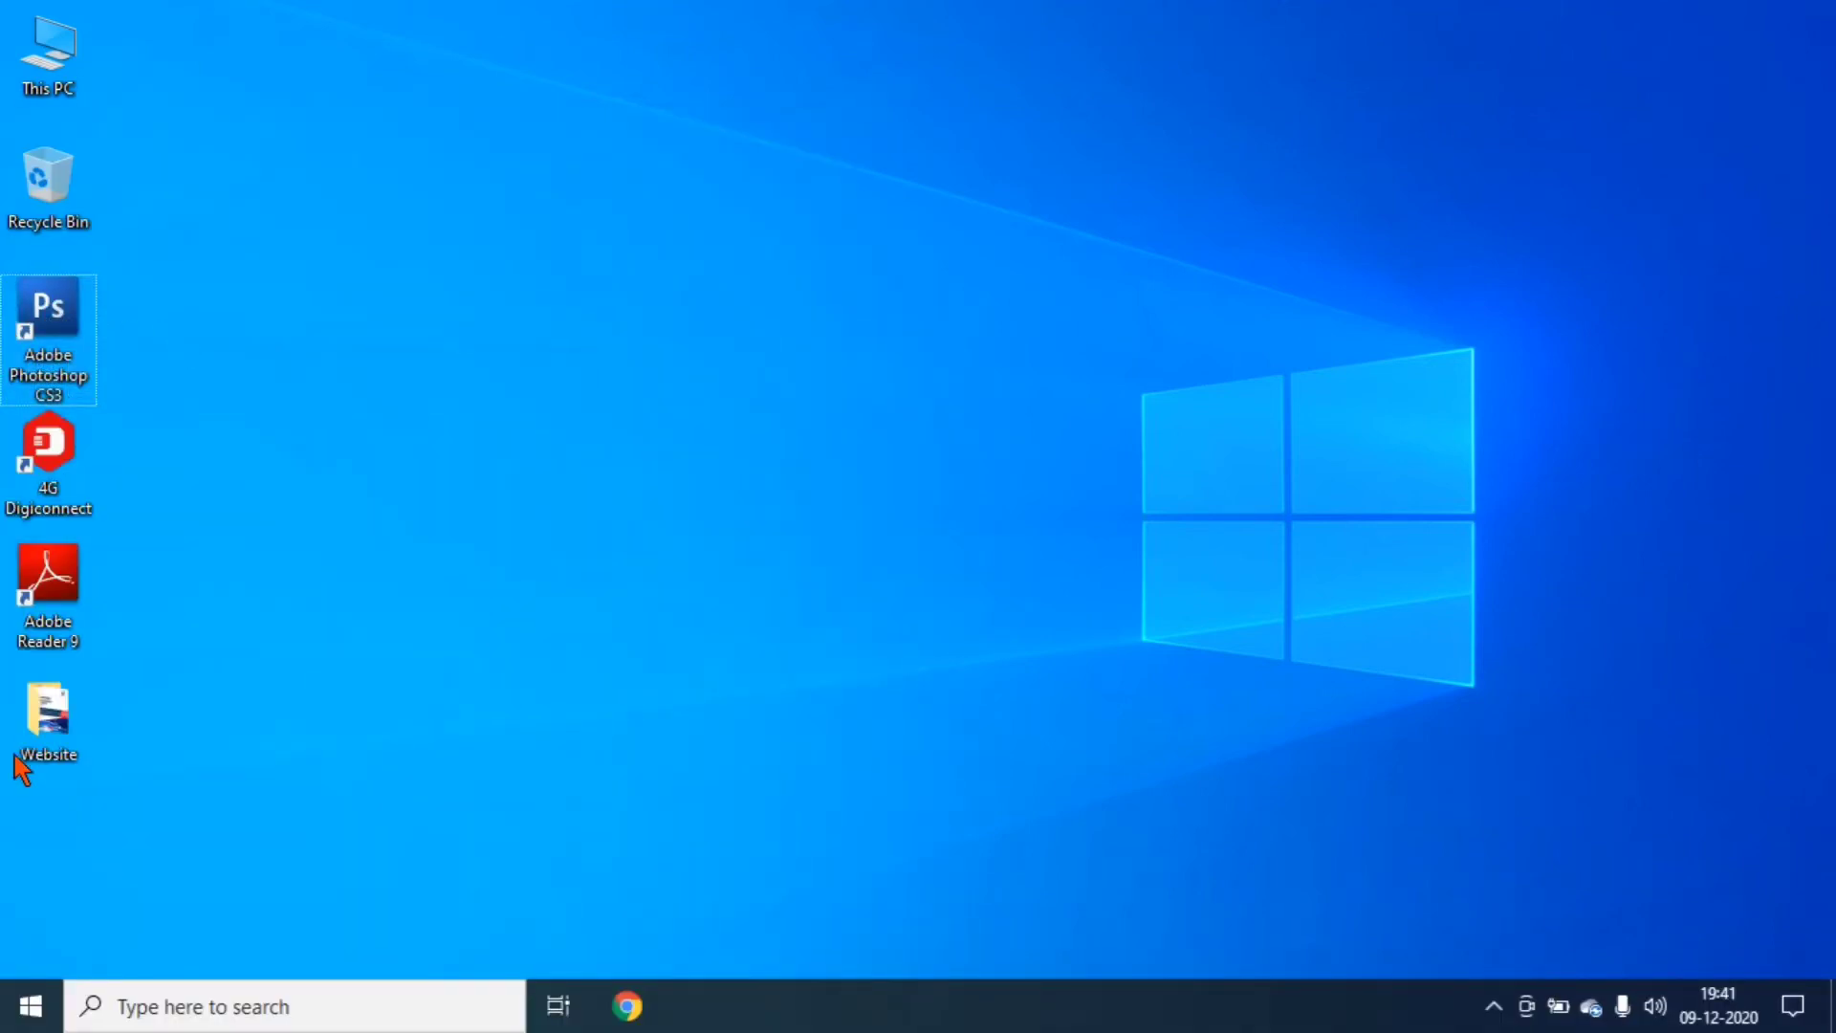
Step: Examine the additional options offered for Adobe Photoshop CS3 among the recently added apps, and return to the desktop
{"action": "left_click", "coordinate": [17, 1019]}
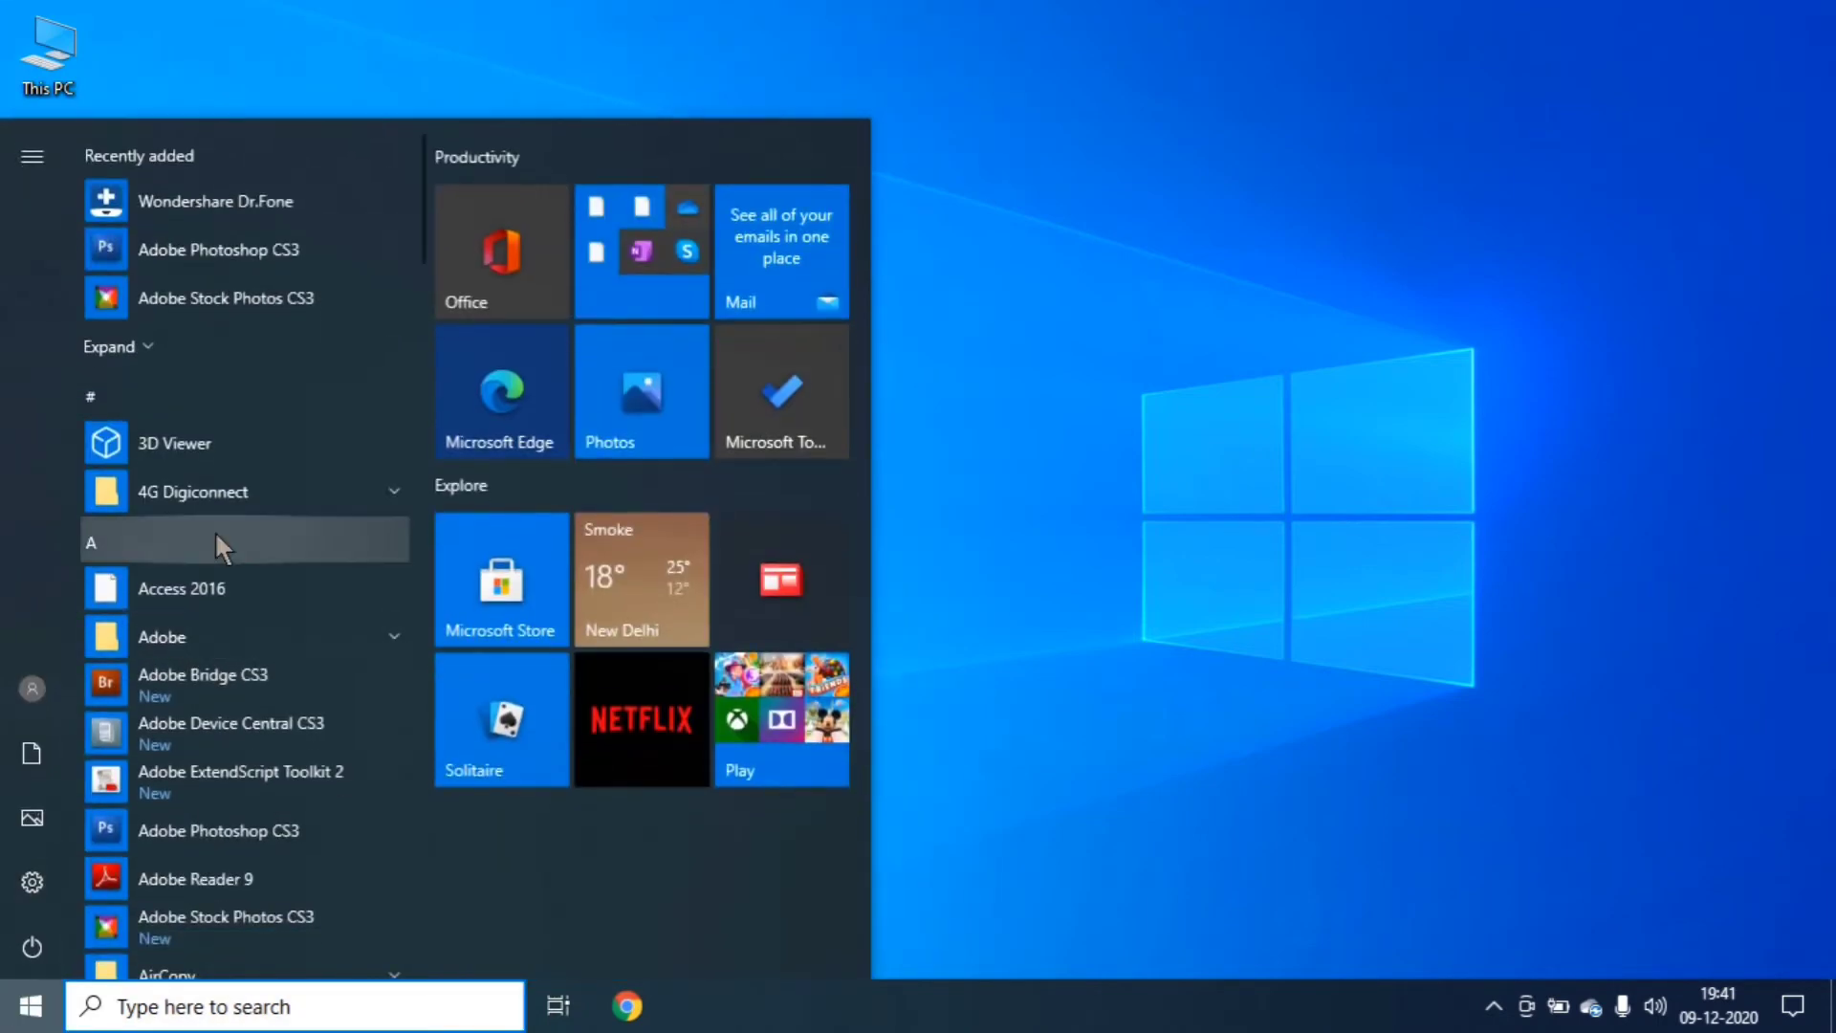
{"action": "right_click", "coordinate": [210, 256]}
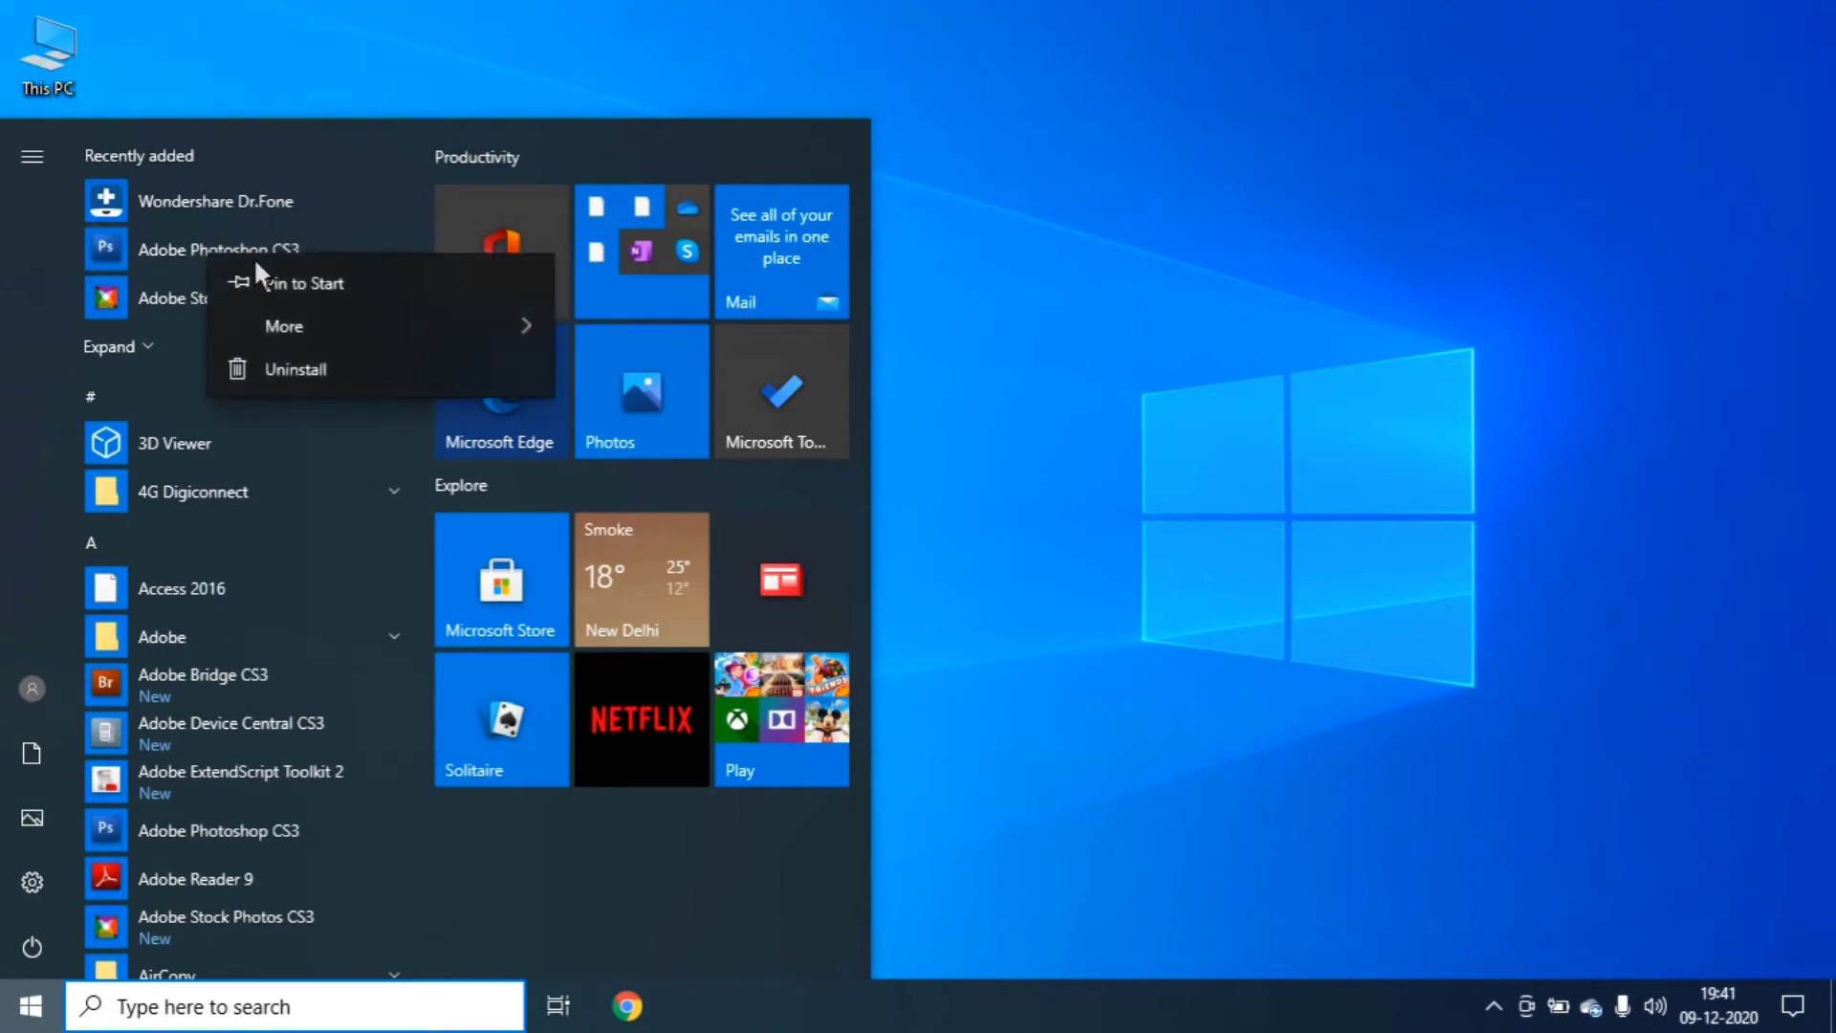
{"action": "mouse_move", "coordinate": [267, 323]}
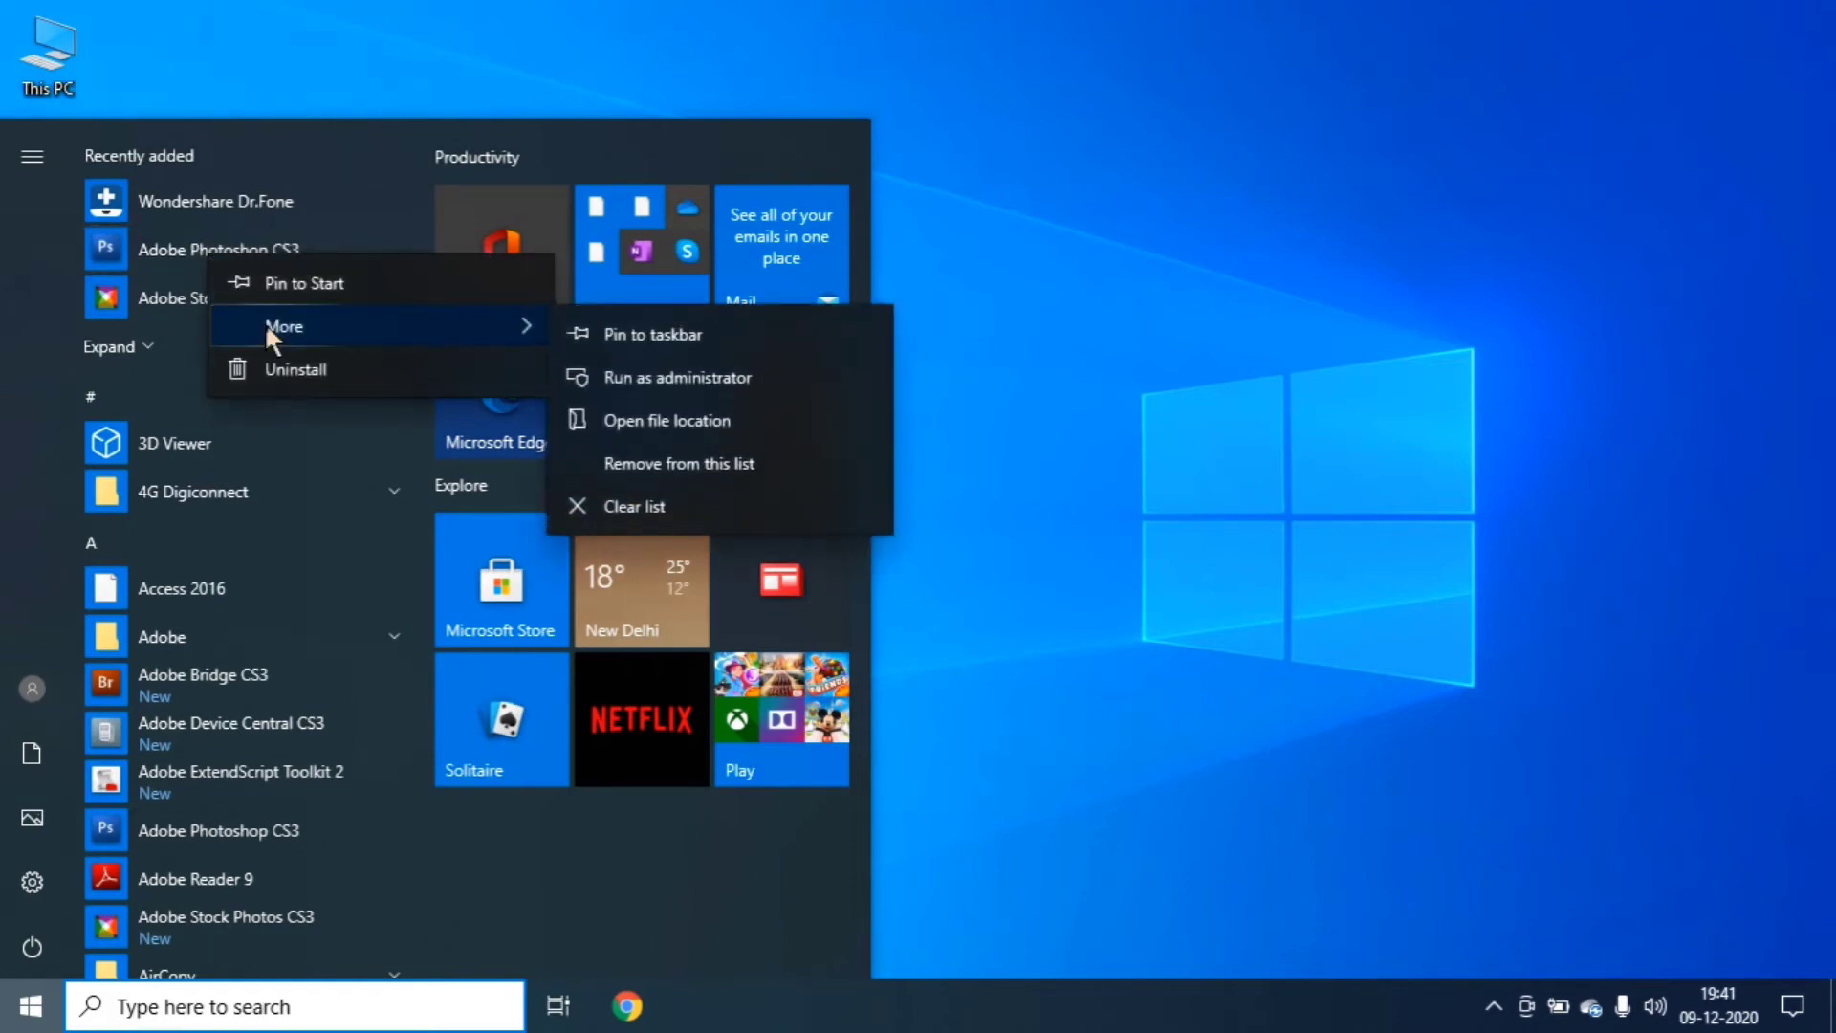
{"action": "left_click", "coordinate": [1138, 121]}
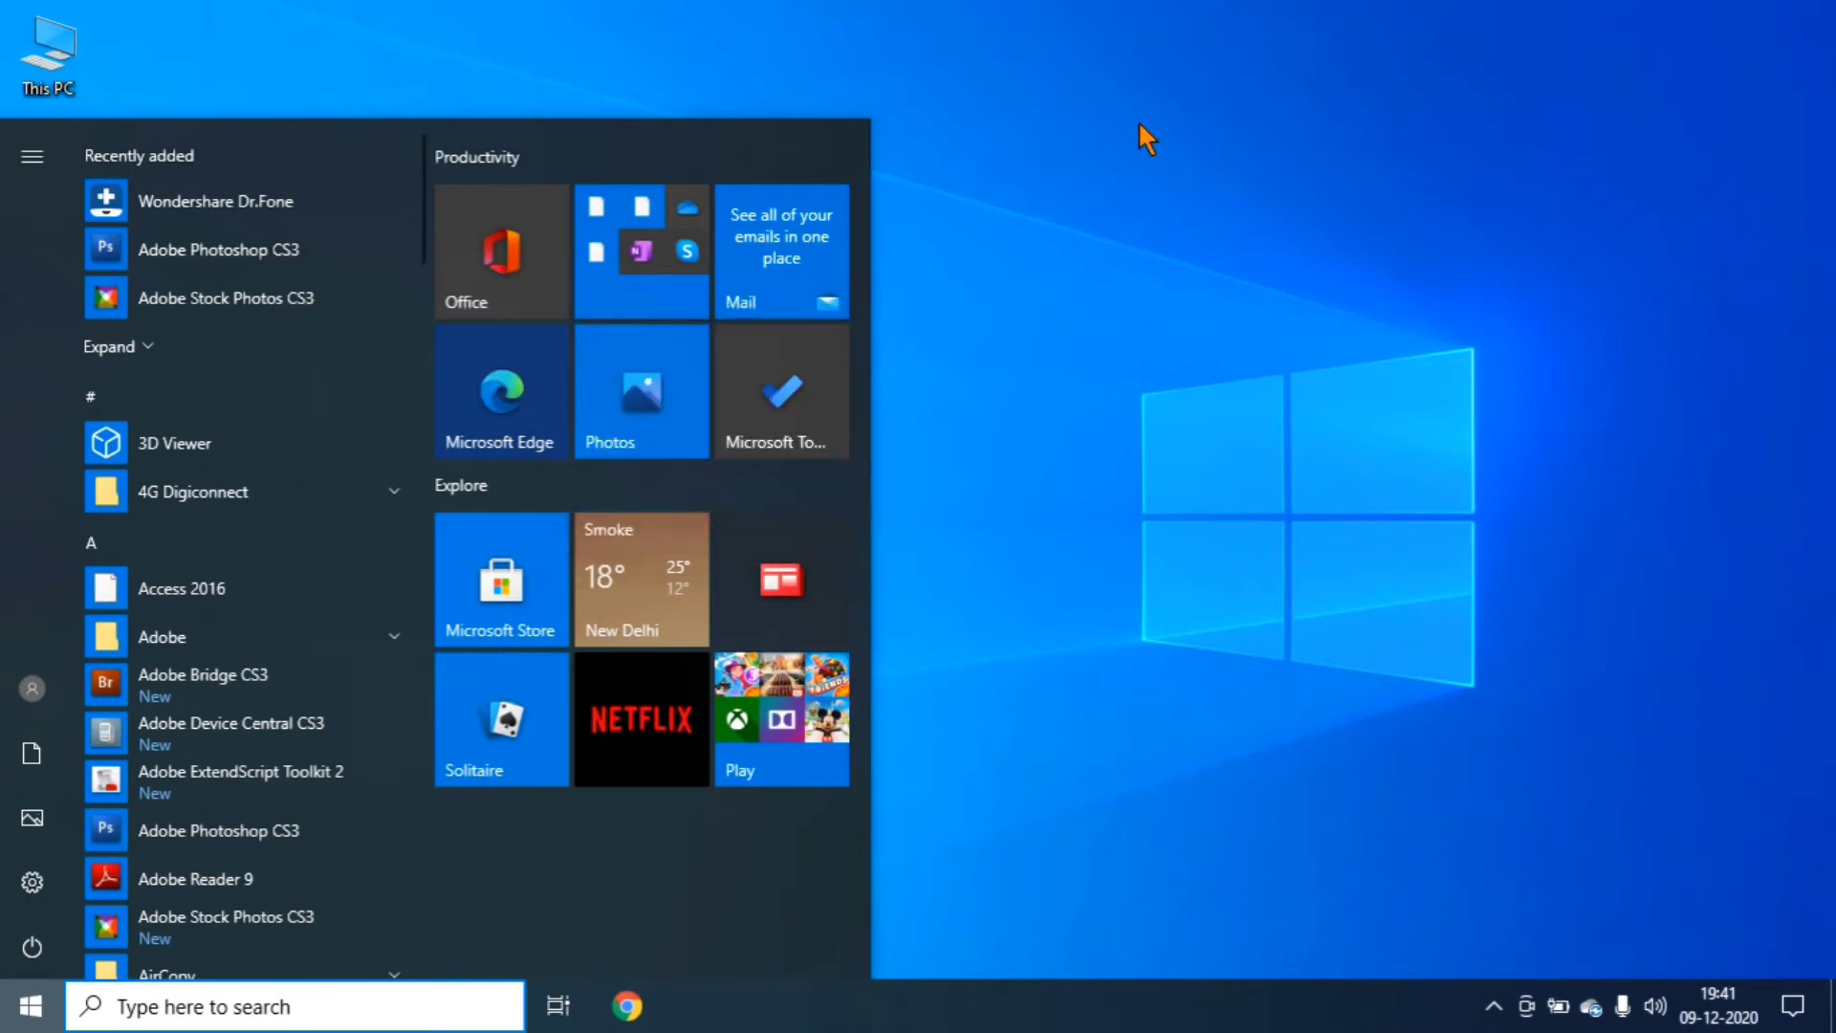
{"action": "left_click", "coordinate": [1138, 120]}
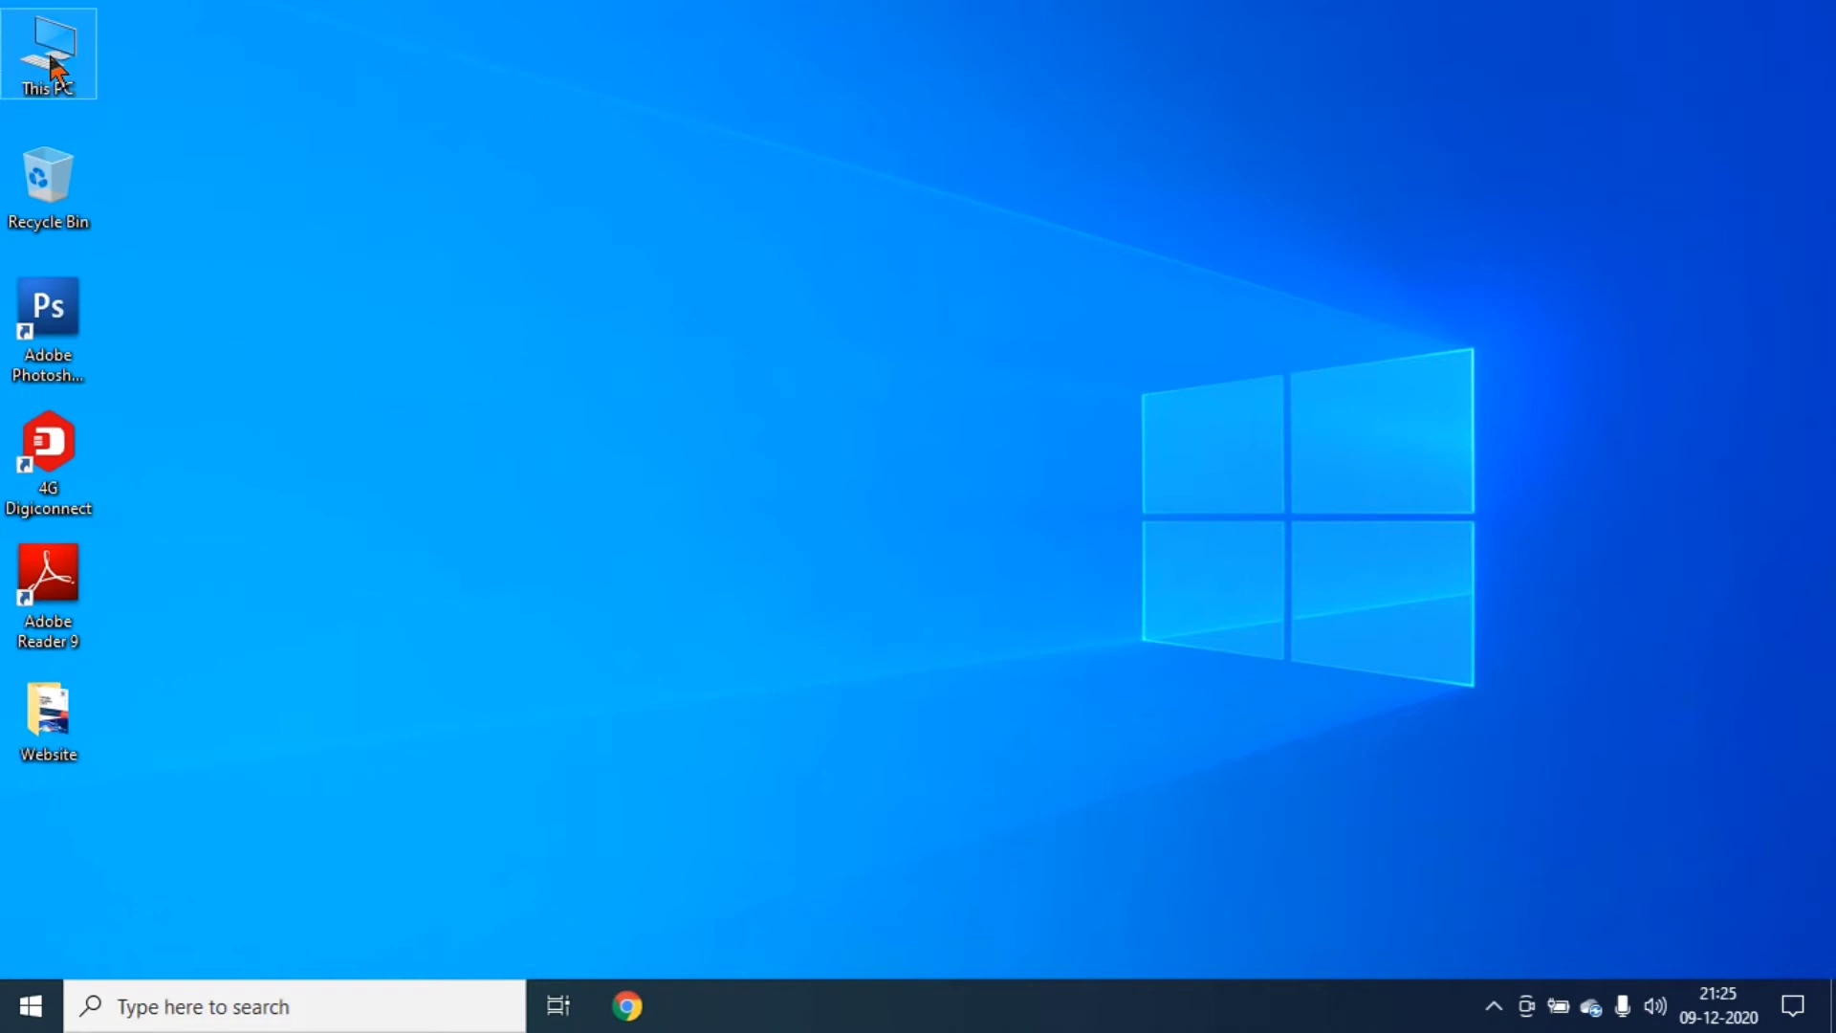
Step: Open This PC from the desktop and select the Documents, Videos and Downloads folders in turn
{"action": "right_click", "coordinate": [49, 59]}
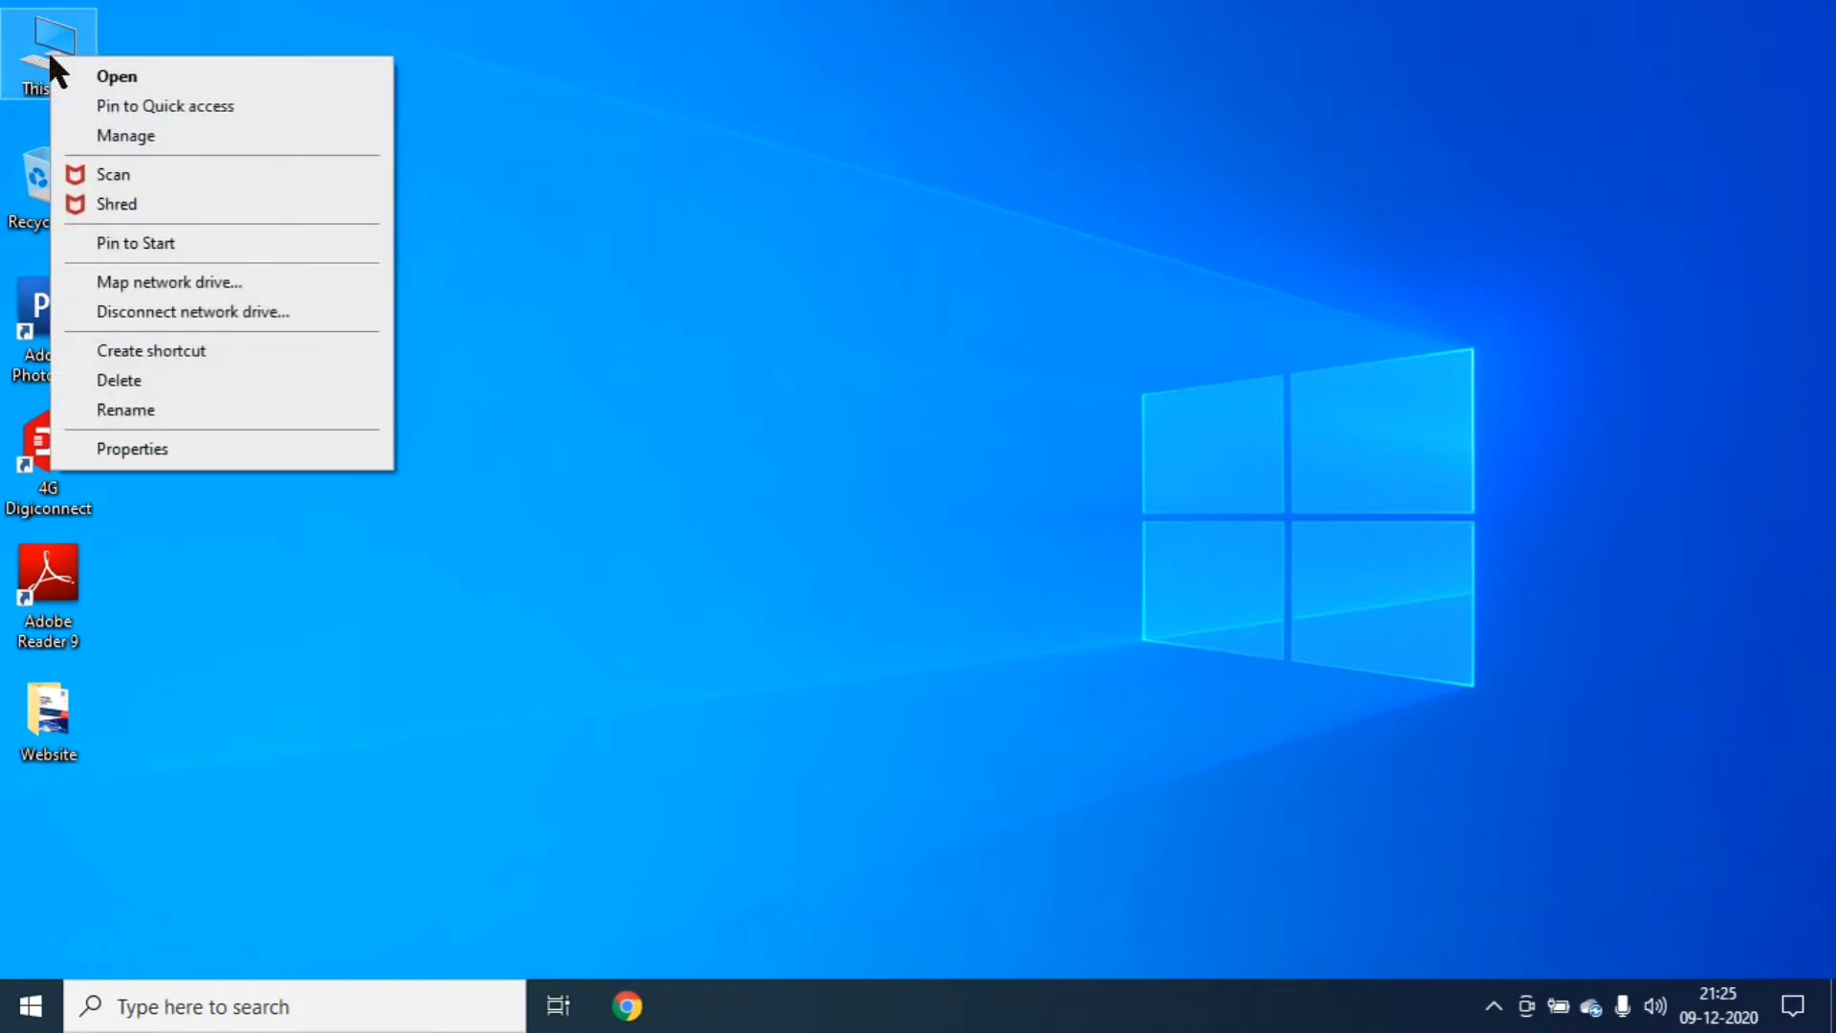
{"action": "left_click", "coordinate": [134, 68]}
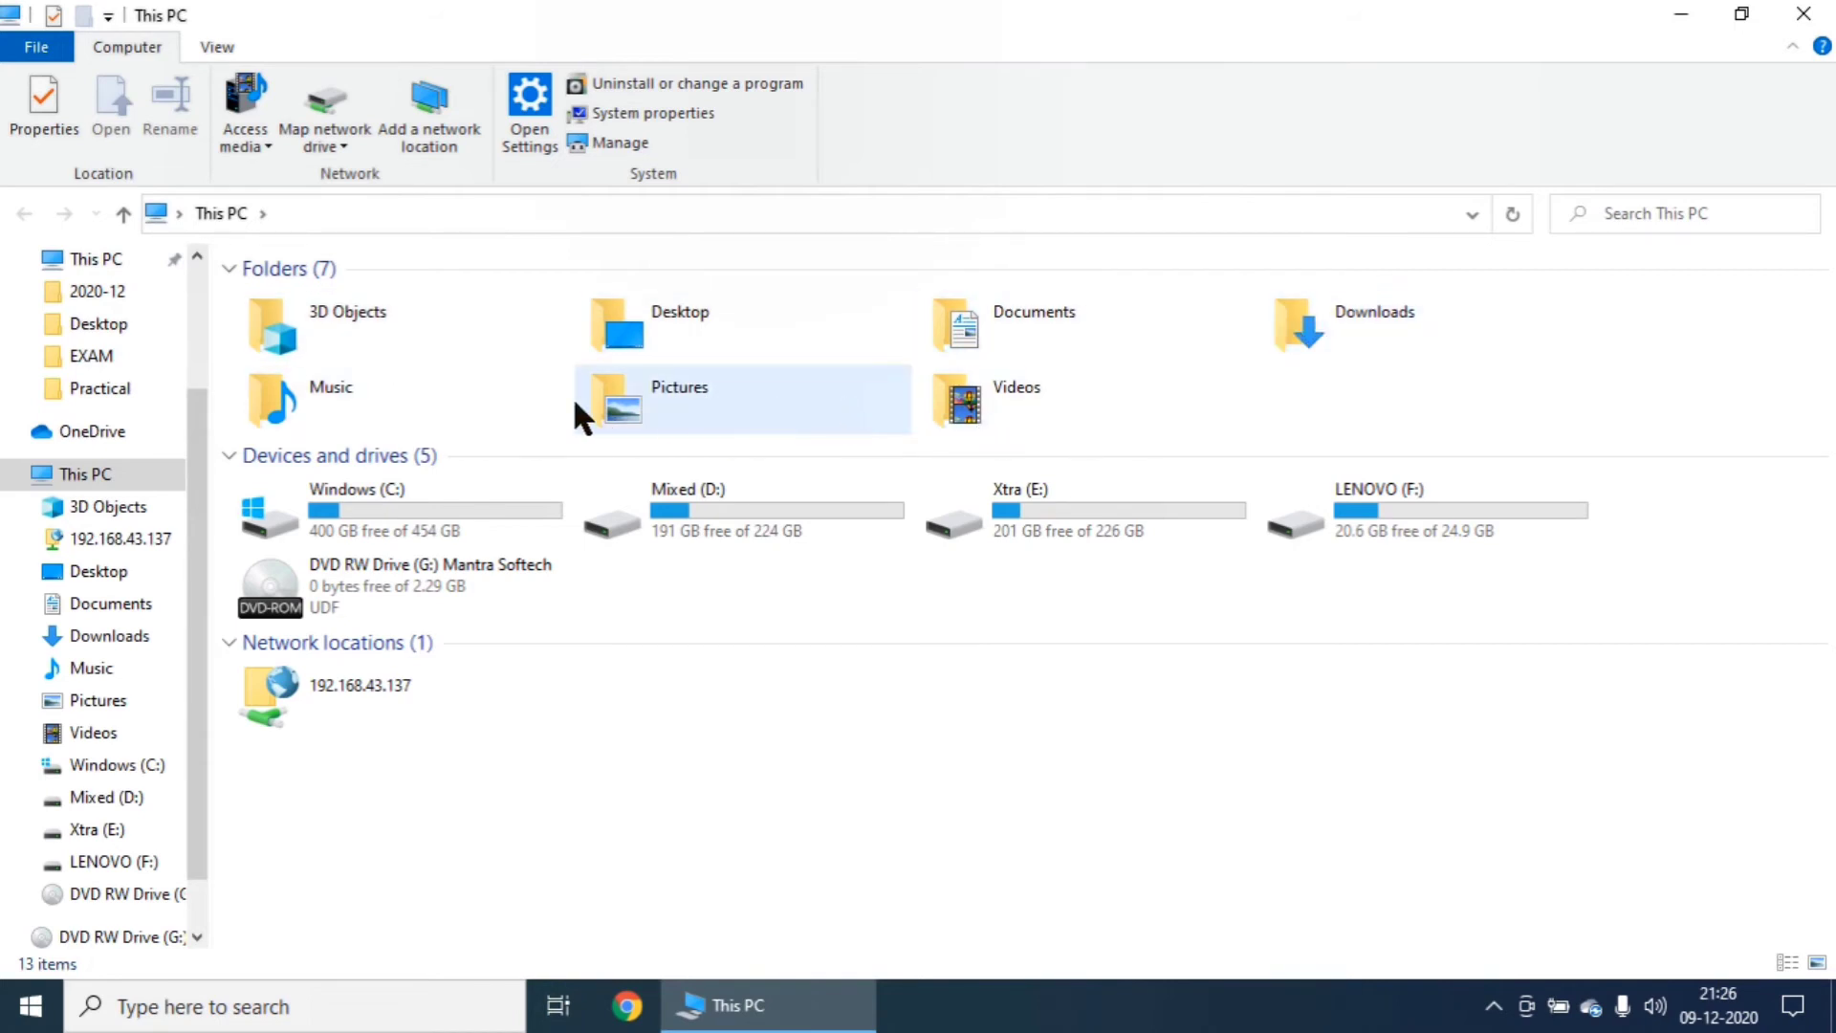
{"action": "left_click", "coordinate": [1048, 321]}
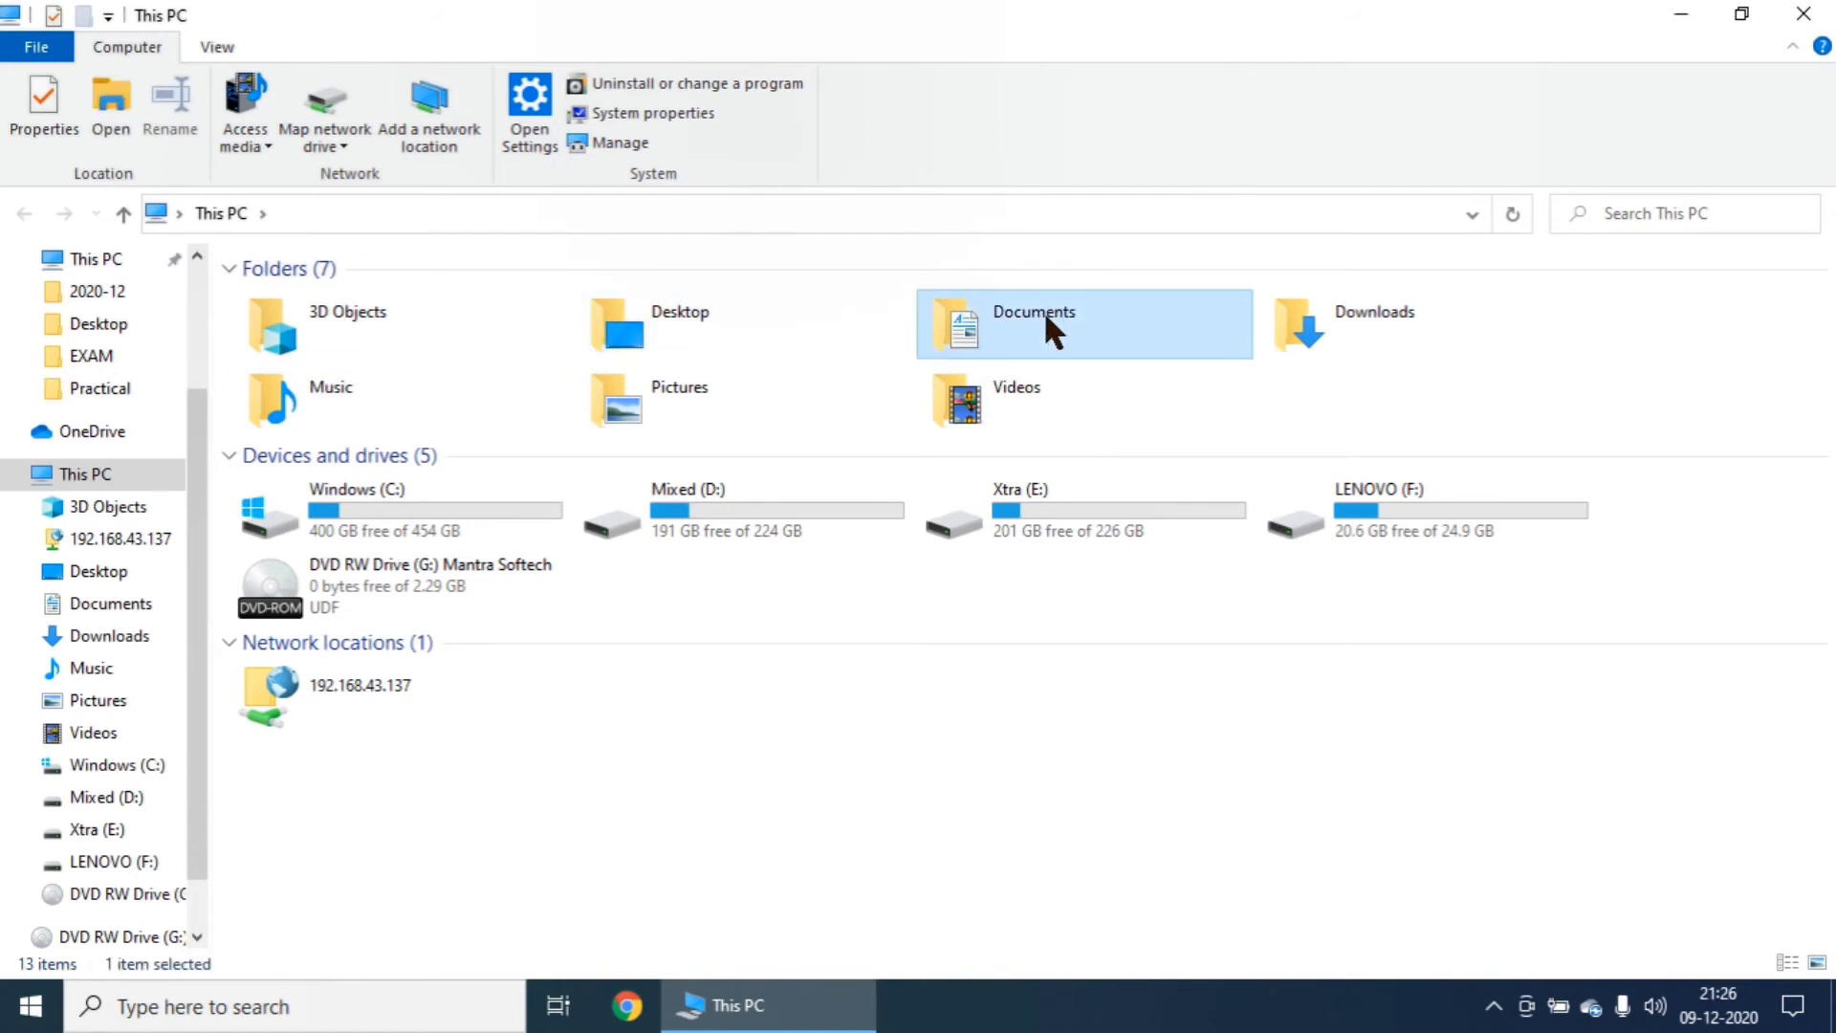
{"action": "left_click", "coordinate": [982, 409]}
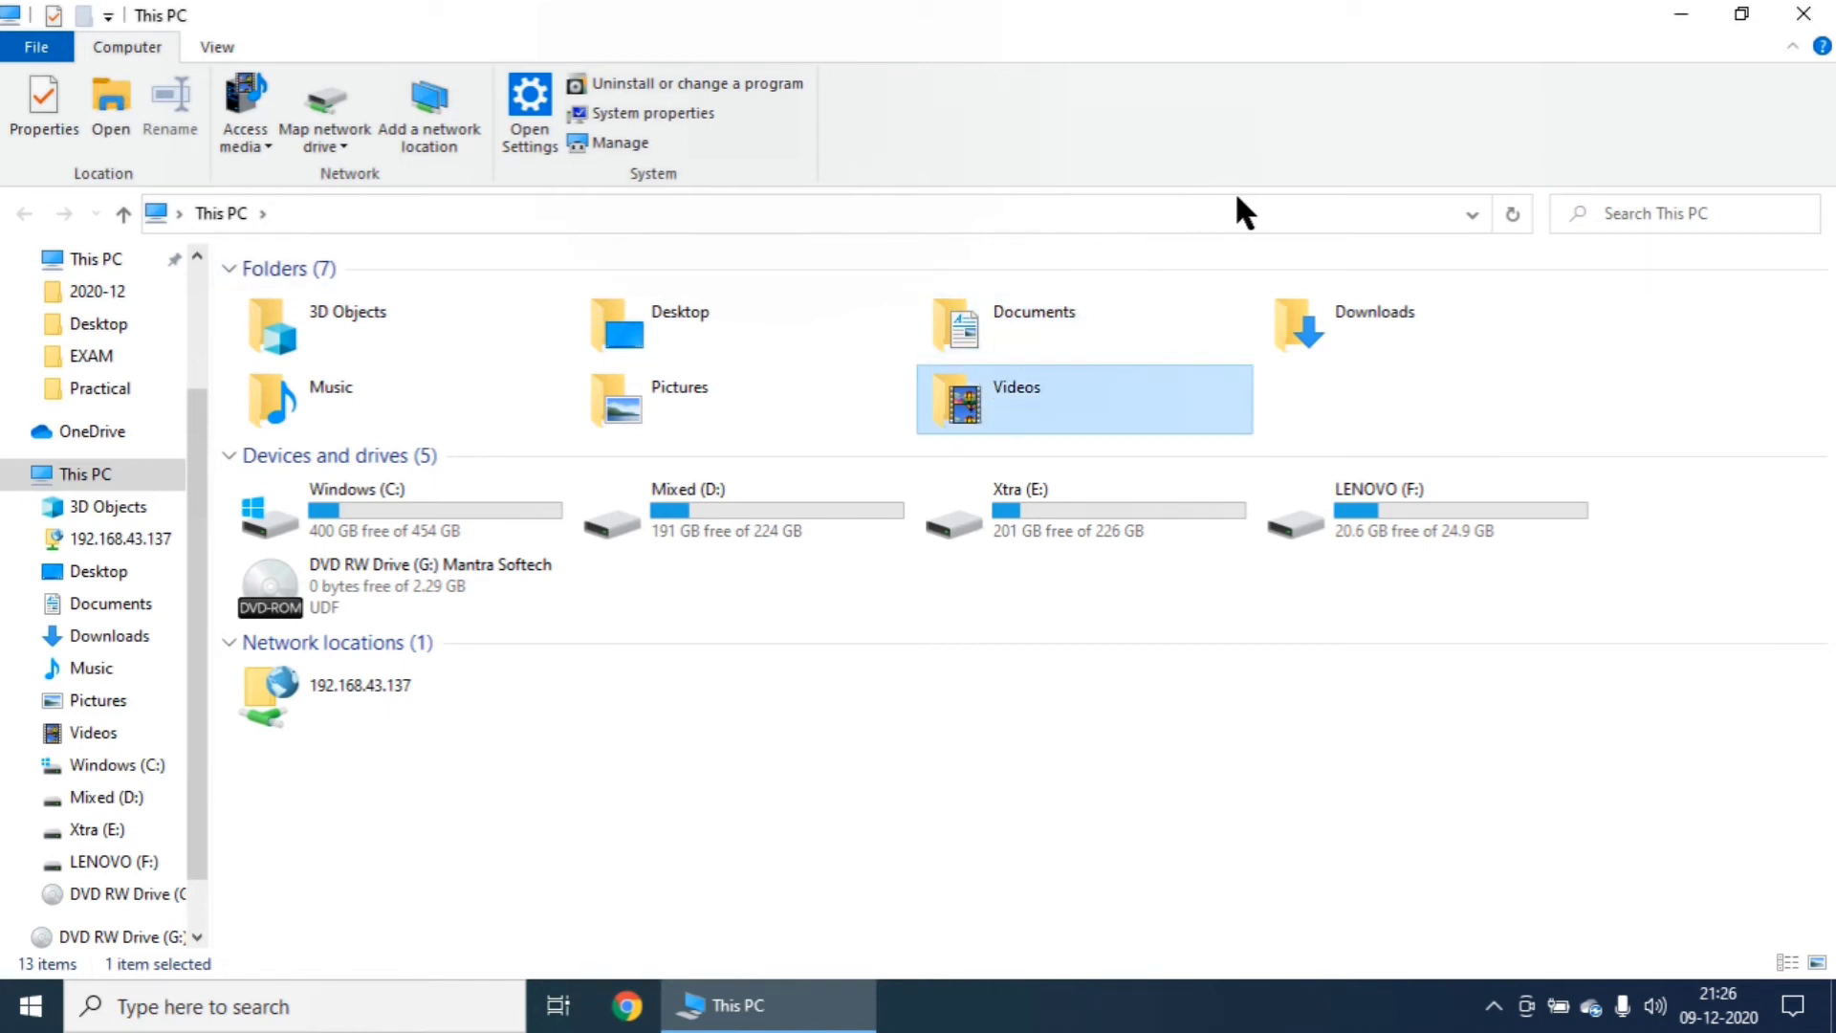
{"action": "left_click", "coordinate": [1334, 336]}
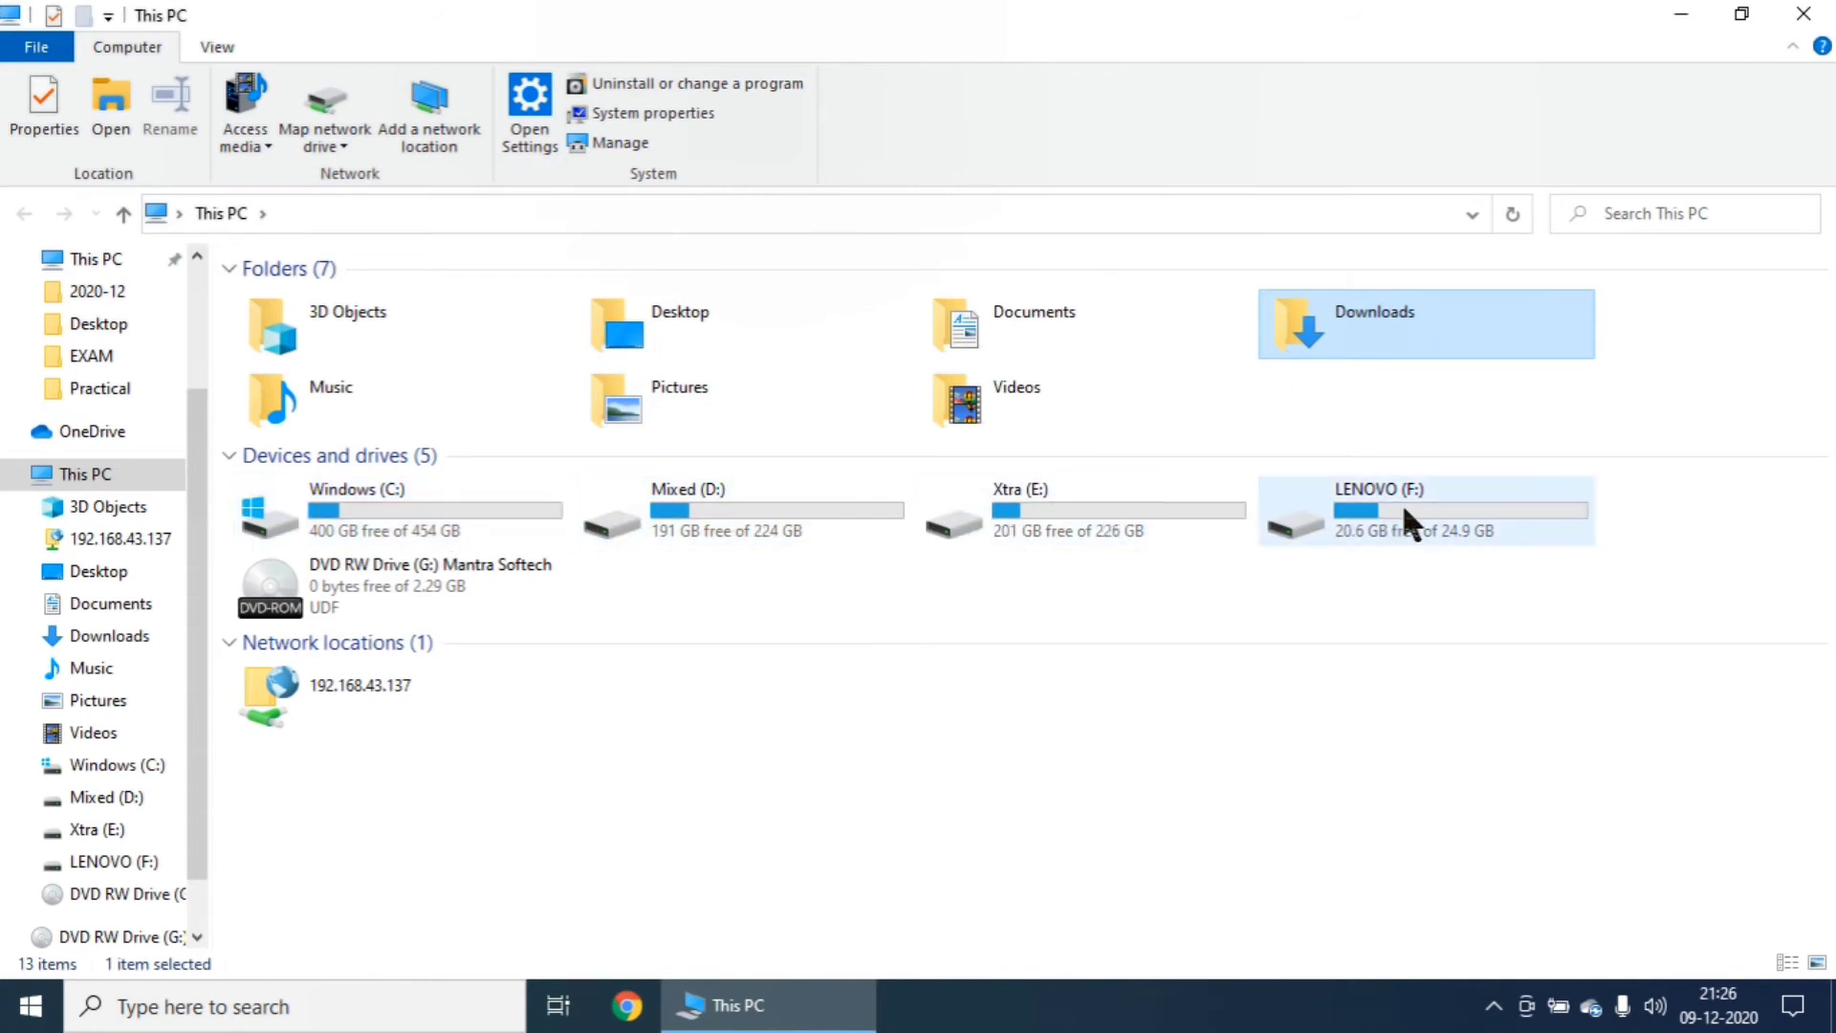
{"action": "mouse_move", "coordinate": [473, 507]}
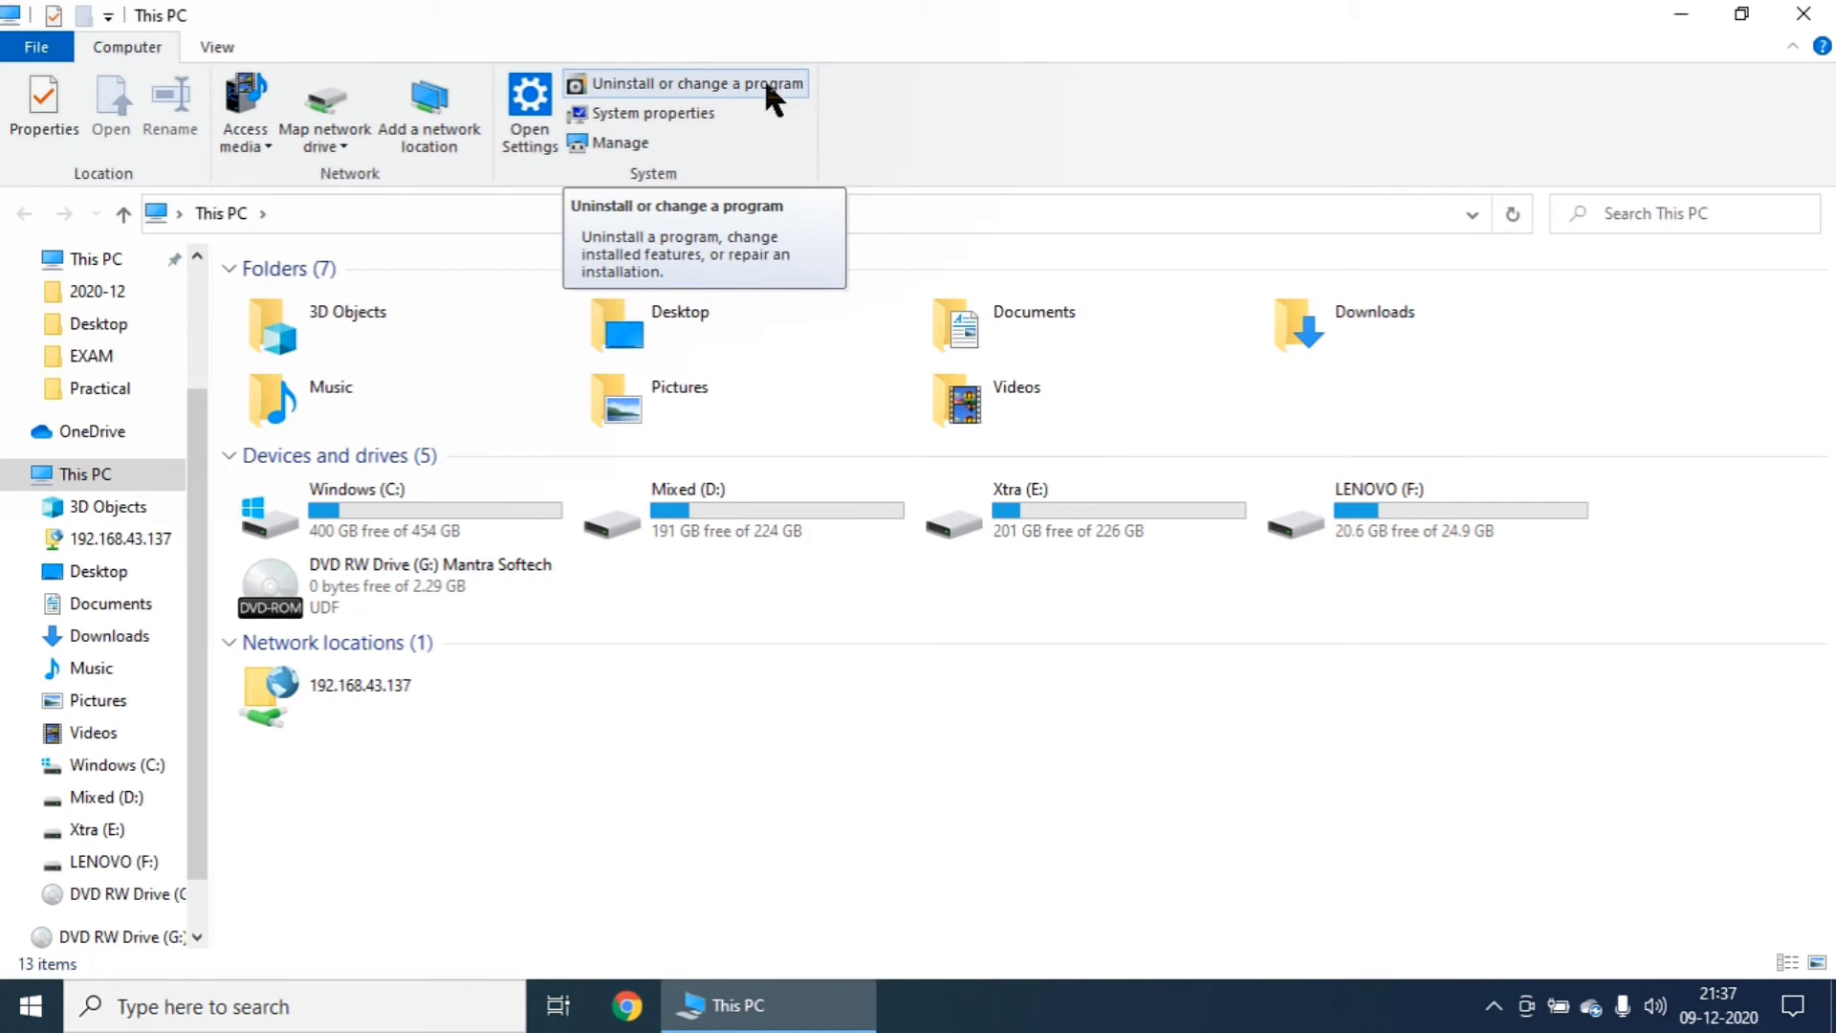
Step: Open the system properties from This PC, examine the device and Windows specifications, and close Settings
{"action": "left_click", "coordinate": [627, 113]}
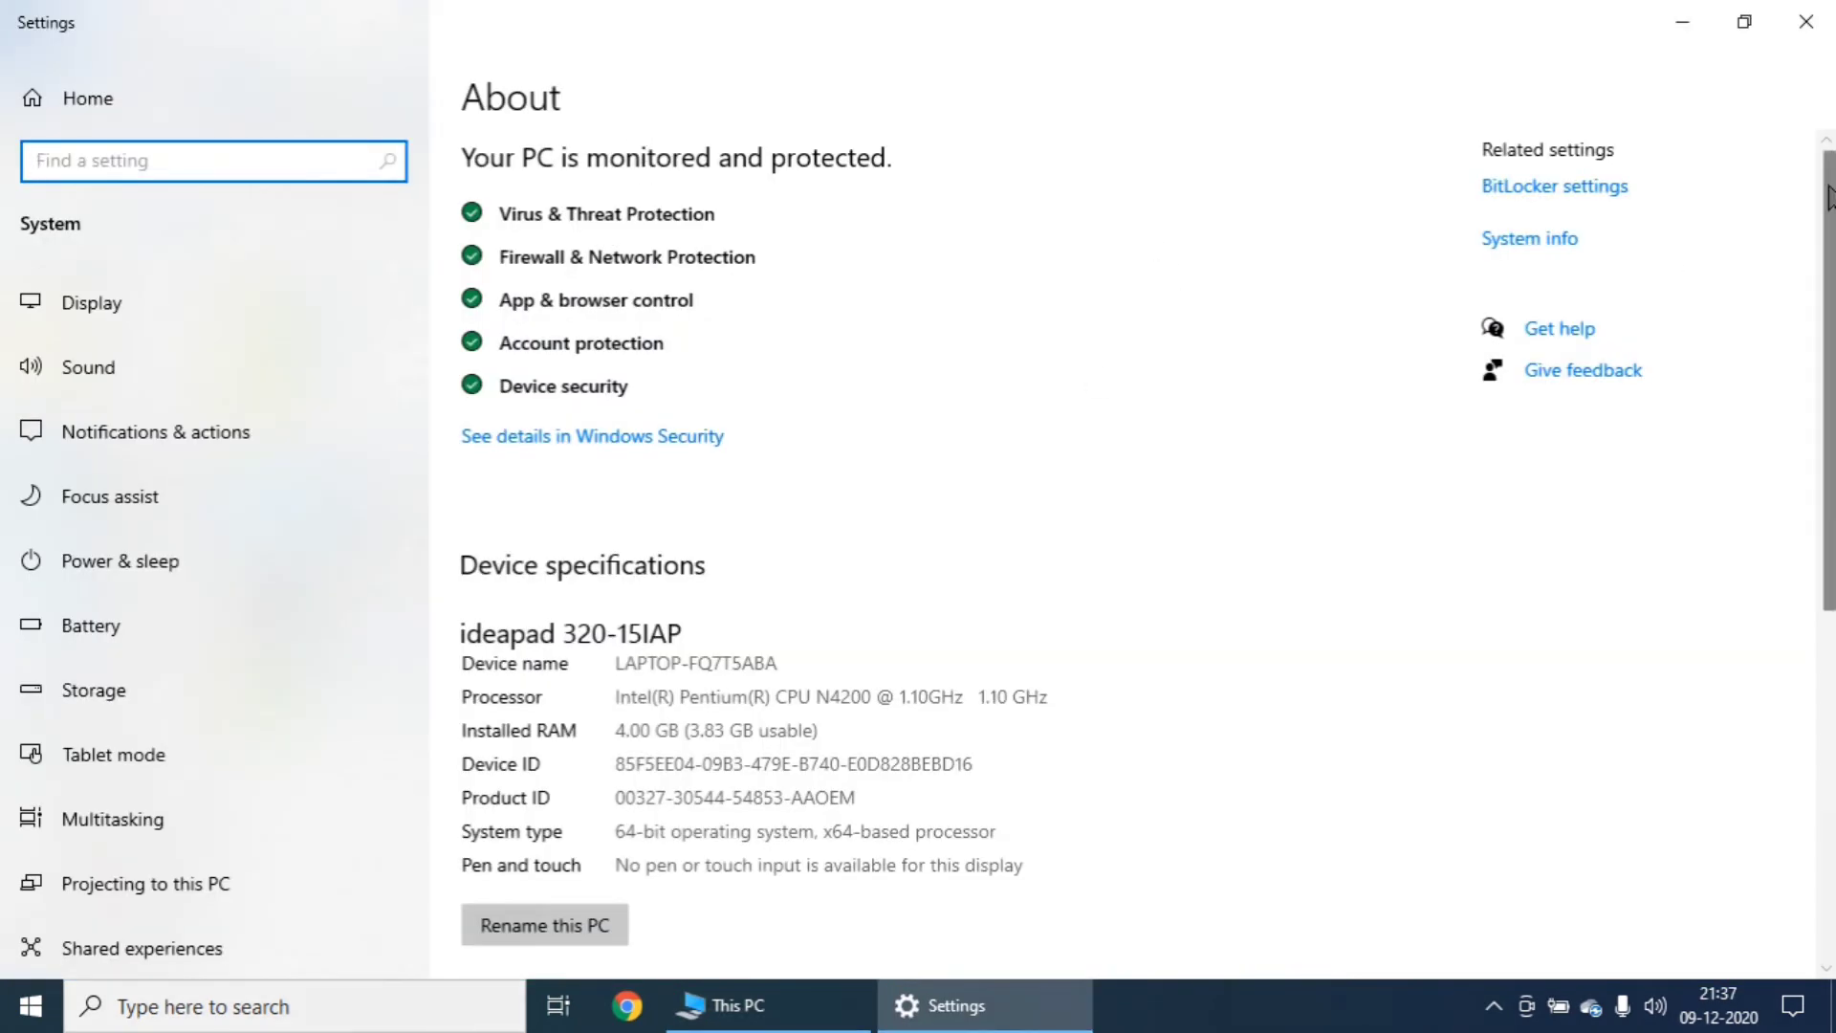
{"action": "left_click_drag", "start_coordinate": [1829, 197], "coordinate": [1796, 368]}
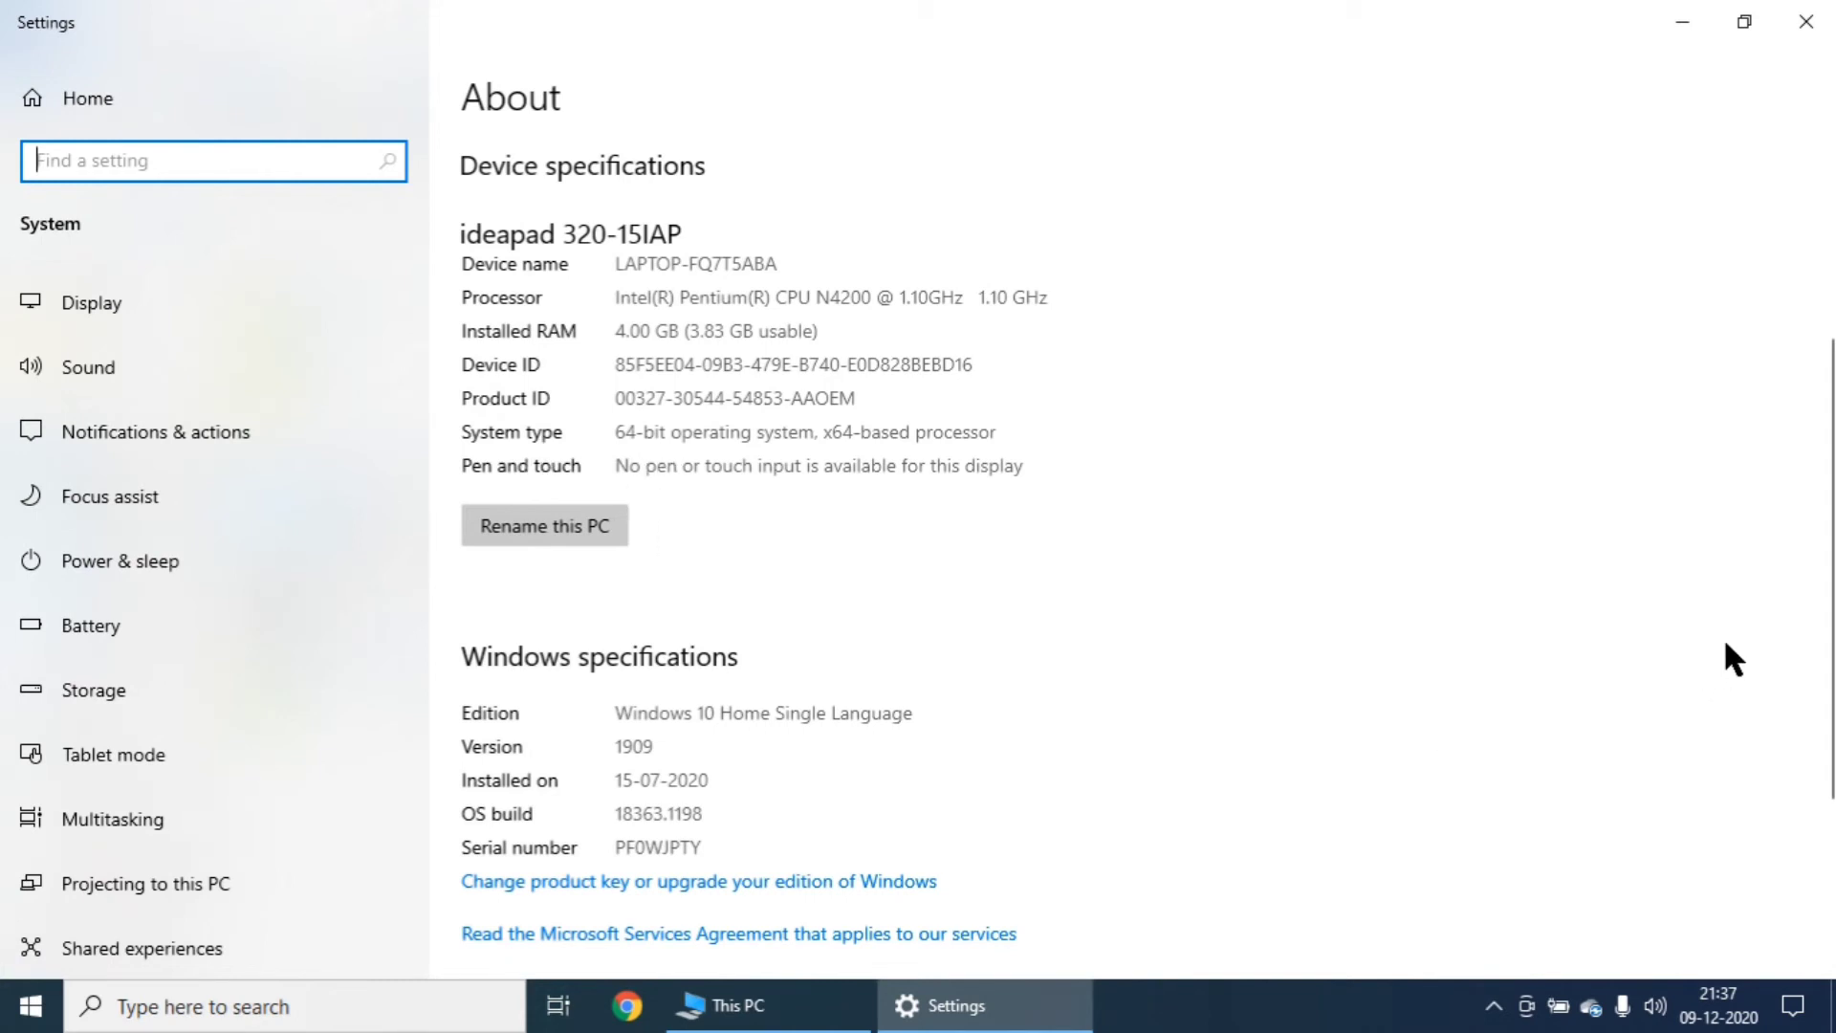
{"action": "scroll", "coordinate": [1822, 559], "scroll_direction": "down", "scroll_amount": 3}
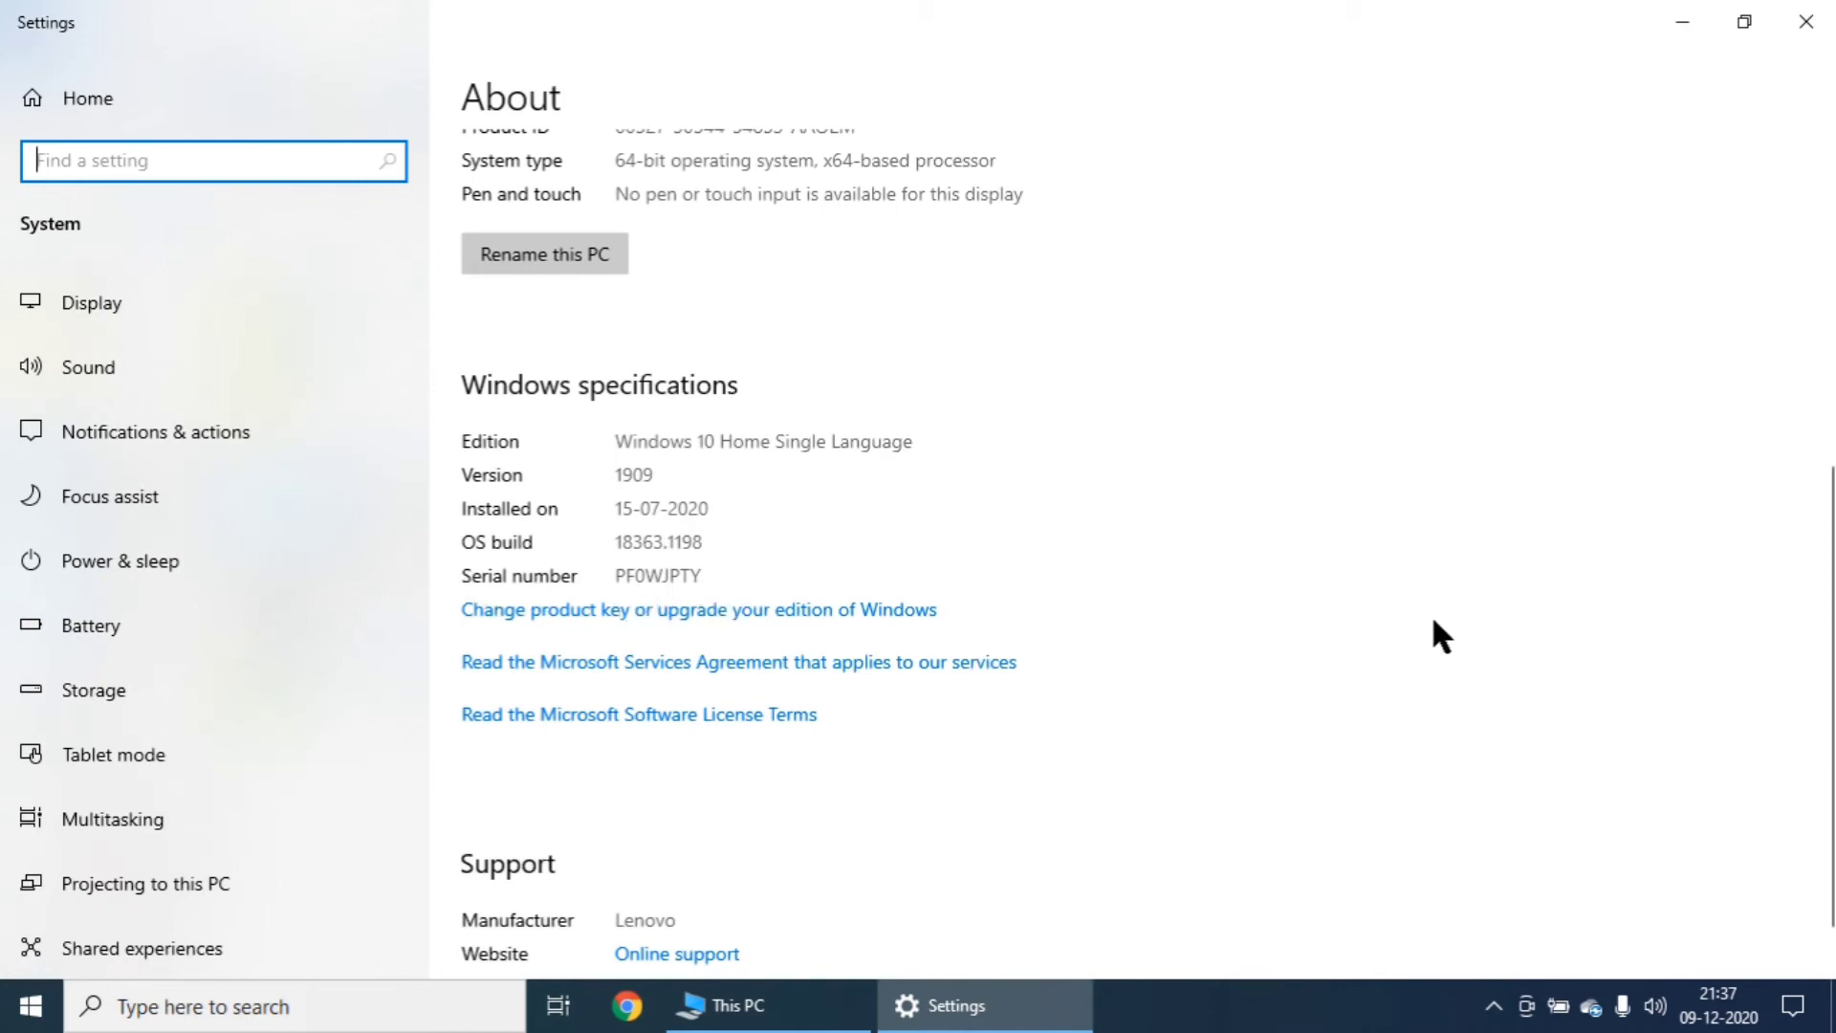
{"action": "scroll", "coordinate": [1830, 110], "scroll_direction": "up", "scroll_amount": 7}
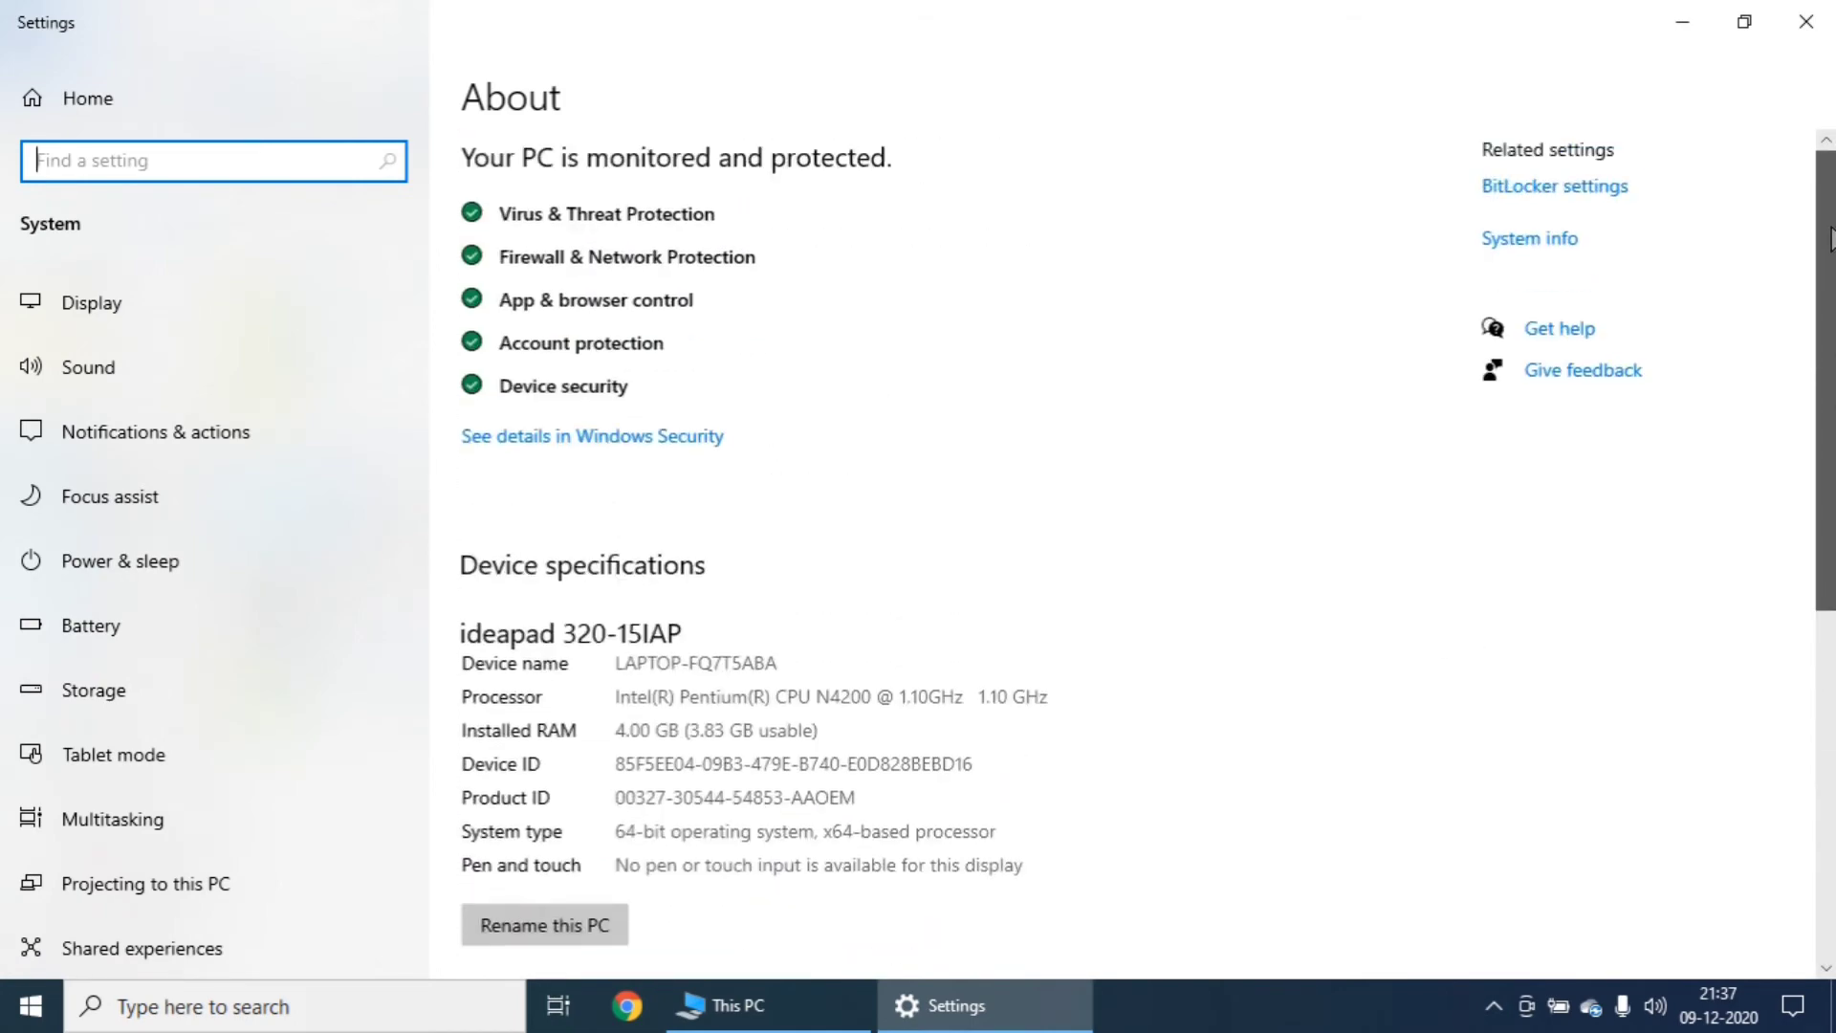
{"action": "left_click", "coordinate": [1805, 21]}
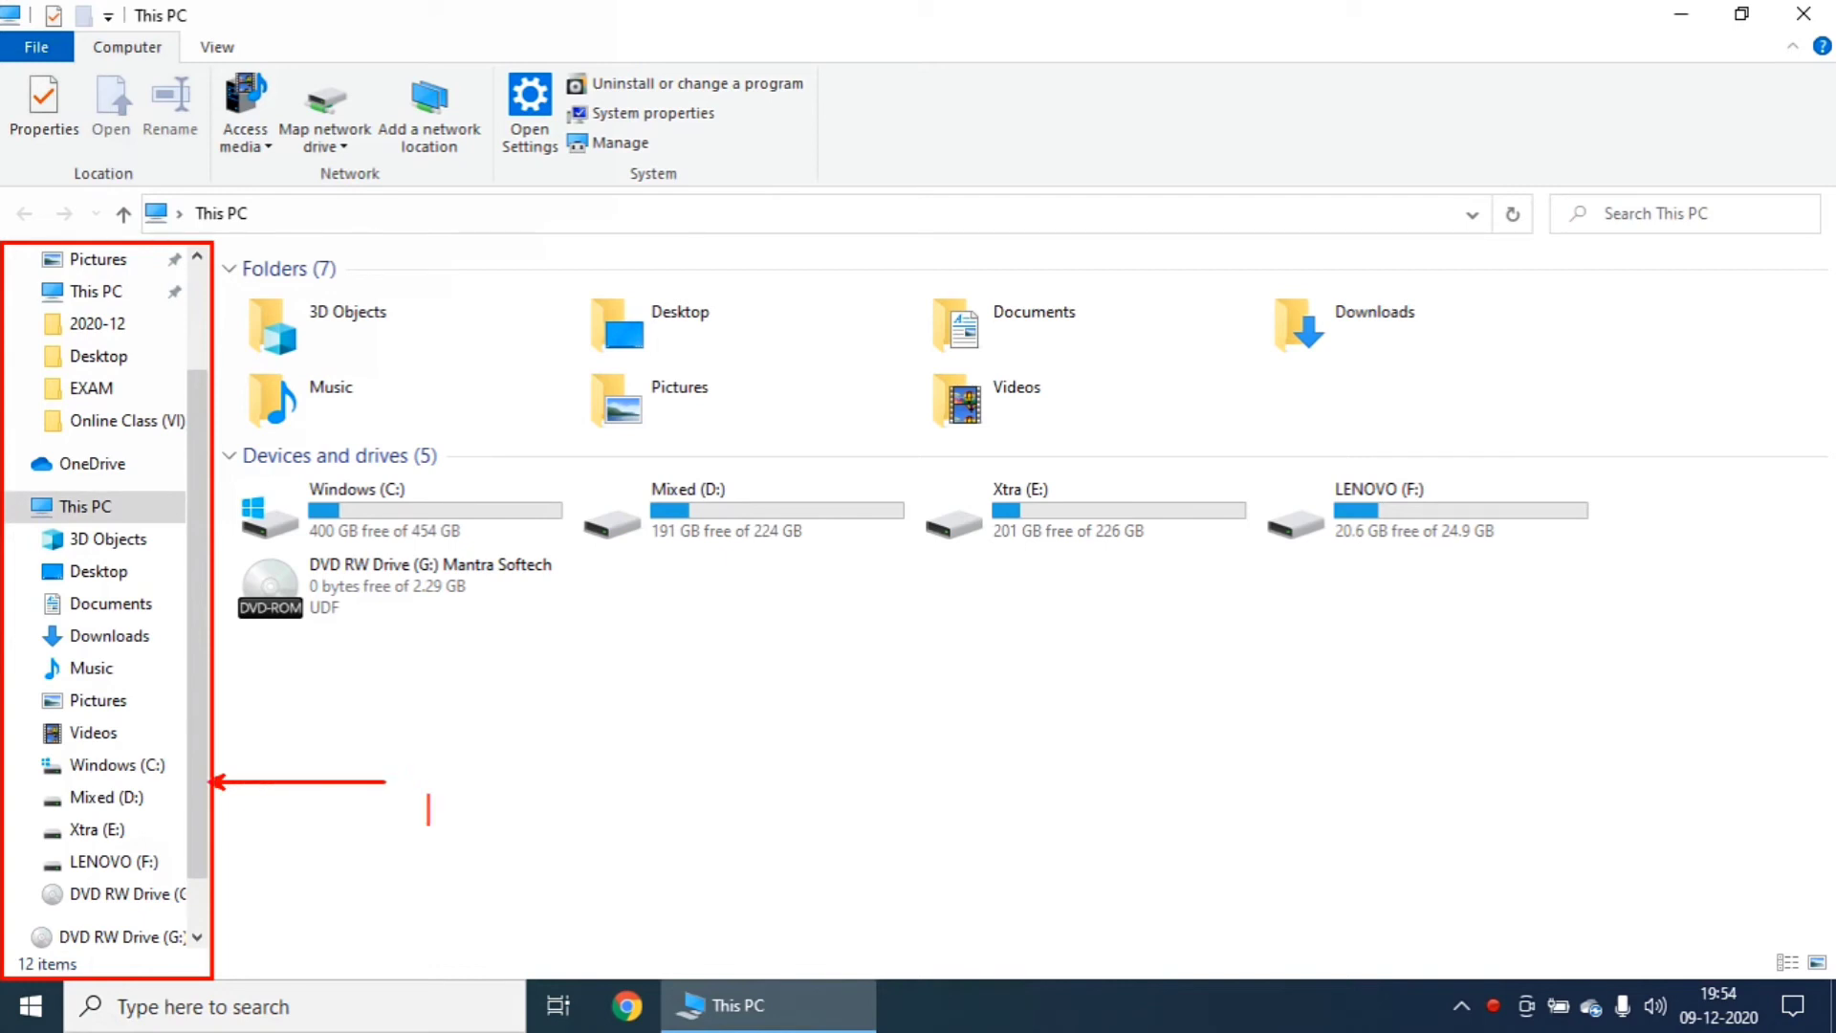
Step: Label the arrow at the outlined folder tree in This PC "navigation pane" and leave the annotation mode
{"action": "type", "text": "navigation pane"}
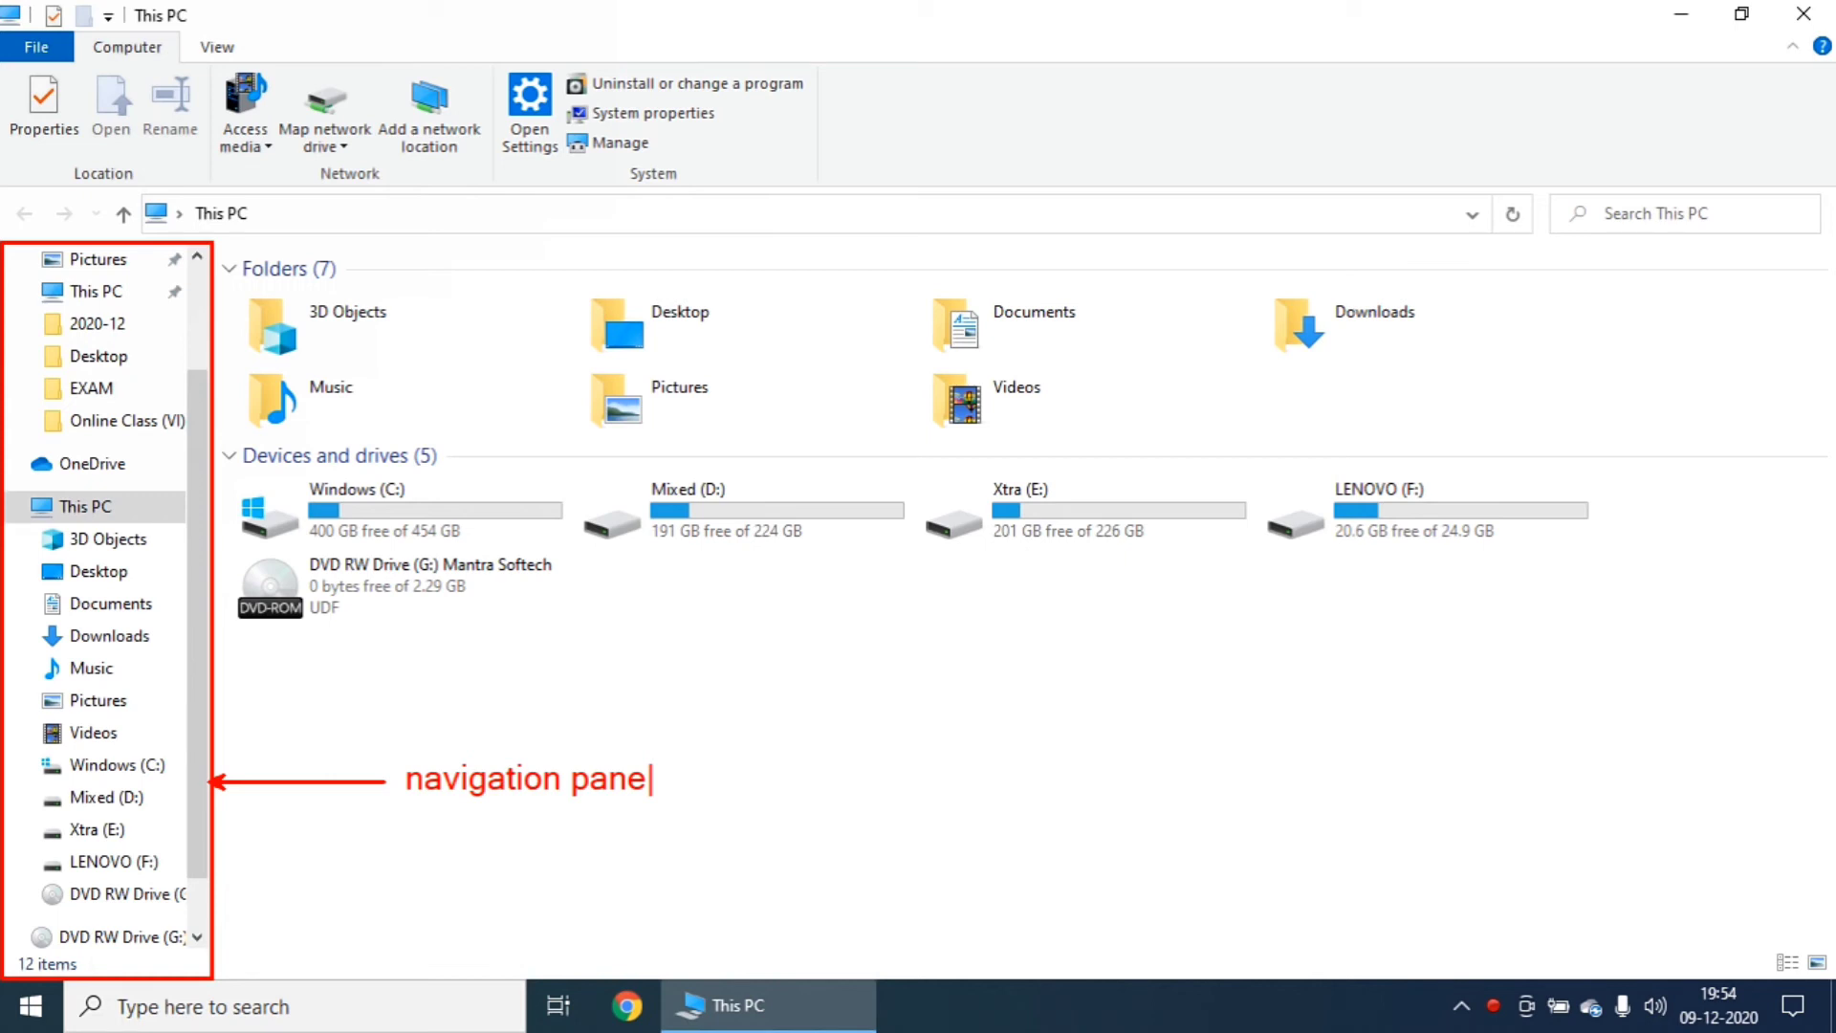
{"action": "key", "text": "Escape"}
{"action": "key", "text": "Escape"}
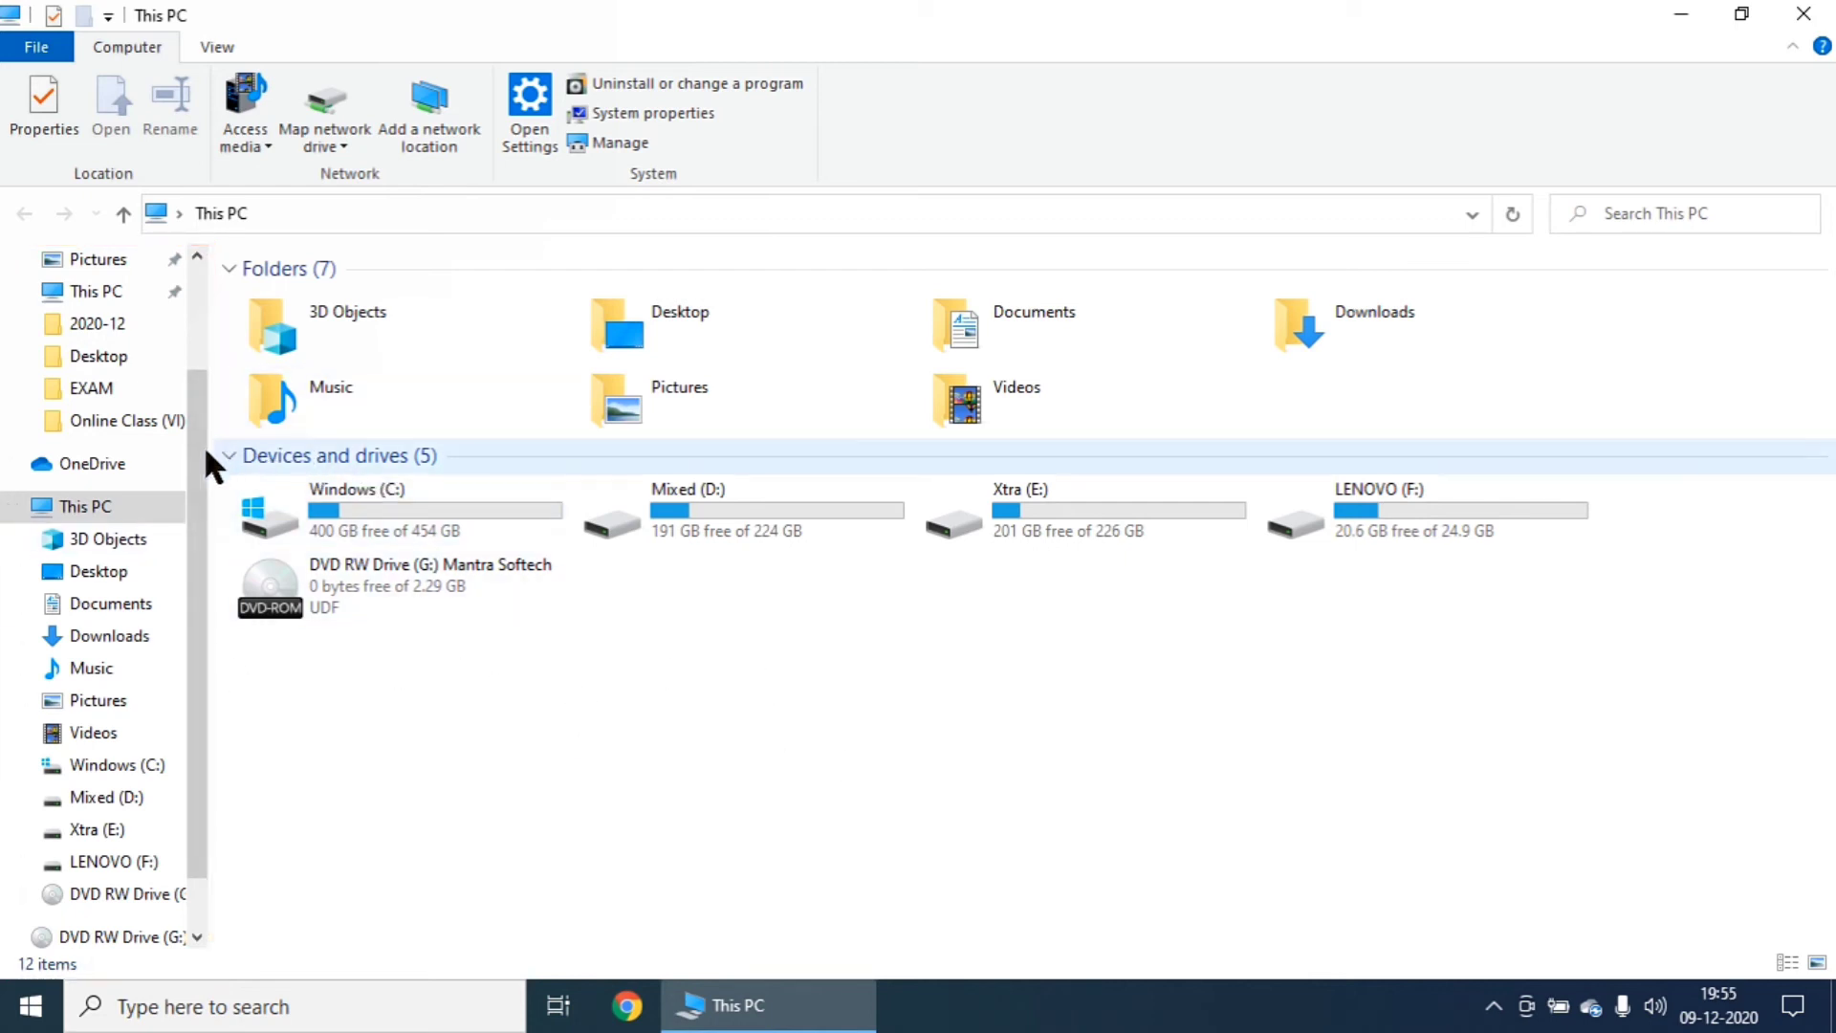
Step: View the Desktop and Downloads folders through the navigation pane, and return to This PC
{"action": "left_click_drag", "start_coordinate": [199, 448], "coordinate": [198, 364]}
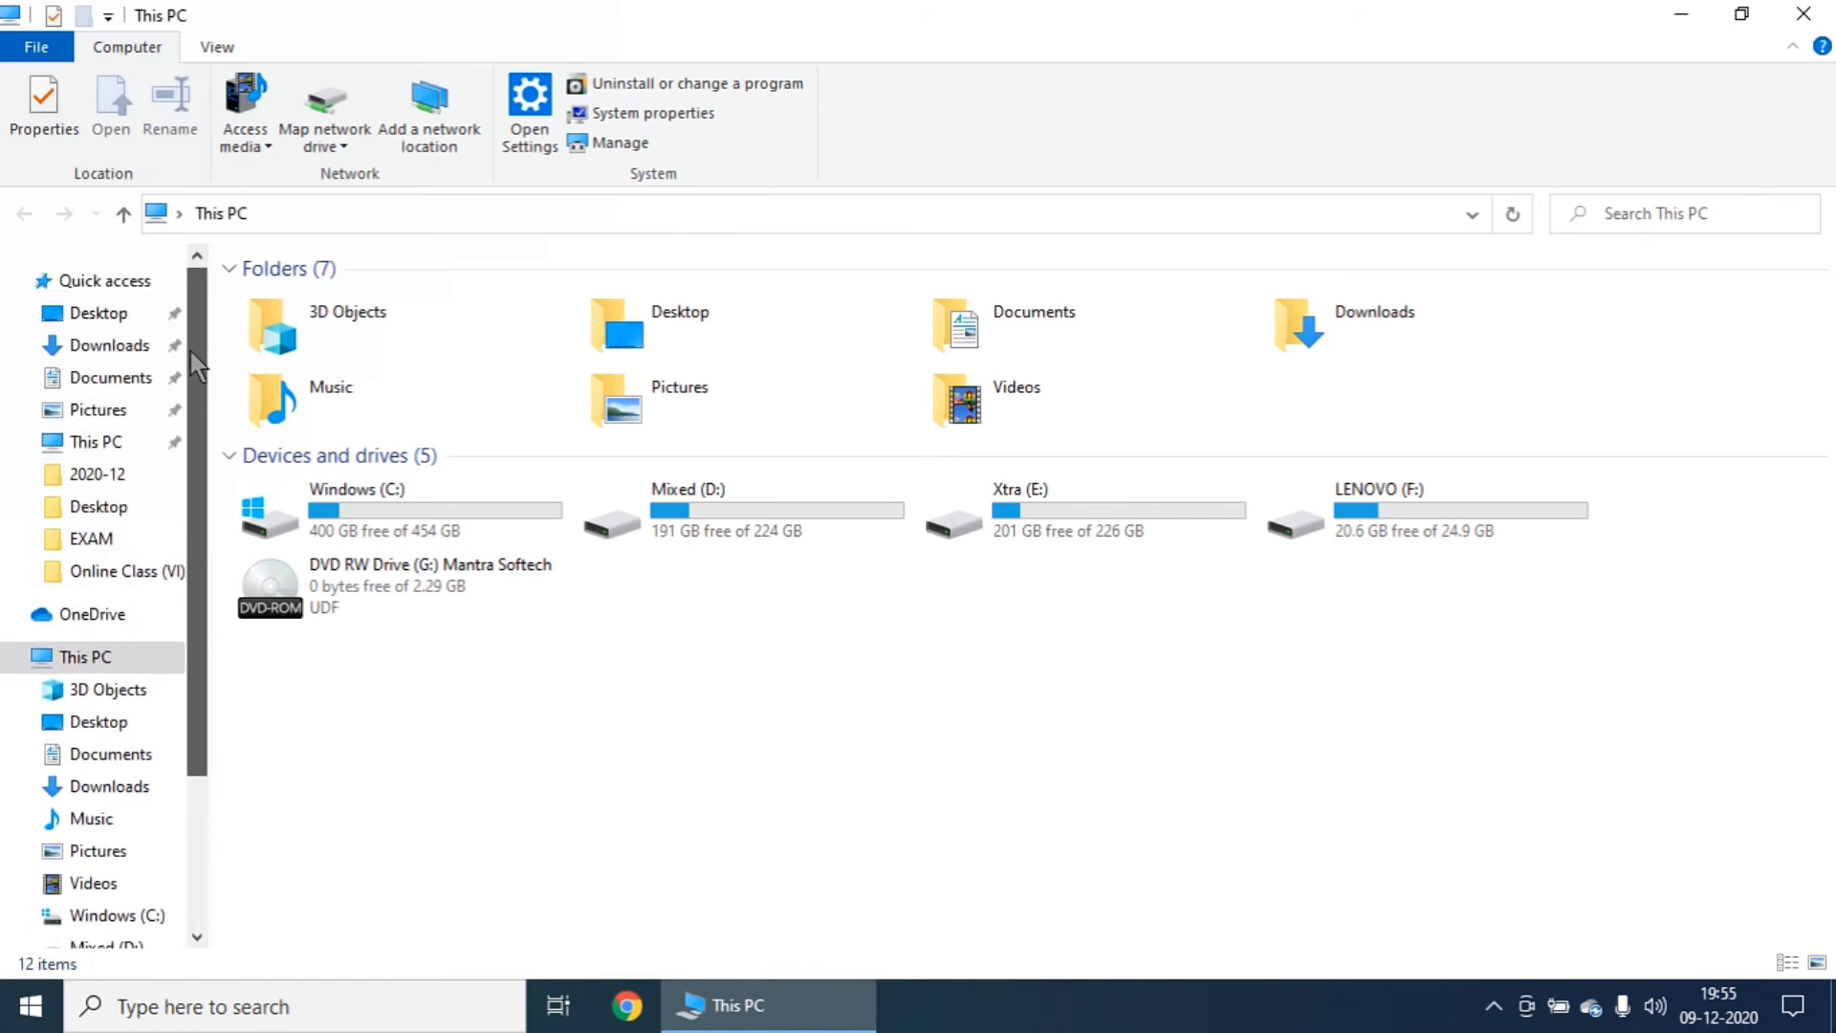
{"action": "left_click", "coordinate": [110, 316]}
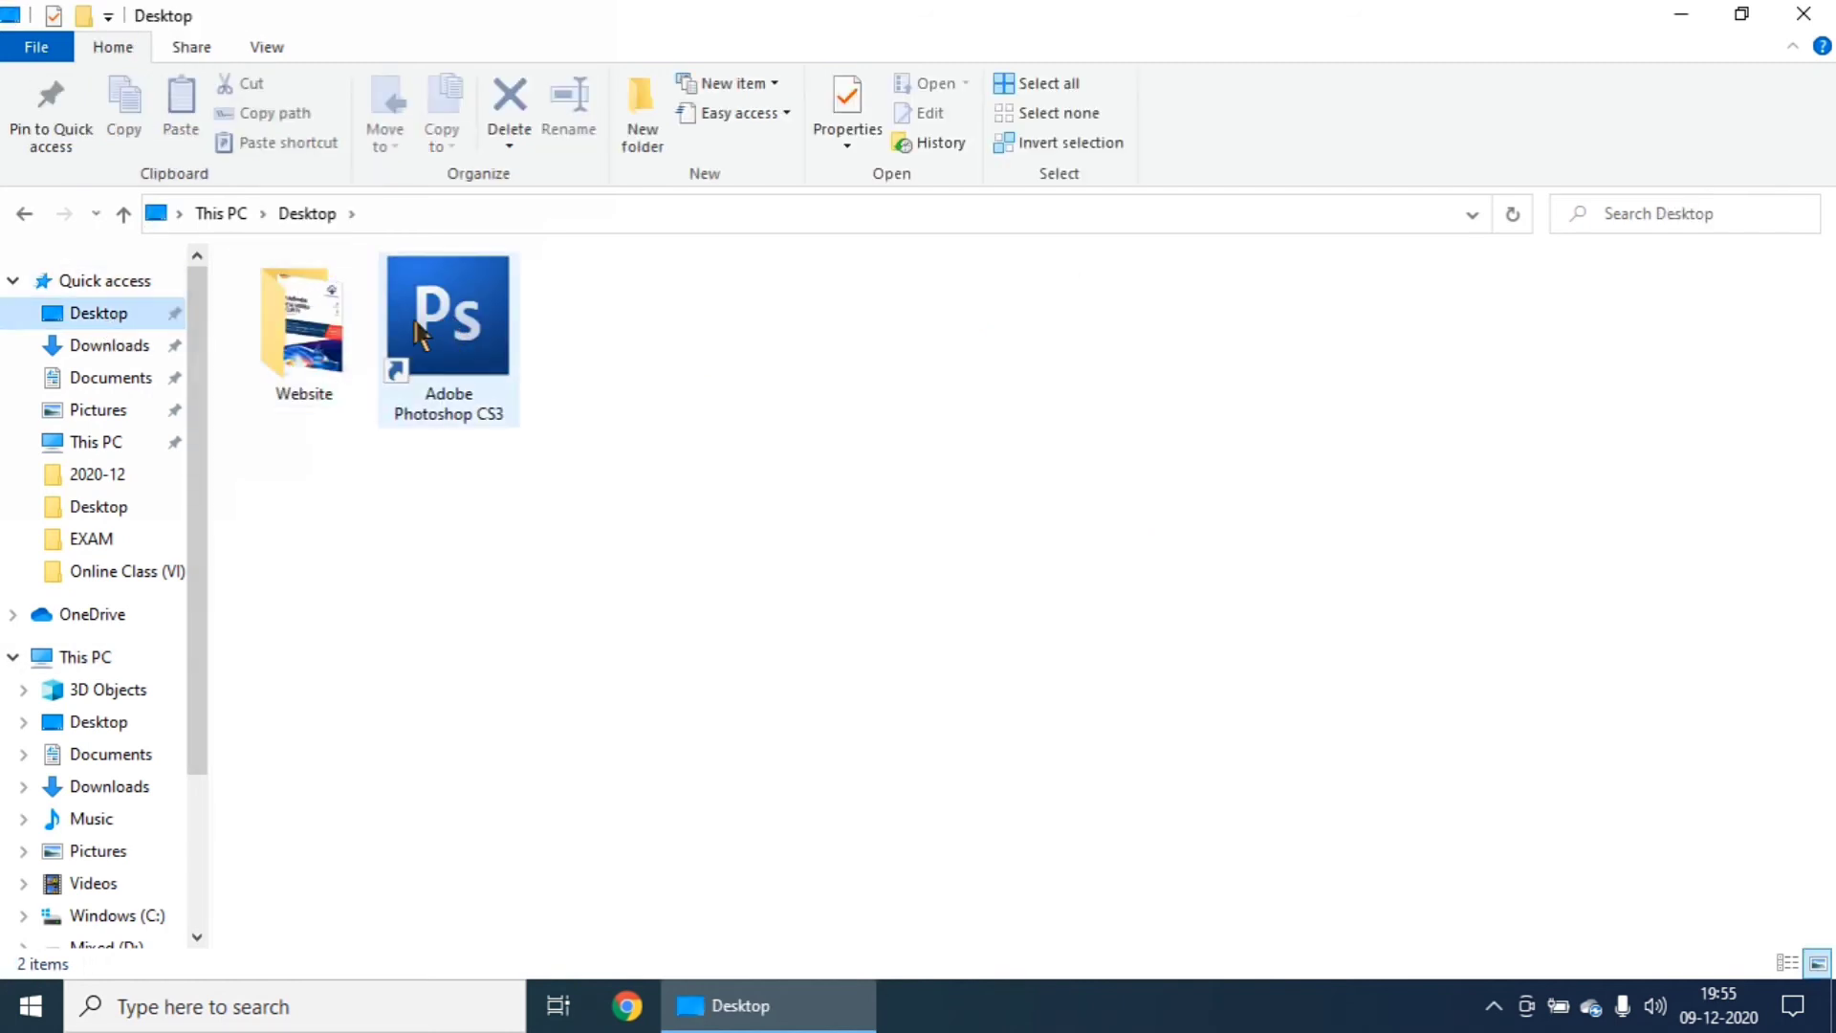
{"action": "left_click", "coordinate": [100, 352]}
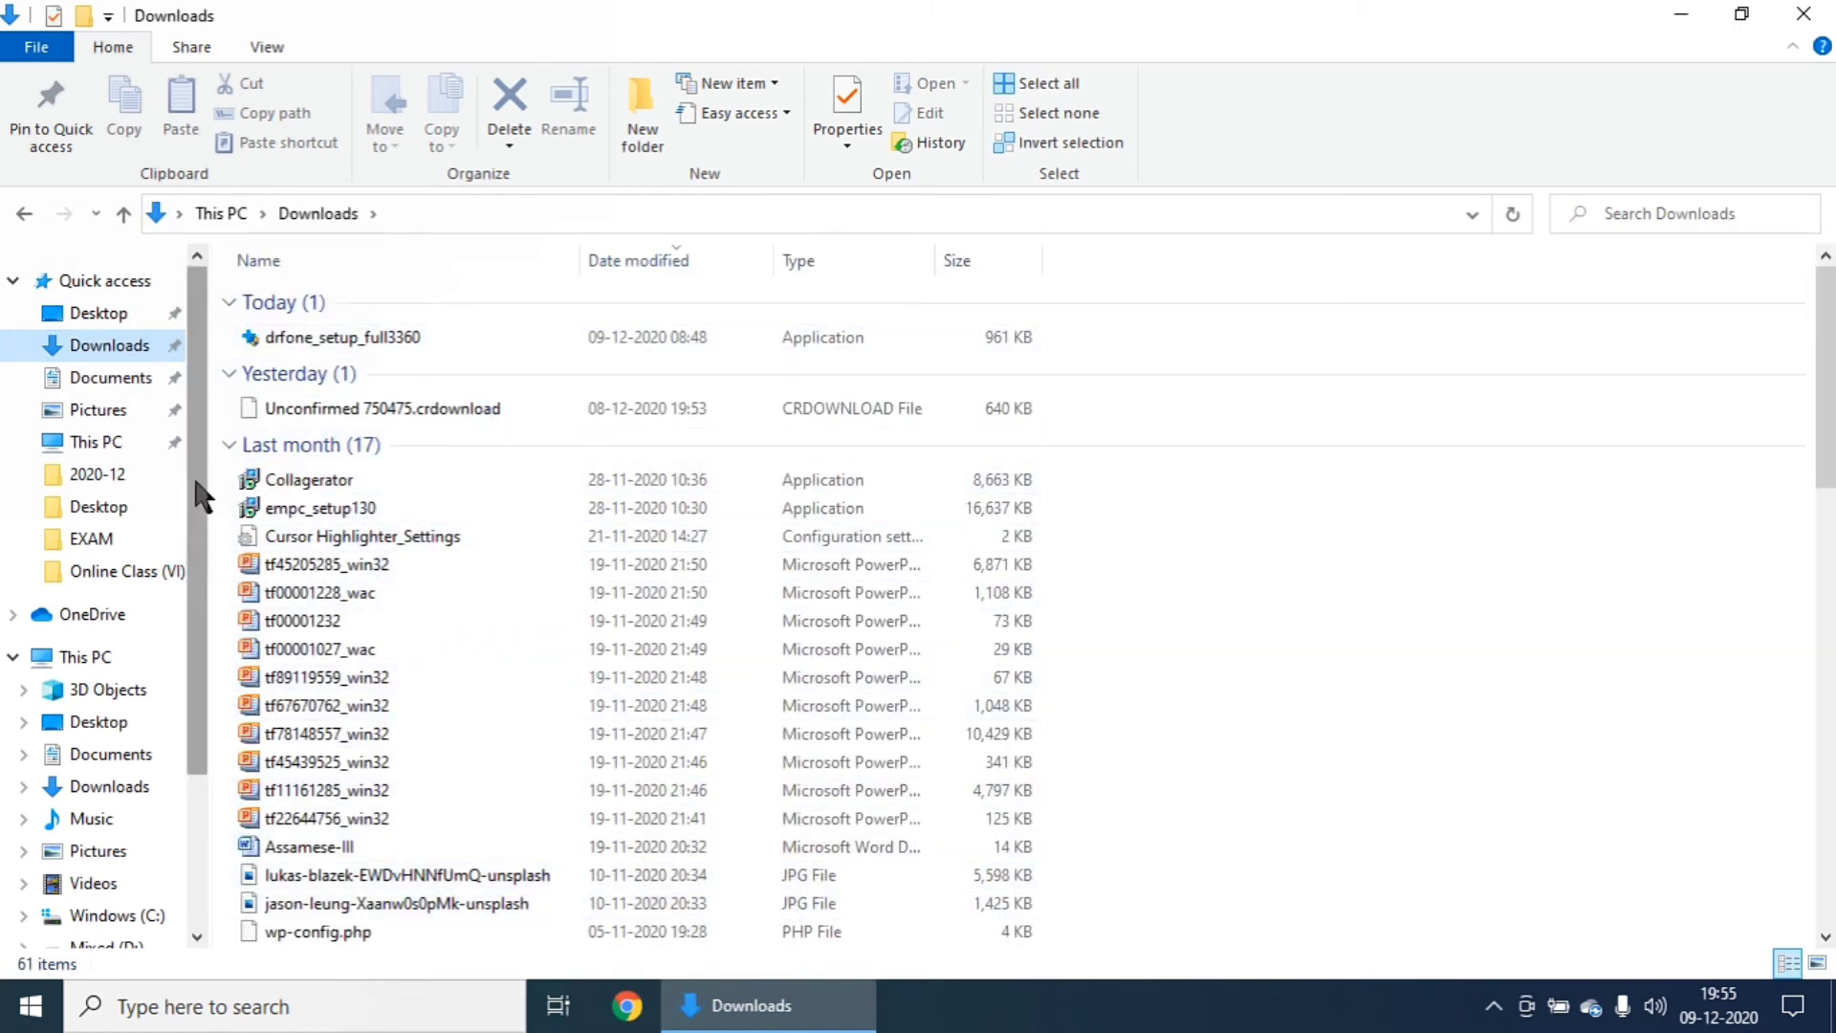
{"action": "left_click_drag", "start_coordinate": [199, 495], "coordinate": [202, 635]}
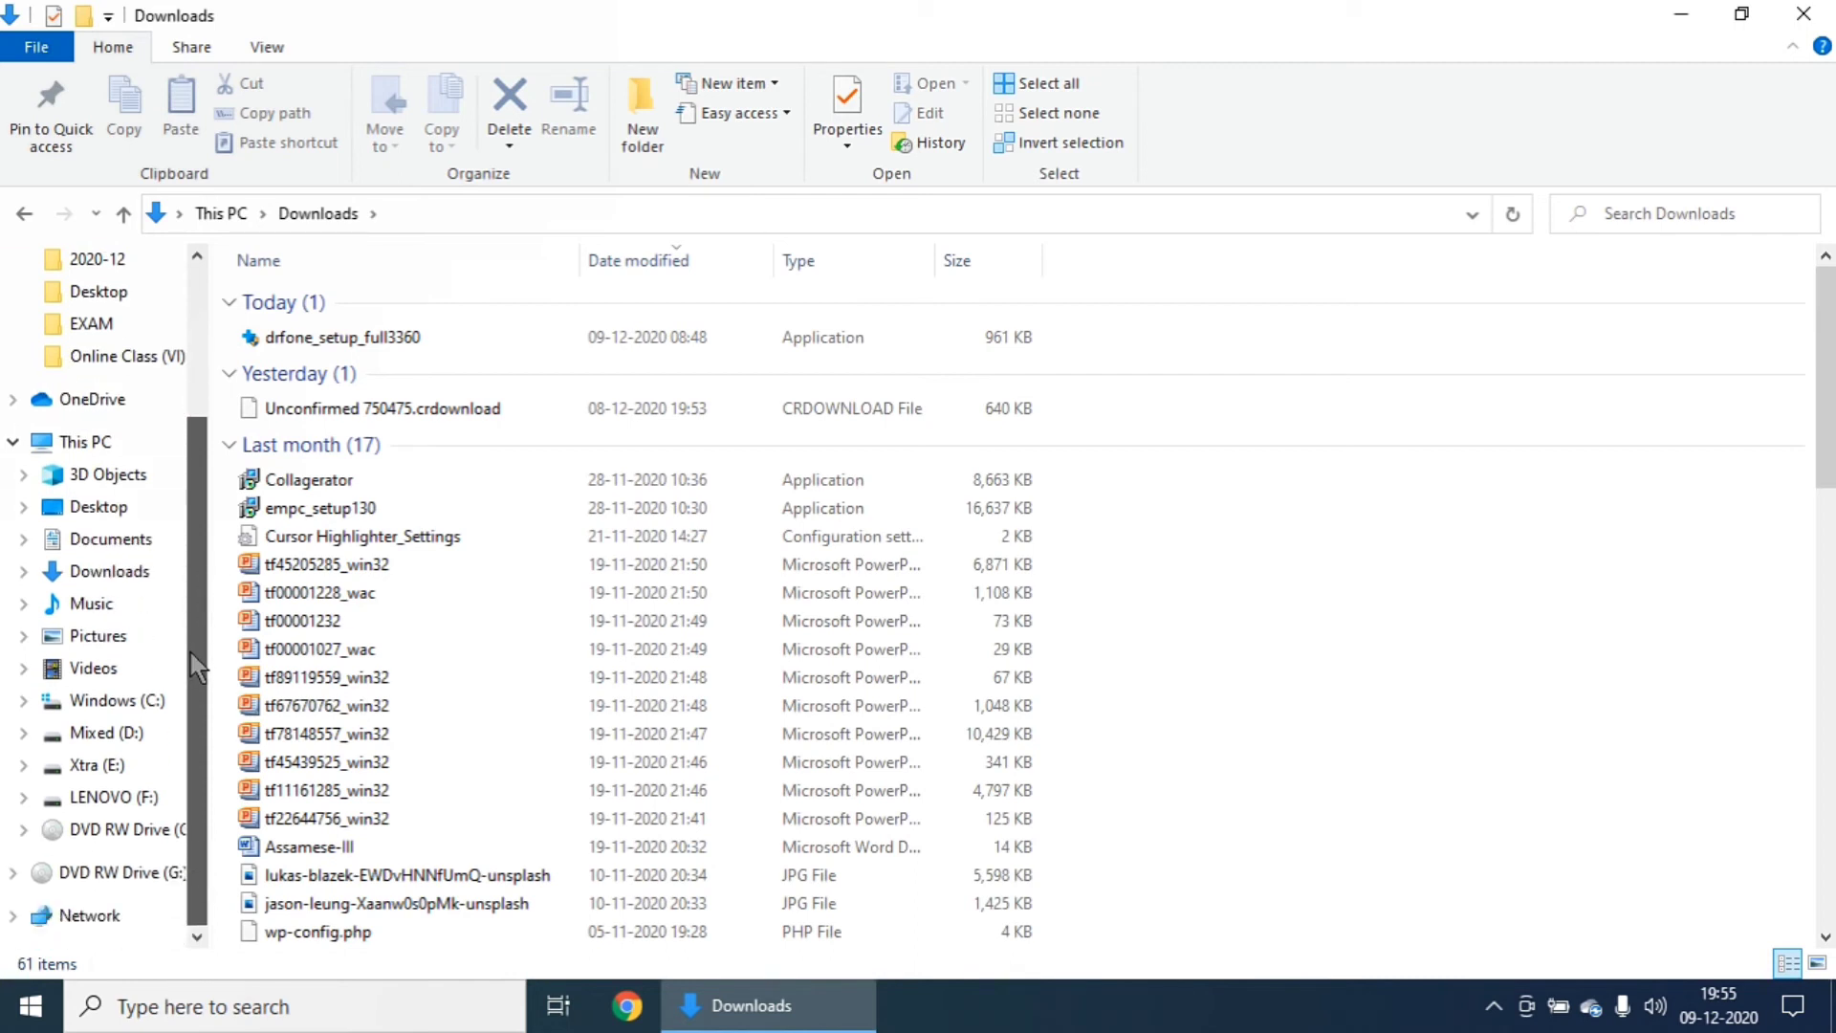
{"action": "left_click", "coordinate": [85, 446]}
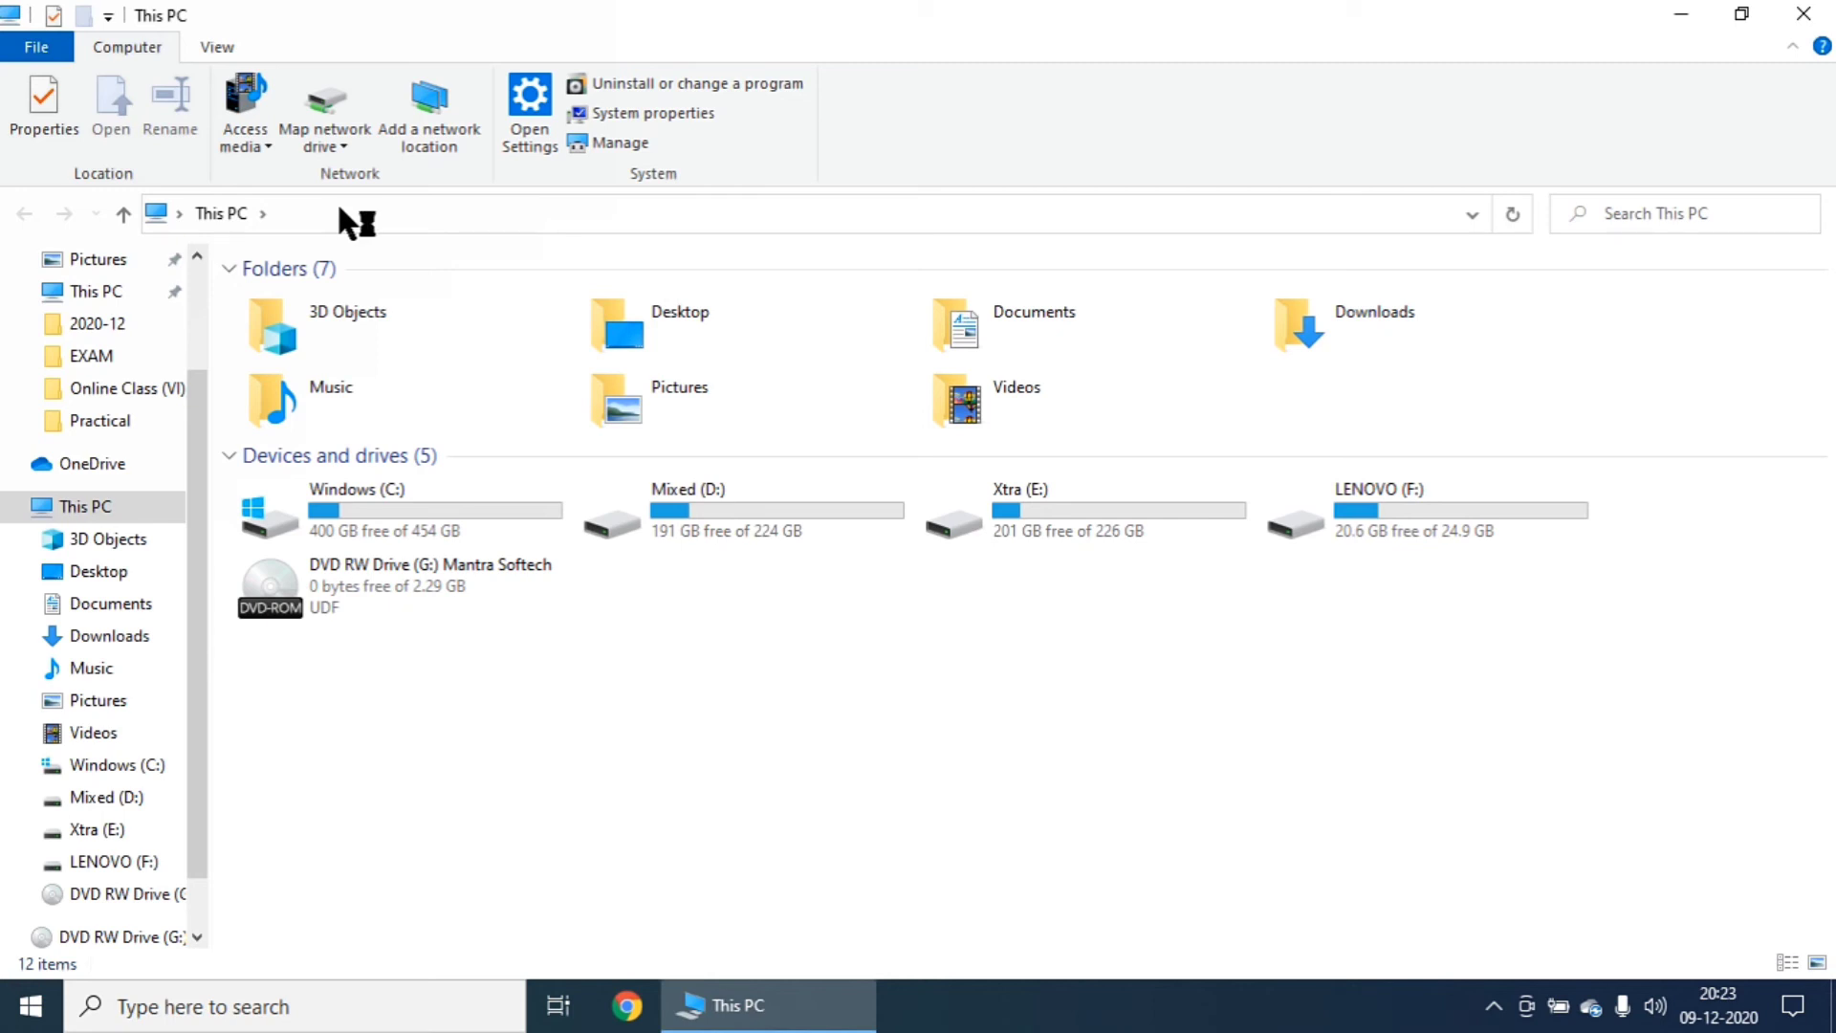
Step: Open the Mixed (D:) drive, go back to This PC, forward to the drive, and up one level again
{"action": "left_click", "coordinate": [740, 492]}
{"action": "double_click", "coordinate": [738, 484]}
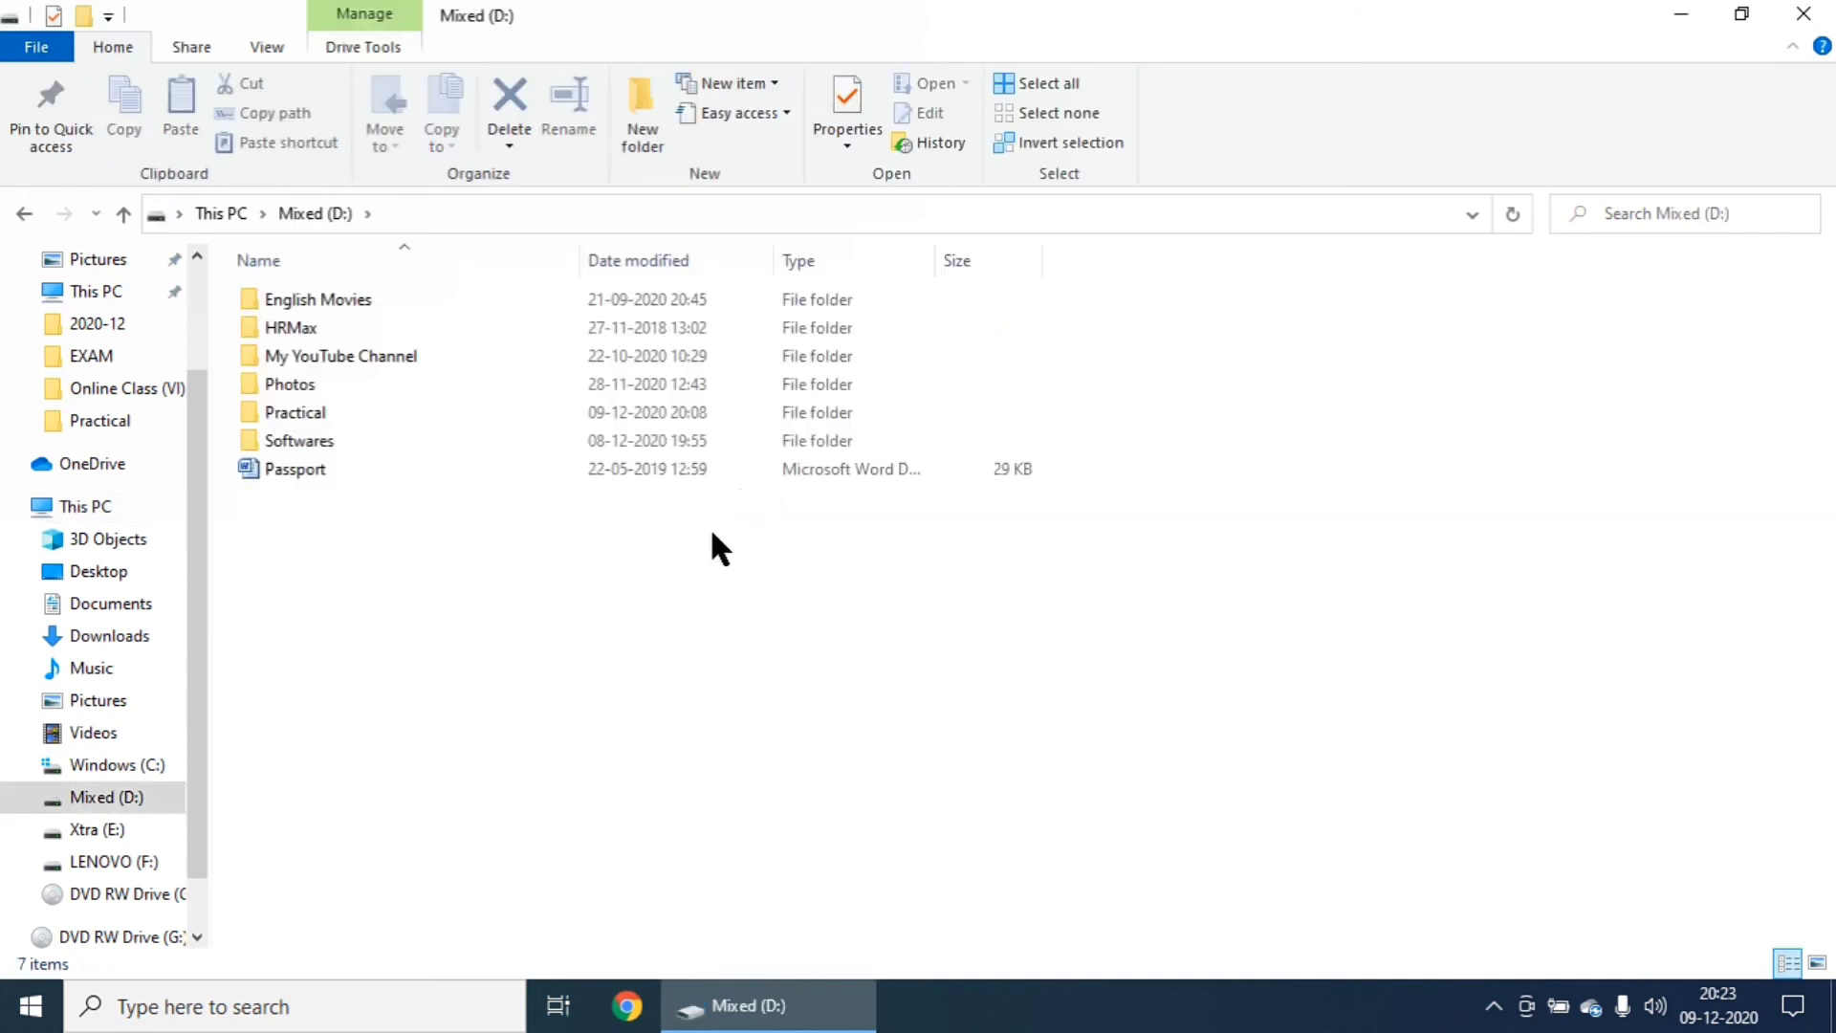
{"action": "left_click", "coordinate": [25, 213]}
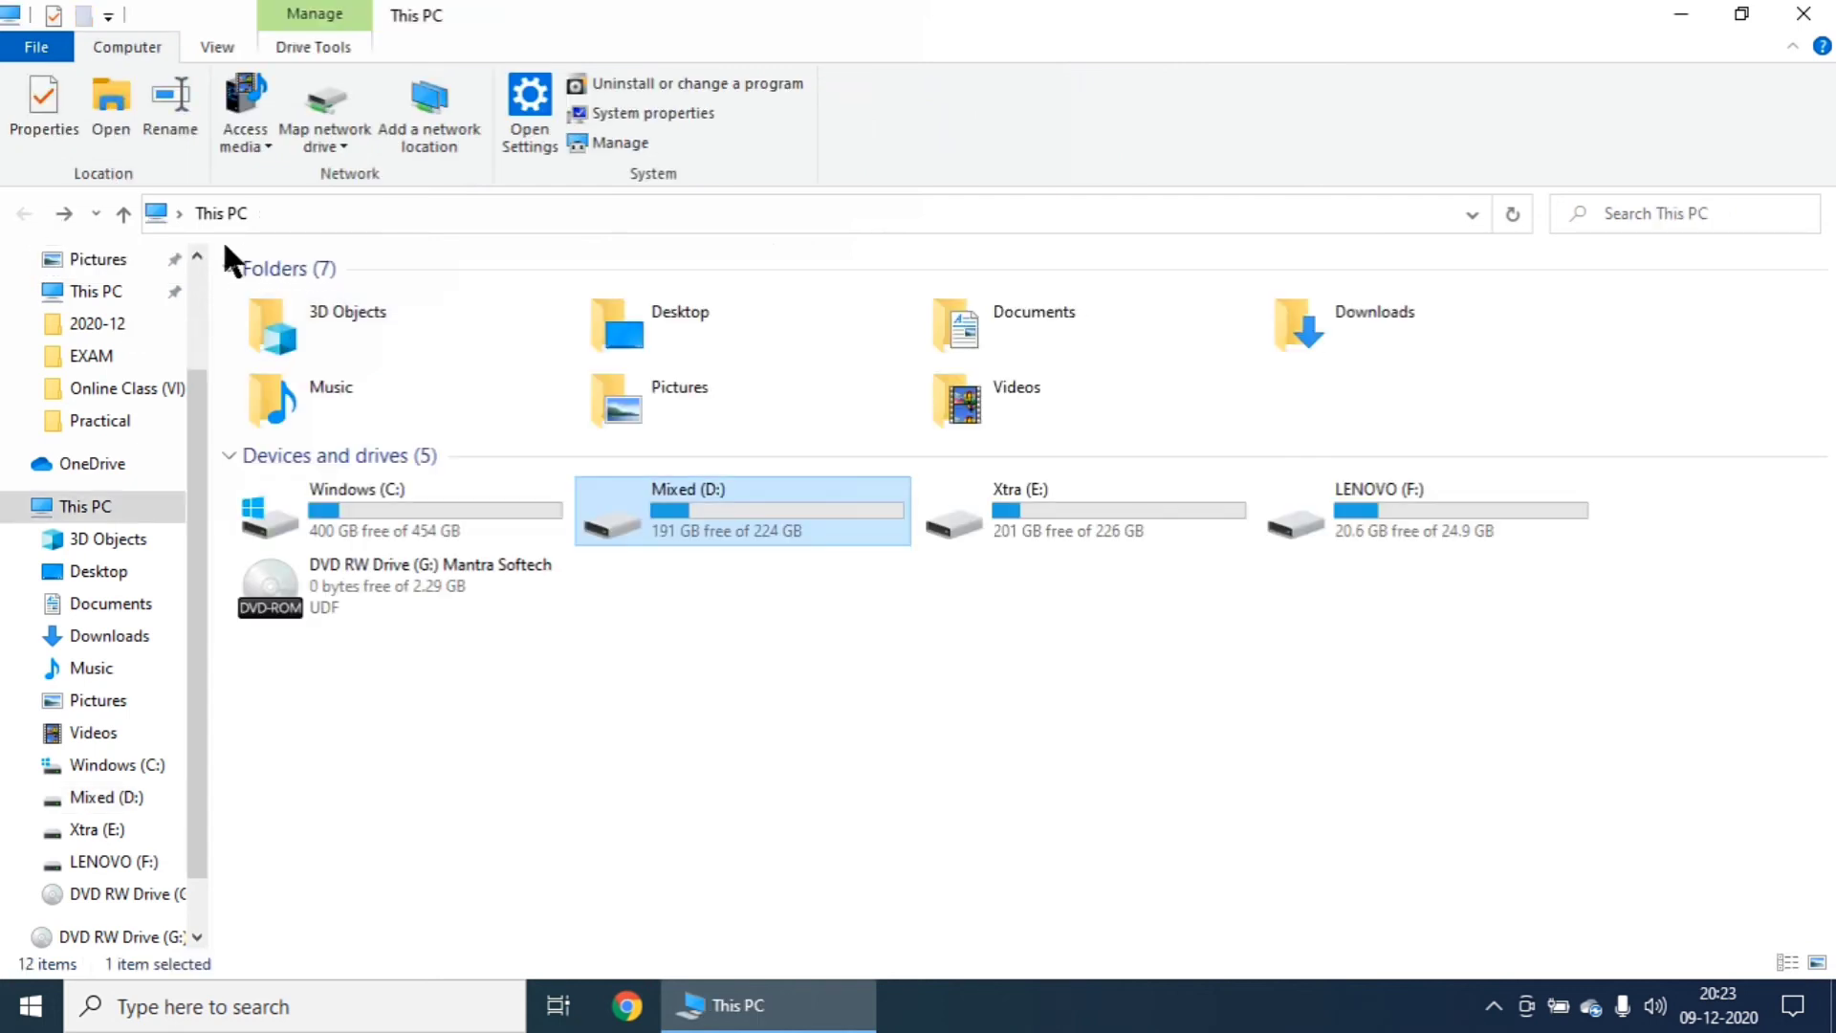
{"action": "left_click", "coordinate": [67, 213]}
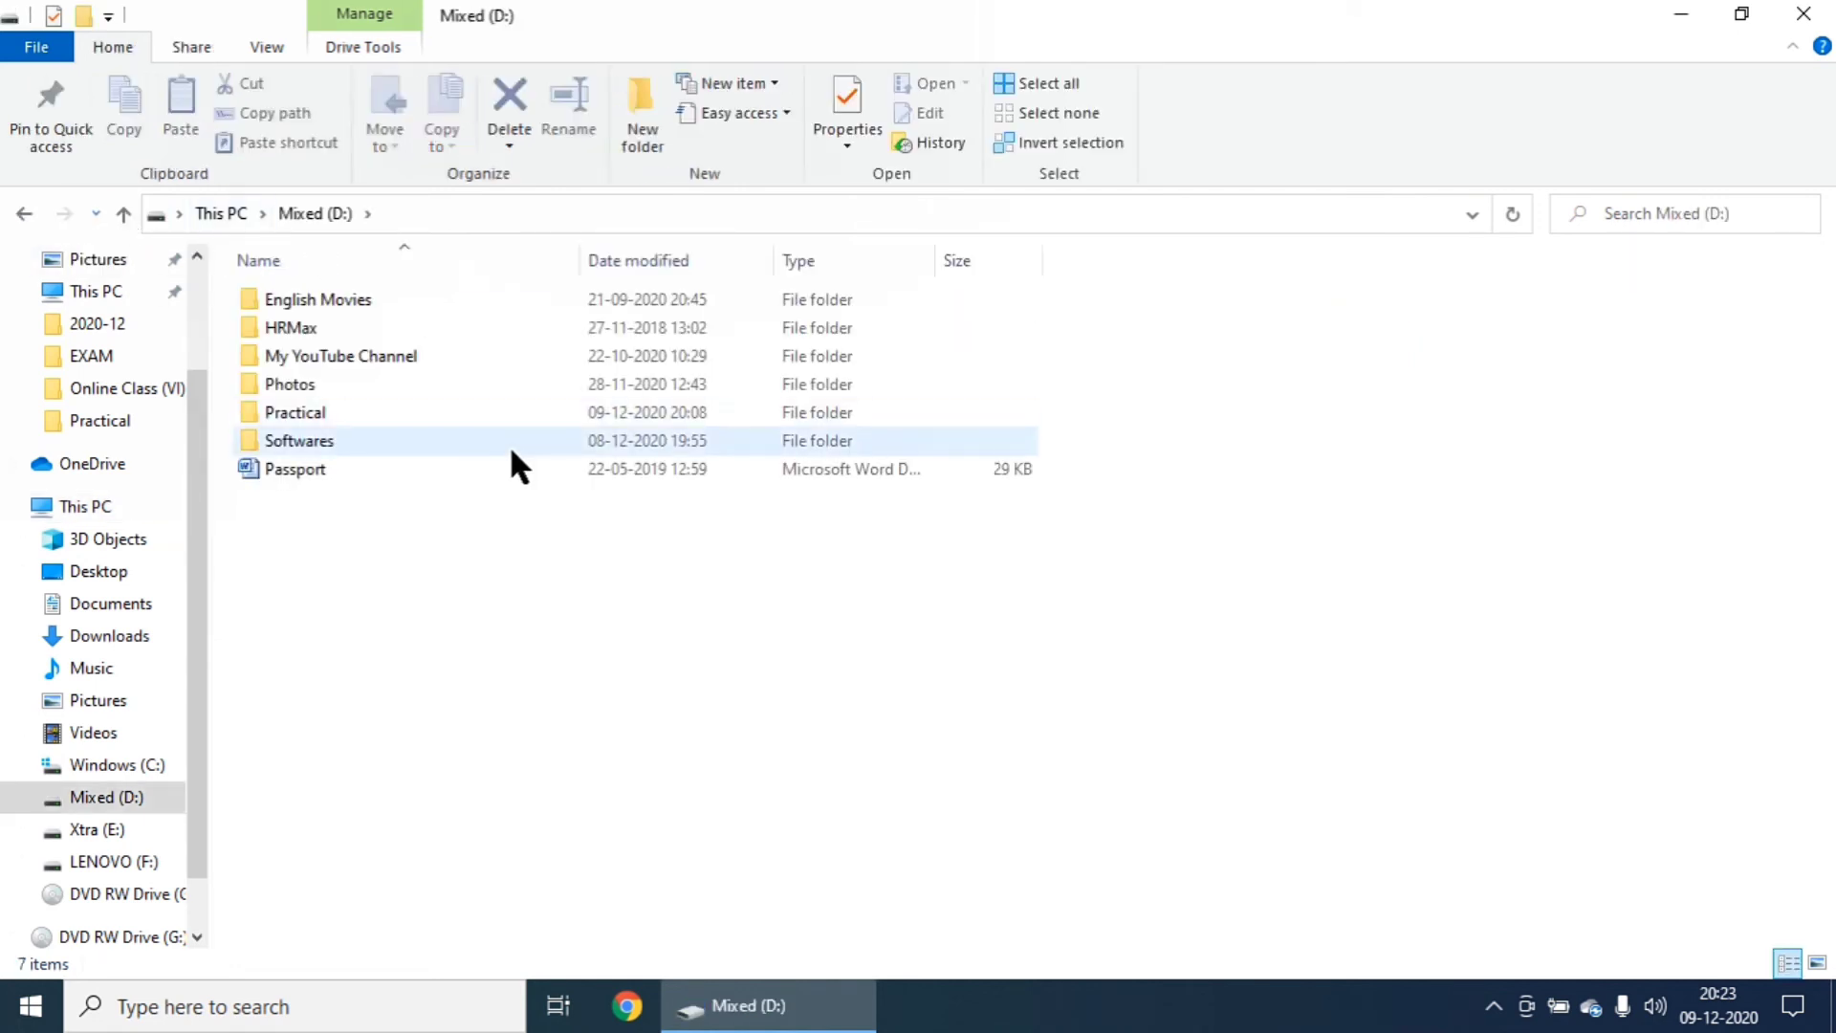
{"action": "left_click", "coordinate": [128, 216]}
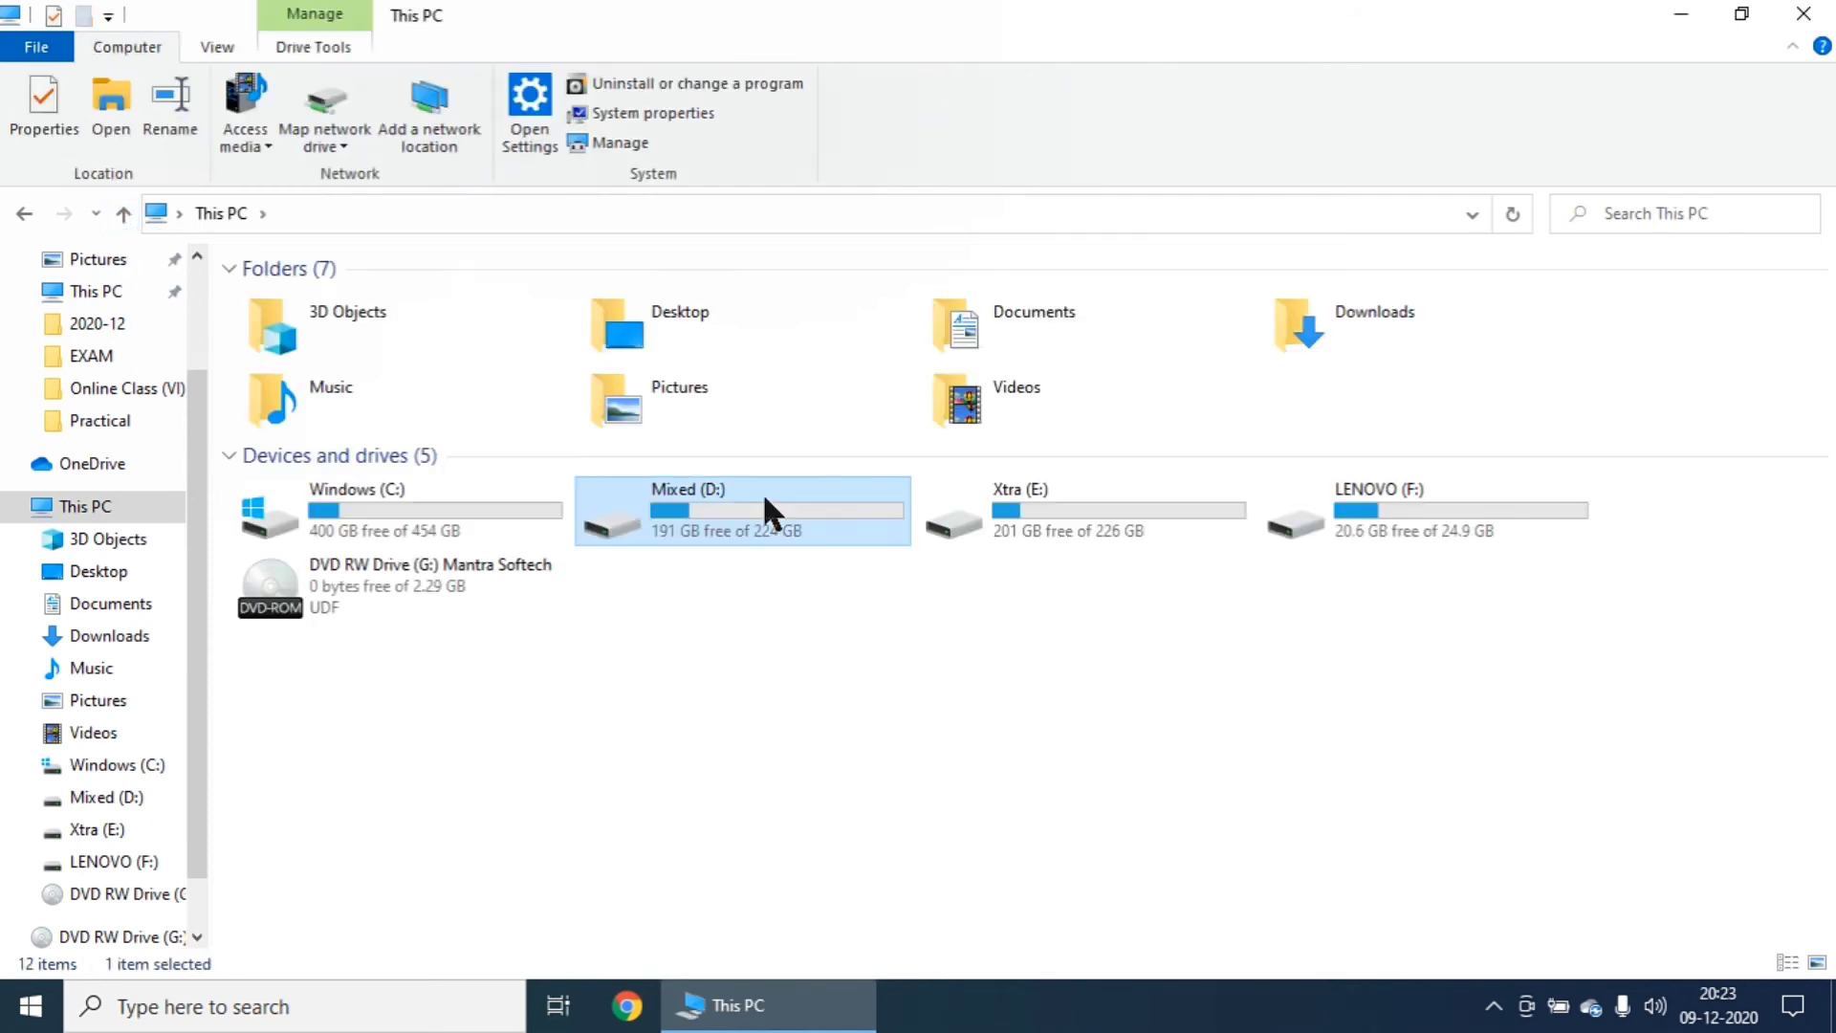
Step: Open the Softwares folder on the Mixed (D:) drive, and jump straight back to This PC through the folder path
{"action": "double_click", "coordinate": [761, 491]}
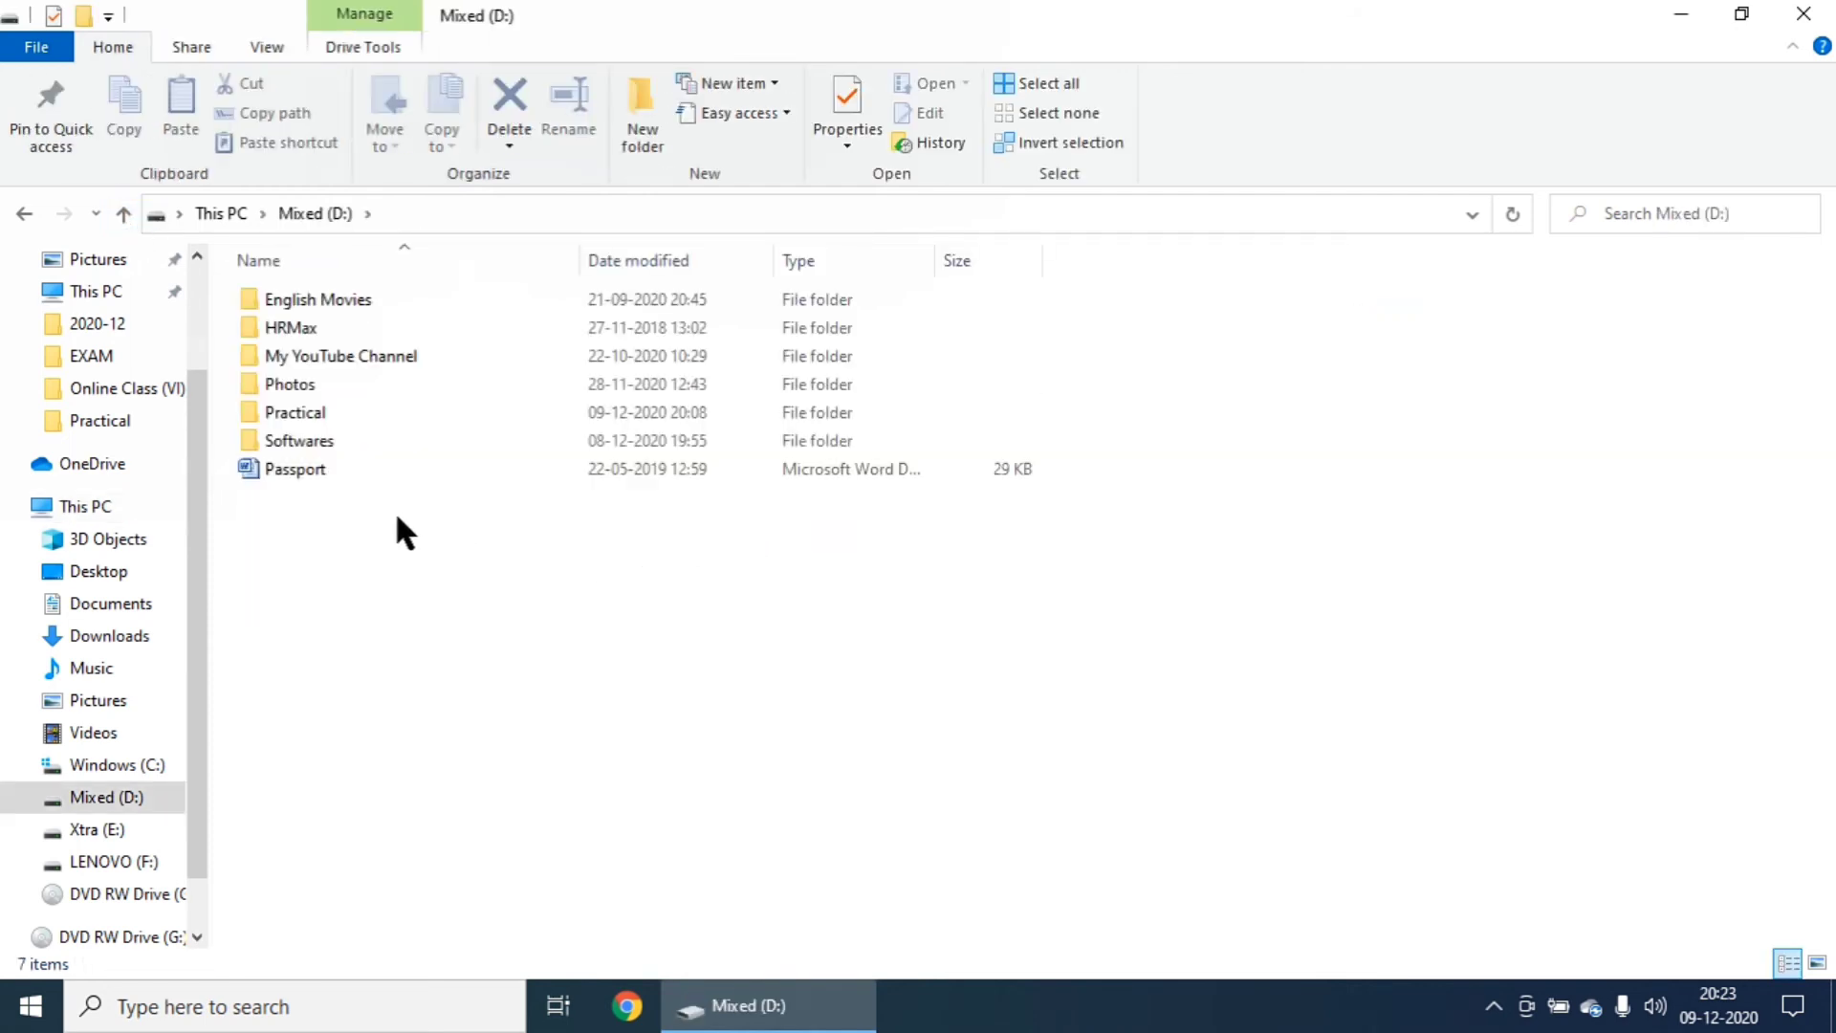
{"action": "double_click", "coordinate": [306, 438]}
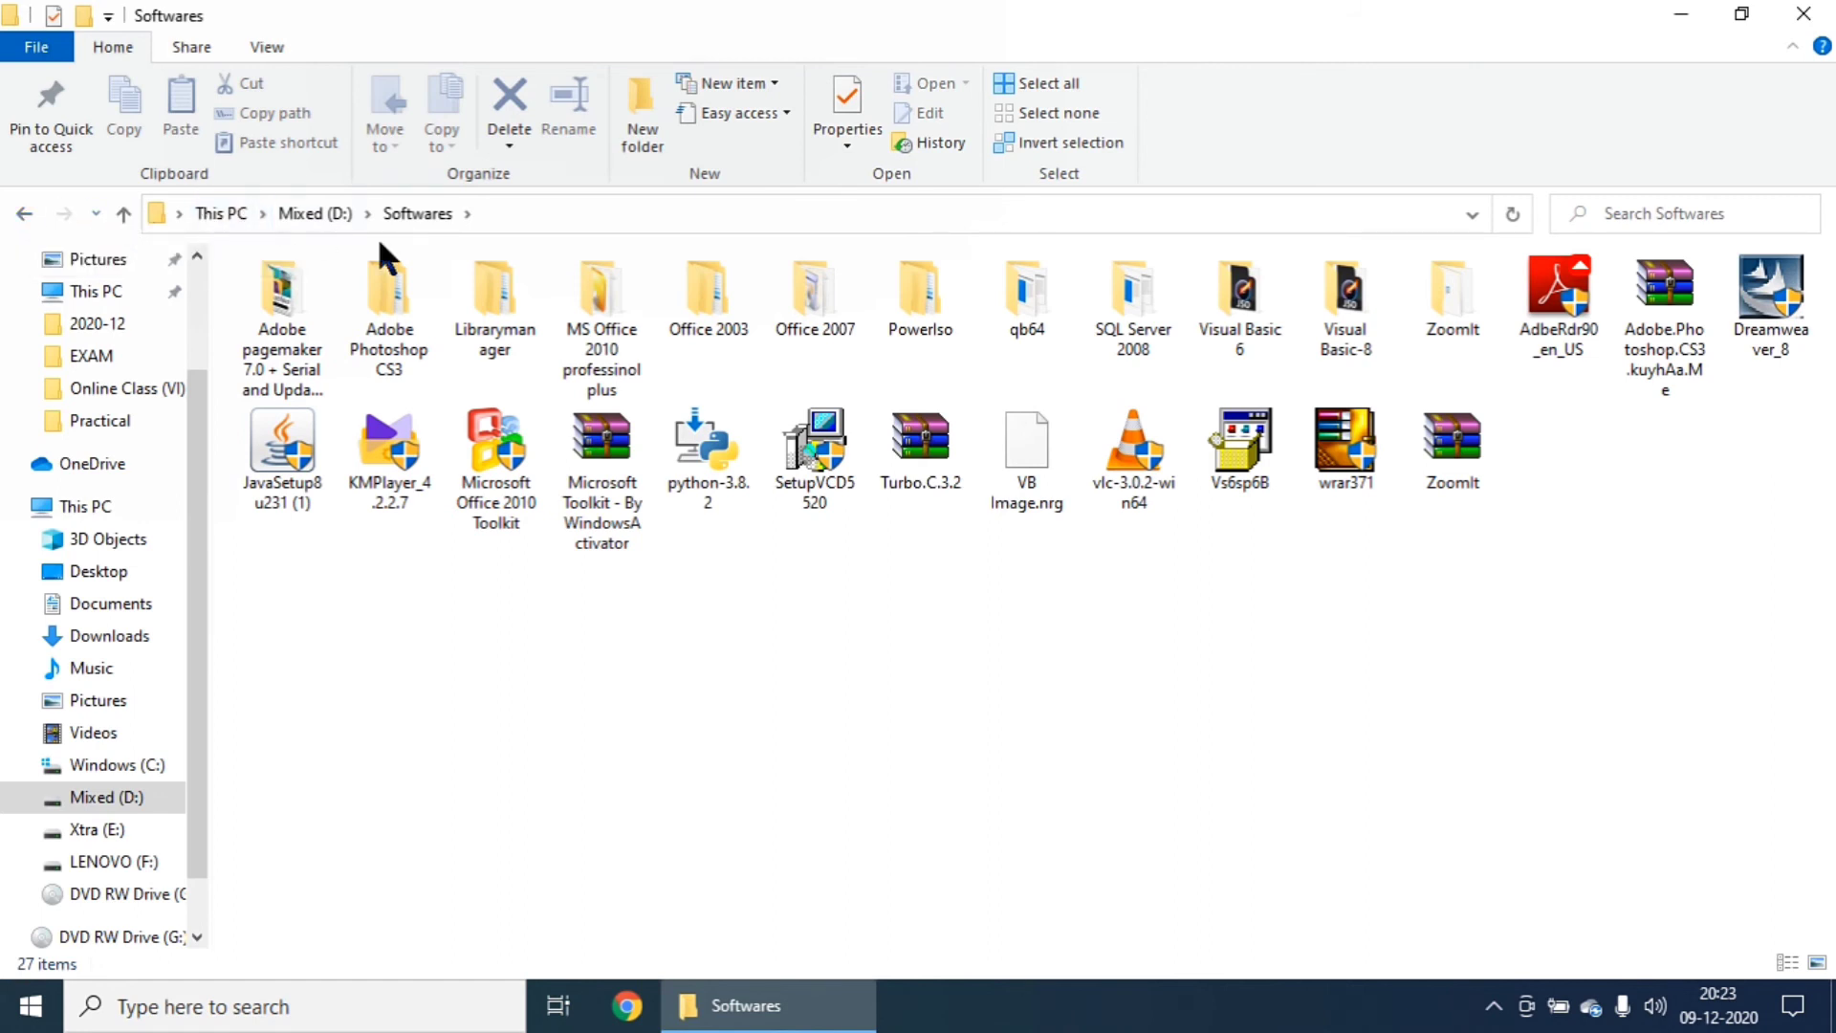
{"action": "left_click", "coordinate": [212, 215]}
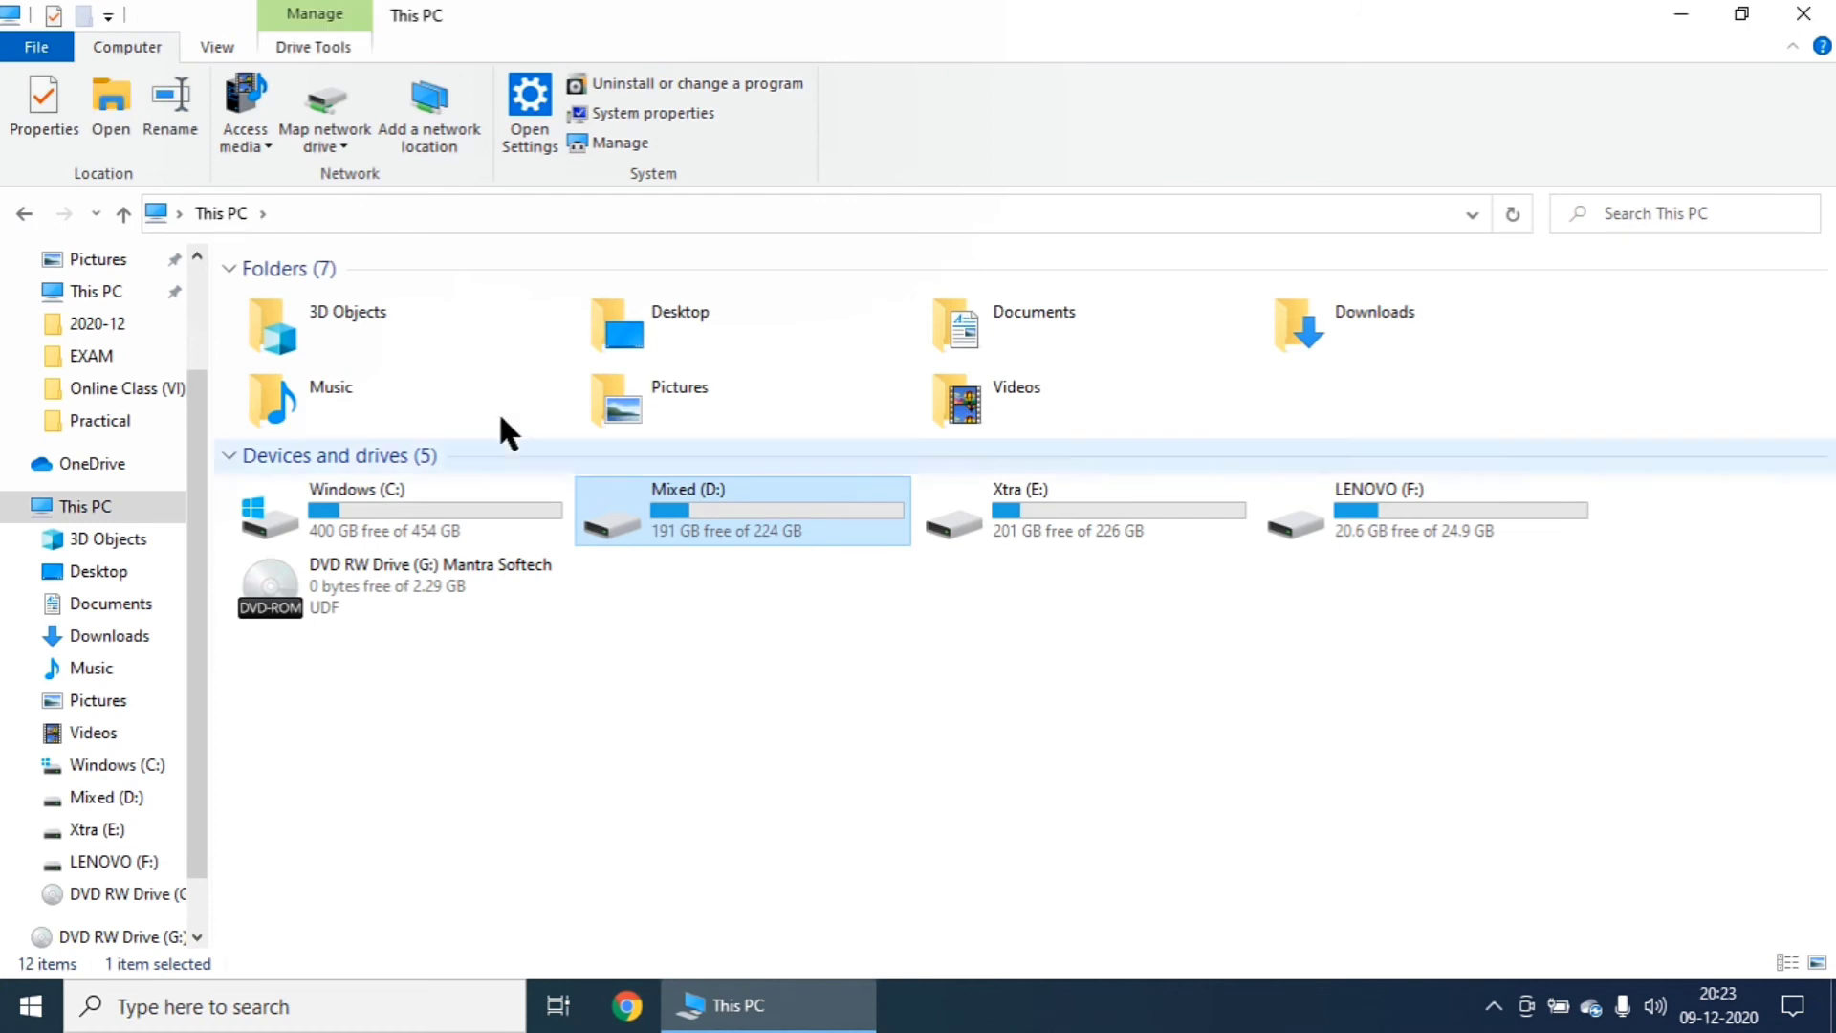
{"action": "left_click", "coordinate": [25, 212]}
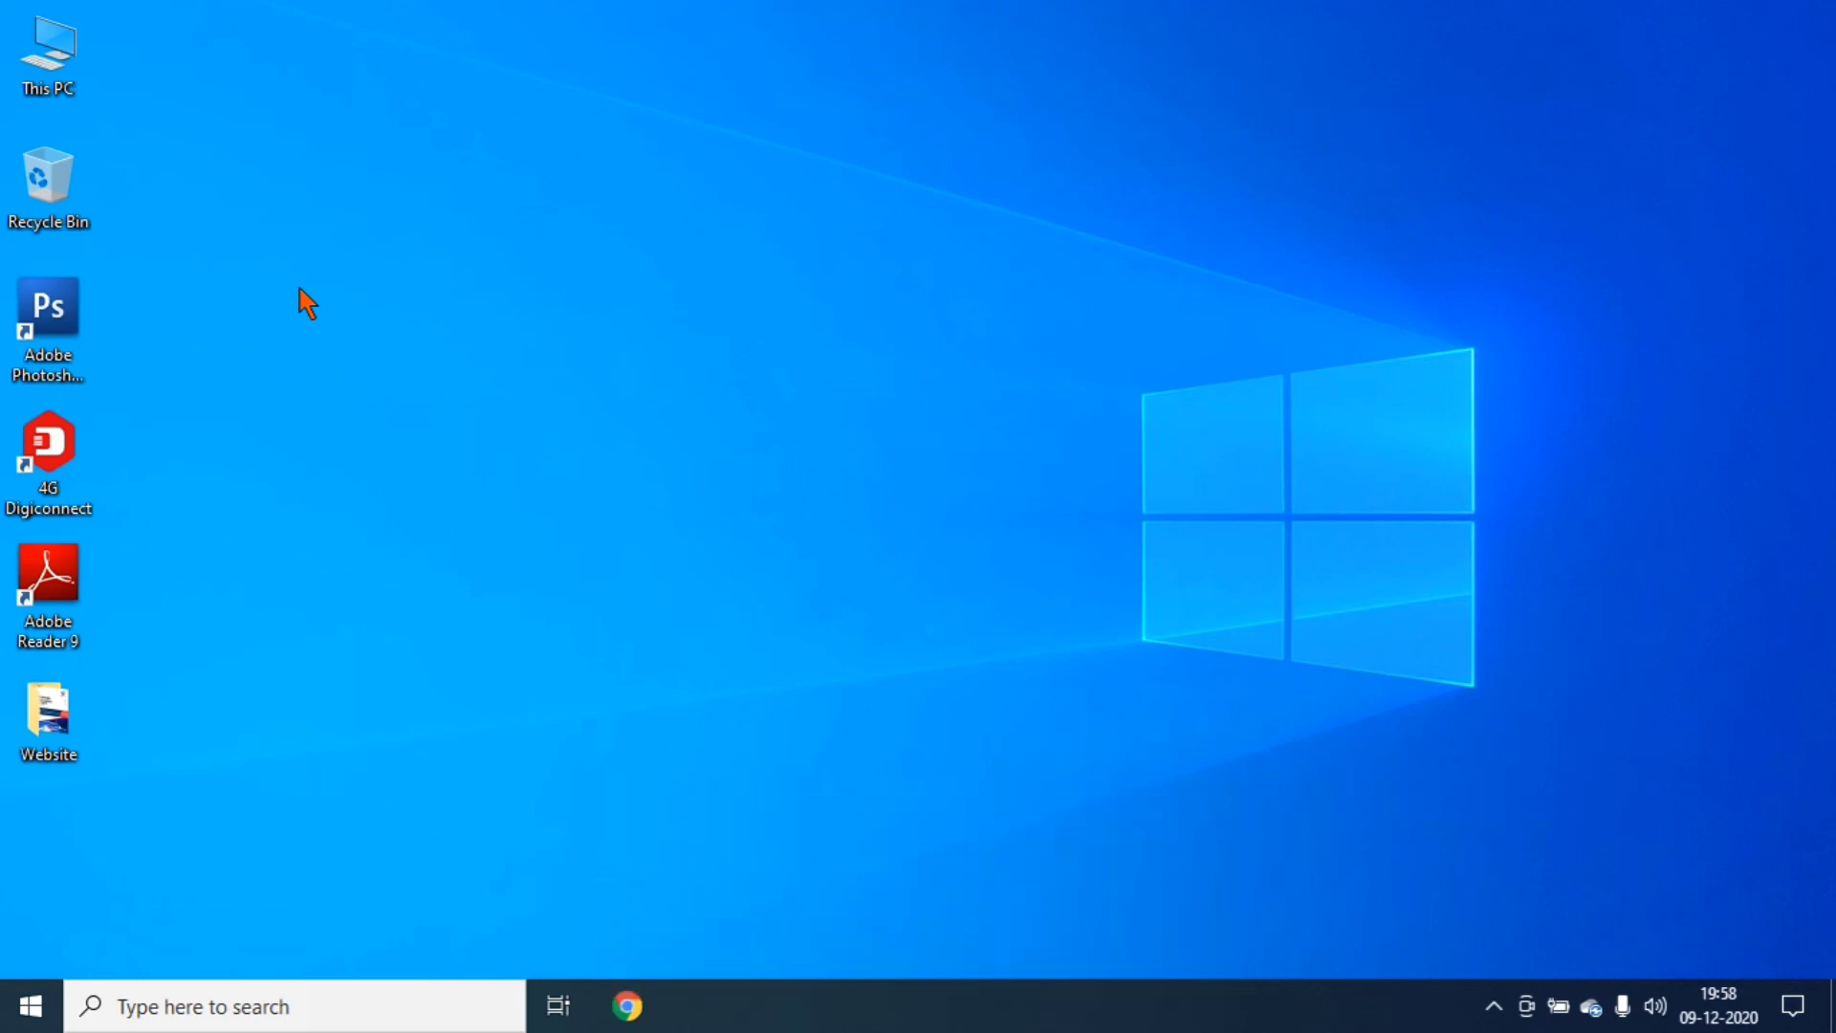
Step: Delete the Website folder from the desktop, sending it to the Recycle Bin
{"action": "left_click", "coordinate": [69, 174]}
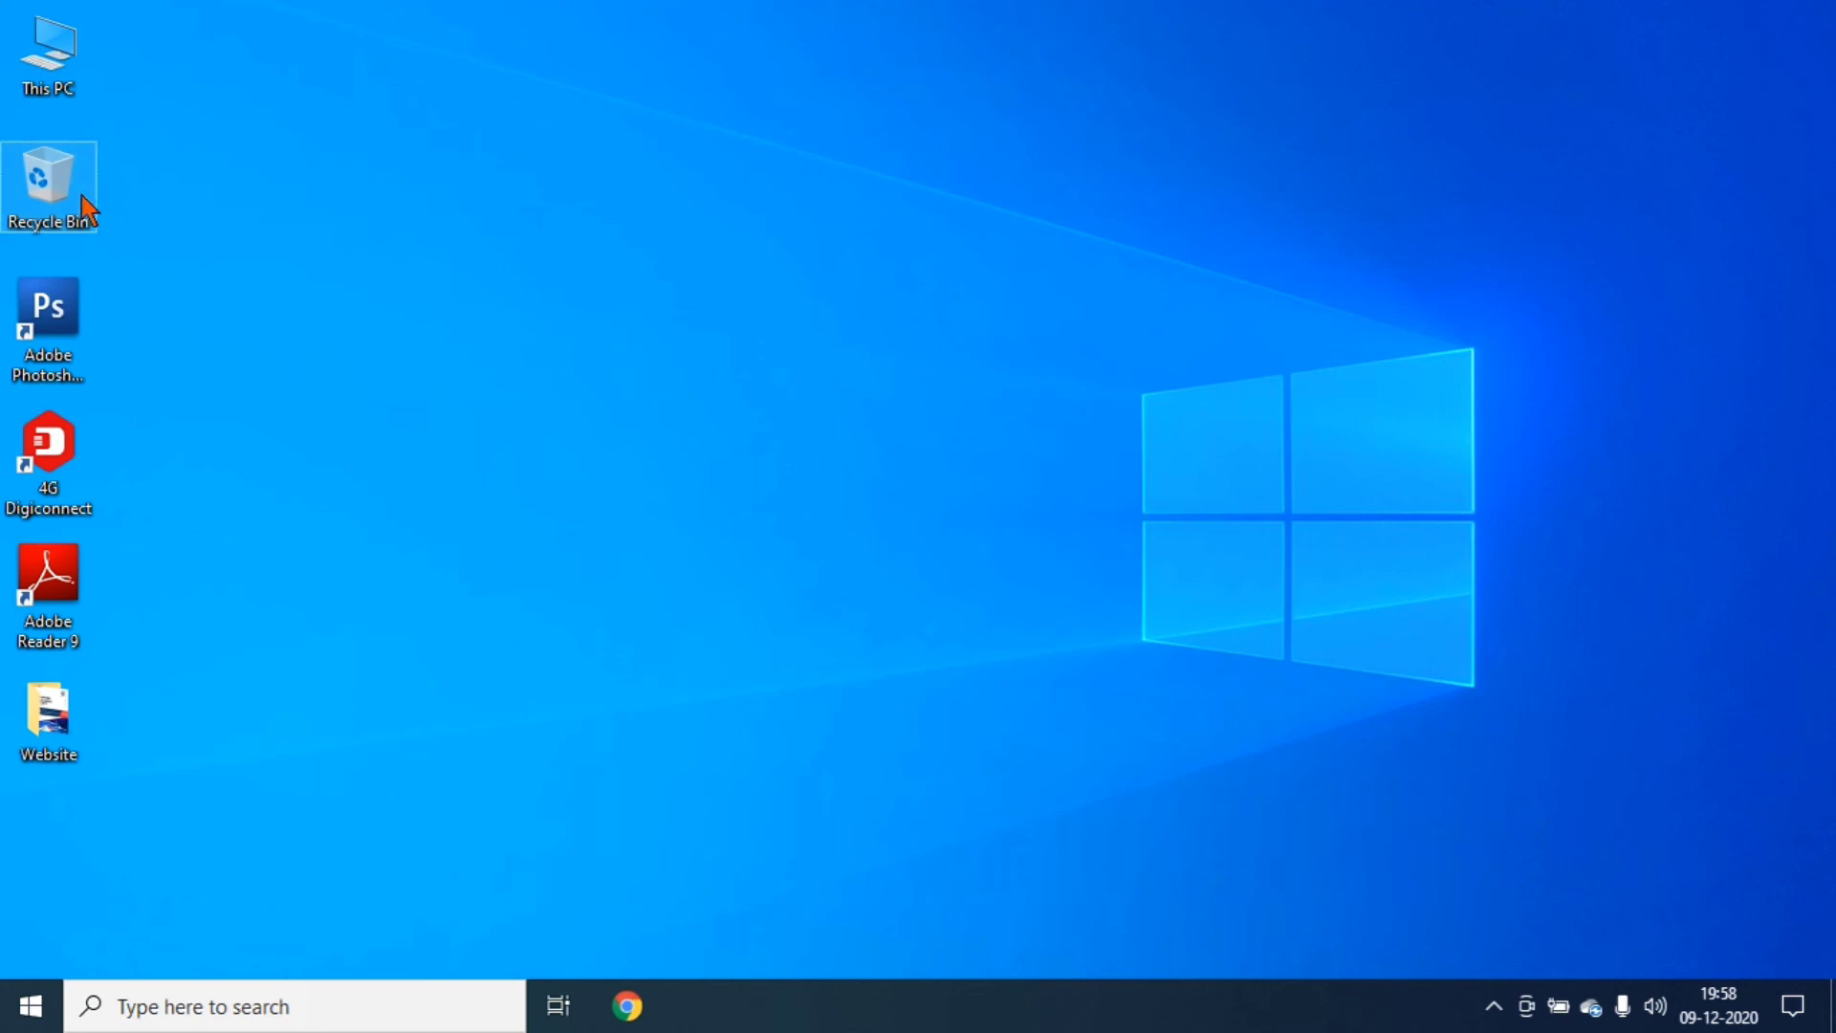
{"action": "left_click", "coordinate": [54, 744]}
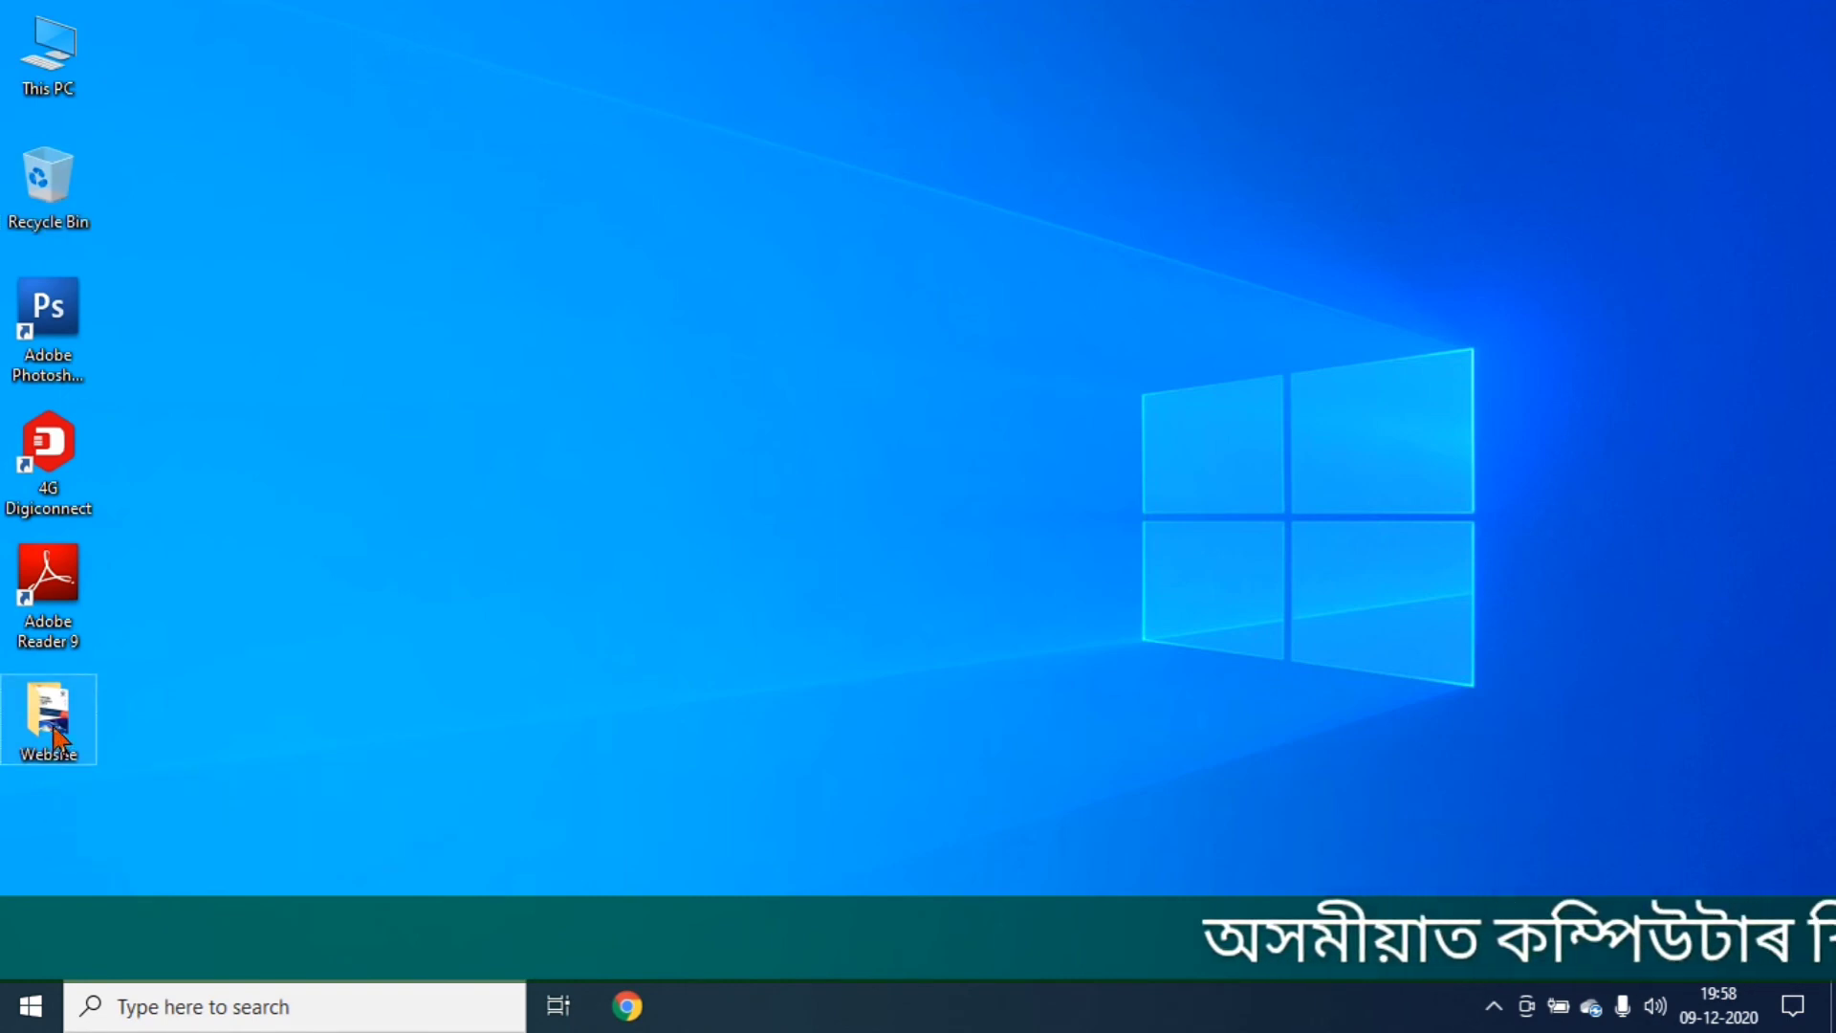
{"action": "right_click", "coordinate": [54, 729]}
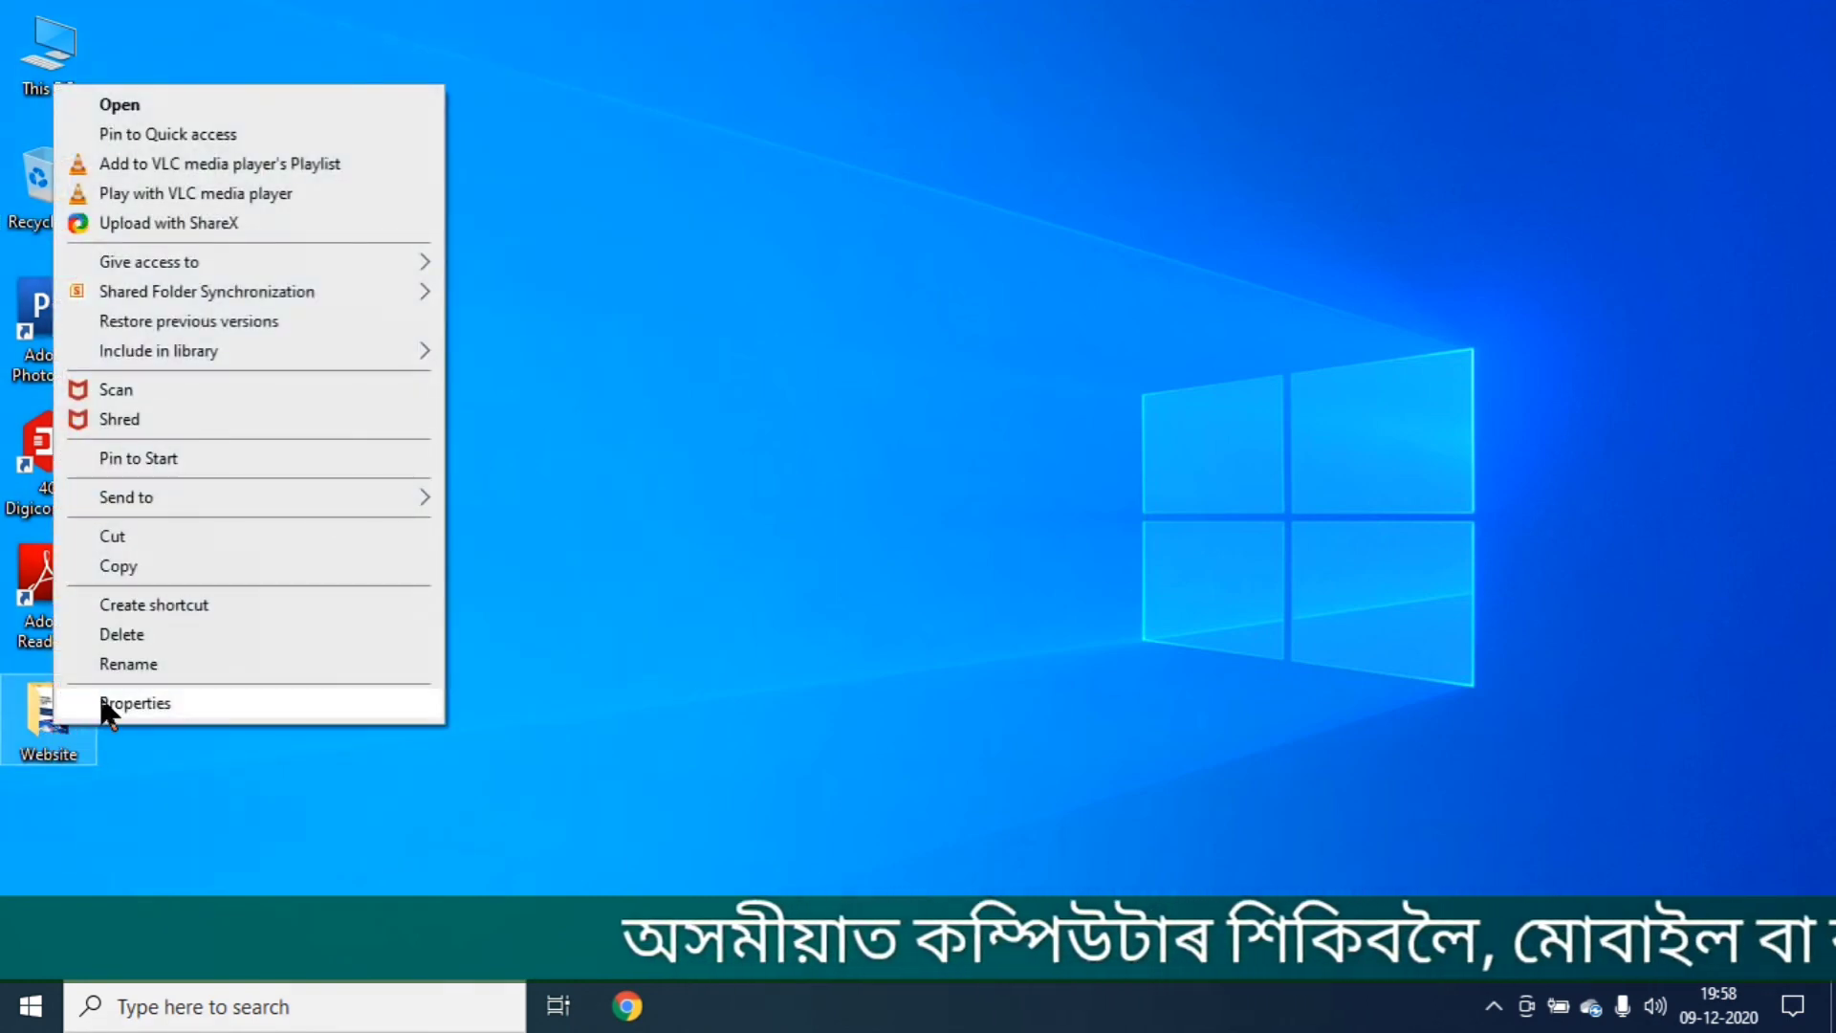
{"action": "left_click", "coordinate": [131, 636]}
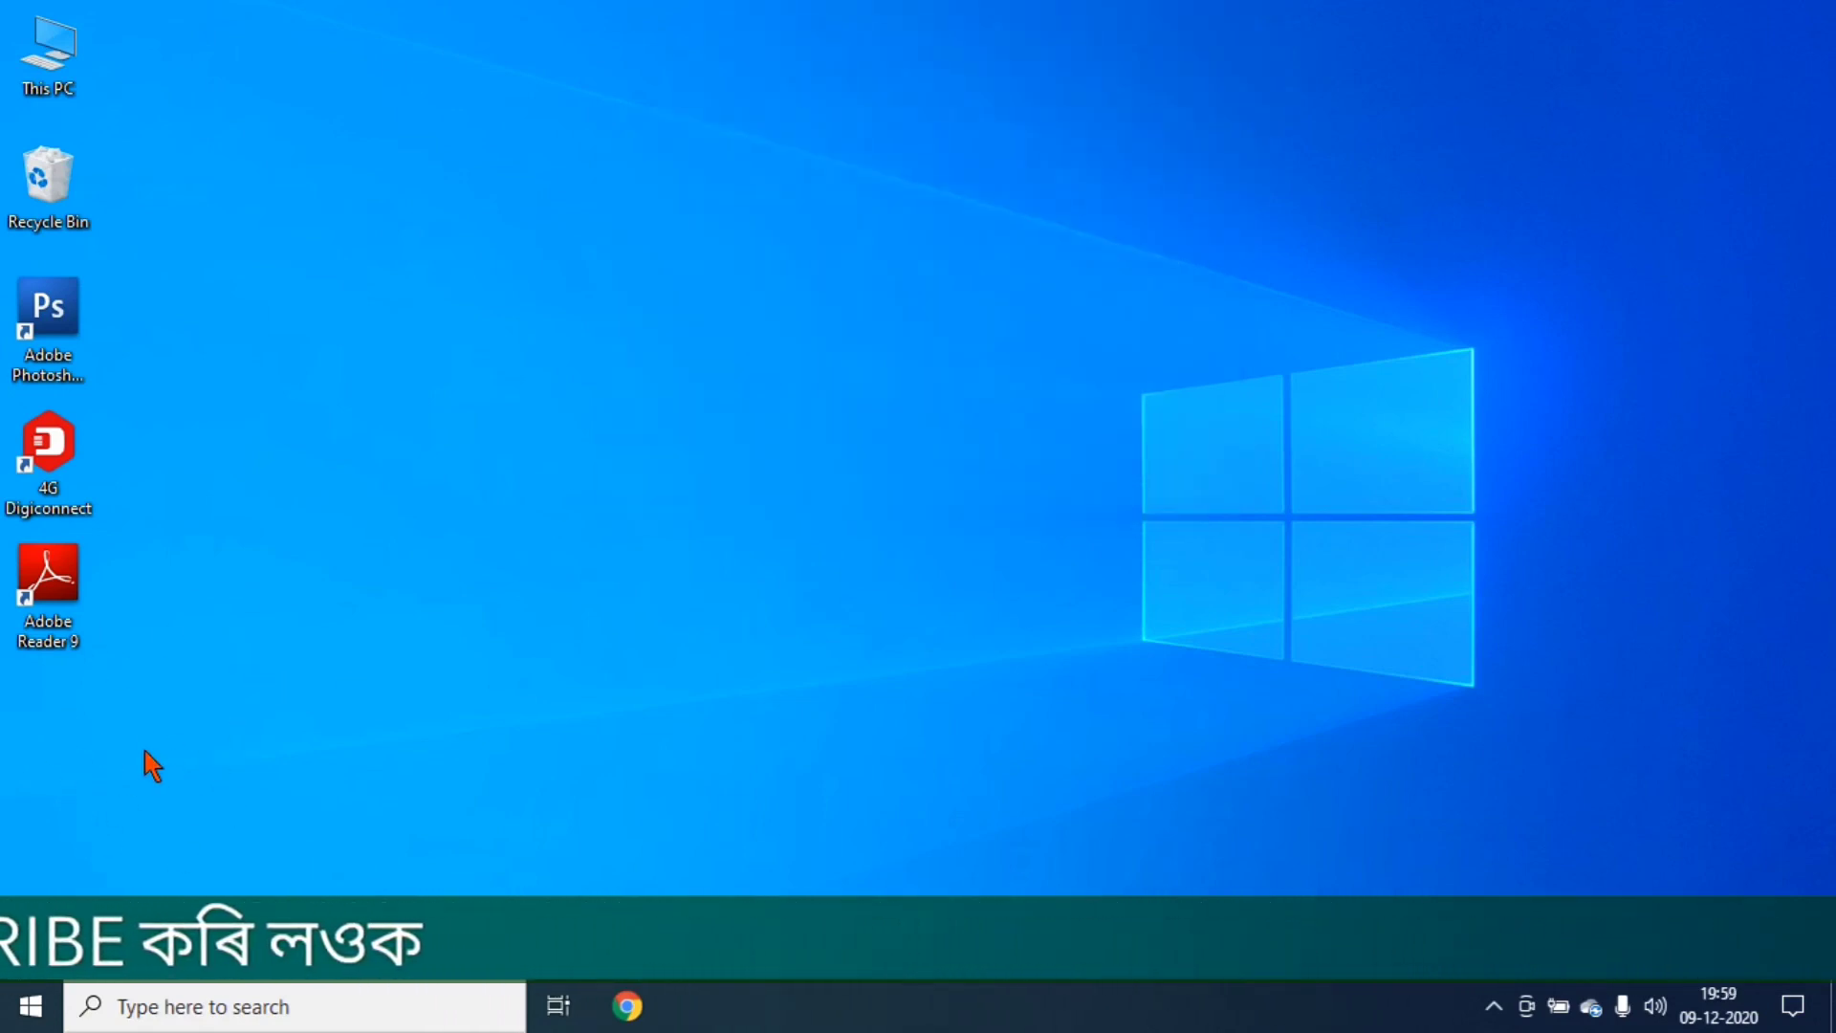
Step: Restore the deleted Website folder from the Recycle Bin to the desktop and close the Recycle Bin window
{"action": "double_click", "coordinate": [48, 213]}
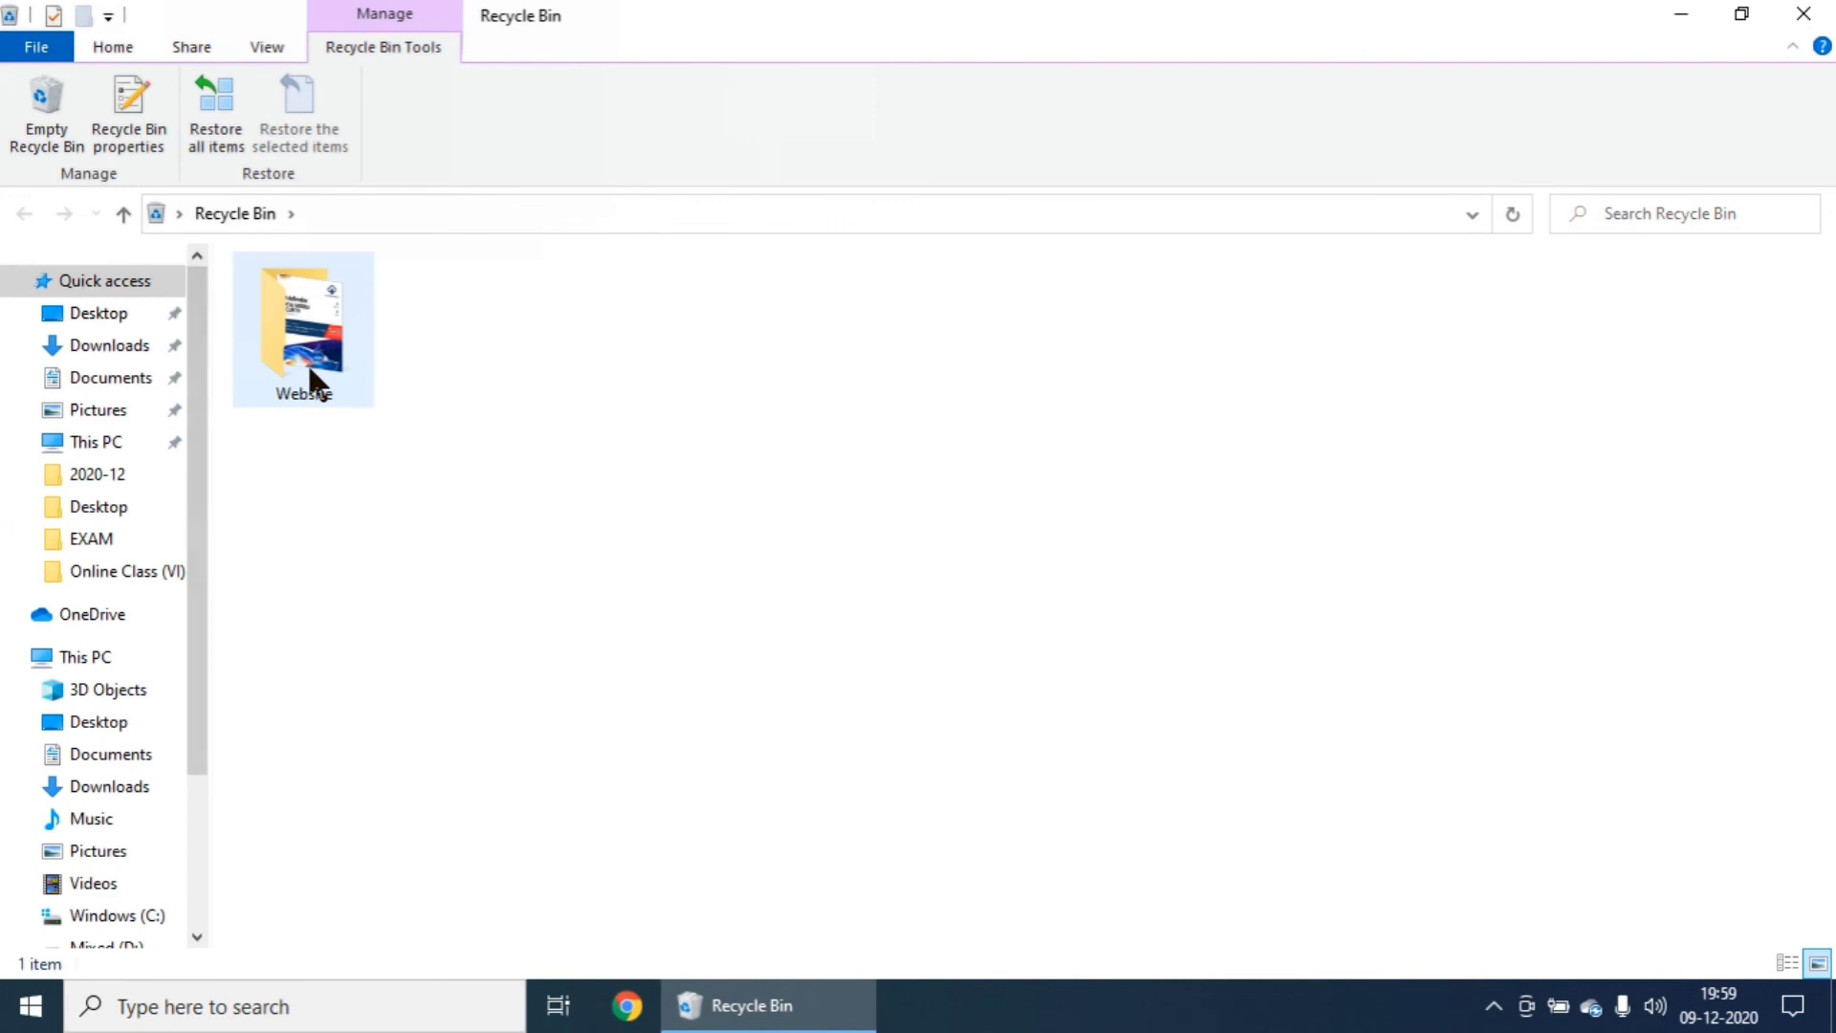
{"action": "left_click", "coordinate": [311, 299]}
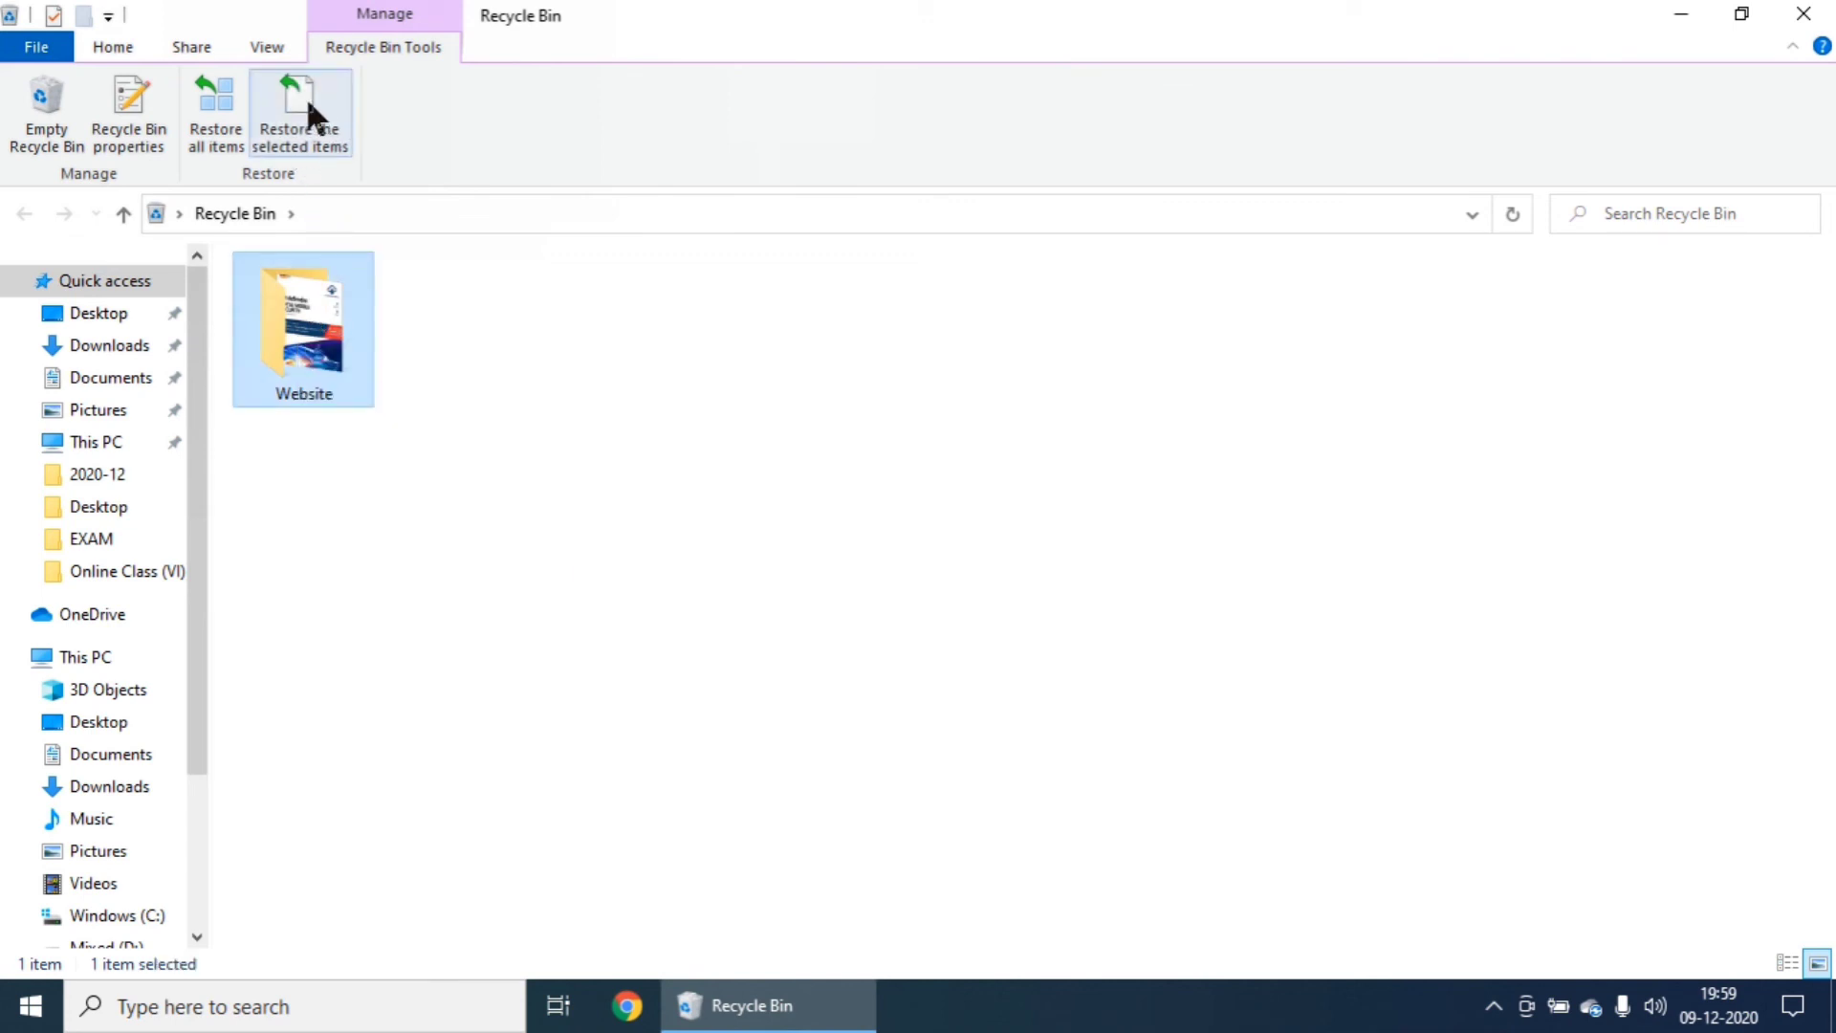
{"action": "right_click", "coordinate": [290, 332]}
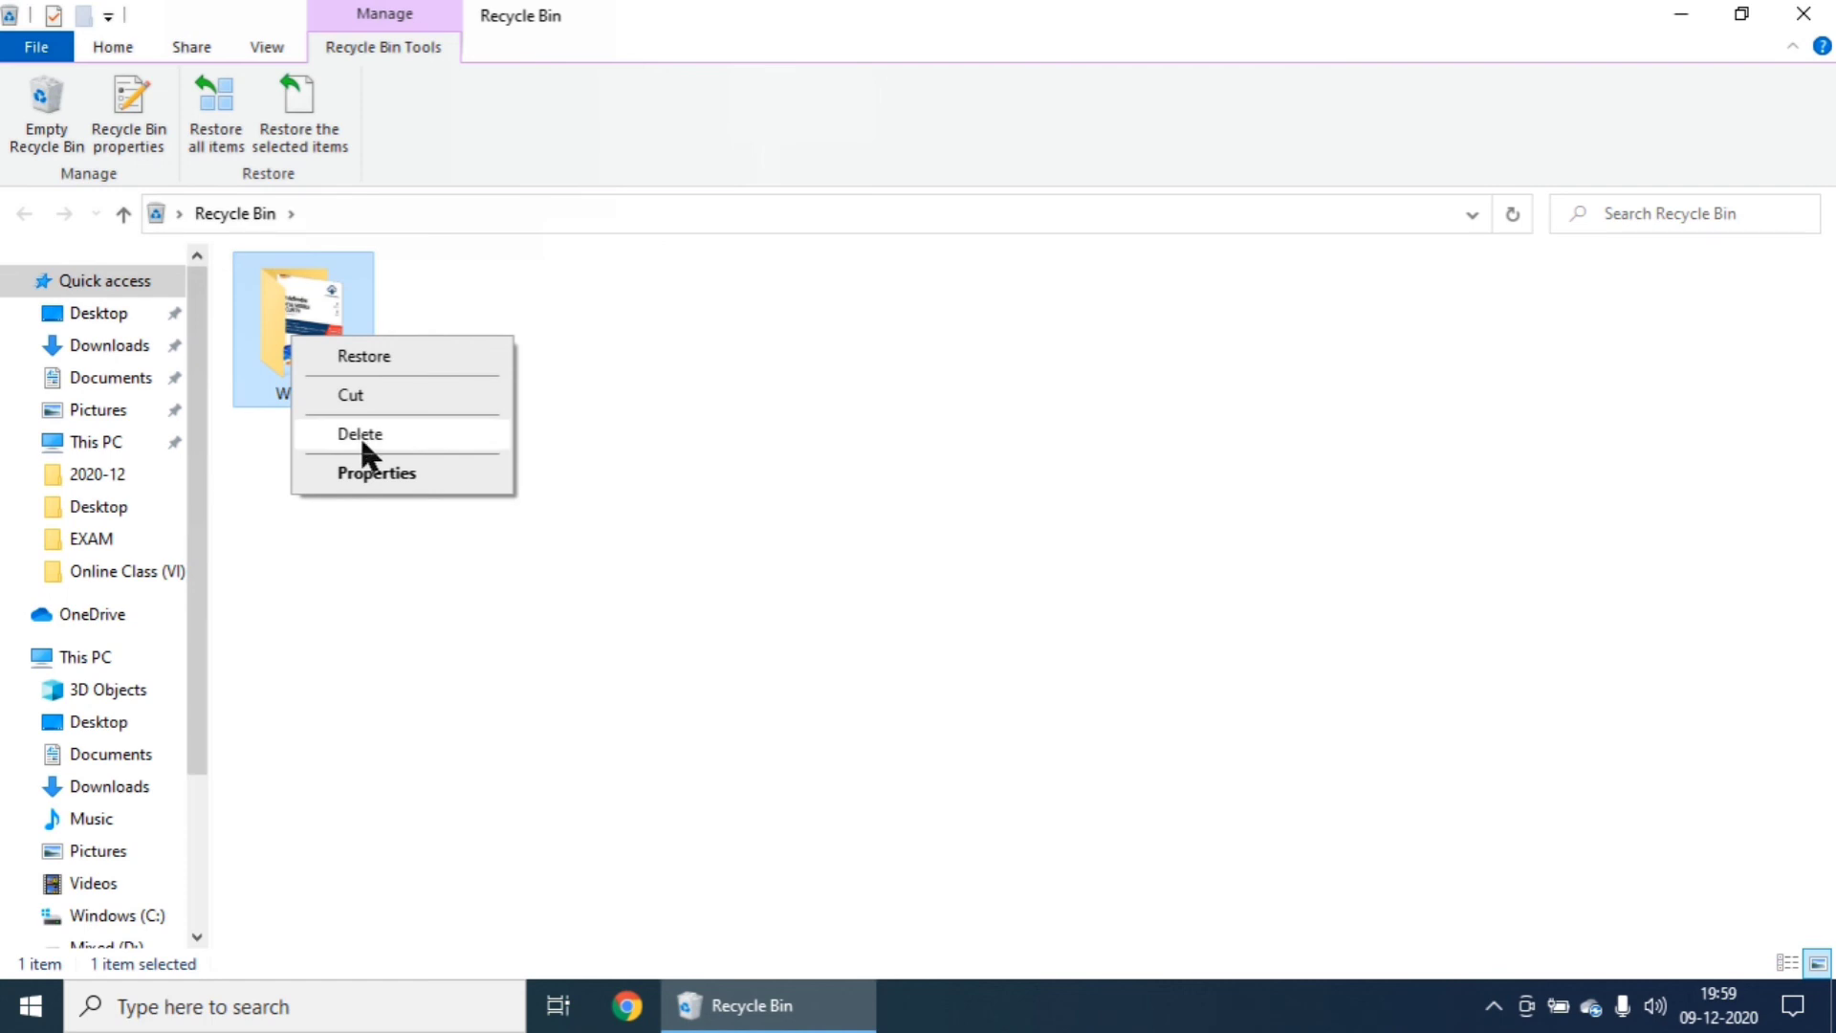
{"action": "left_click", "coordinate": [354, 360]}
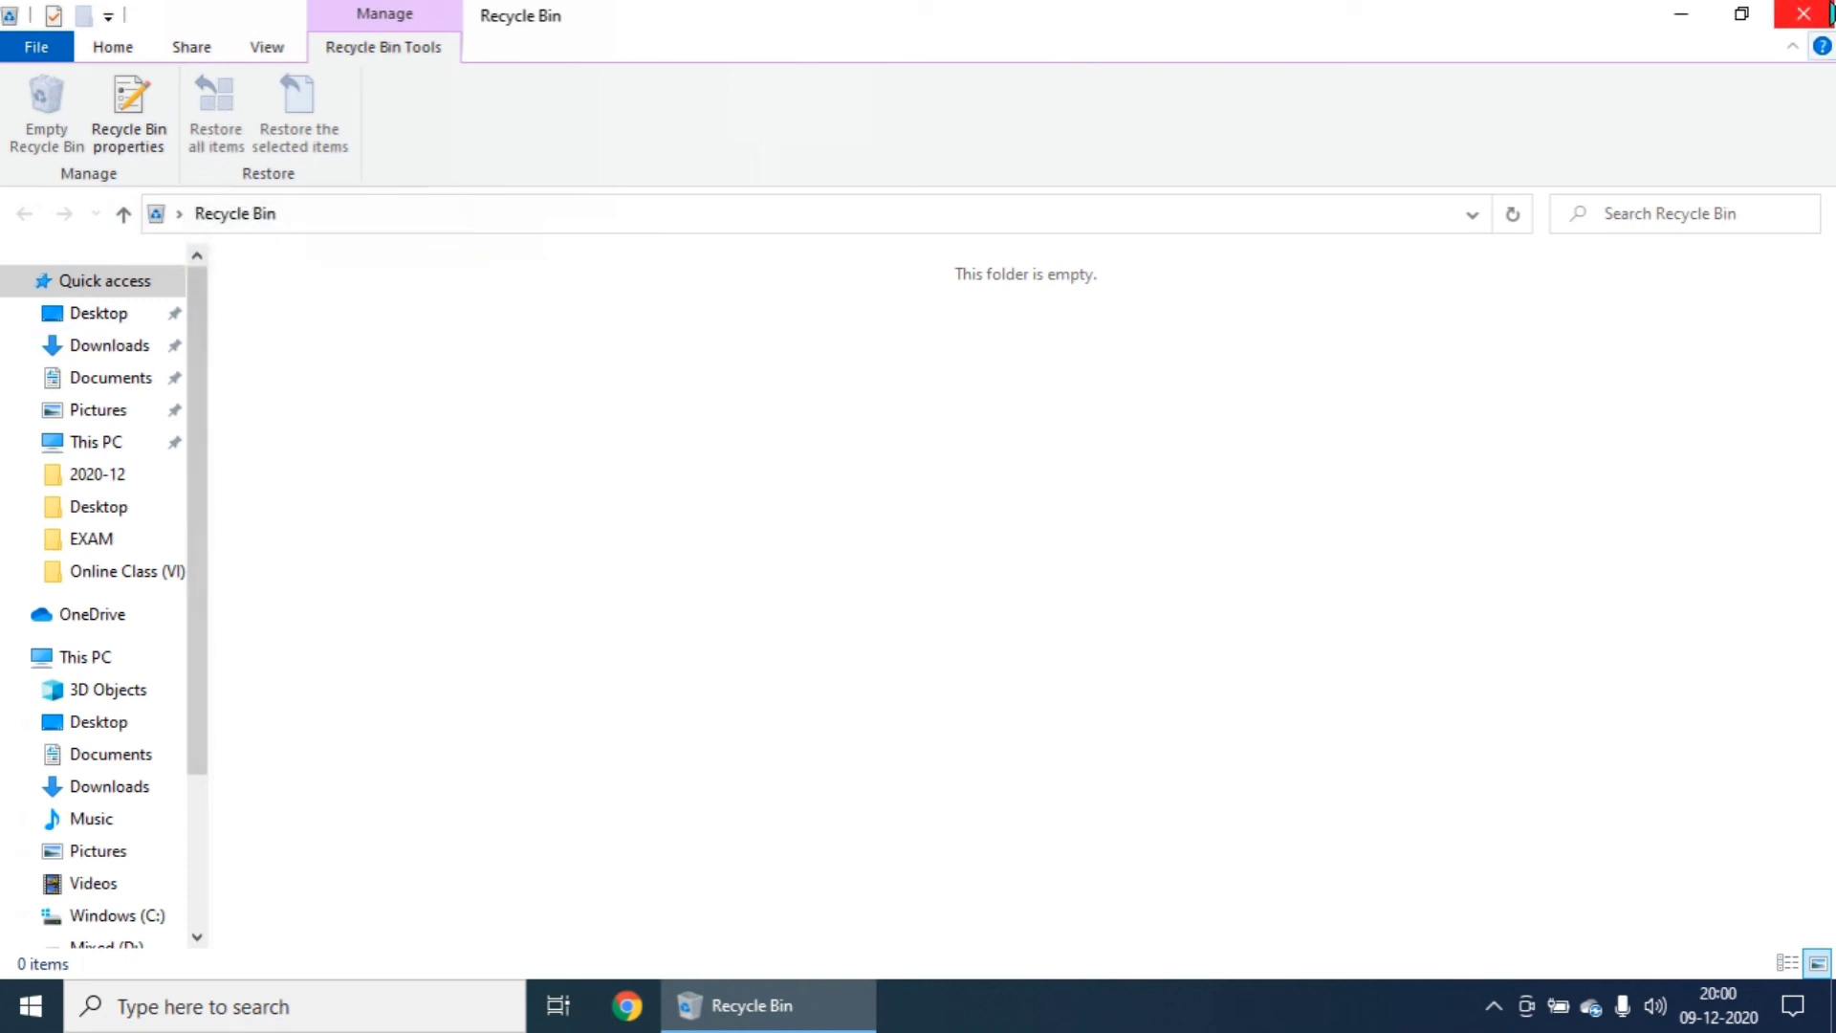
{"action": "left_click", "coordinate": [1828, 11]}
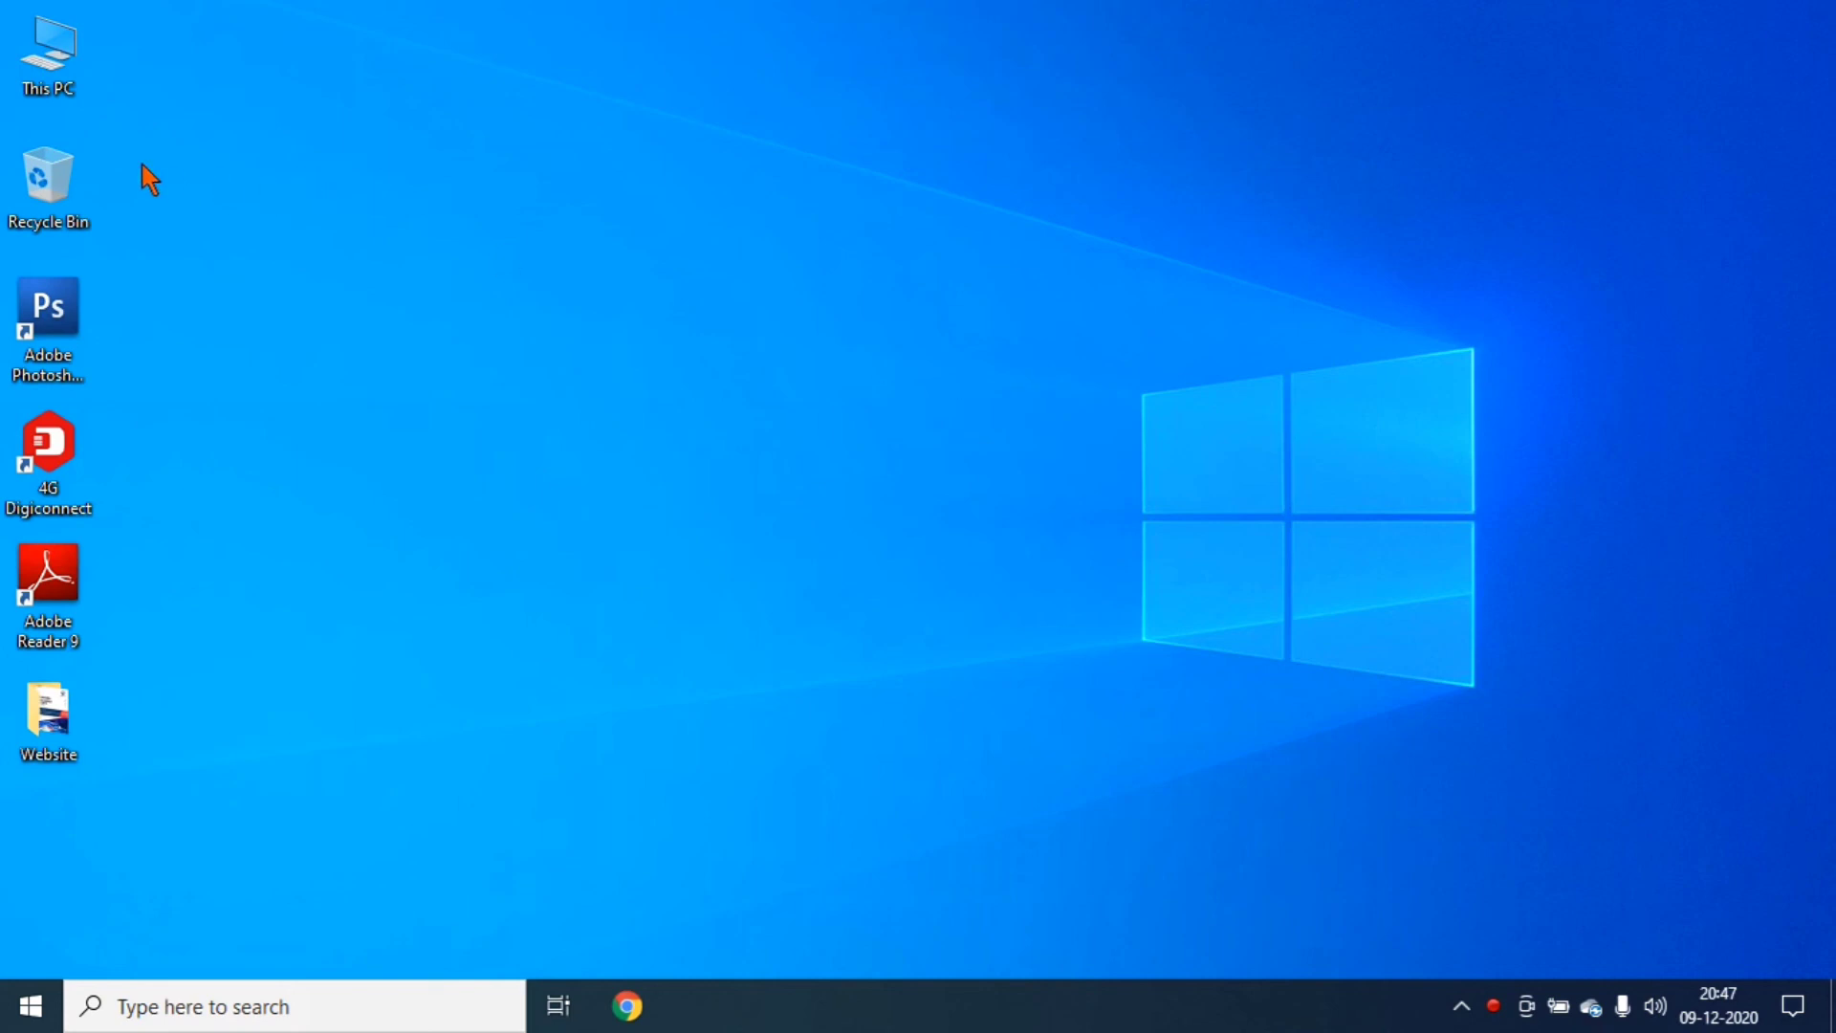
Step: Permanently delete the Doc2 Word document from the Mixed (D:) drive, bypassing the Recycle Bin, and close the drive window
{"action": "double_click", "coordinate": [56, 56]}
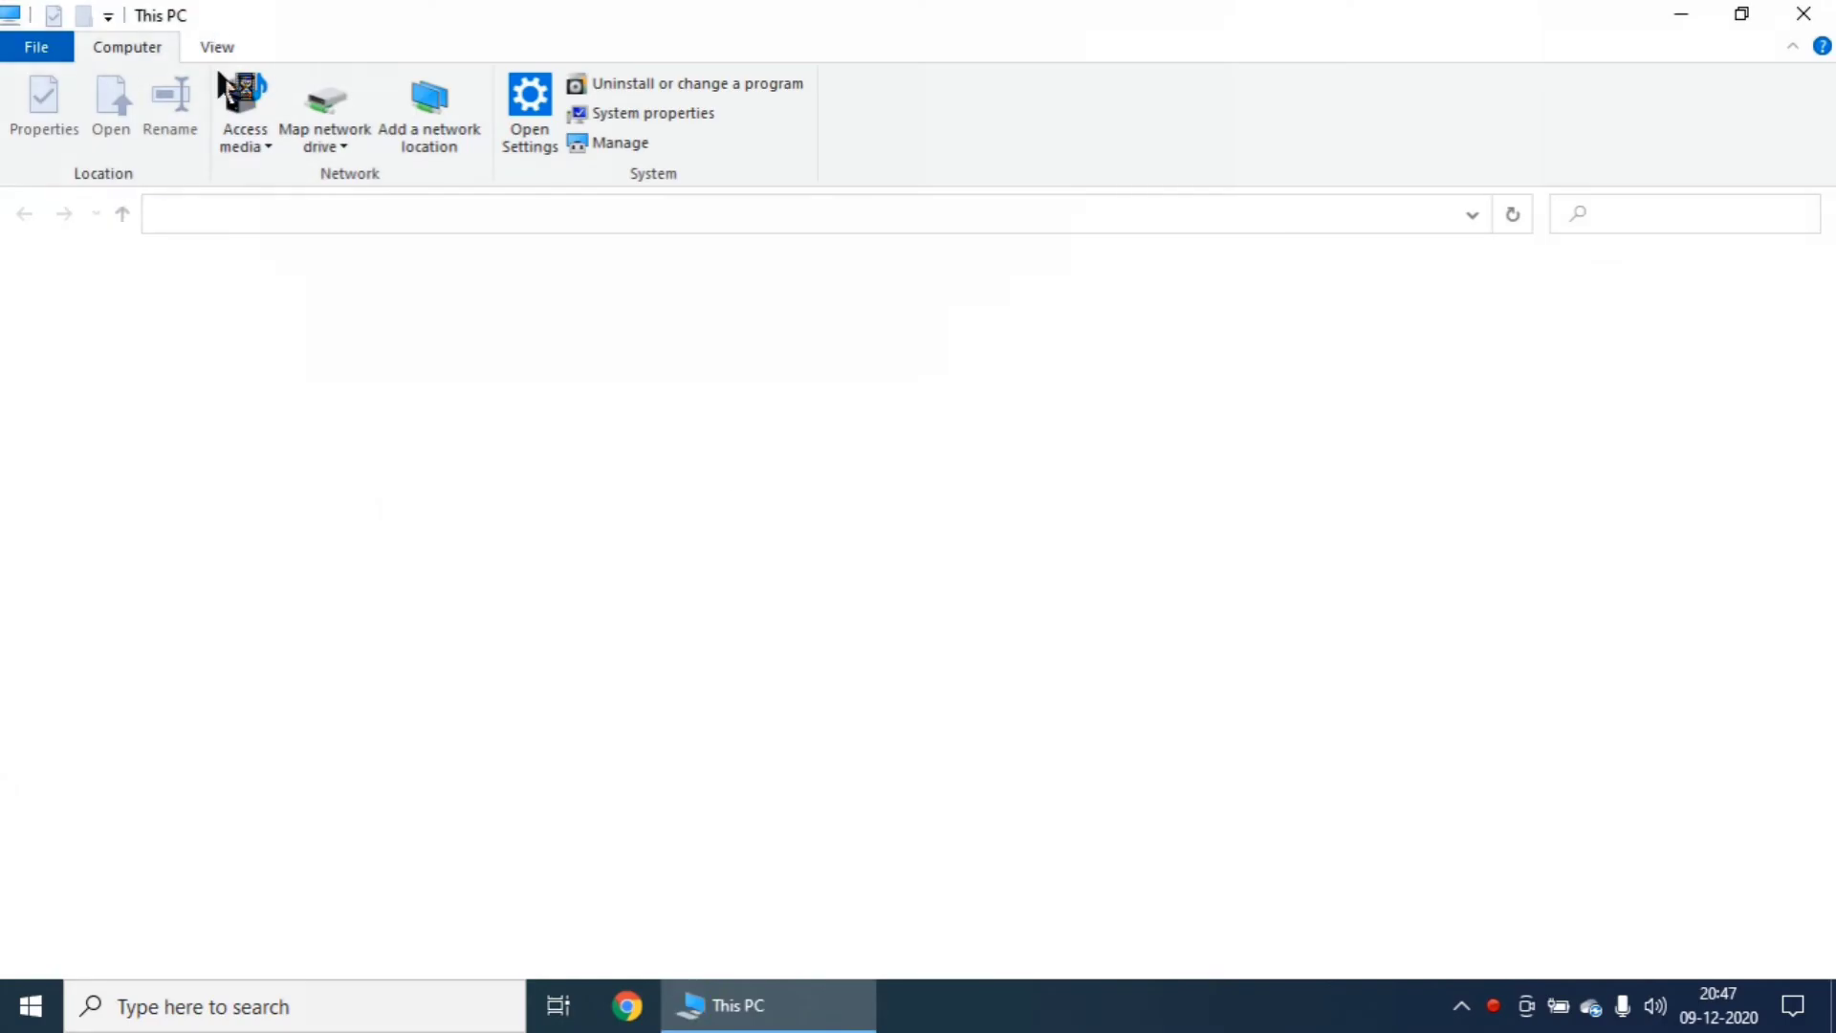
{"action": "double_click", "coordinate": [761, 501]}
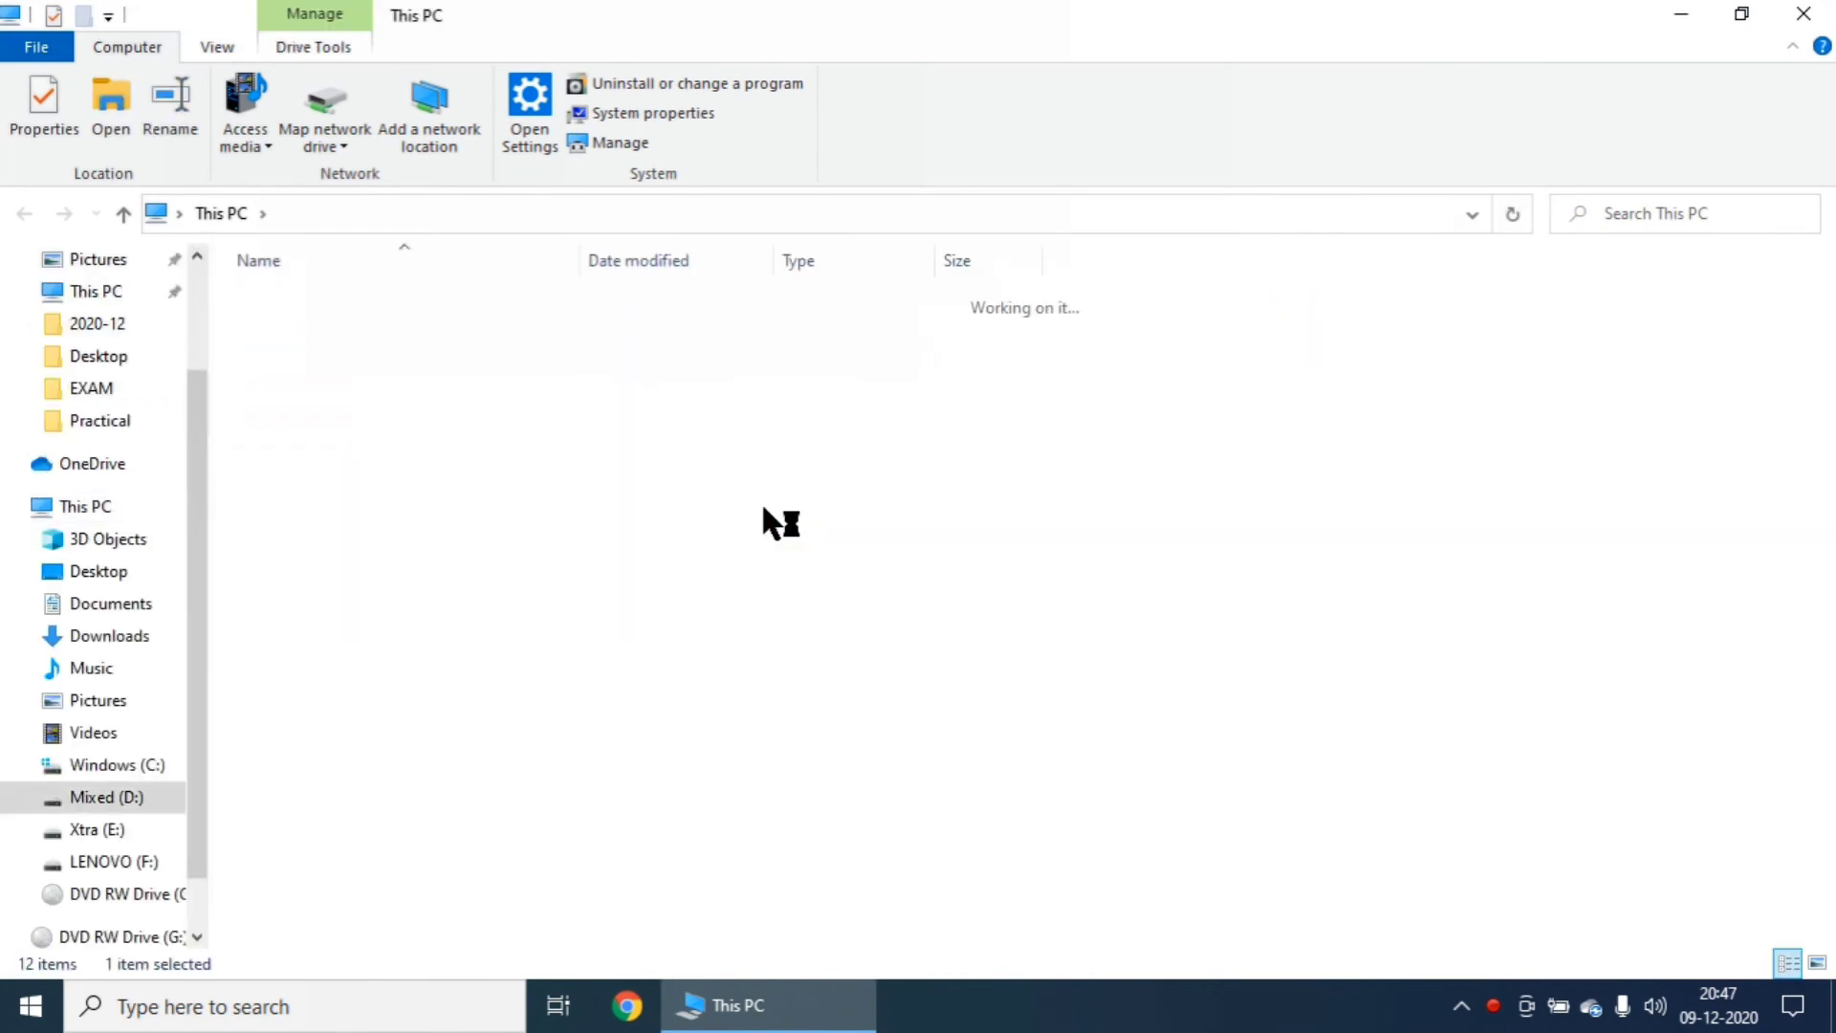
{"action": "left_click", "coordinate": [277, 469]}
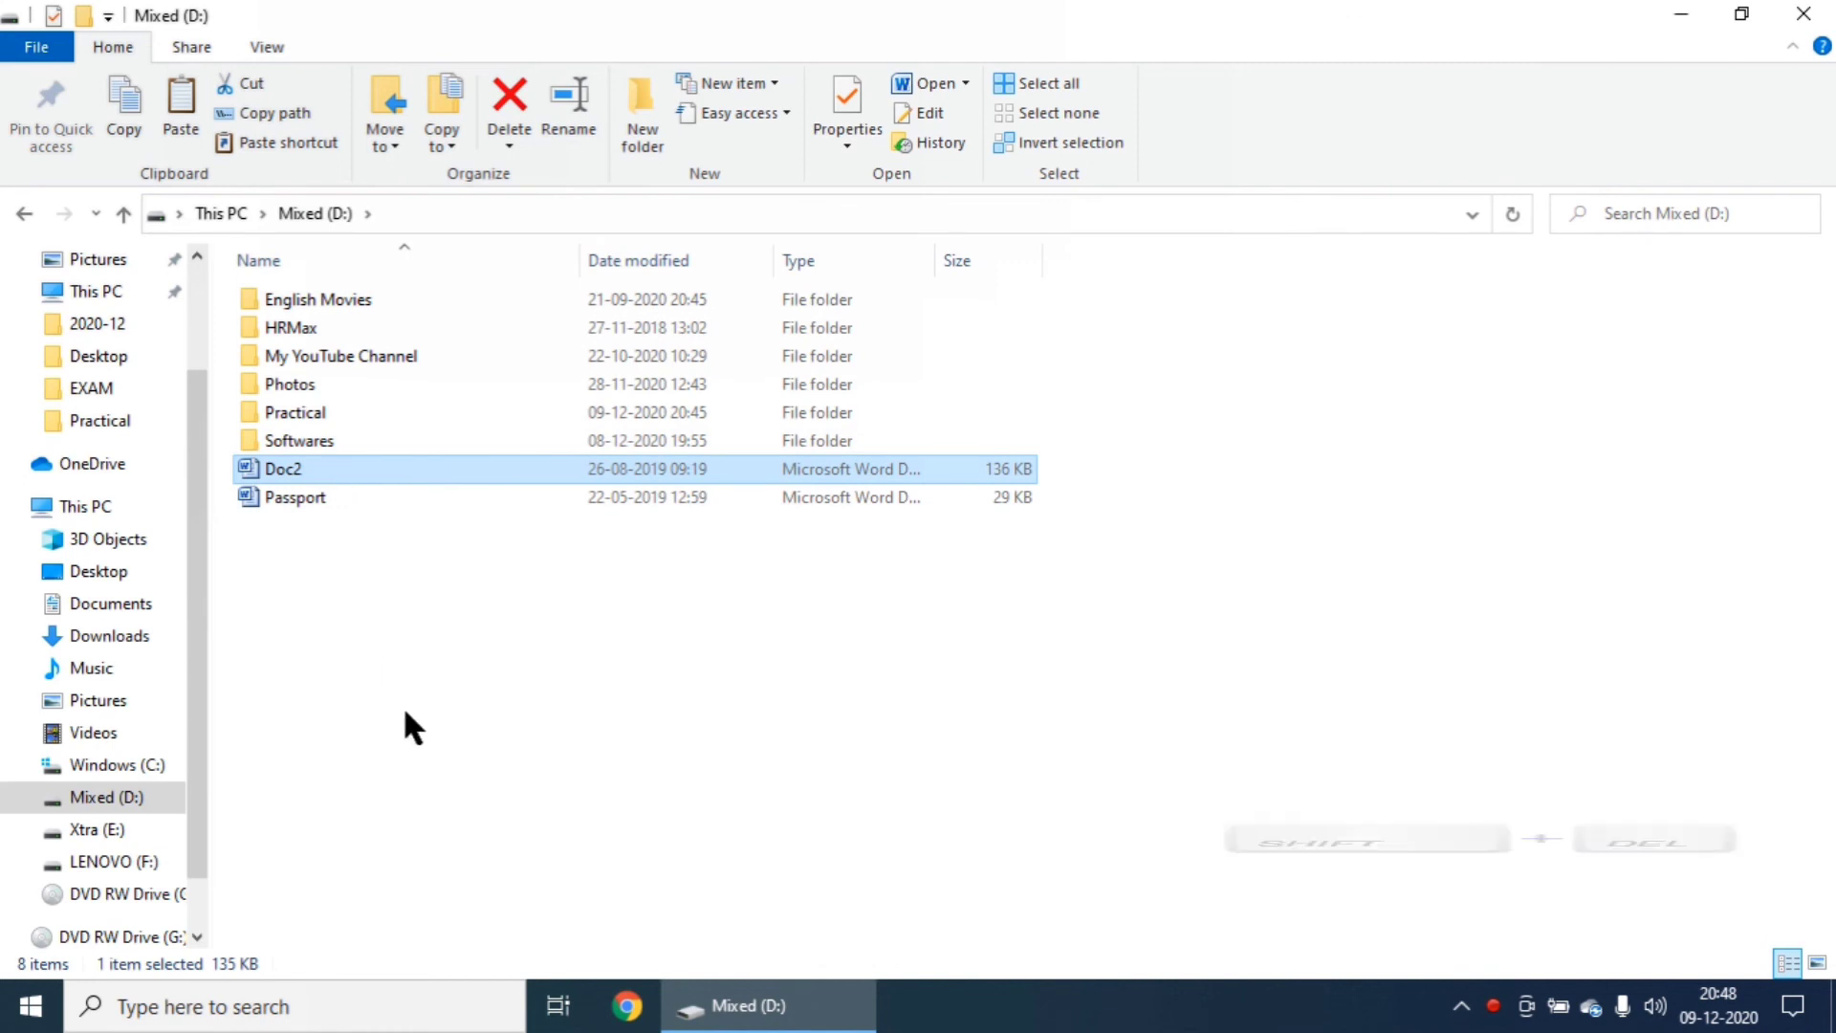
{"action": "key", "text": "shift+Delete"}
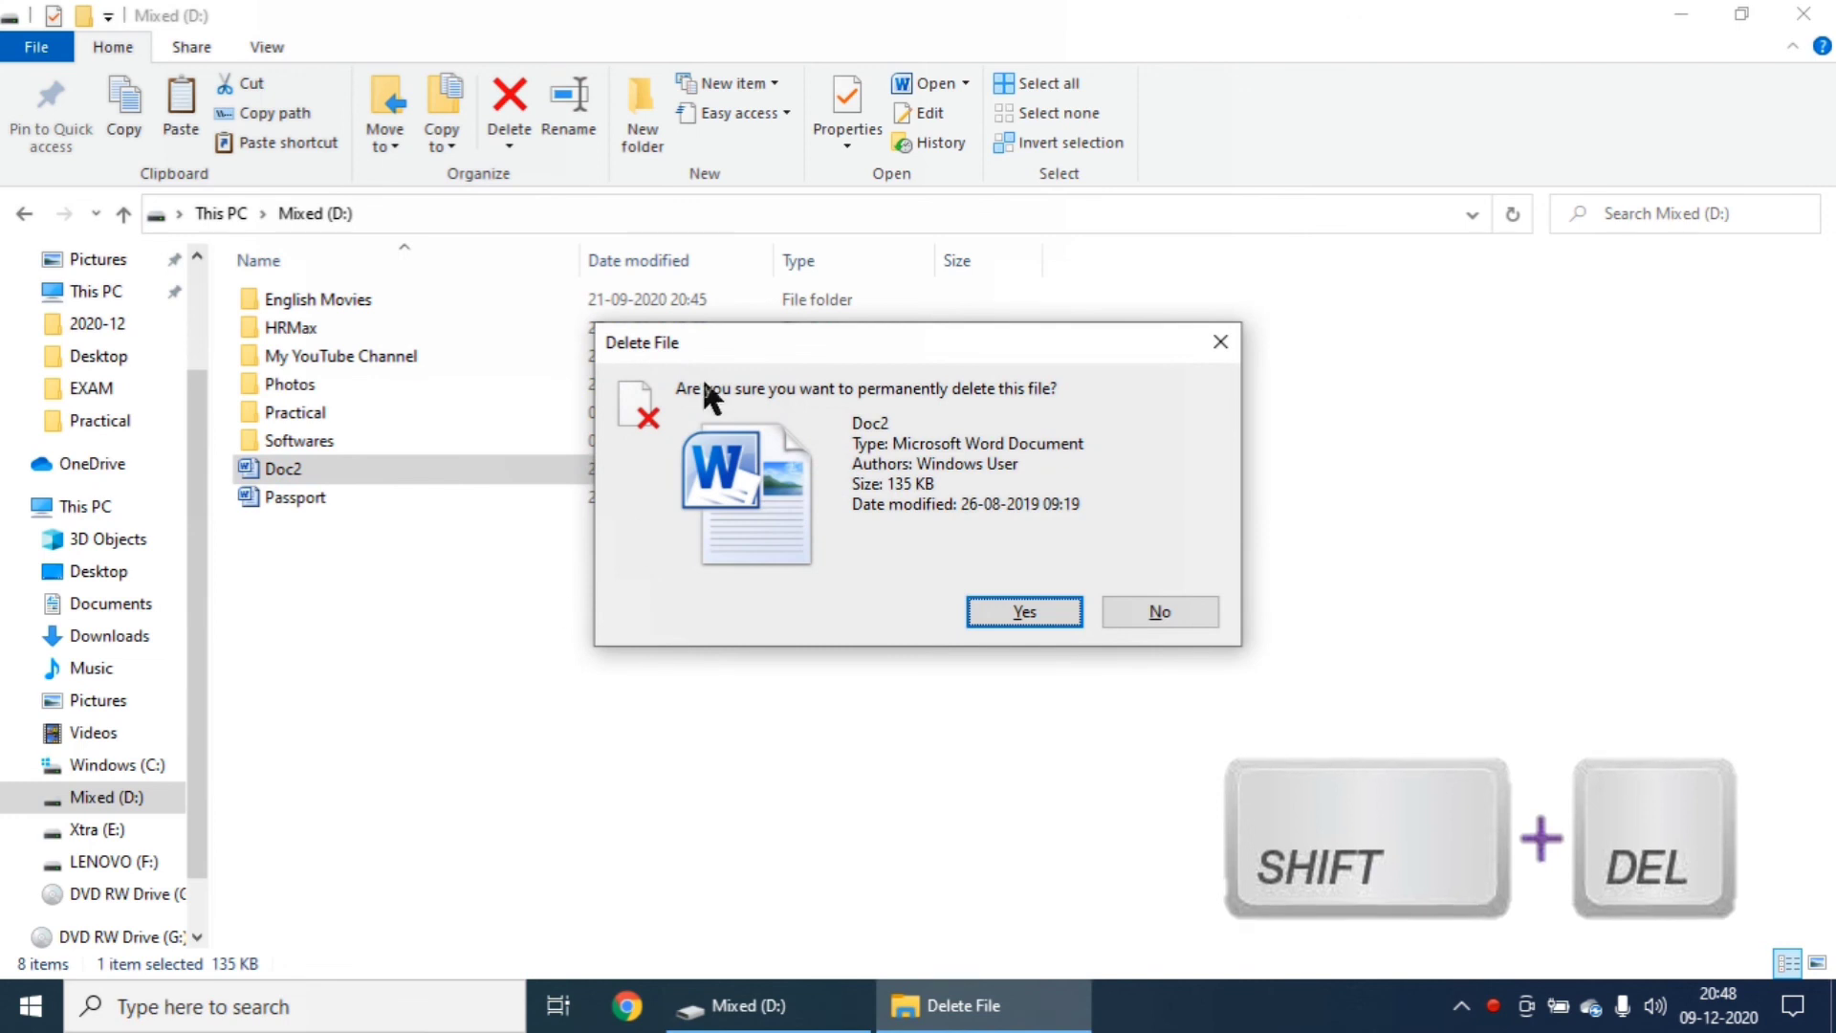
{"action": "left_click_drag", "start_coordinate": [768, 358], "coordinate": [718, 339]}
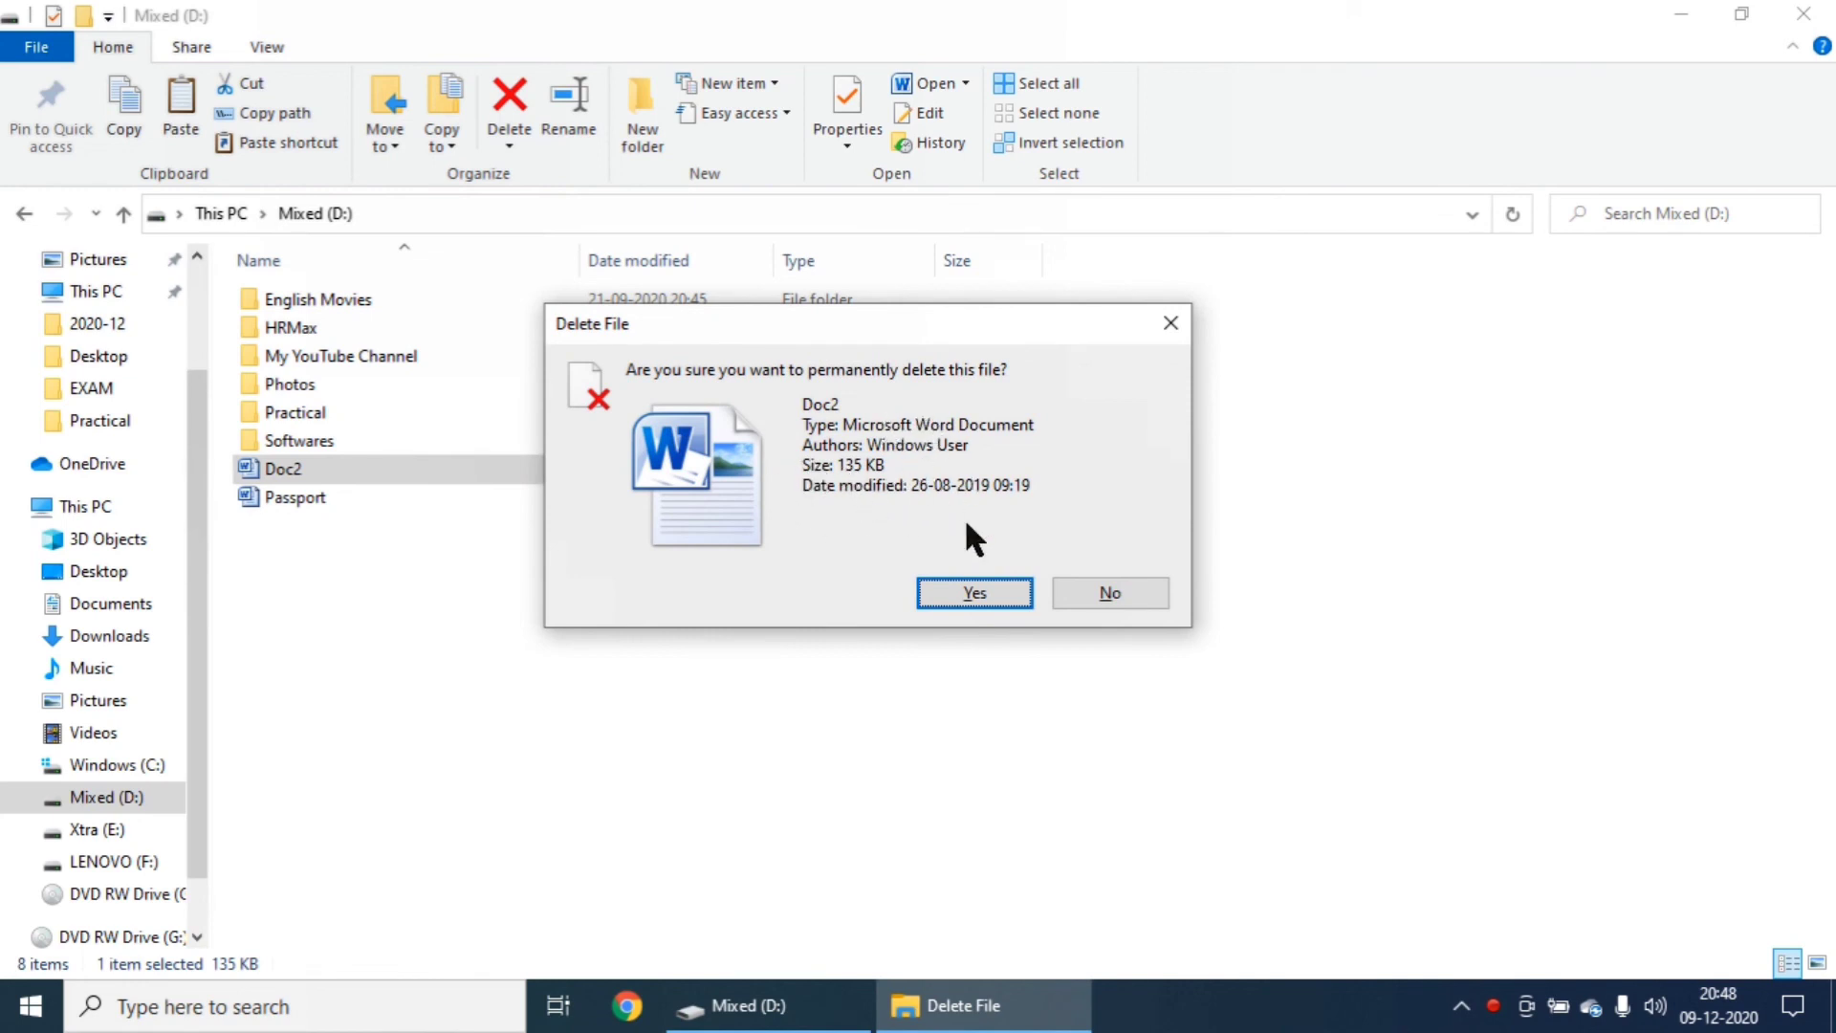
{"action": "left_click", "coordinate": [951, 593]}
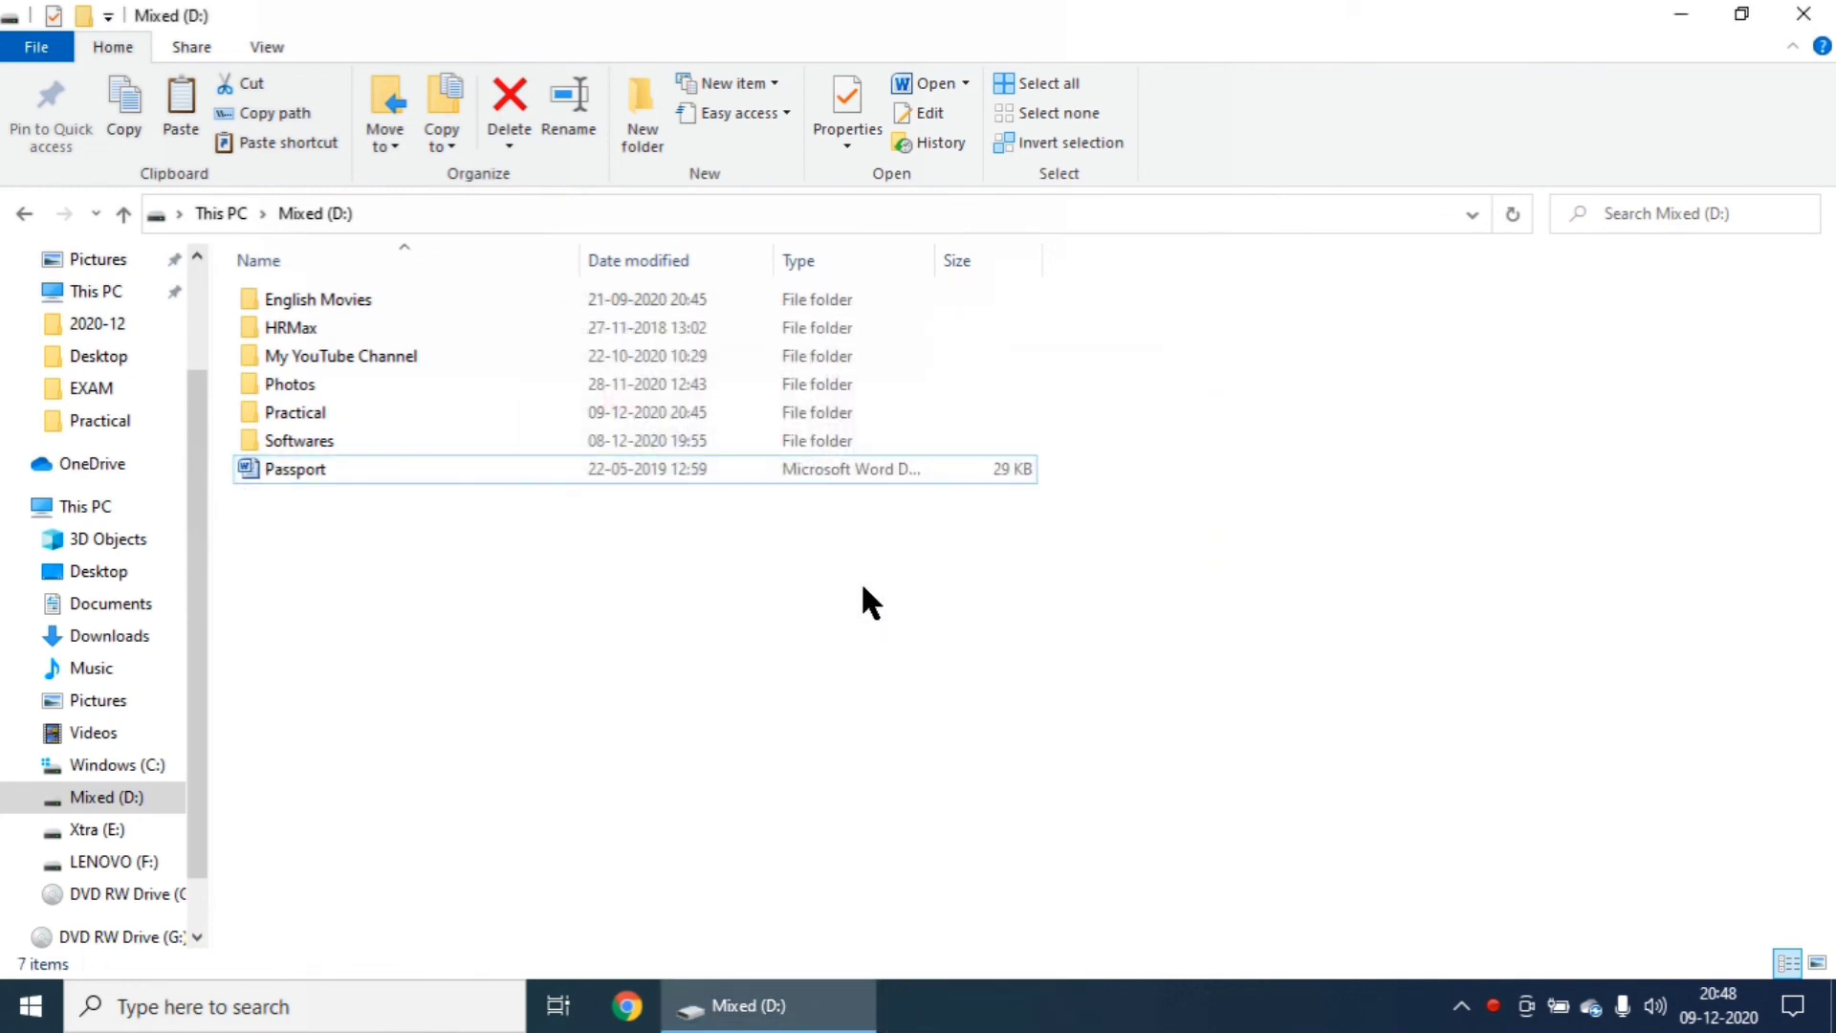
{"action": "left_click", "coordinate": [1803, 14]}
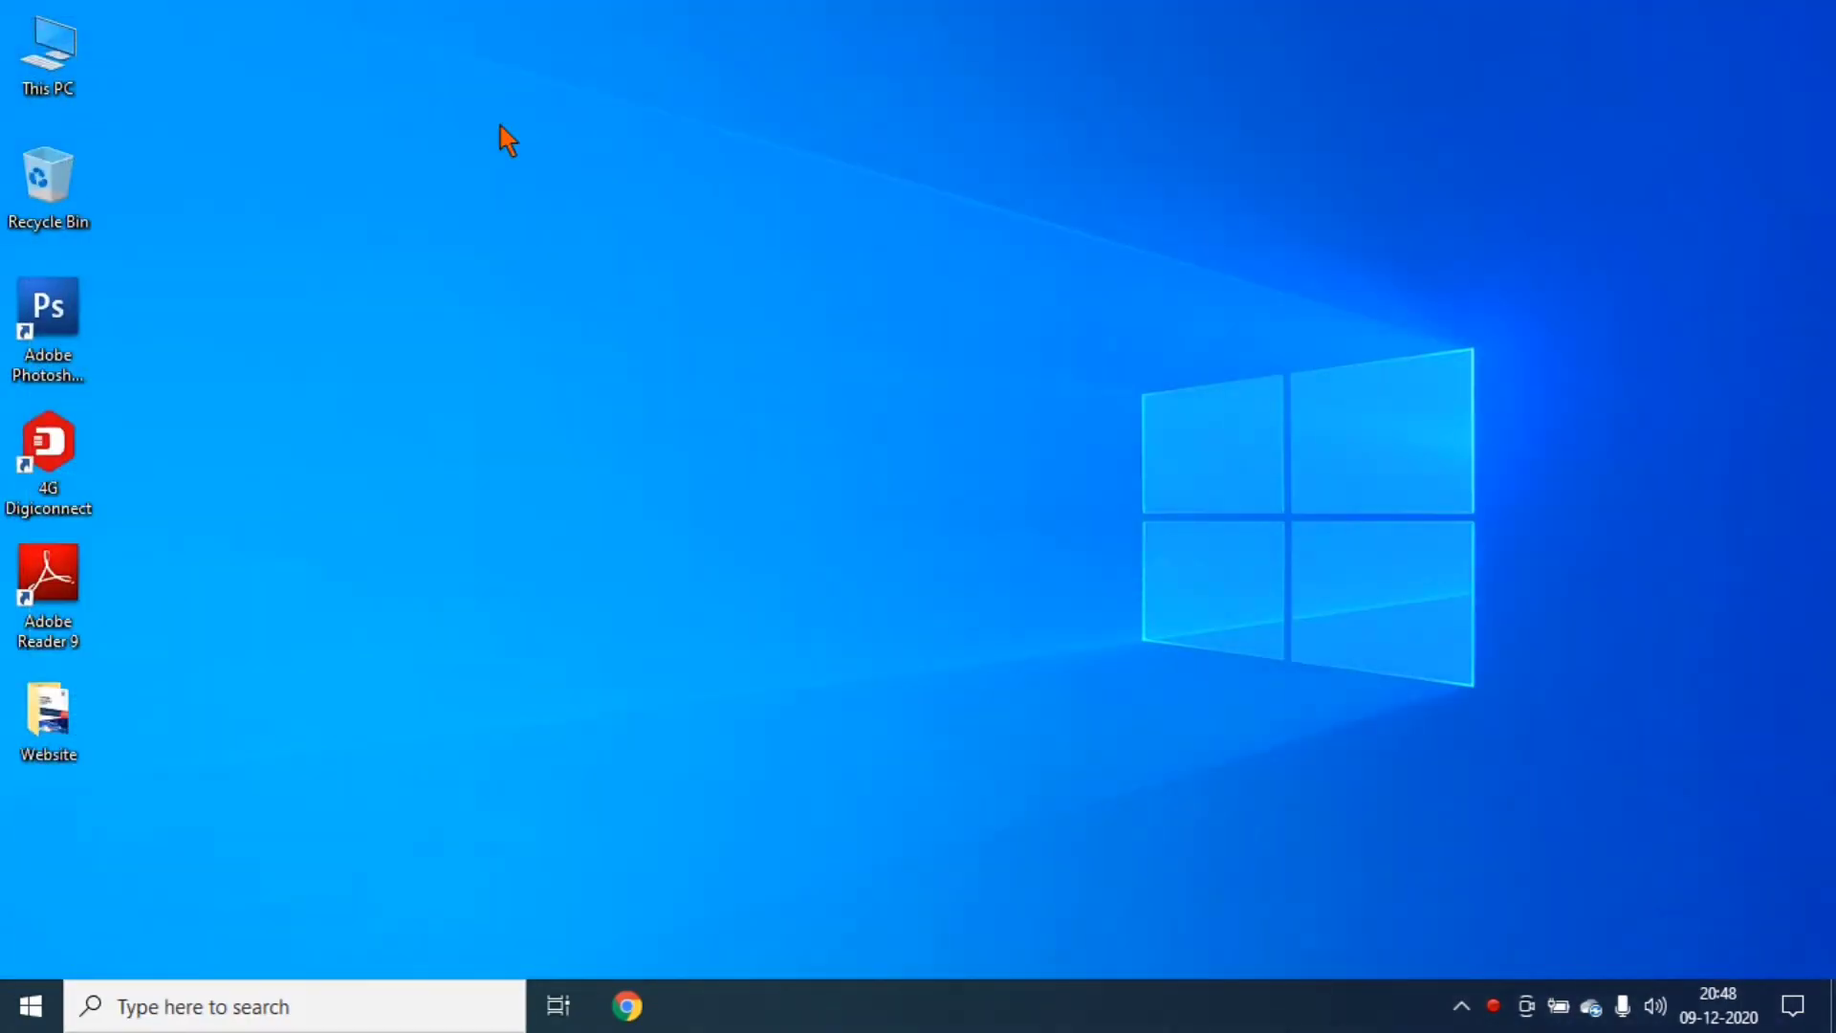
Step: Check the Recycle Bin for the permanently deleted Doc2 file and close the window
{"action": "double_click", "coordinate": [58, 206]}
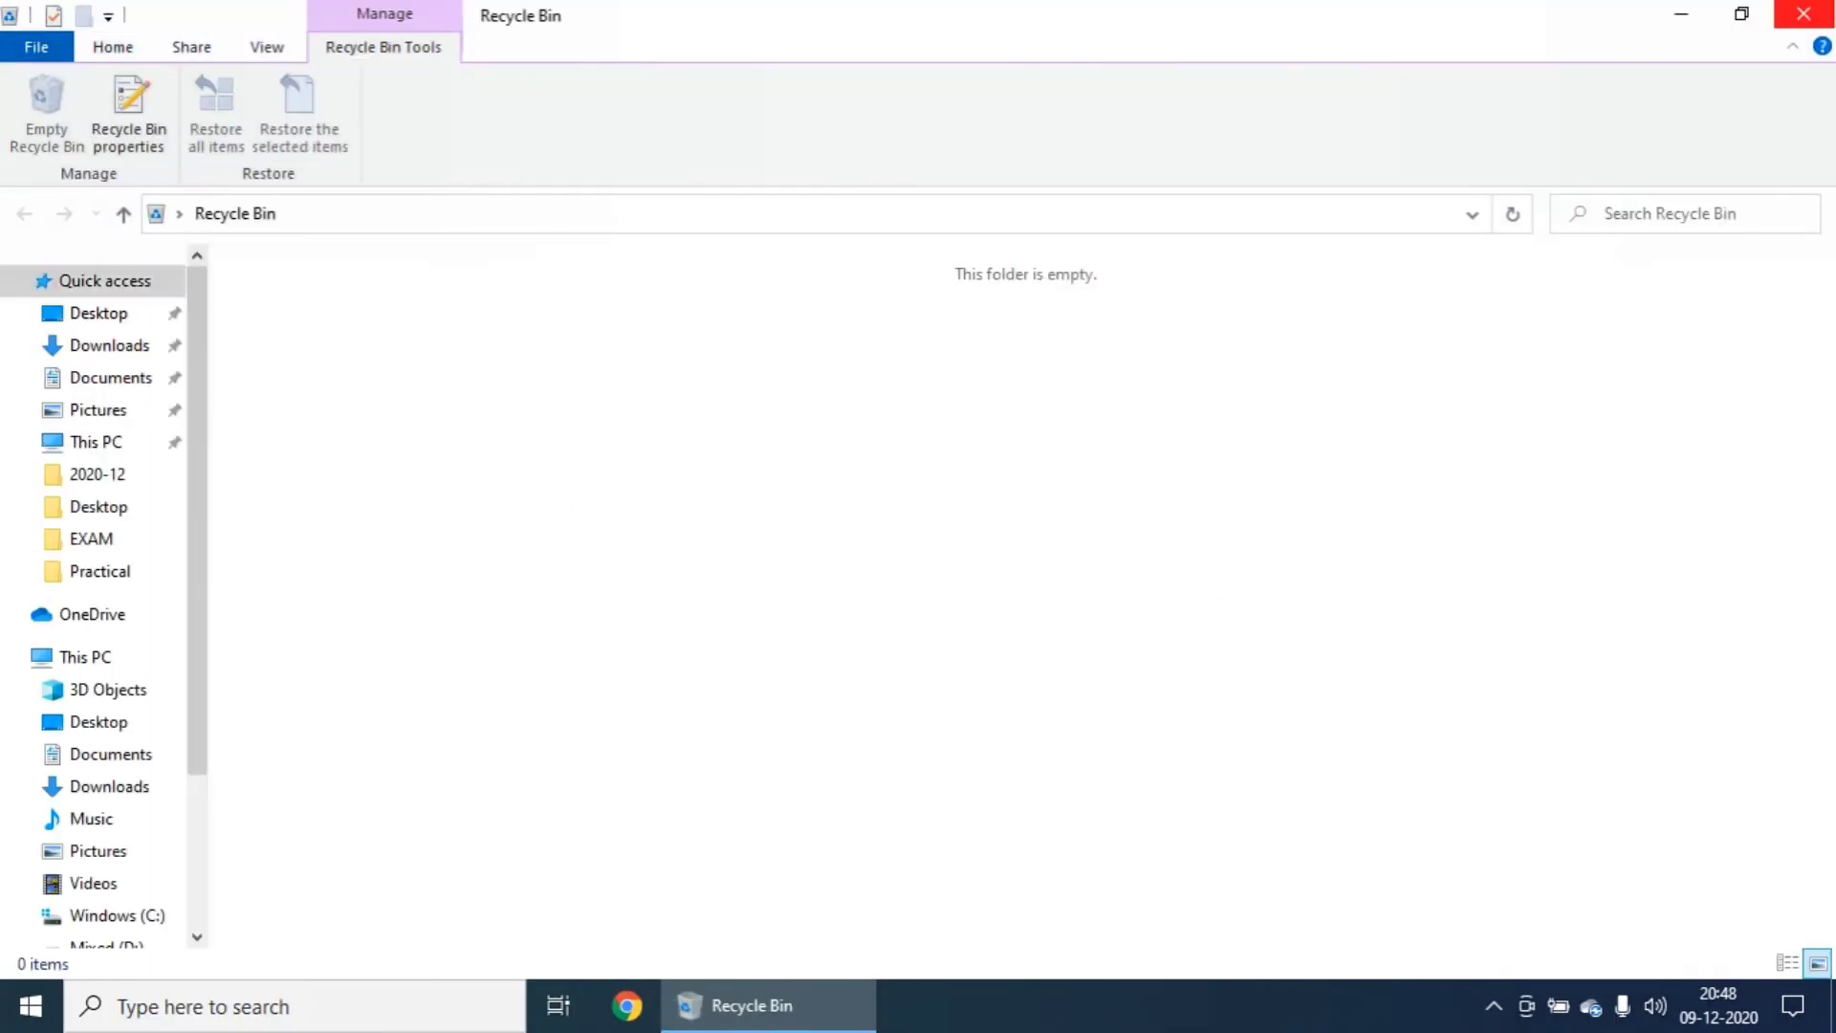
{"action": "left_click", "coordinate": [1803, 13]}
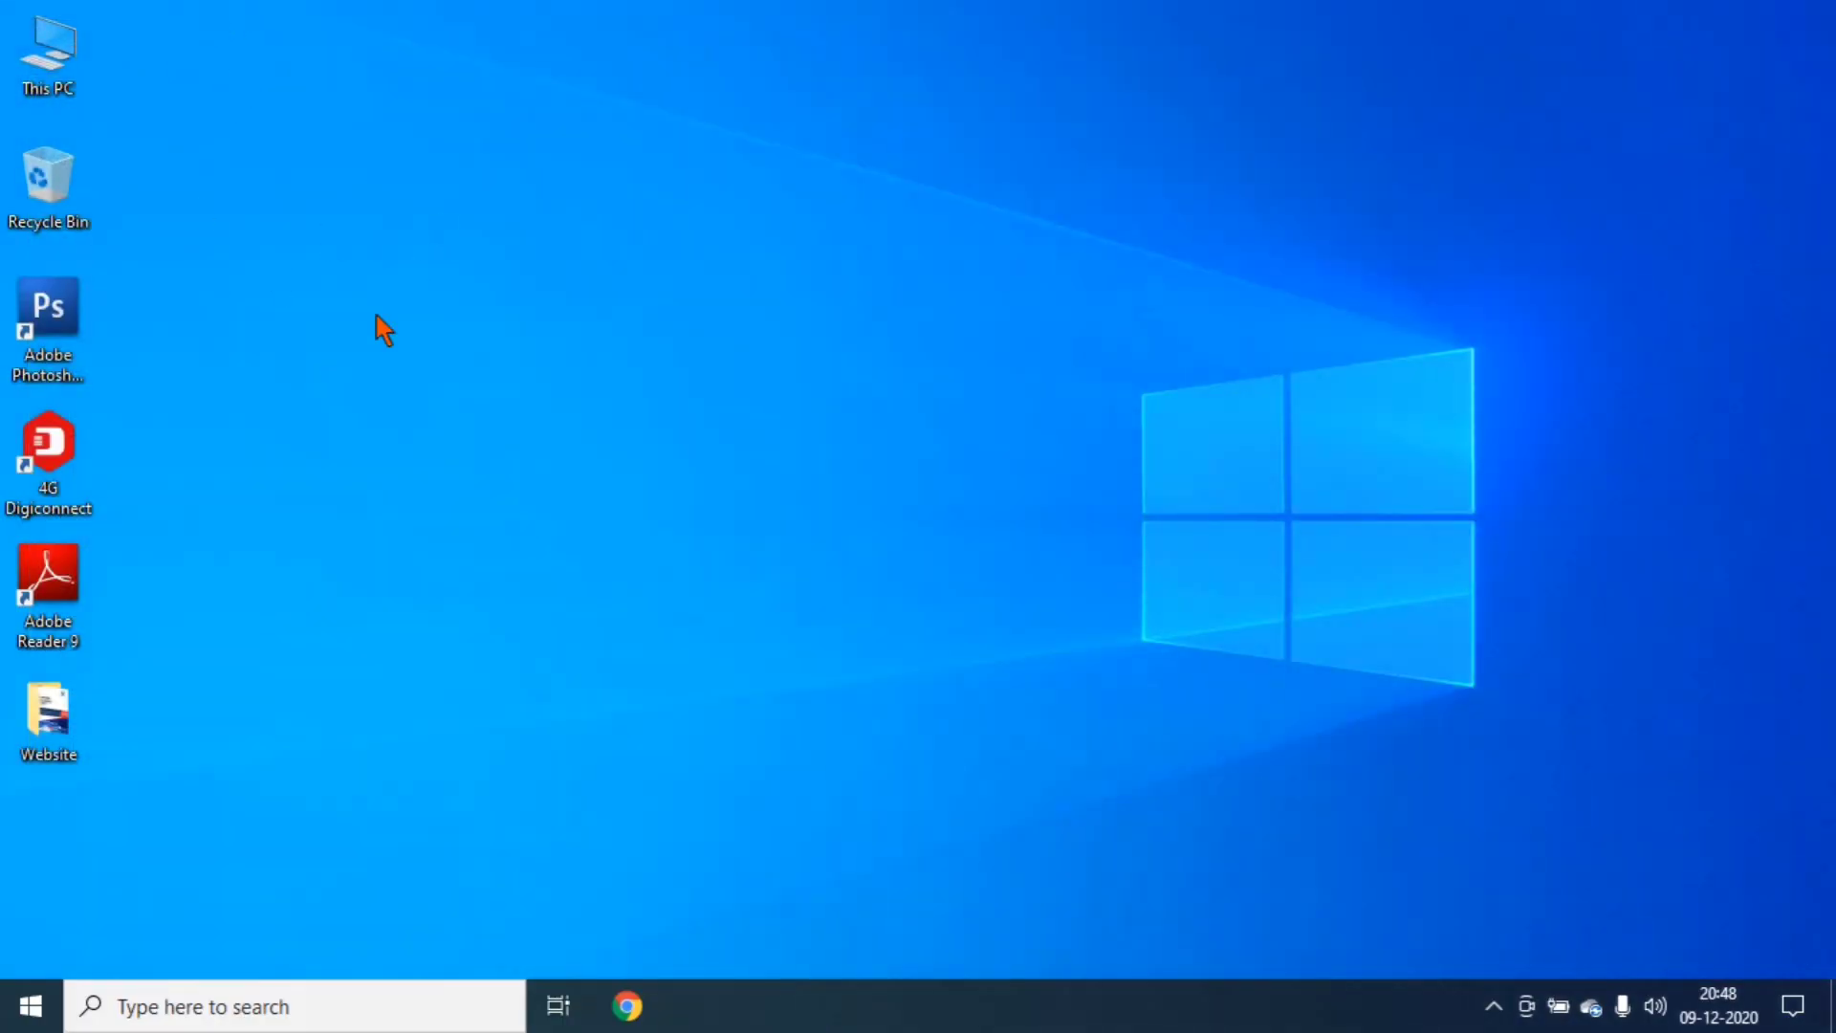